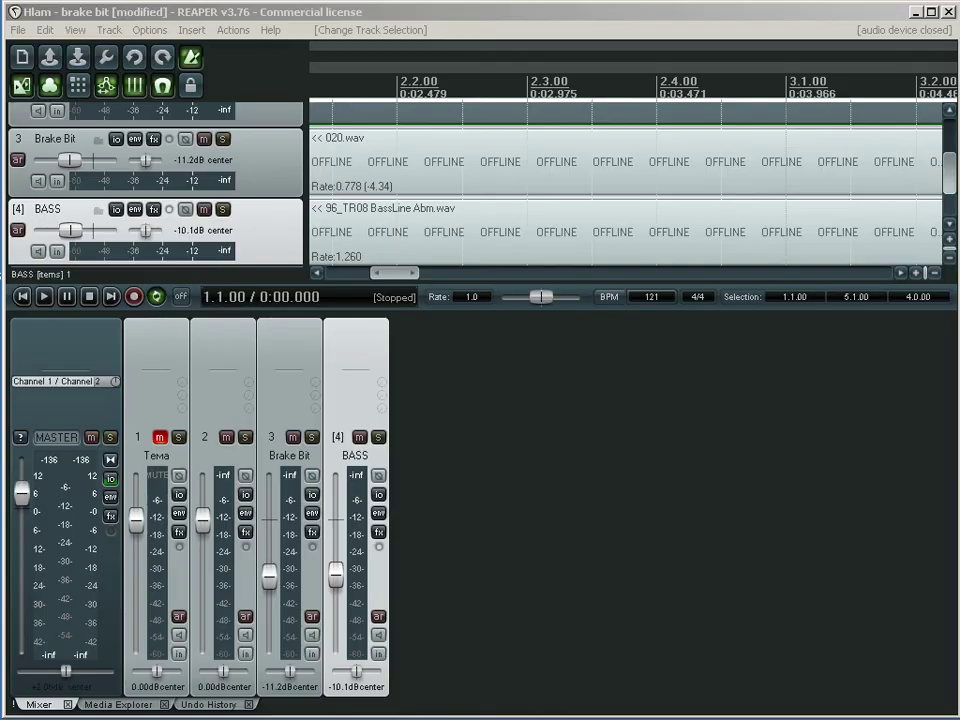
# - Add a new track below BASS and name it "Sampler"
pyautogui.hotkey('ctrl', 't')
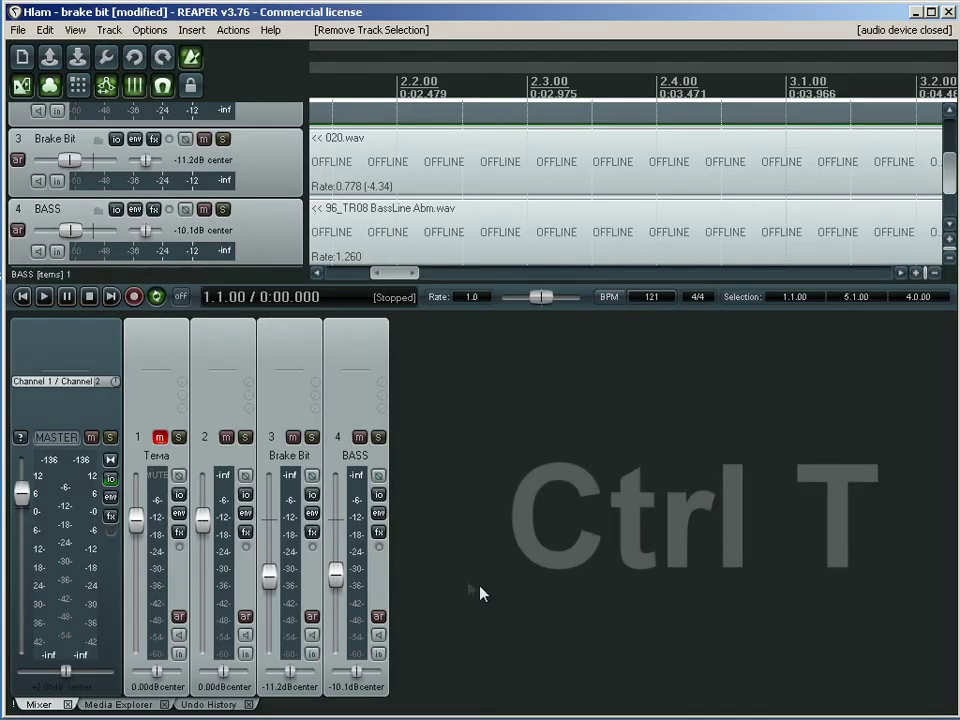
pyautogui.hotkey('ctrl', 't')
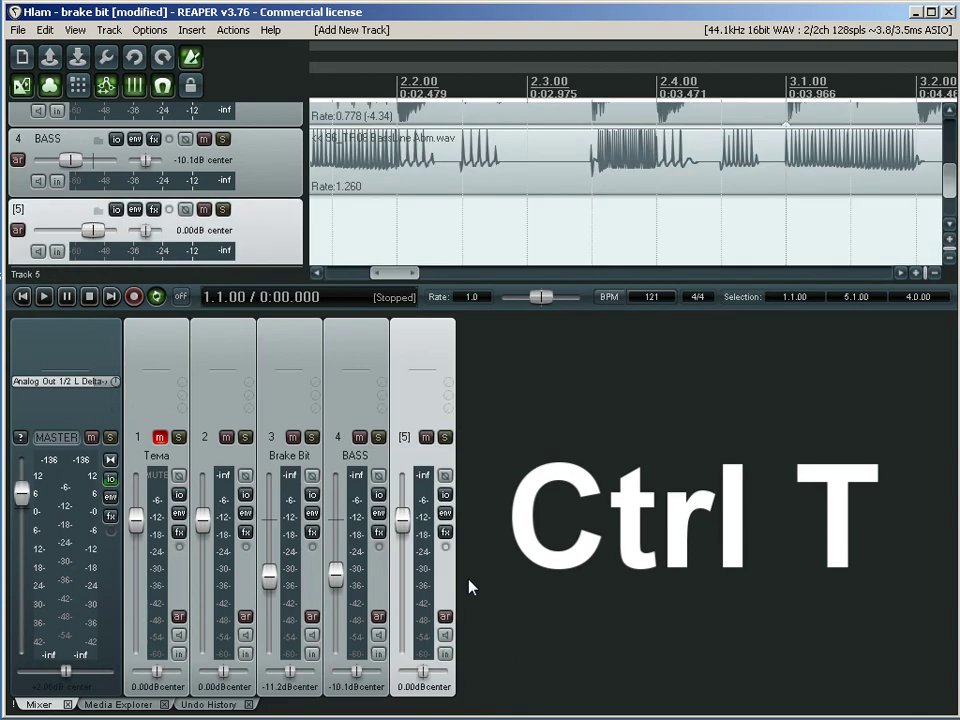
pyautogui.doubleClick(426, 456)
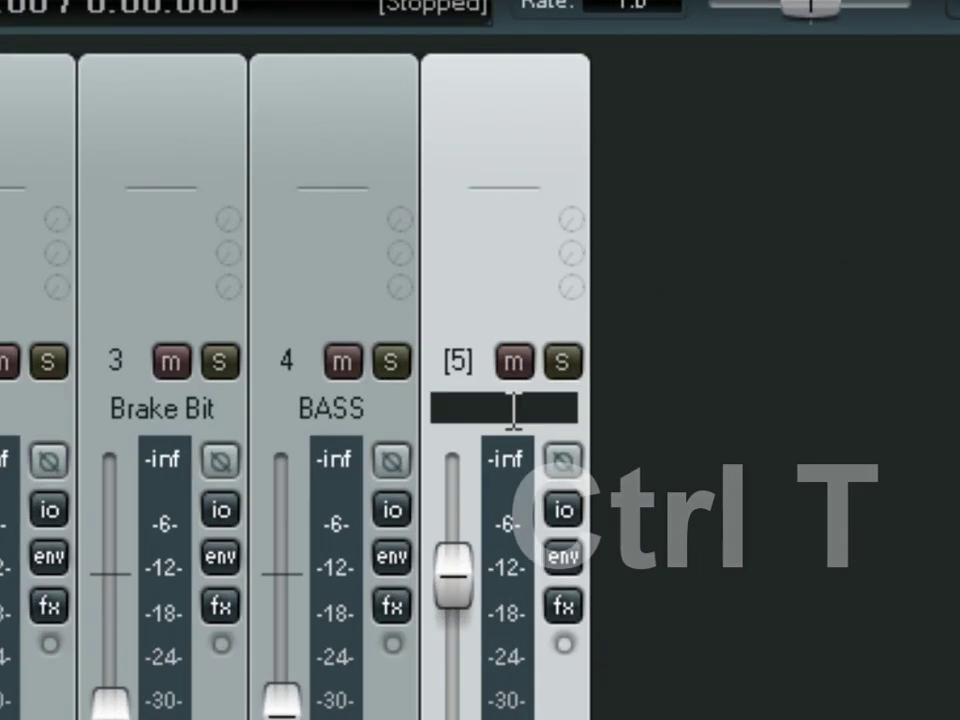
pyautogui.write('Samp')
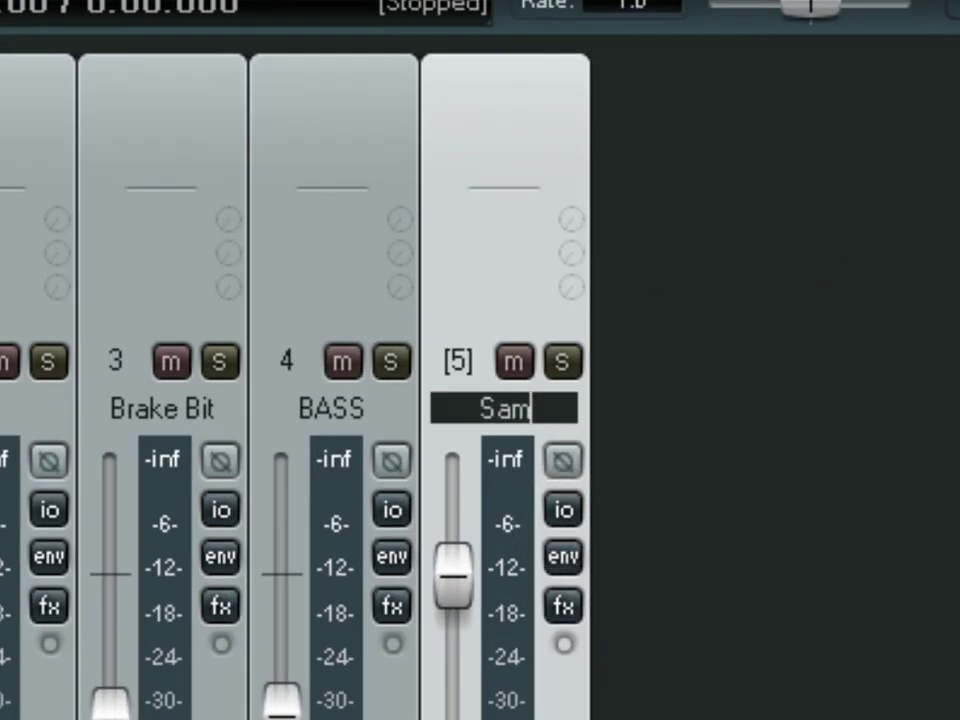
pyautogui.write('ler')
pyautogui.press('Return')
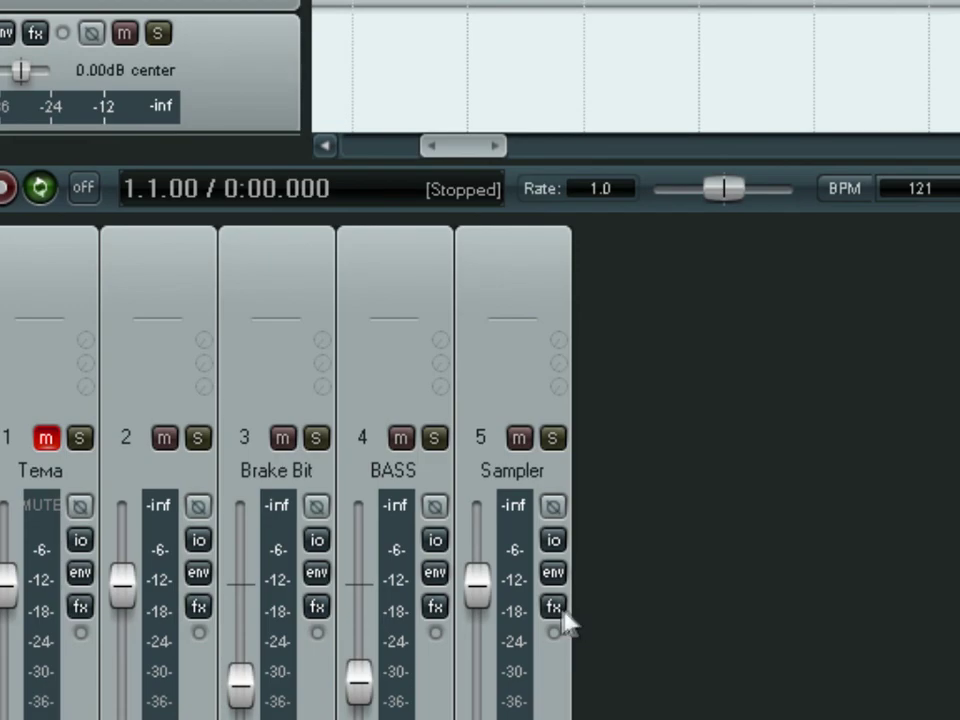
# - Add the Cockos VSTi ReaSamplOmatic5000 to the Sampler track's effects
pyautogui.click(555, 610)
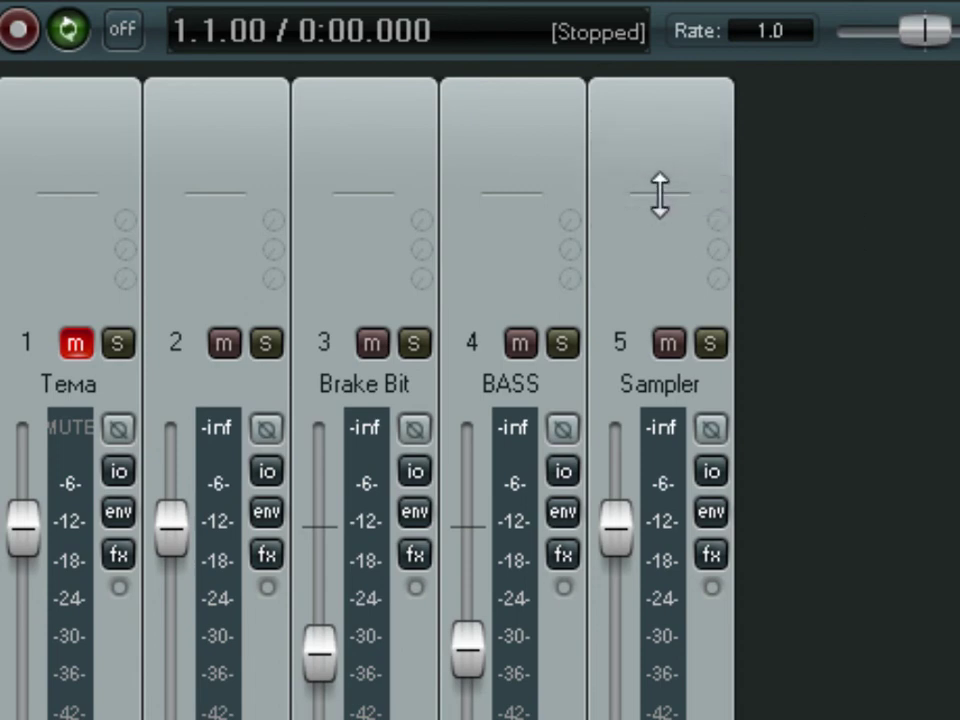
pyautogui.moveTo(659, 194); pyautogui.dragTo(659, 202)
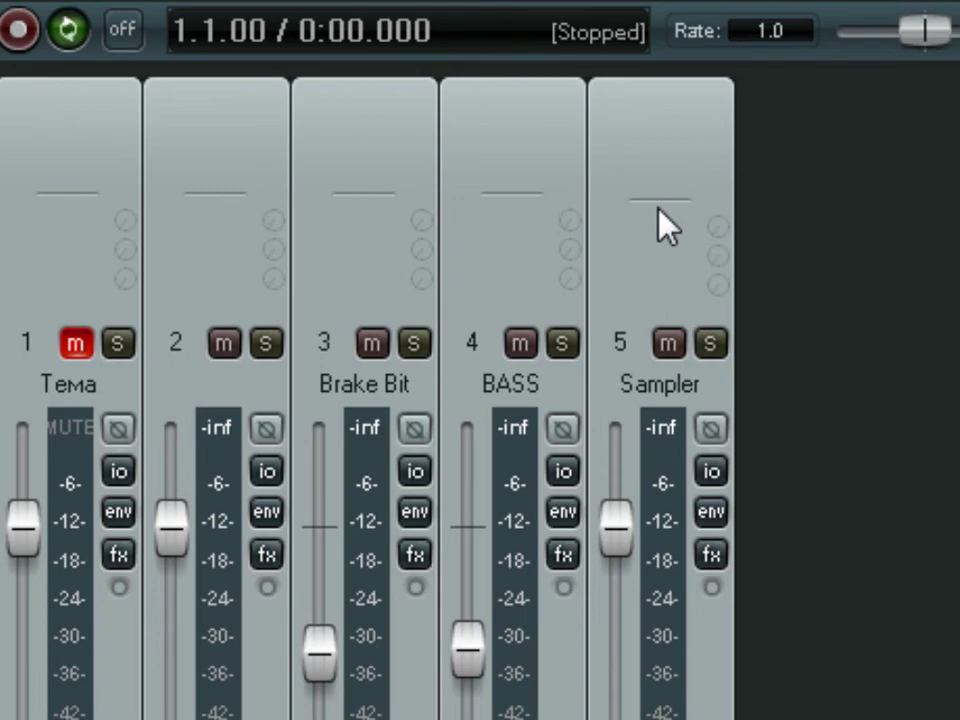
pyautogui.doubleClick(666, 113)
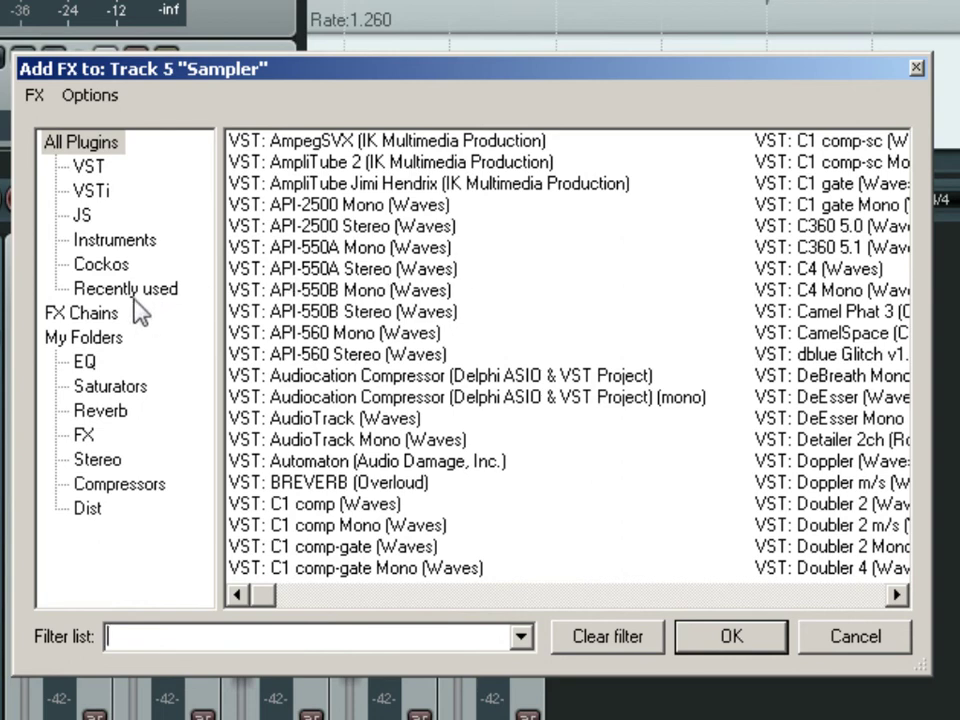
pyautogui.click(92, 191)
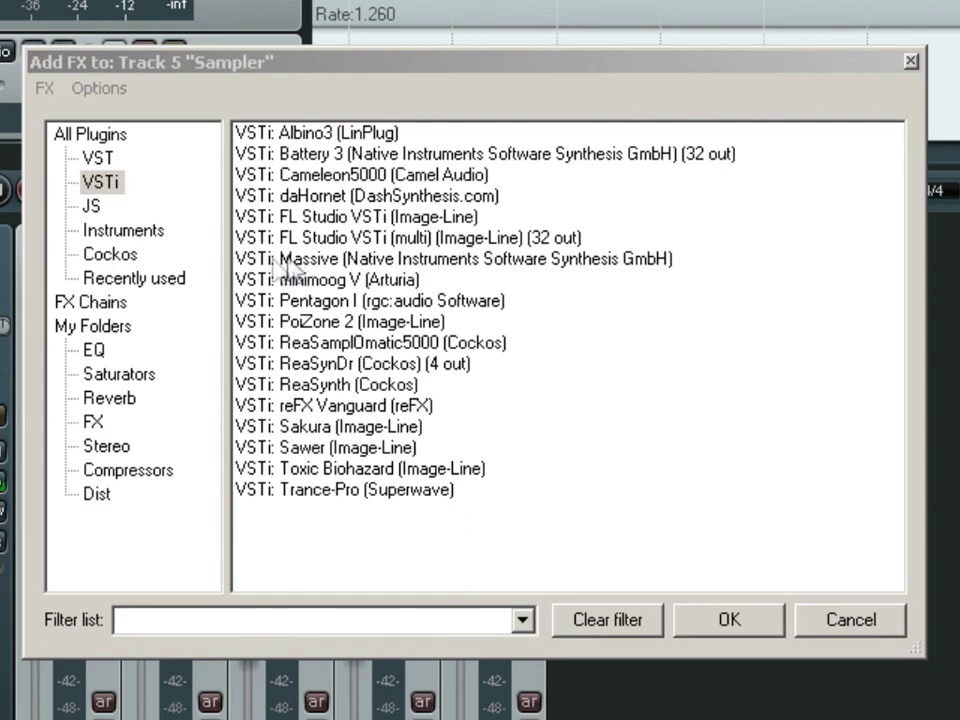
pyautogui.click(112, 258)
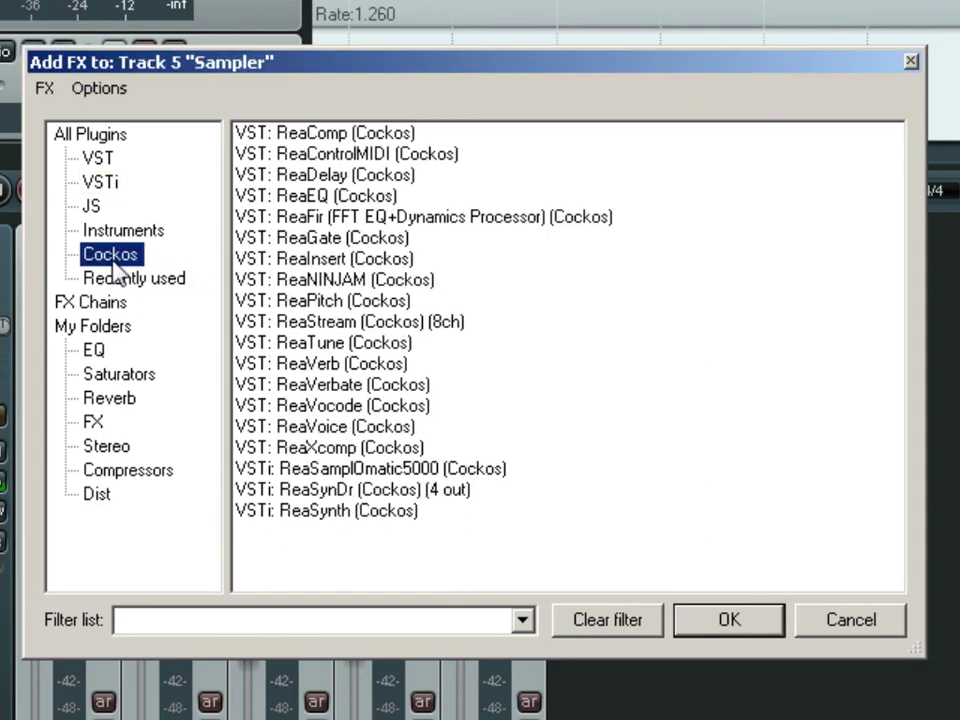
pyautogui.click(377, 472)
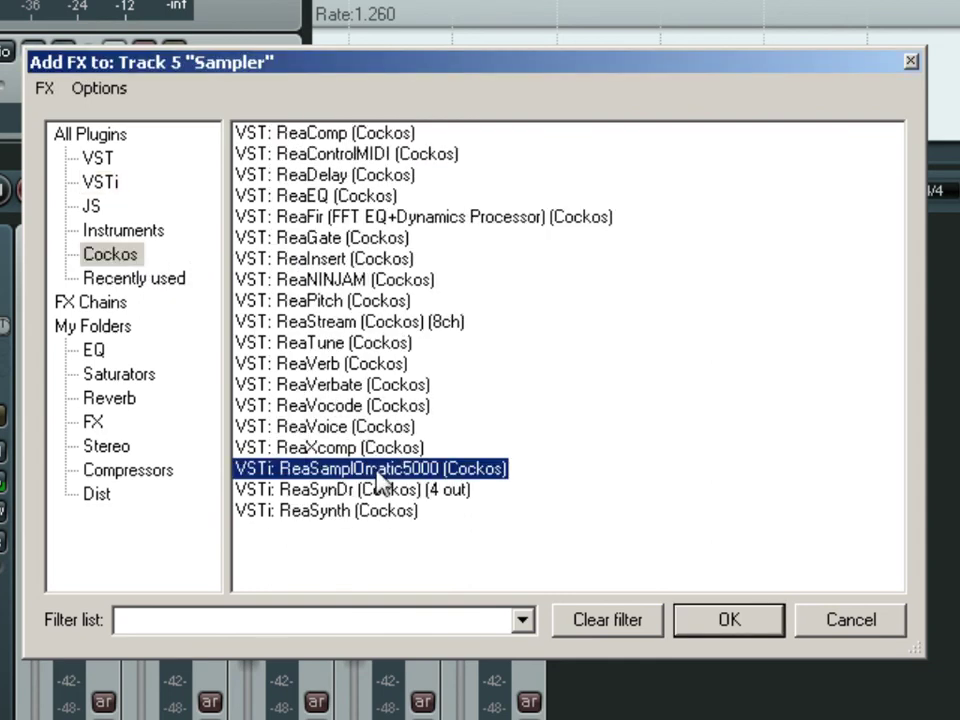
pyautogui.doubleClick(377, 472)
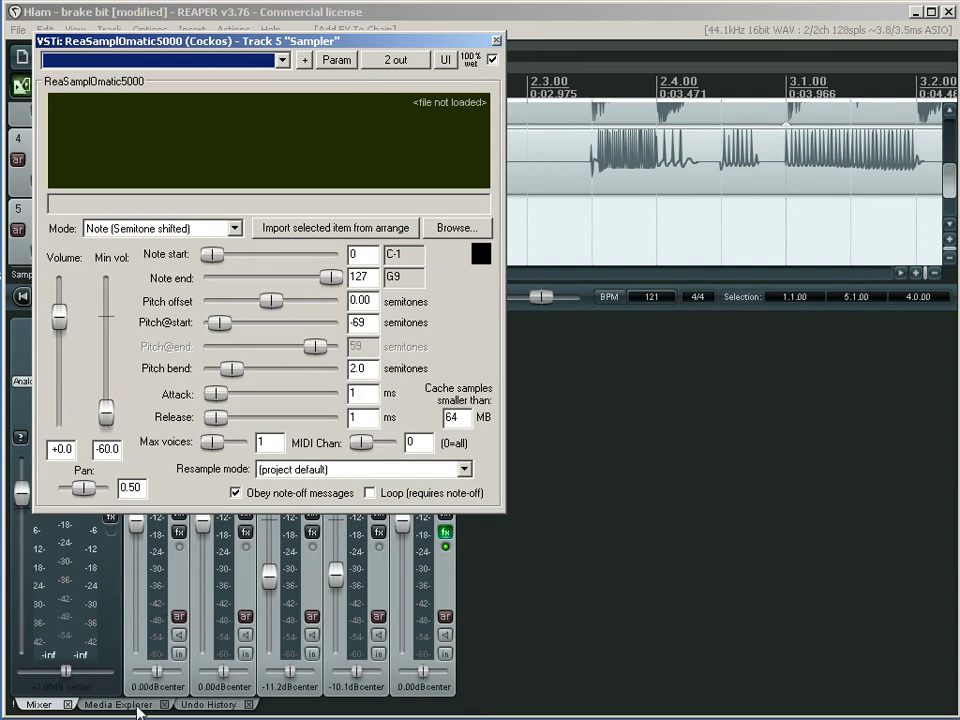
# - Load fx10.wav from the E:\SAMPLES1\FX shortcut of the Media Explorer into the sampler
pyautogui.hotkey('ctrl', 'alt', 'x')
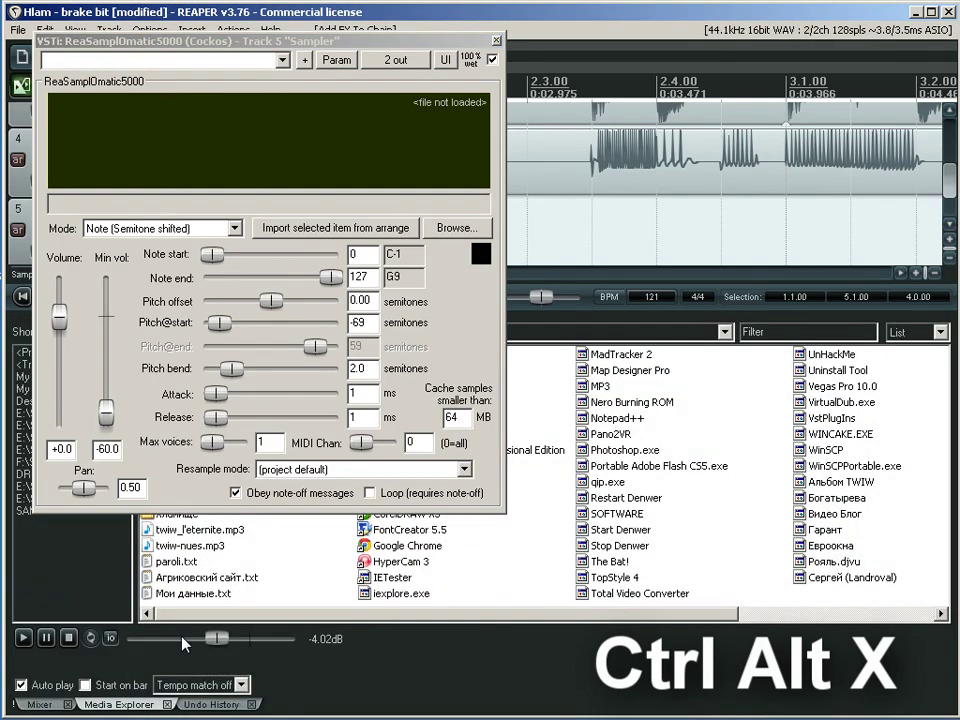
pyautogui.moveTo(129, 46); pyautogui.dragTo(309, 91)
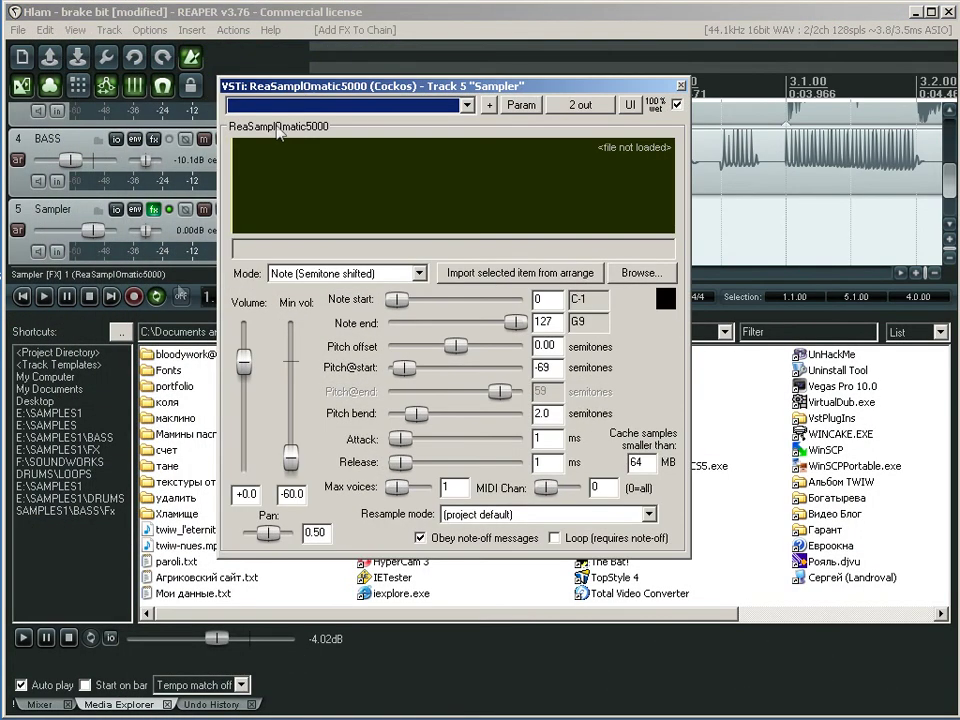
pyautogui.click(88, 450)
pyautogui.click(912, 562)
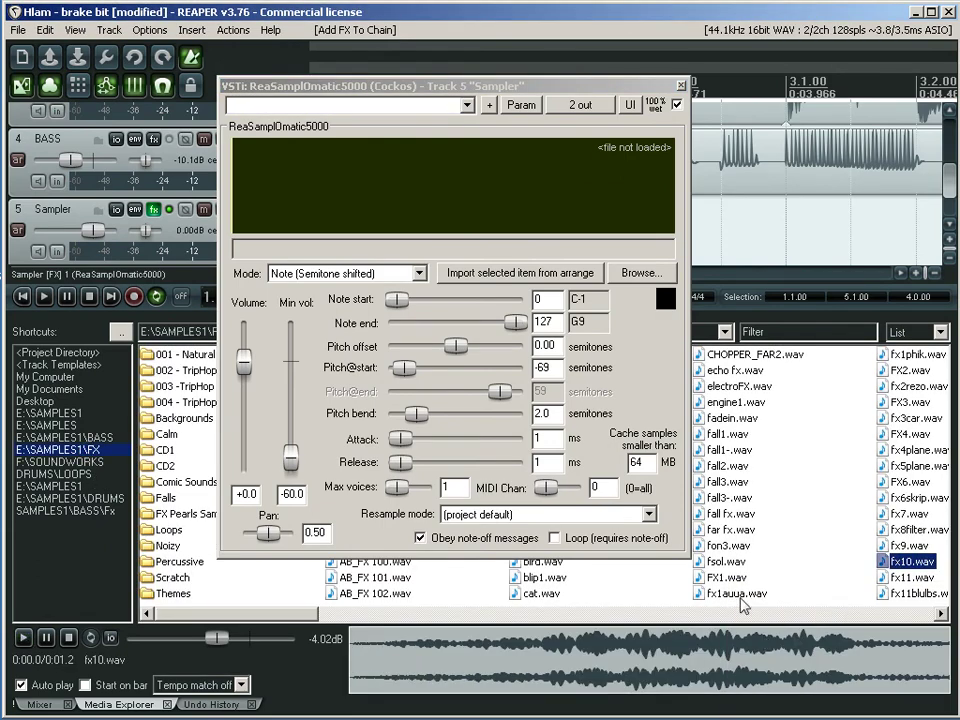
pyautogui.moveTo(903, 568); pyautogui.dragTo(282, 198)
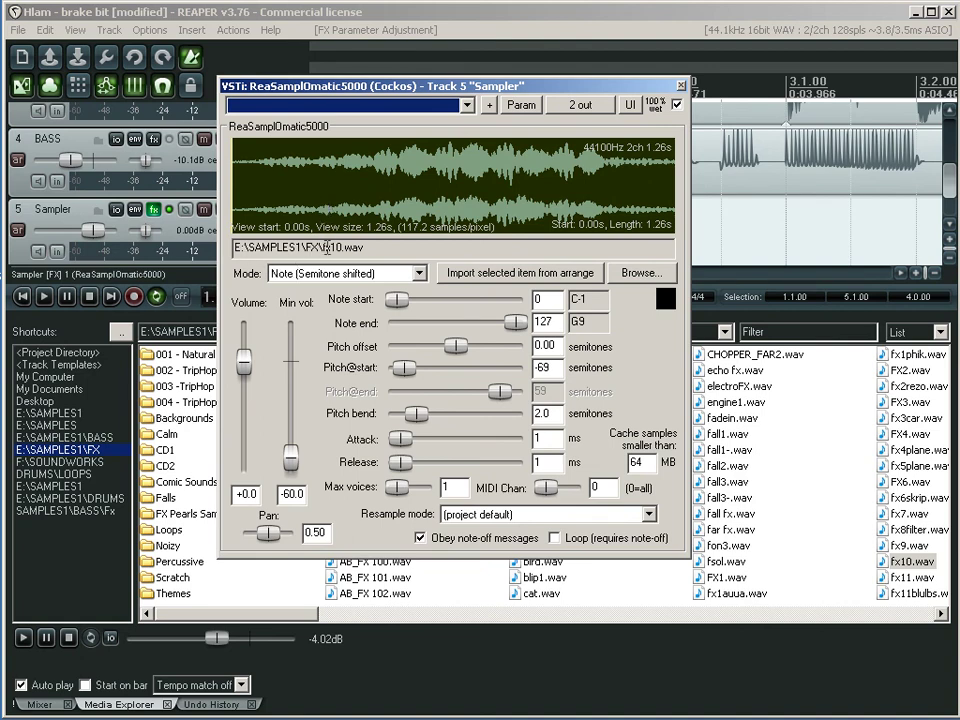
# - Load 0306.wav into the sampler through its file browser, and replace it with fx10.wav from the Media Explorer
pyautogui.click(641, 272)
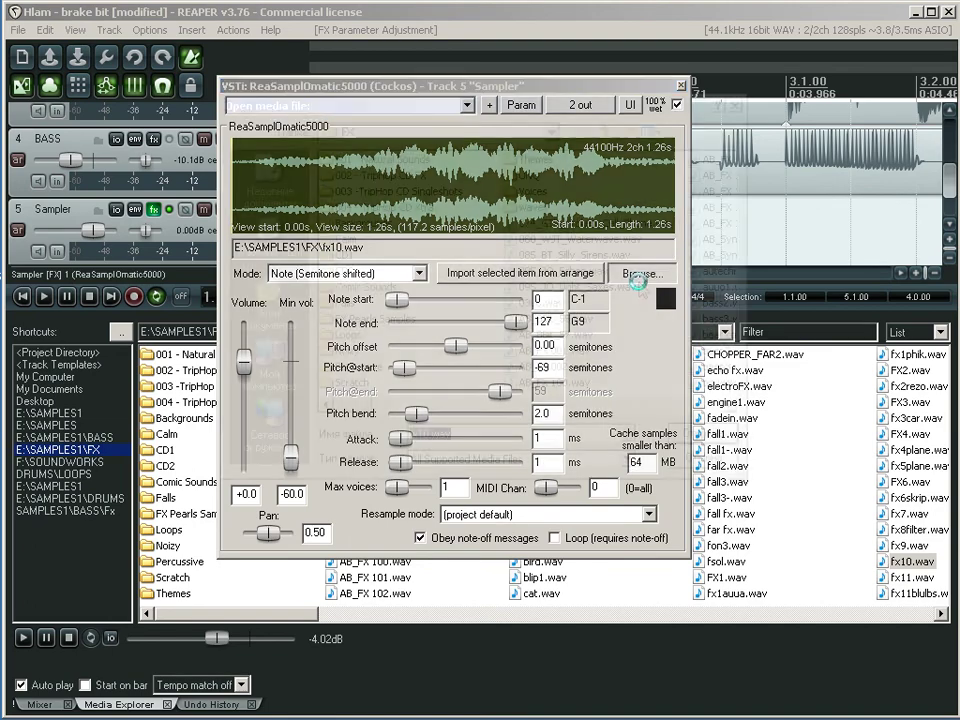
pyautogui.click(540, 302)
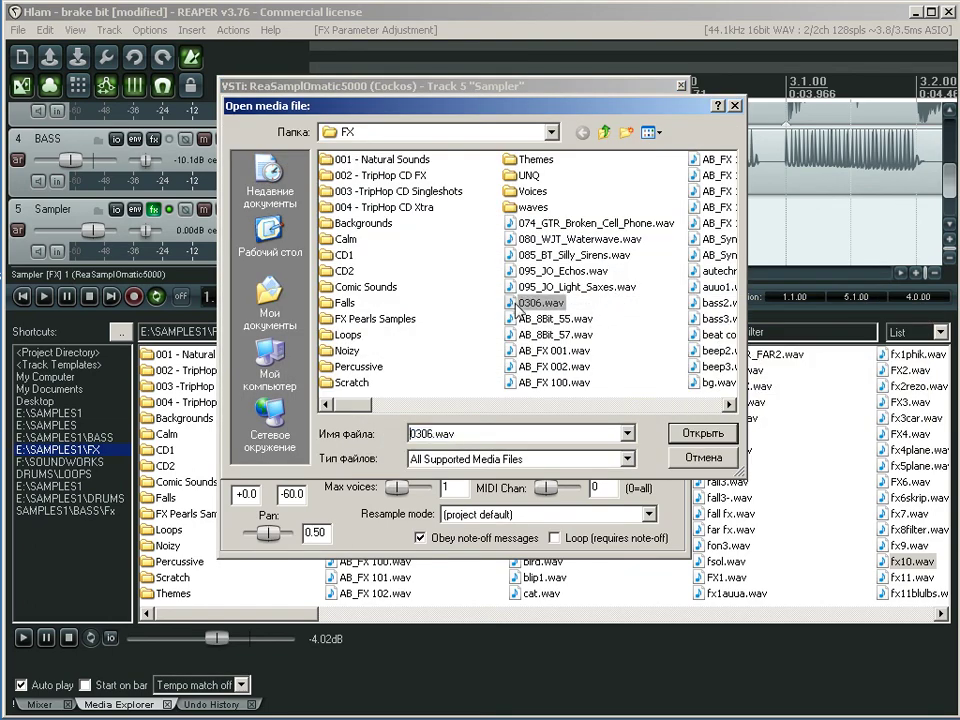
pyautogui.click(712, 428)
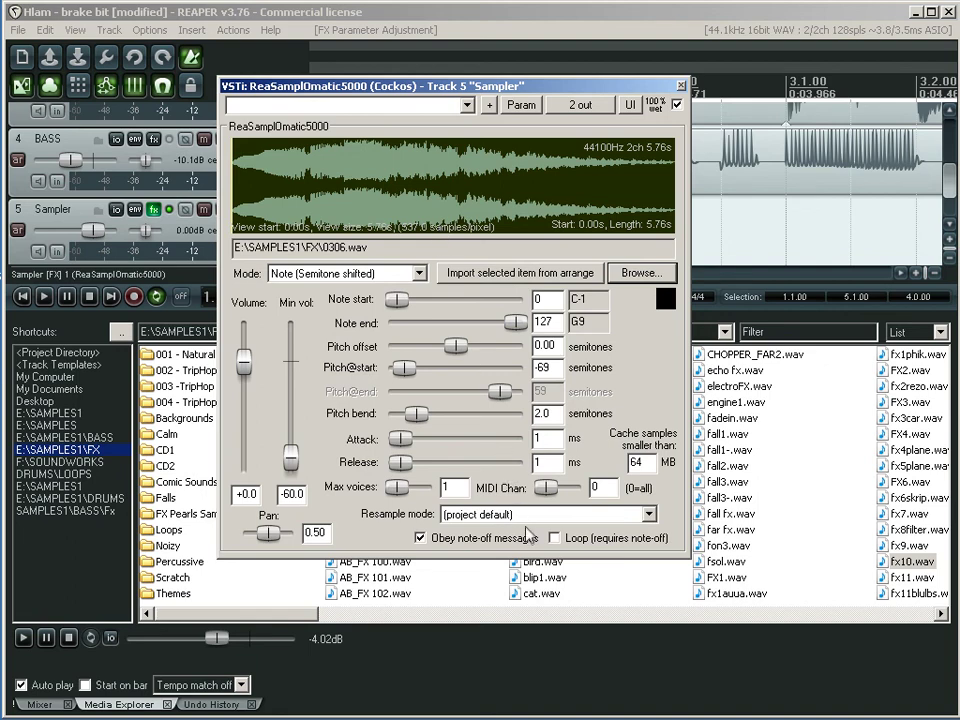
pyautogui.moveTo(920, 563); pyautogui.dragTo(345, 182)
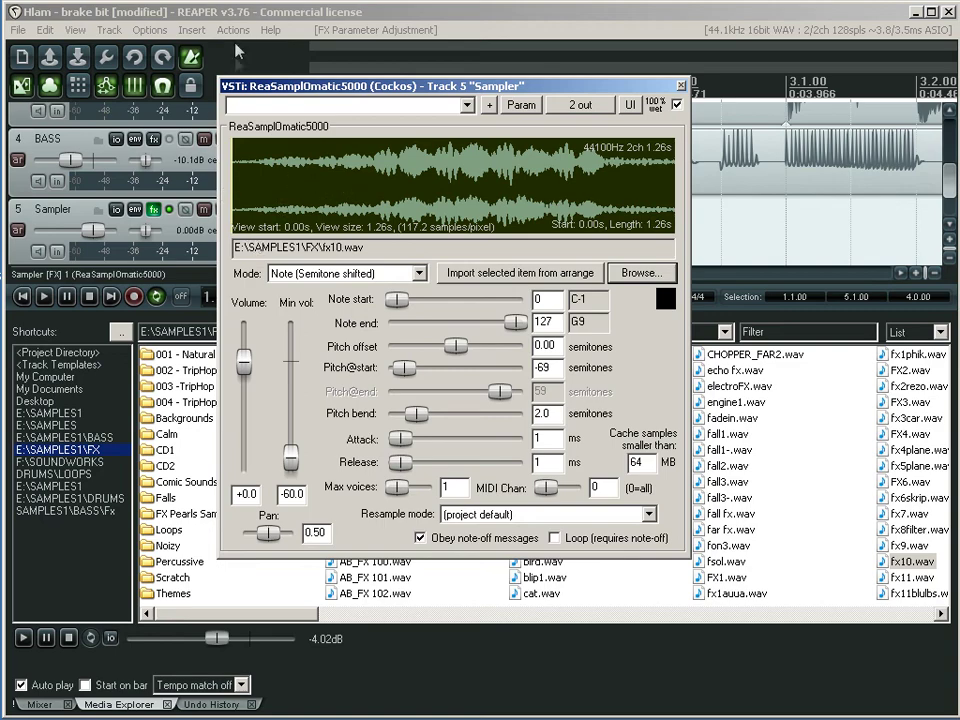
# - Import the selected audio item from the Sampler track into the sampler and move the sample's start to about 0.23 s
pyautogui.moveTo(596, 85); pyautogui.dragTo(653, 223)
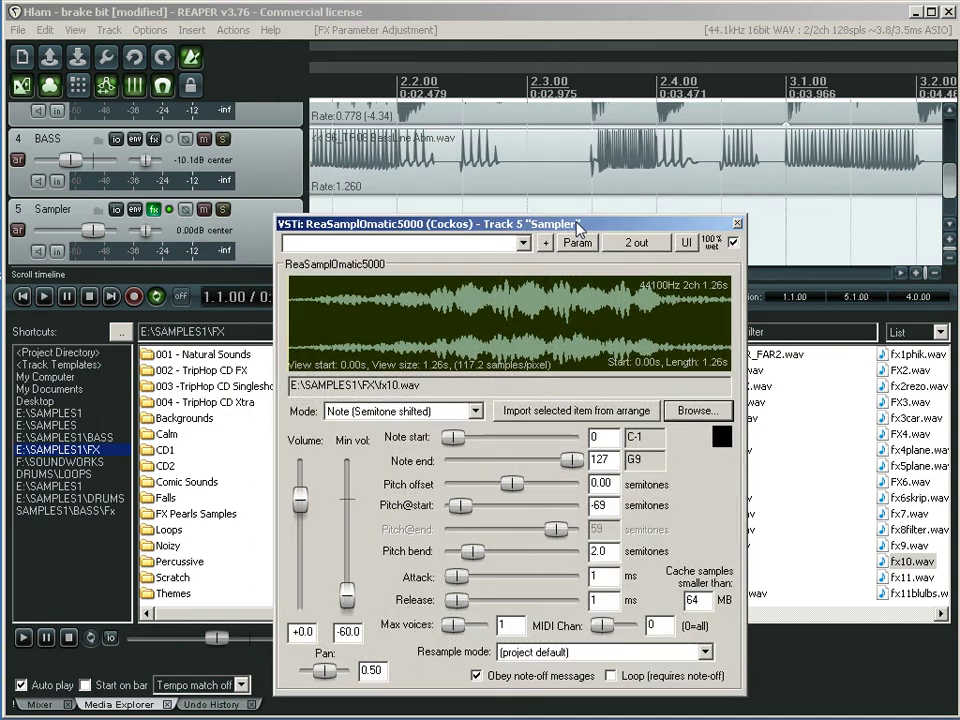
pyautogui.scroll(-3, 510, 148)
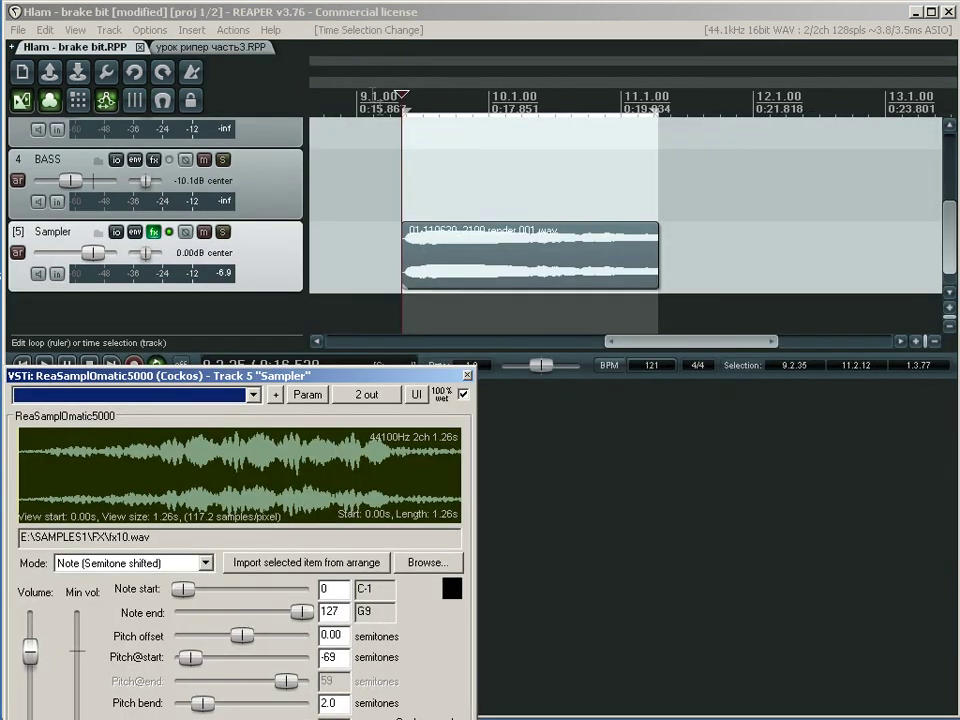
pyautogui.click(407, 86)
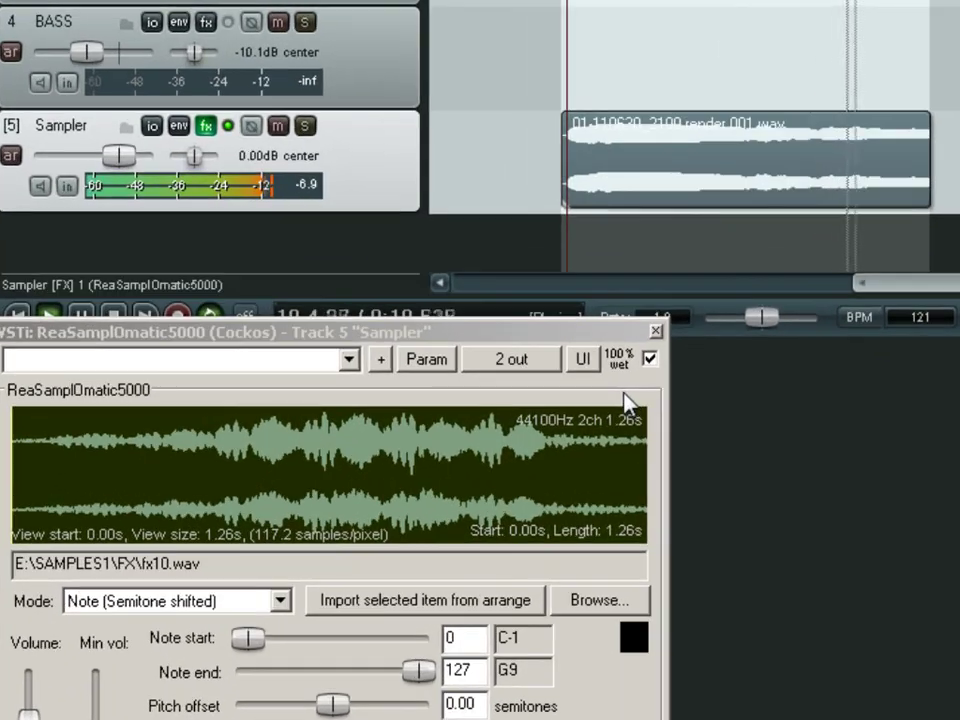
pyautogui.click(388, 612)
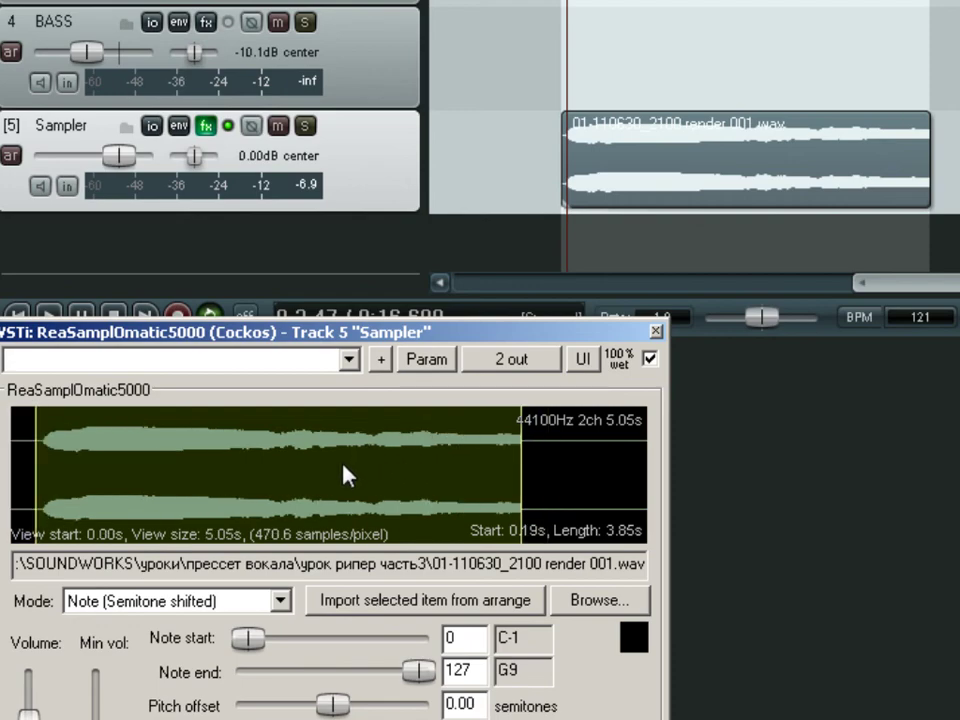
pyautogui.moveTo(35, 466); pyautogui.dragTo(39, 463)
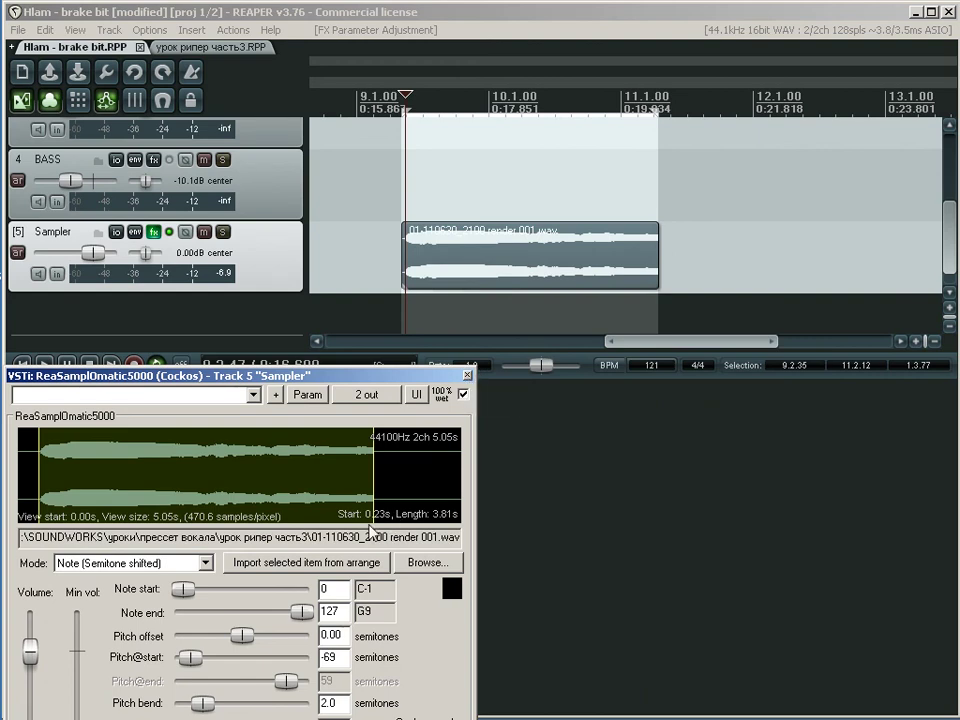
# - Close the sampler window and delete the audio item from the Sampler track
pyautogui.click(467, 376)
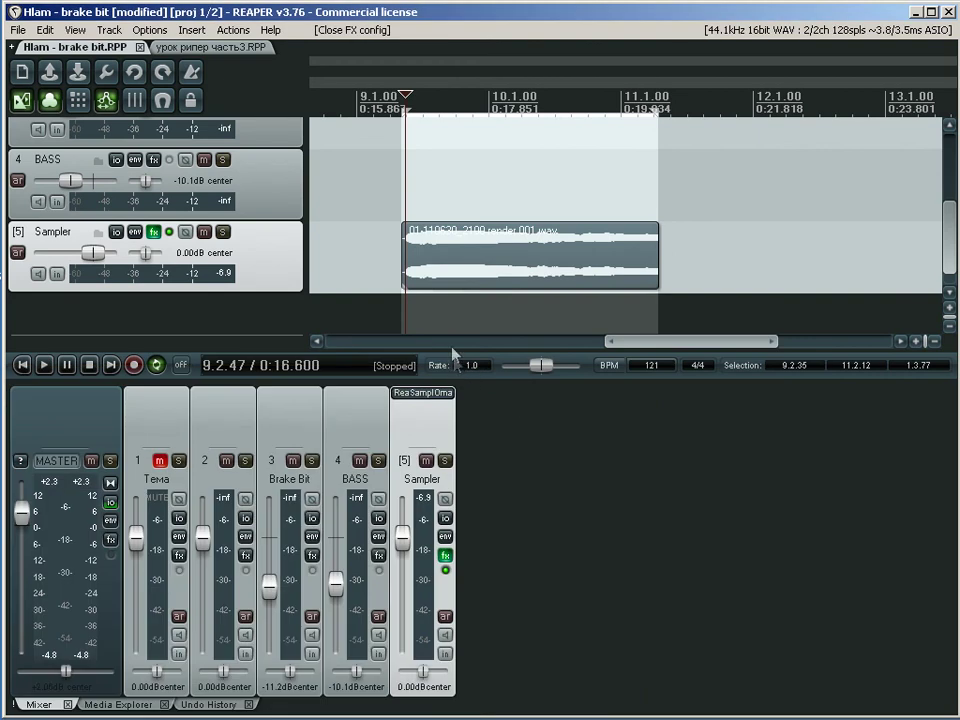
pyautogui.click(447, 286)
pyautogui.press('Delete')
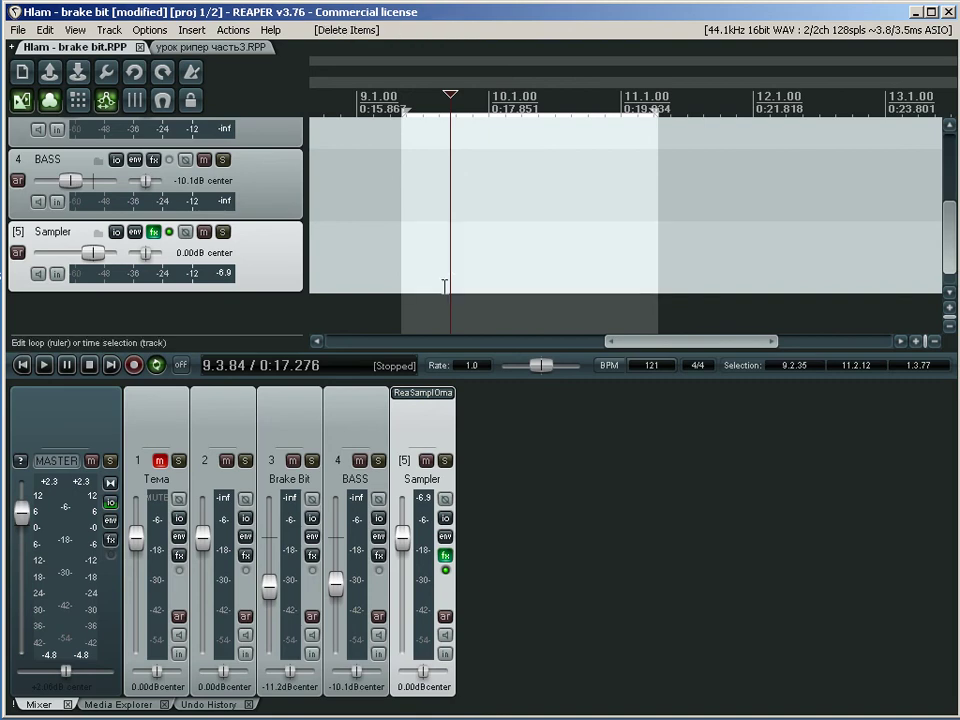
# - Show the virtual MIDI keyboard
pyautogui.hotkey('alt', 'b')
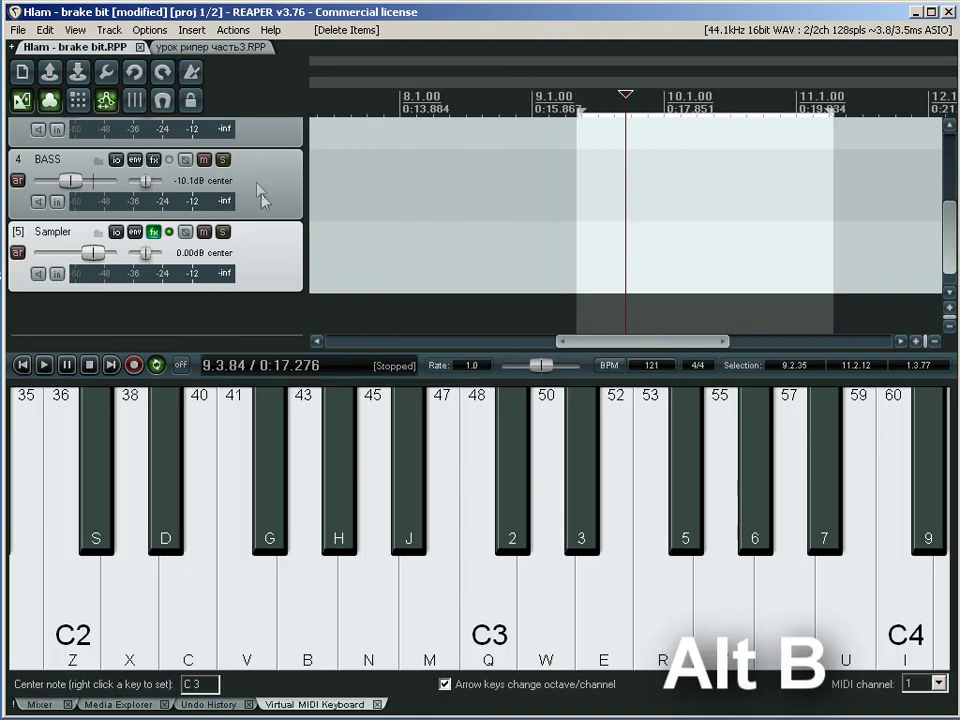
pyautogui.click(388, 497)
pyautogui.click(797, 499)
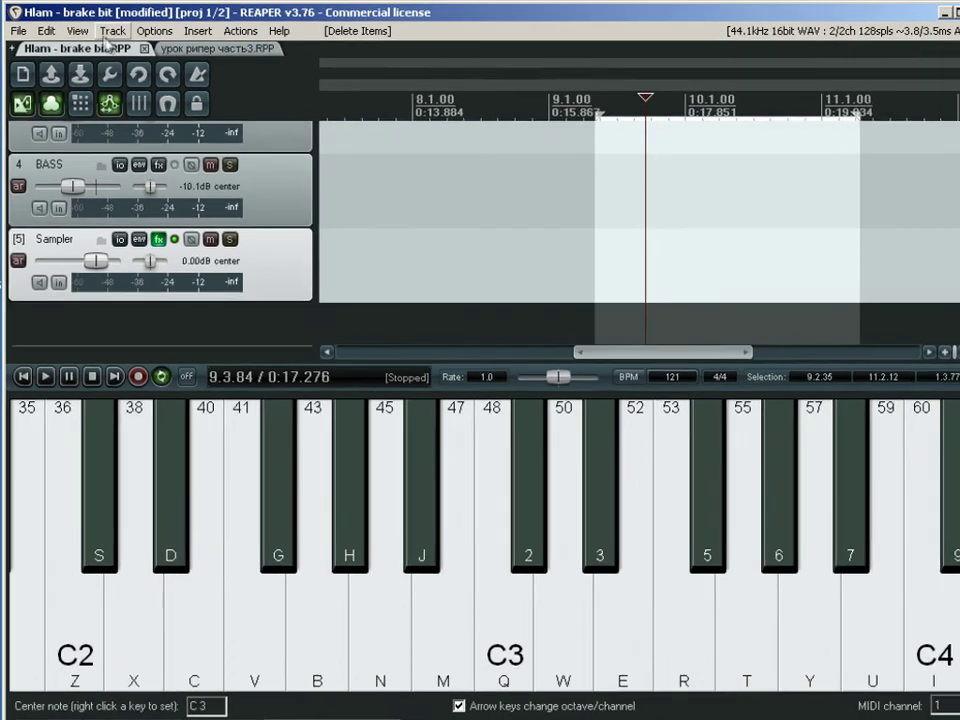
pyautogui.click(77, 31)
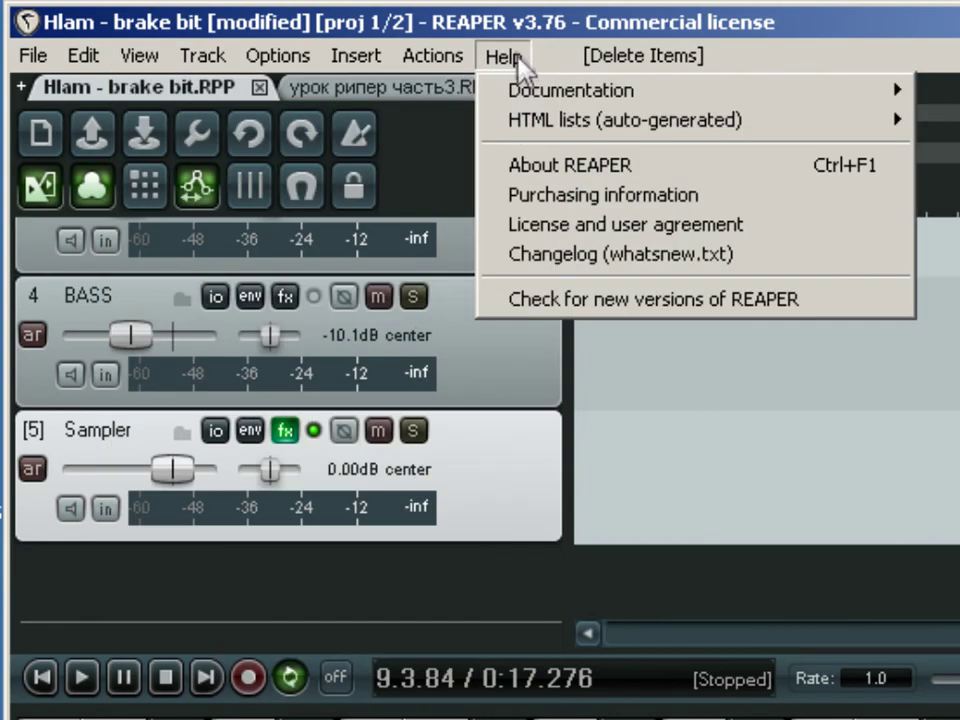
pyautogui.click(516, 20)
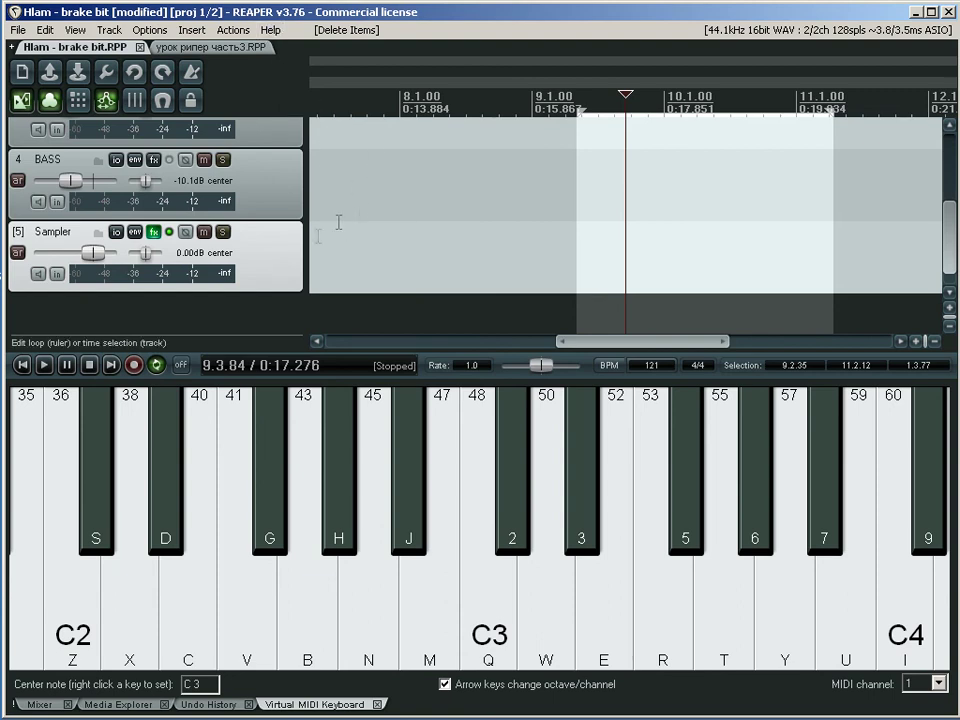
# - Insert a new MIDI item on the Sampler track over a time selection from about 8.3.82 to 10.4.85 and open it in the MIDI editor
pyautogui.moveTo(497, 236); pyautogui.dragTo(791, 238)
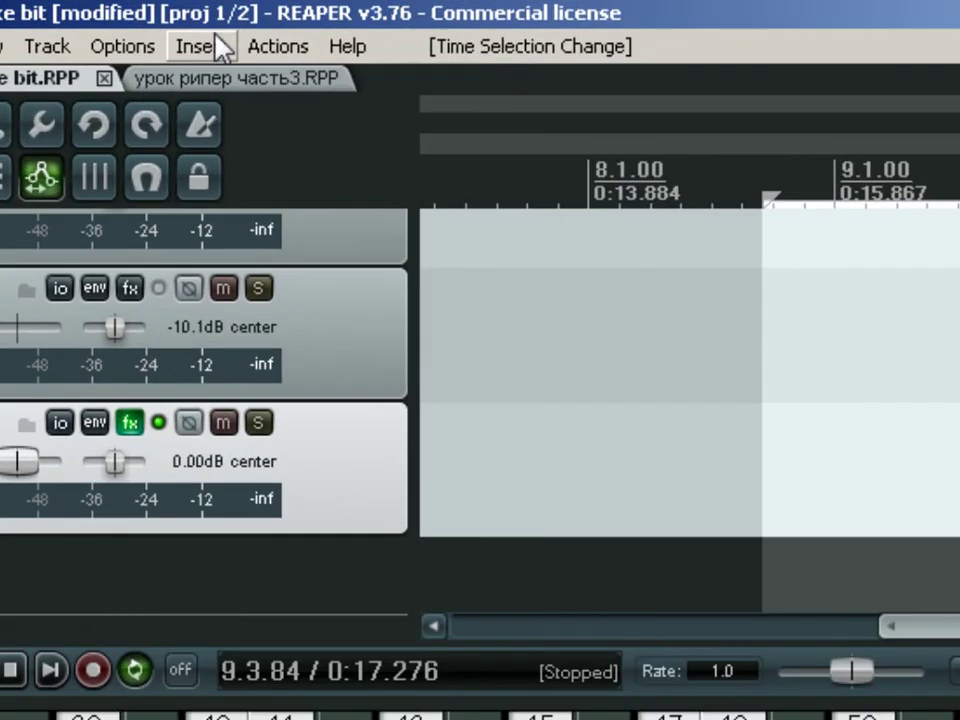
pyautogui.click(195, 31)
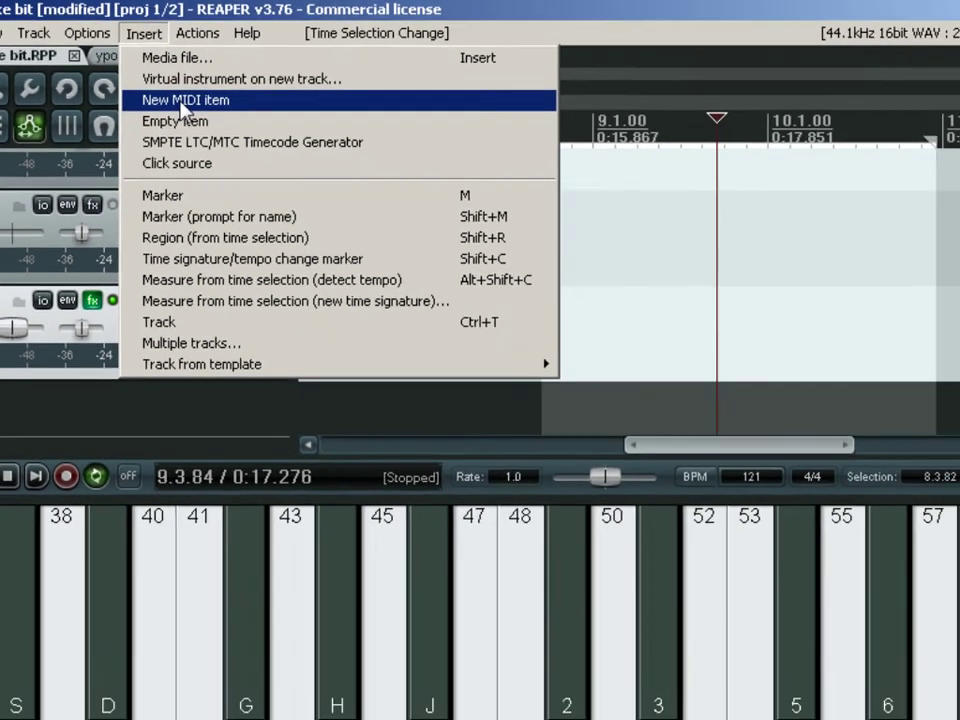
pyautogui.click(258, 145)
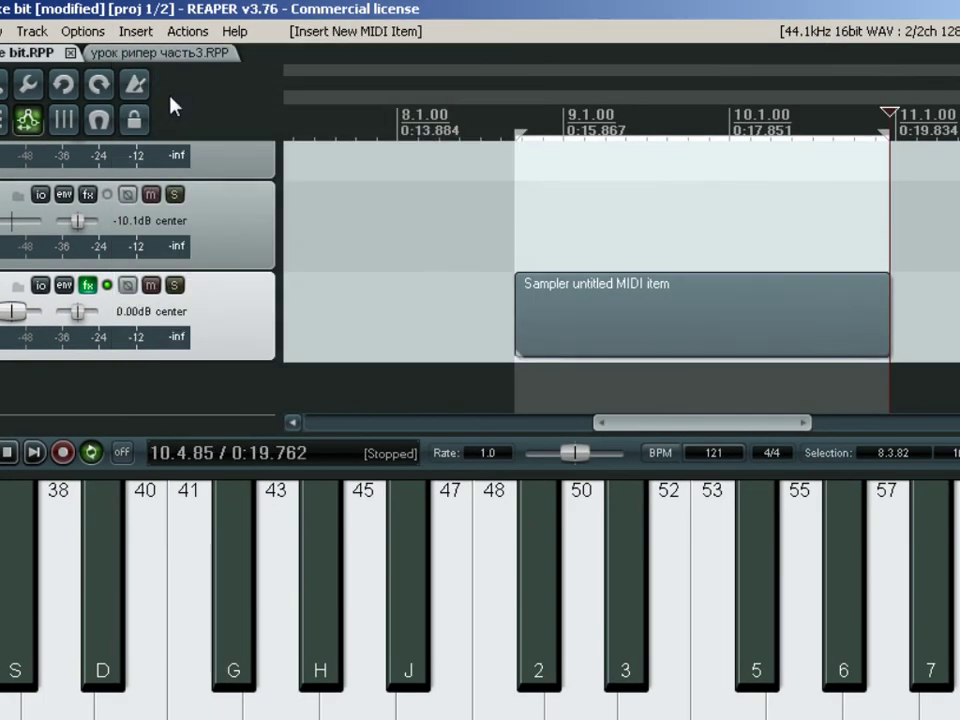
pyautogui.doubleClick(570, 333)
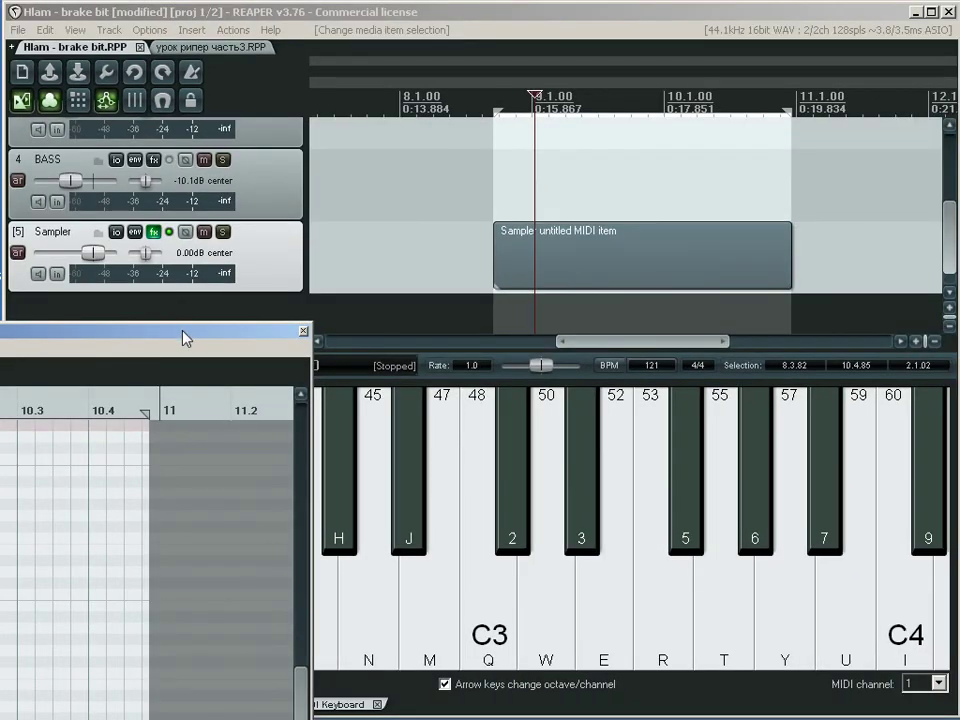
# - Bring the whole MIDI editor into view and look over the note range of its piano roll
pyautogui.moveTo(185, 338); pyautogui.dragTo(815, 63)
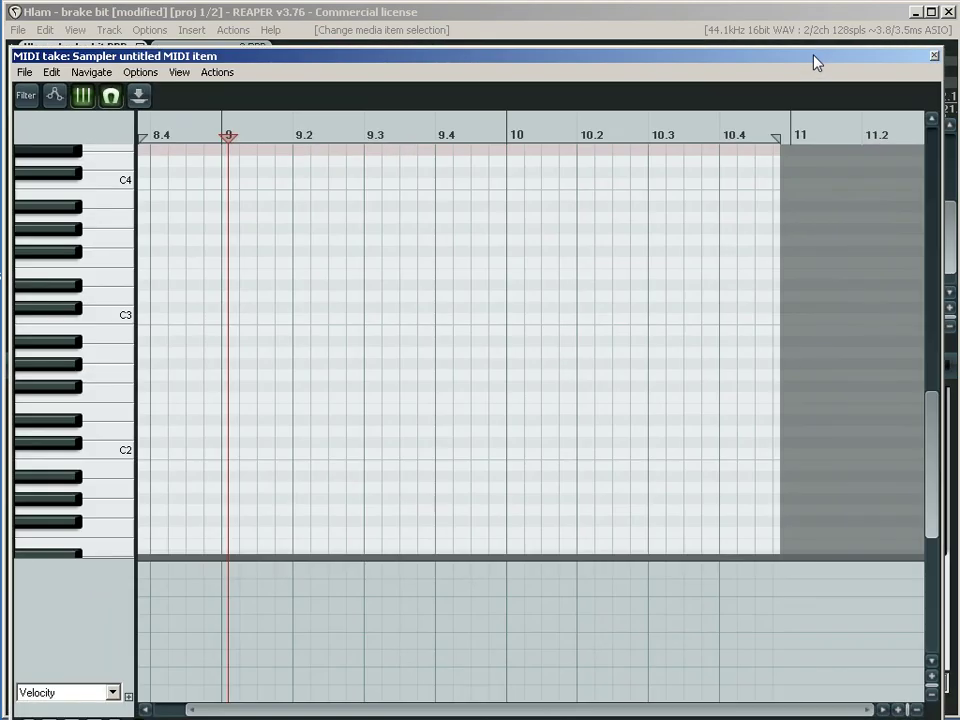
pyautogui.scroll(5, 107, 214)
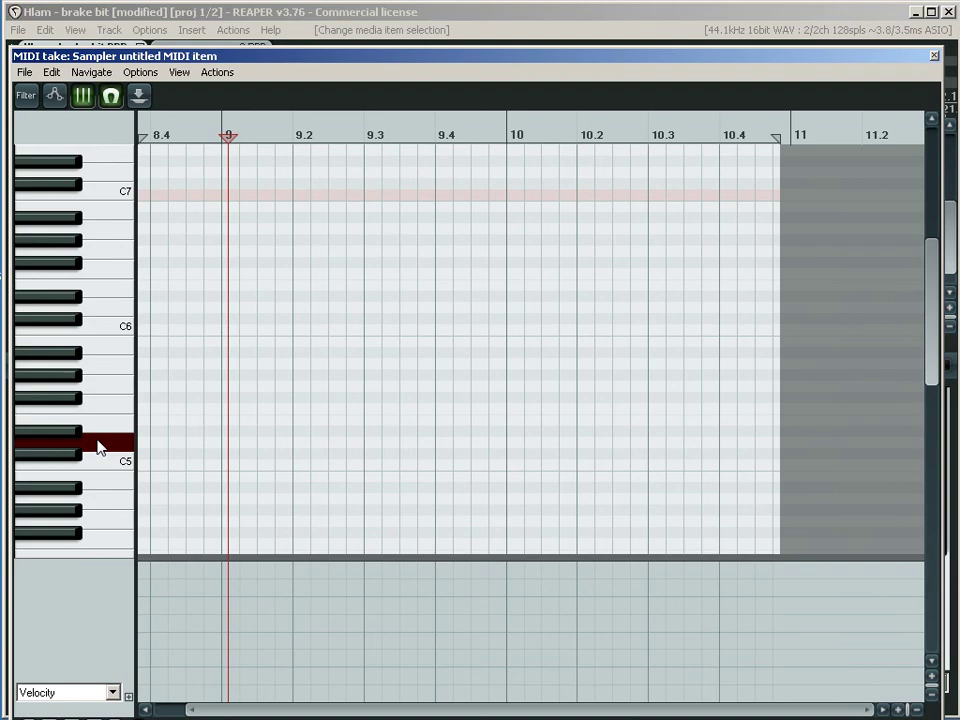
pyautogui.scroll(-6, 97, 446)
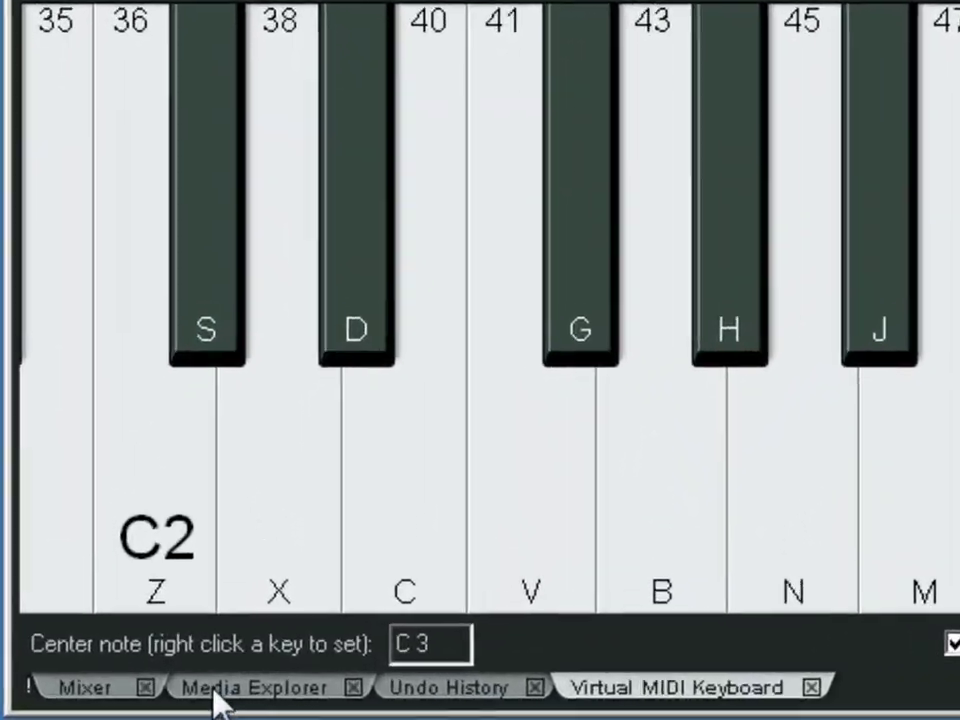
# - Show the mixer, arm the Sampler track for recording and turn on its input monitoring
pyautogui.click(82, 696)
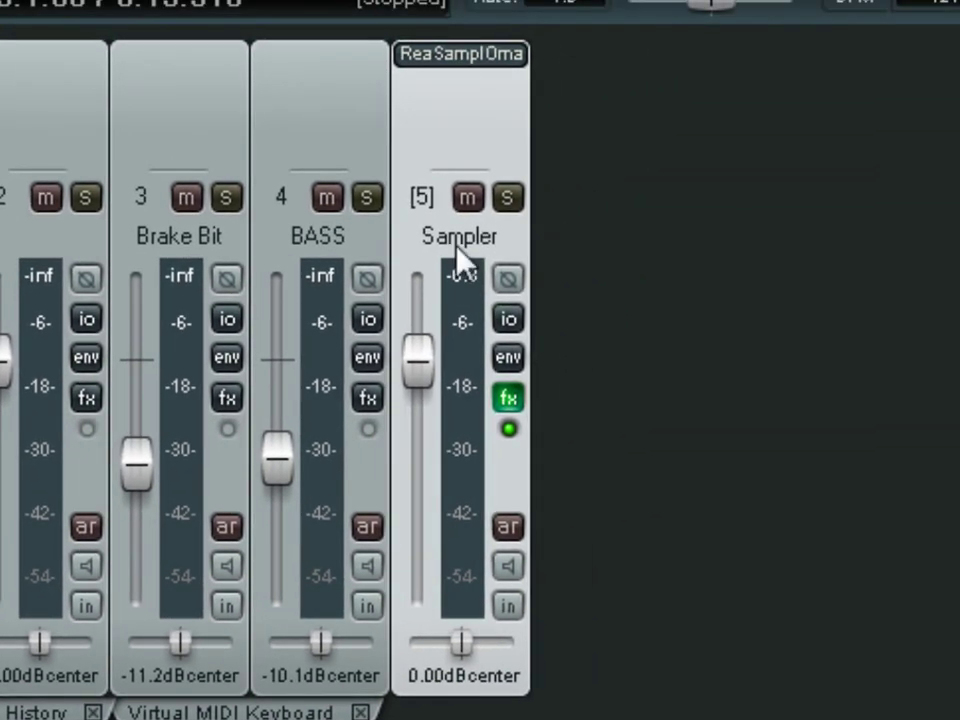
pyautogui.click(508, 527)
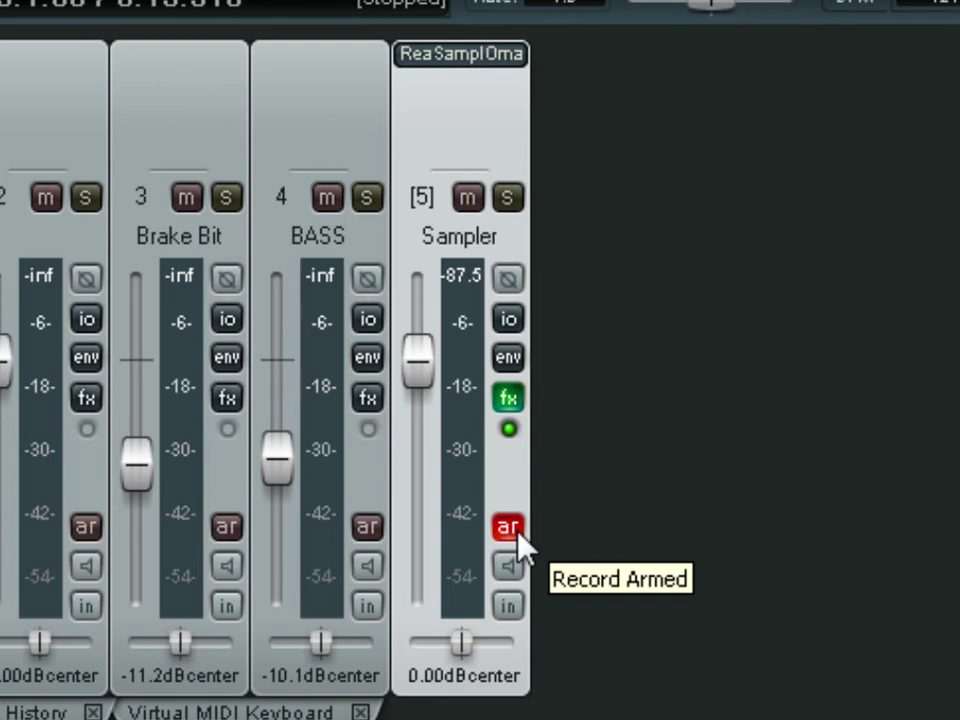
pyautogui.click(509, 566)
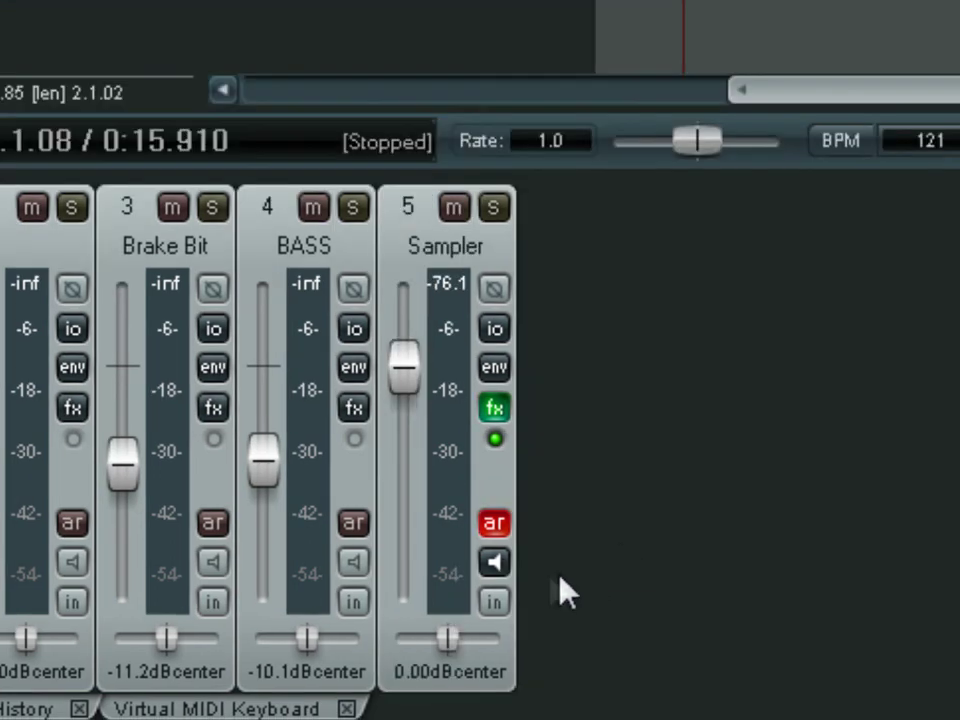
# - Set the Sampler track's MIDI input to all channels of the virtual MIDI keyboard and select the track
pyautogui.click(501, 602)
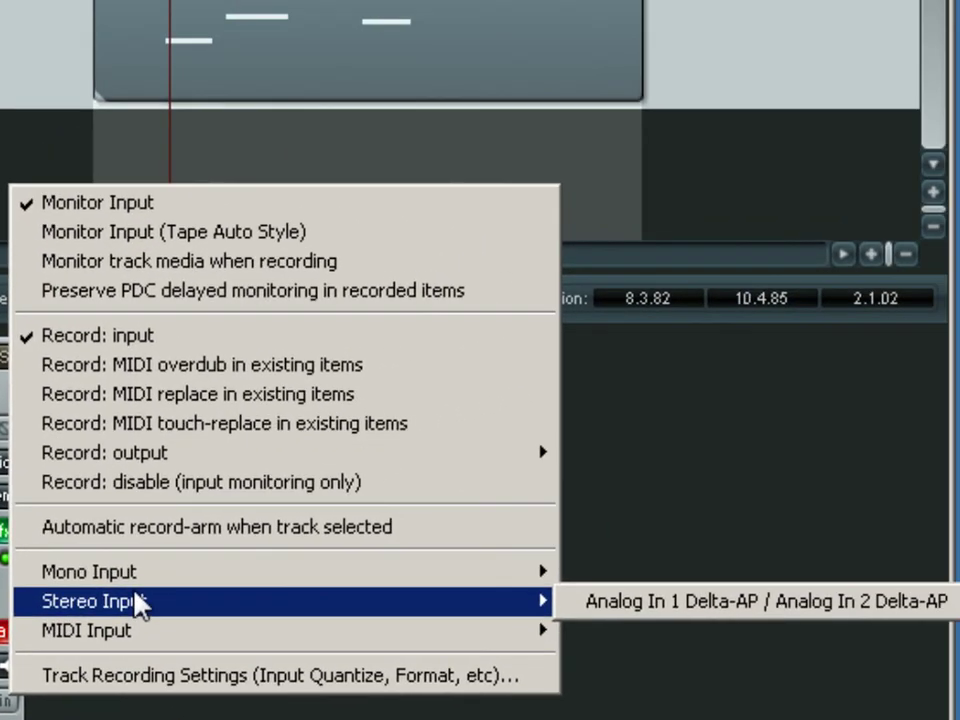
pyautogui.moveTo(646, 518)
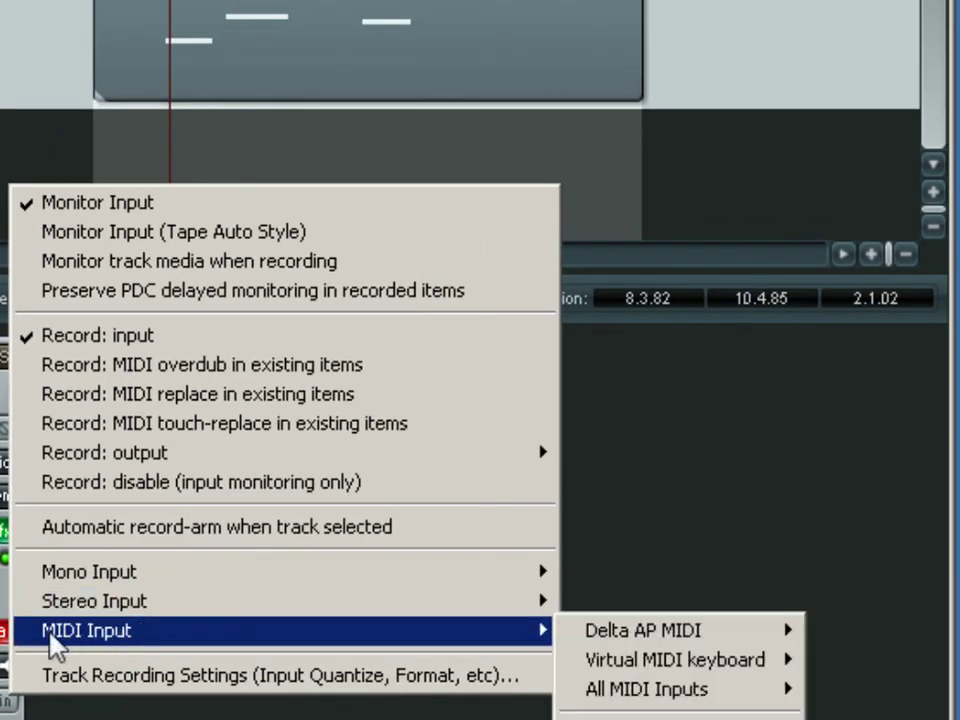
pyautogui.moveTo(668, 662)
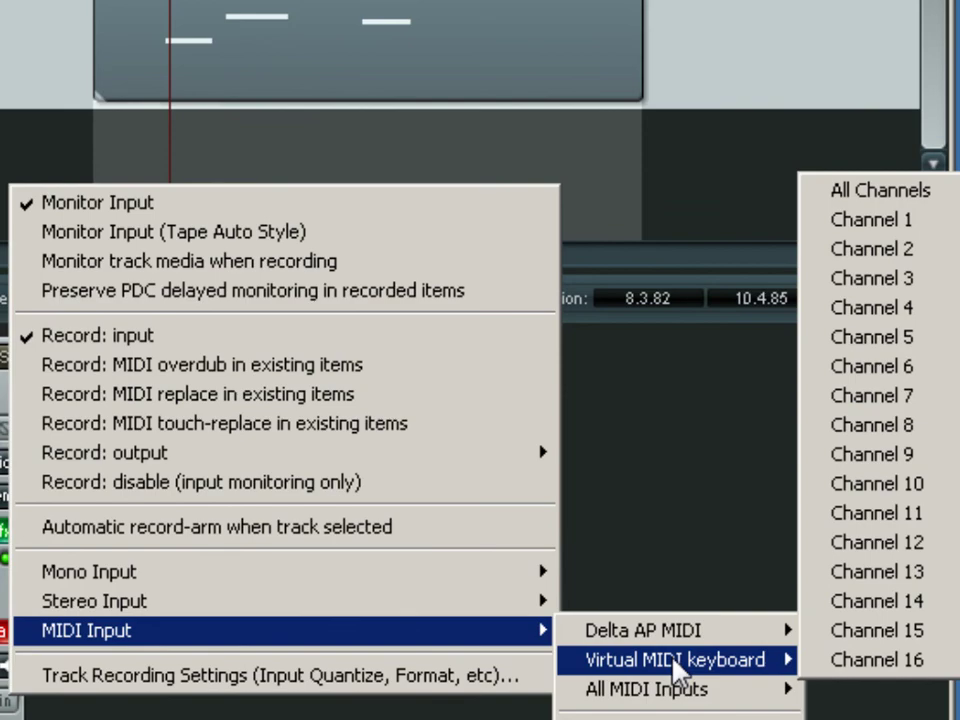
pyautogui.click(873, 195)
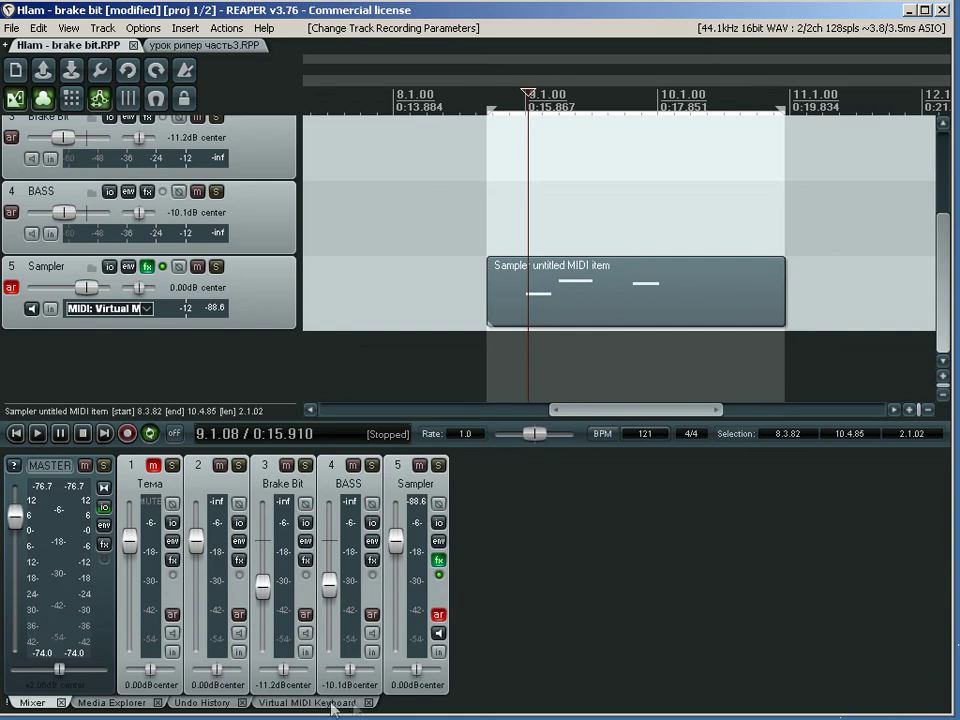
pyautogui.click(392, 690)
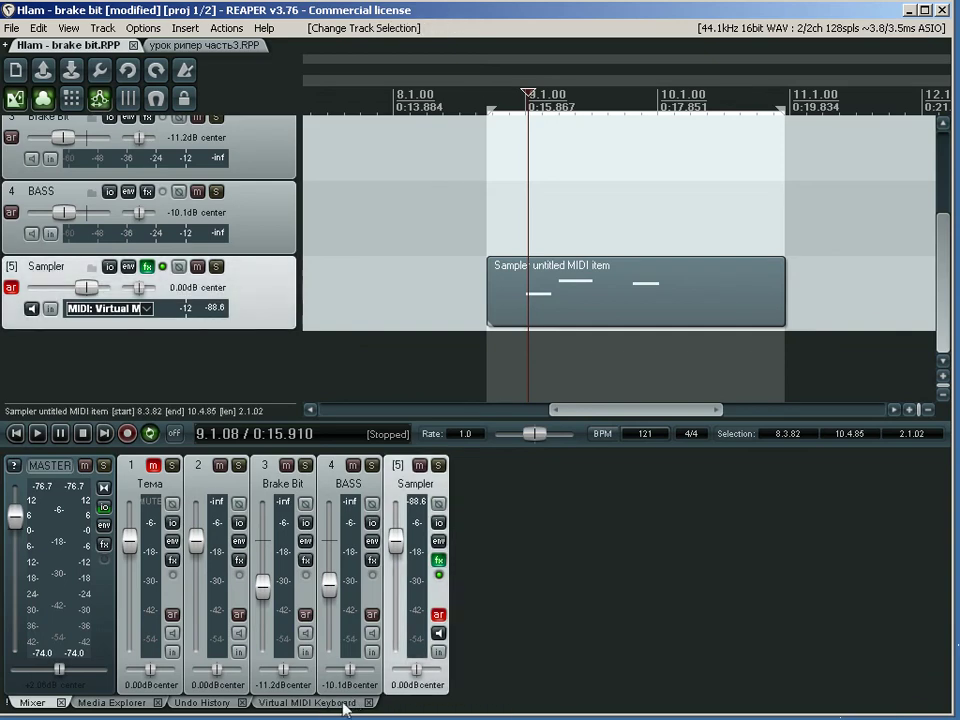
# - Show the virtual MIDI keyboard, recentre it on A5 and play several notes through the Sampler track
pyautogui.press('m')
pyautogui.click(343, 703)
pyautogui.press('Right')
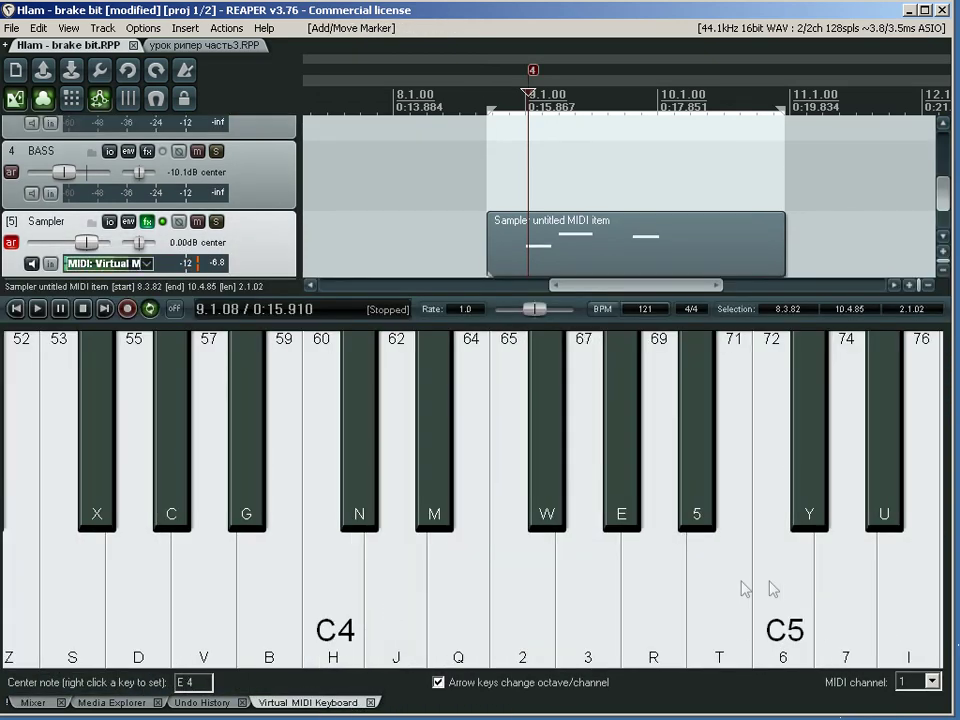
pyautogui.rightClick(773, 589)
pyautogui.click(761, 553)
pyautogui.rightClick(821, 574)
pyautogui.moveTo(197, 583)
pyautogui.mouseDown()
pyautogui.moveTo(849, 568)
pyautogui.moveTo(165, 563)
pyautogui.moveTo(838, 565)
pyautogui.moveTo(128, 552)
pyautogui.moveTo(722, 499)
pyautogui.moveTo(315, 484)
pyautogui.moveTo(440, 478)
pyautogui.mouseUp()
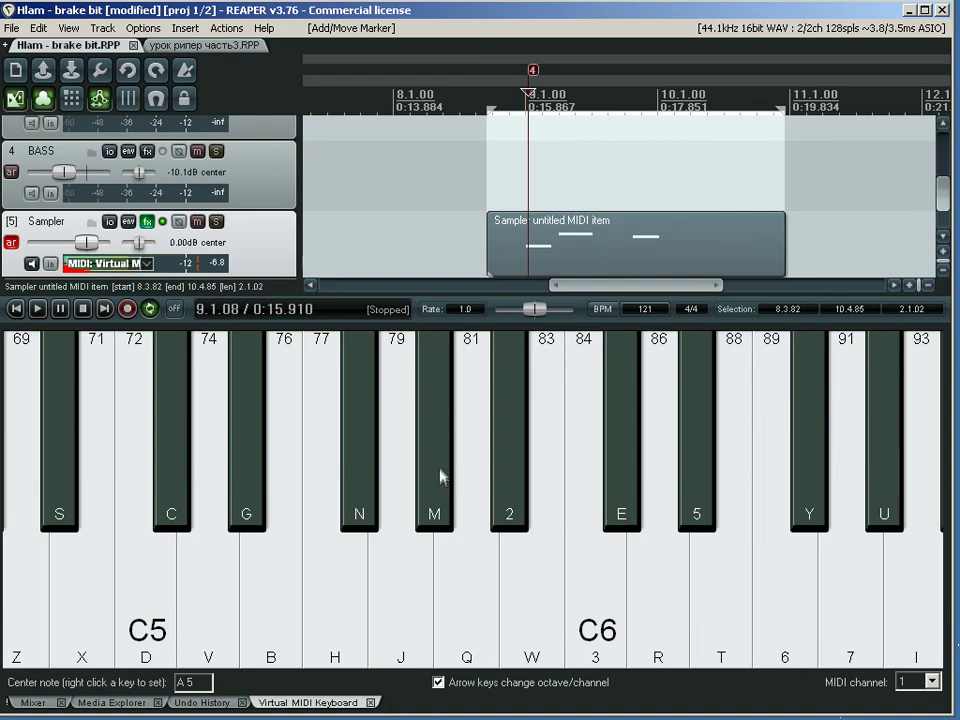
# - Return to the mixer and add a new track named Резюмирую
pyautogui.hotkey('ctrl', 'm')
pyautogui.hotkey('ctrl', 't')
pyautogui.write('Резюмирую')
pyautogui.press('Return')
# - Insert ReaSamplOmatic5000 on the Резюмирую track and load the sample 0306.wav into it
pyautogui.press('f')
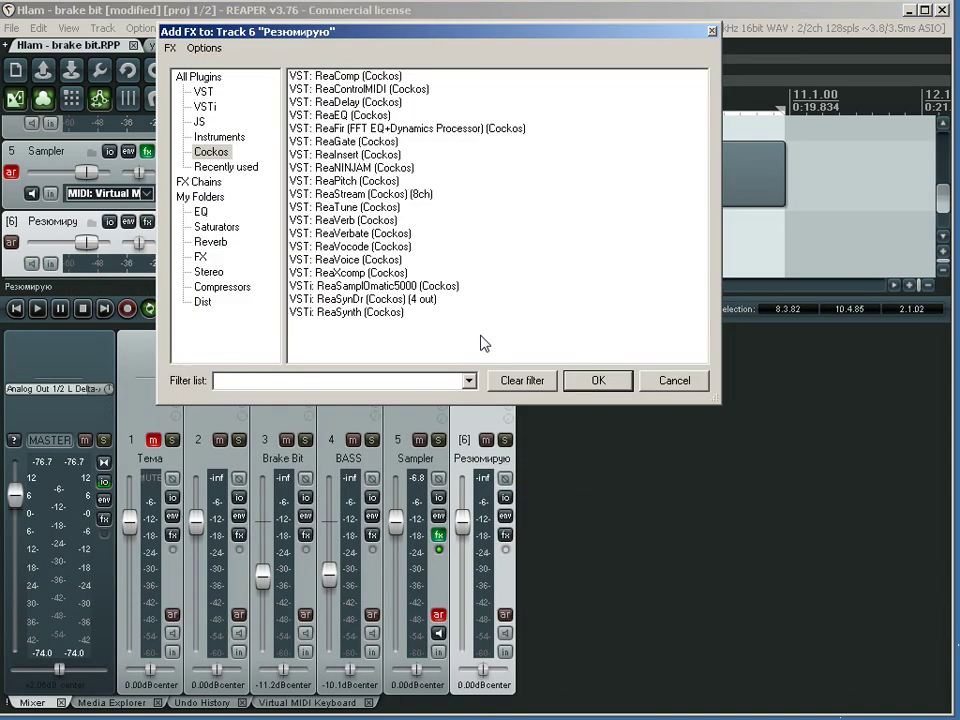
pyautogui.click(390, 286)
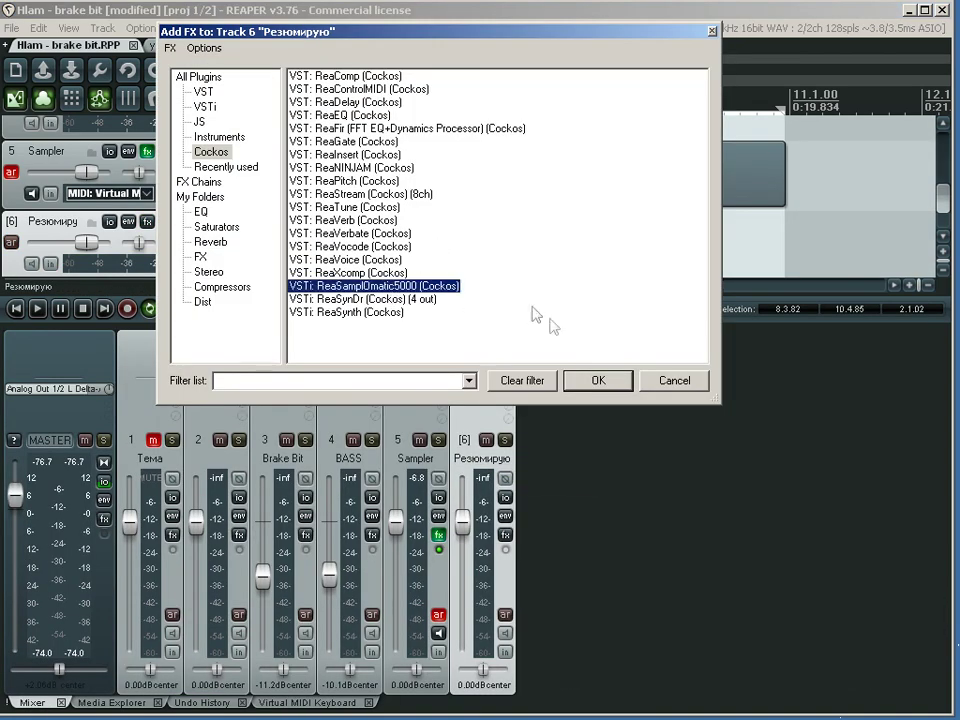
pyautogui.click(596, 381)
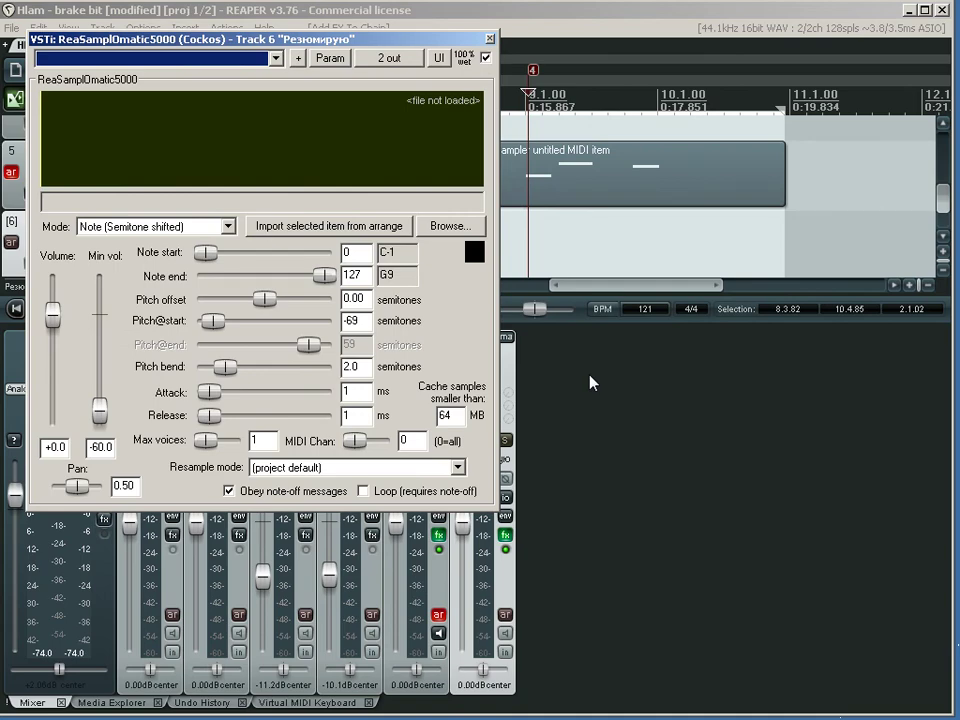
pyautogui.click(452, 228)
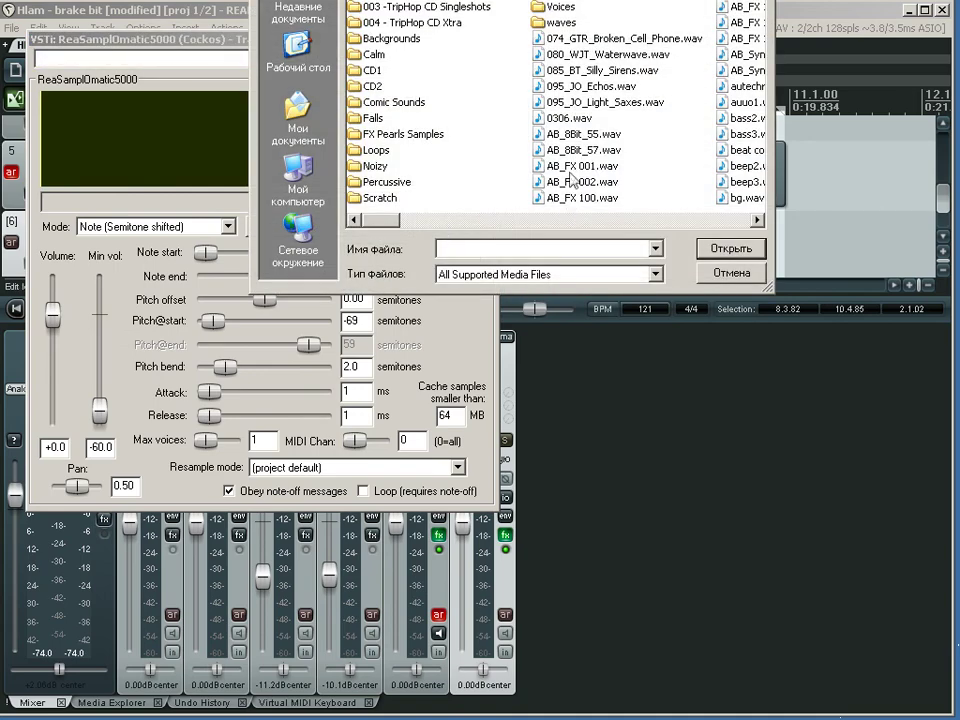
pyautogui.doubleClick(566, 118)
# - Set the Резюмирую track's record input to all channels of All MIDI Inputs
pyautogui.rightClick(507, 652)
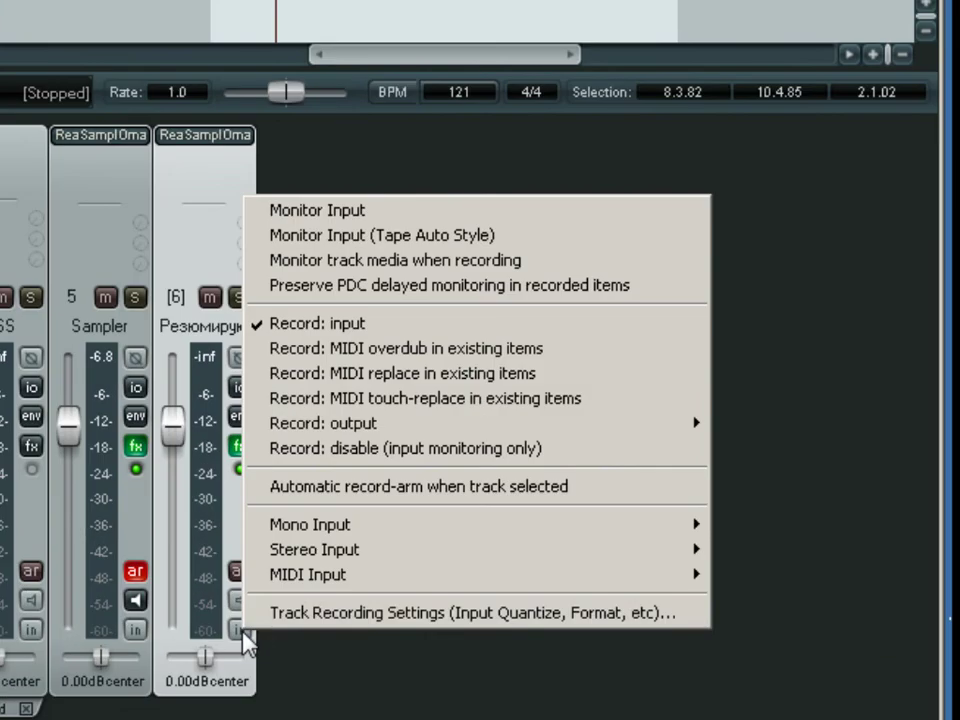
pyautogui.moveTo(321, 584)
pyautogui.moveTo(829, 603)
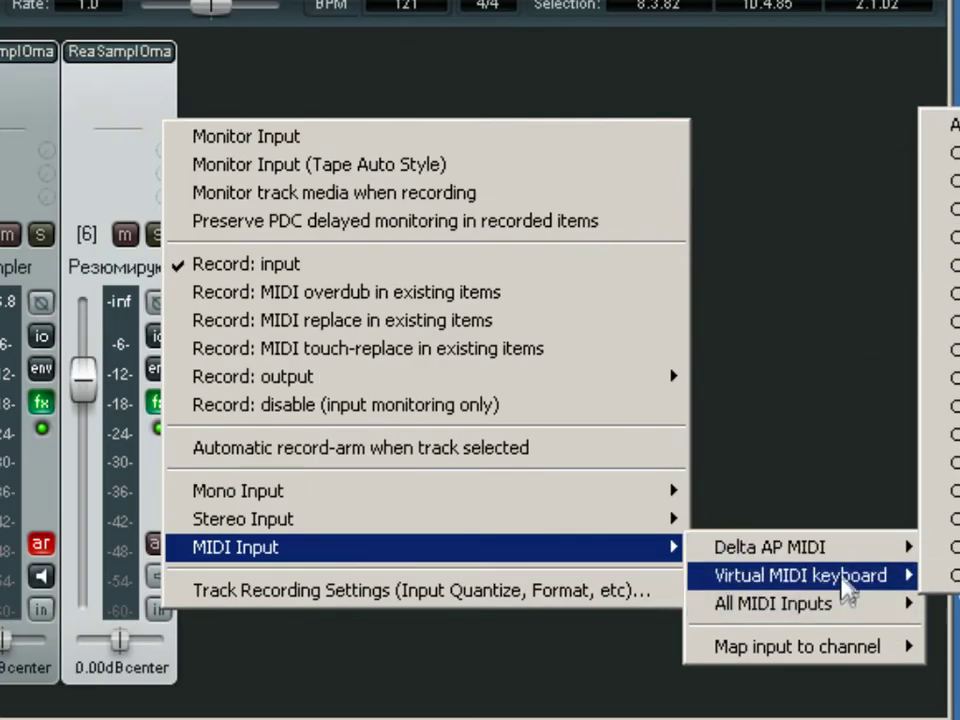
pyautogui.moveTo(727, 447)
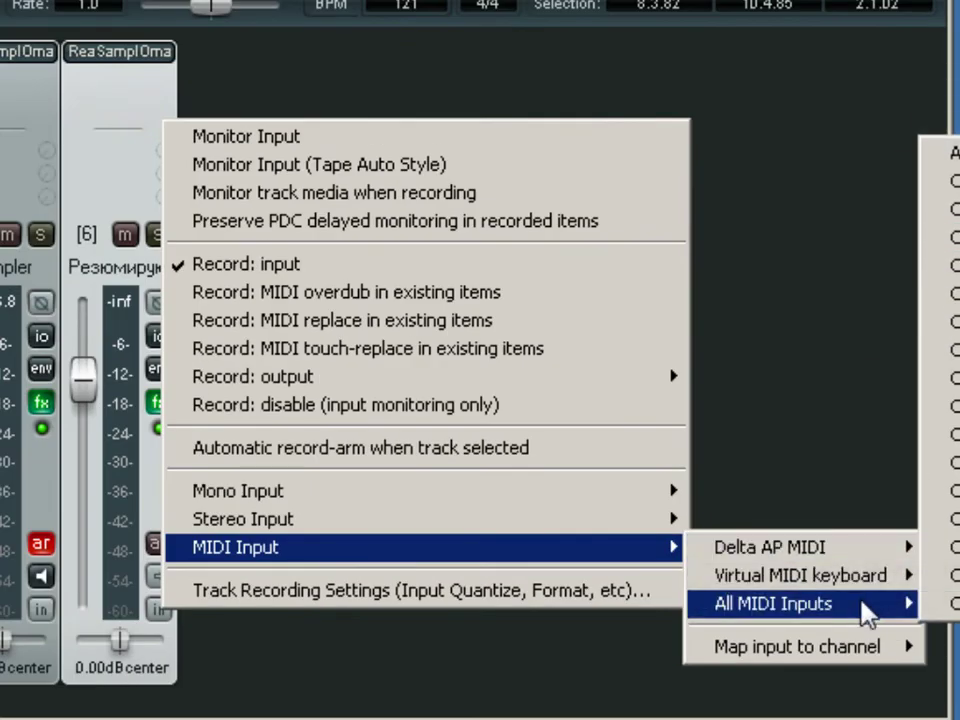
pyautogui.click(945, 153)
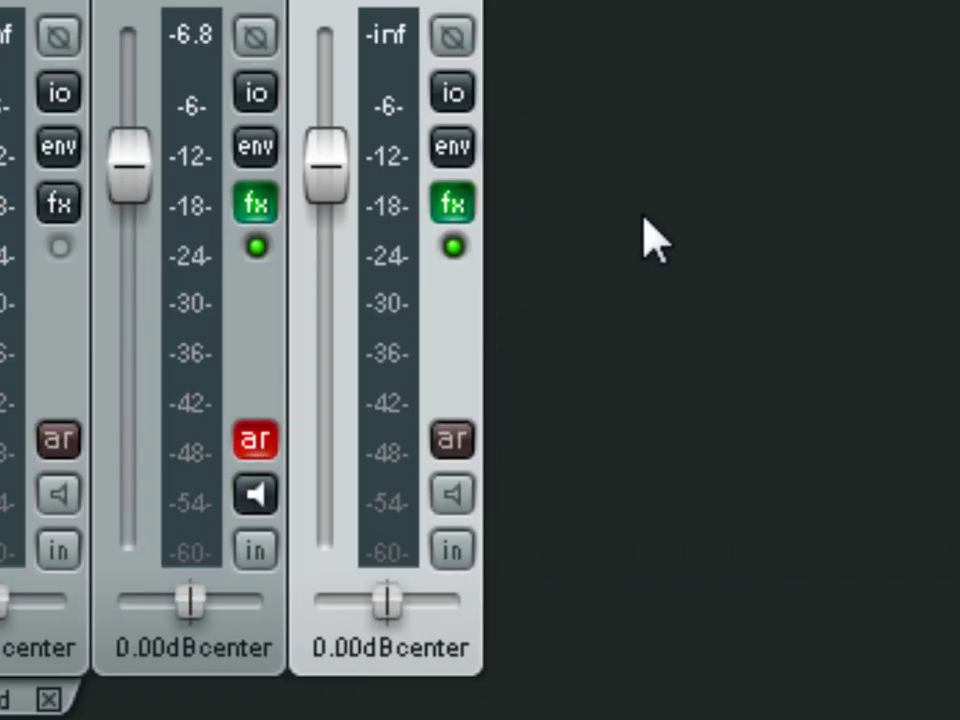
# - Arm and monitor the Резюмирую track, and switch off monitoring and record arming on the Sampler track
pyautogui.click(458, 450)
pyautogui.click(452, 494)
pyautogui.click(256, 496)
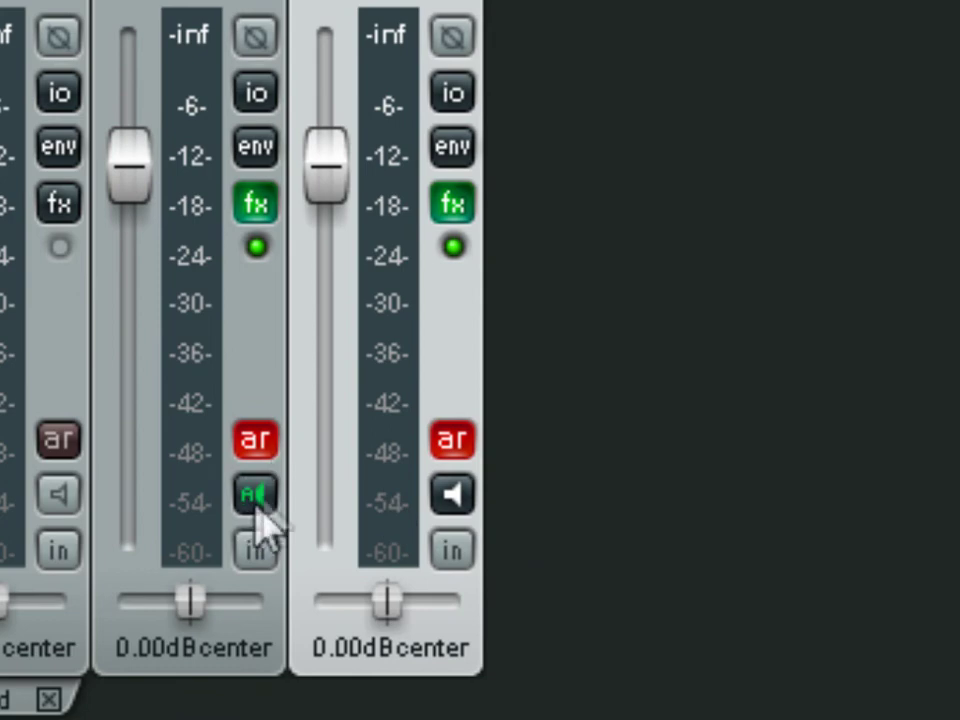
pyautogui.click(256, 496)
pyautogui.click(254, 440)
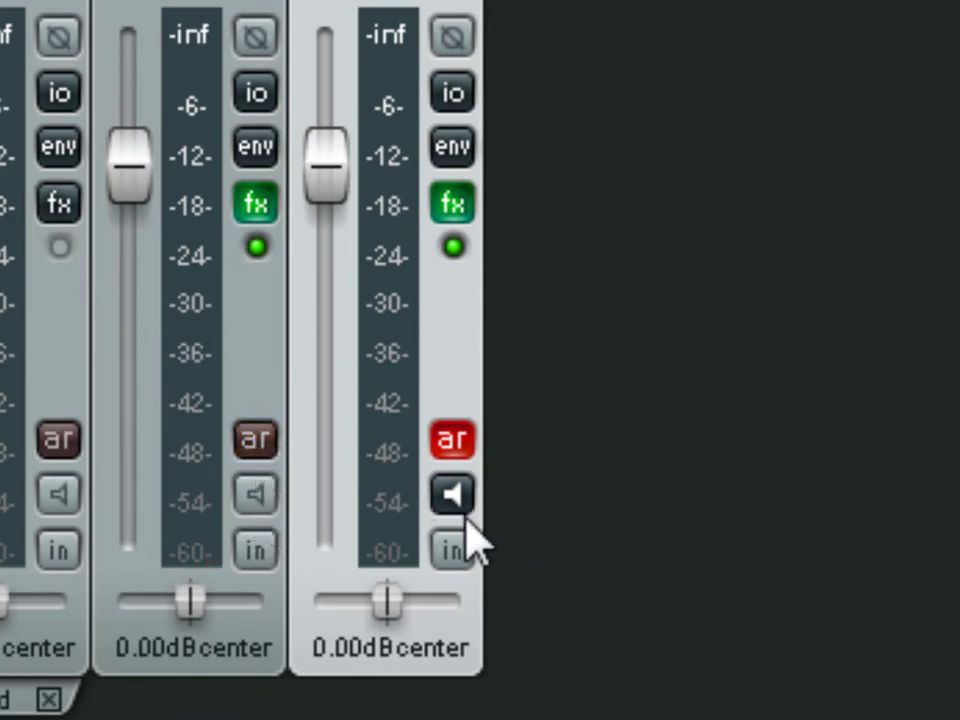
# - Show the virtual MIDI keyboard and play a few notes through the Резюмирую track
pyautogui.hotkey('alt', 'b')
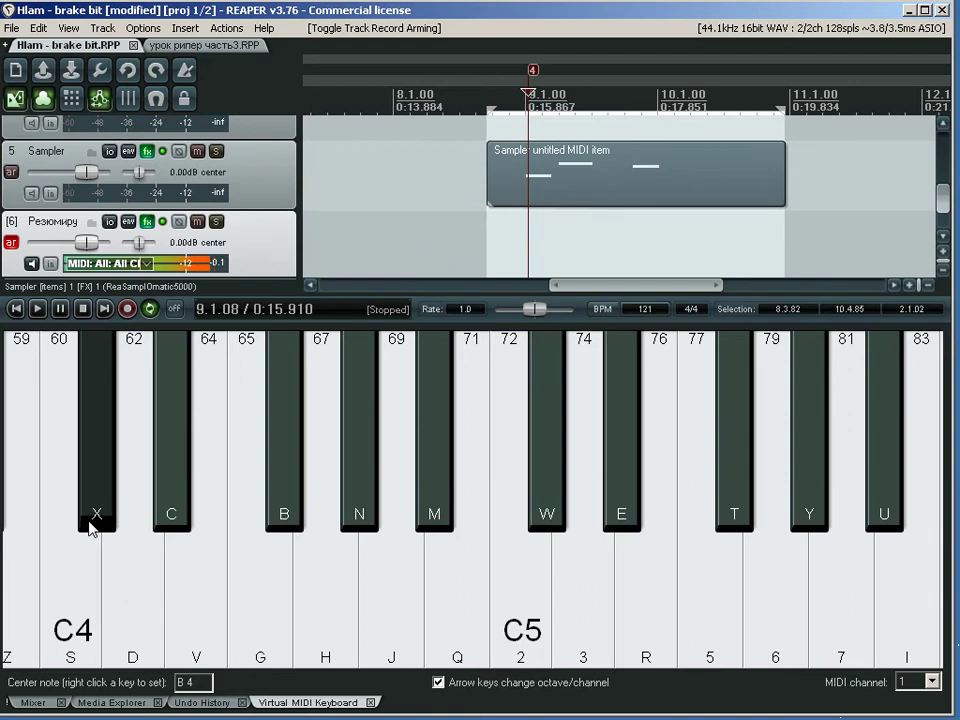
pyautogui.click(562, 540)
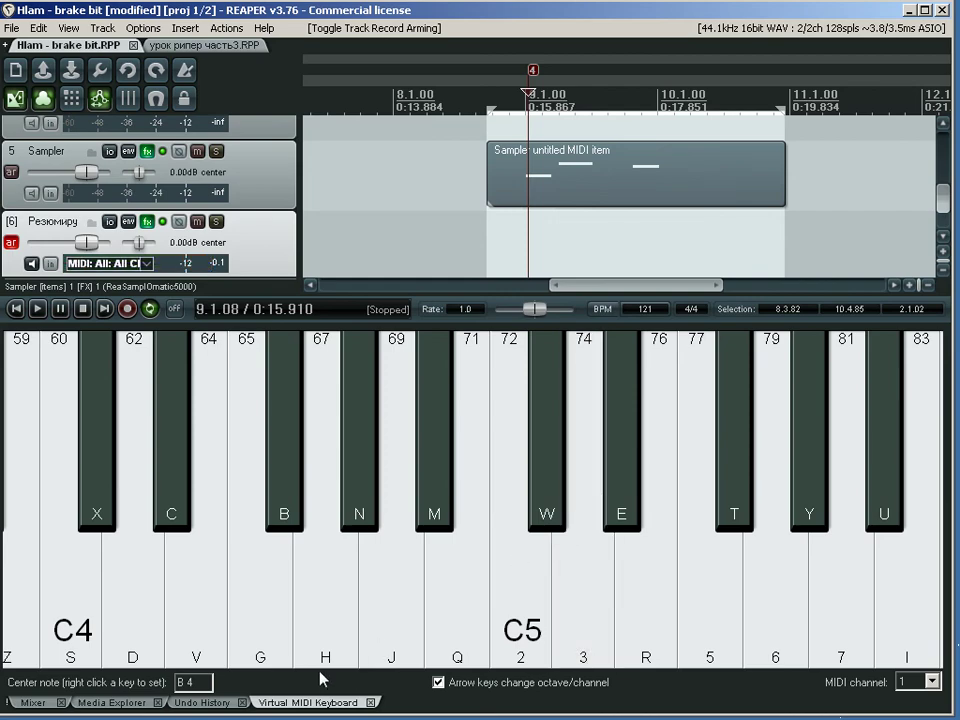
# - Look through the docked windows, ending on the virtual MIDI keyboard with the edit cursor at the project start
pyautogui.click(222, 704)
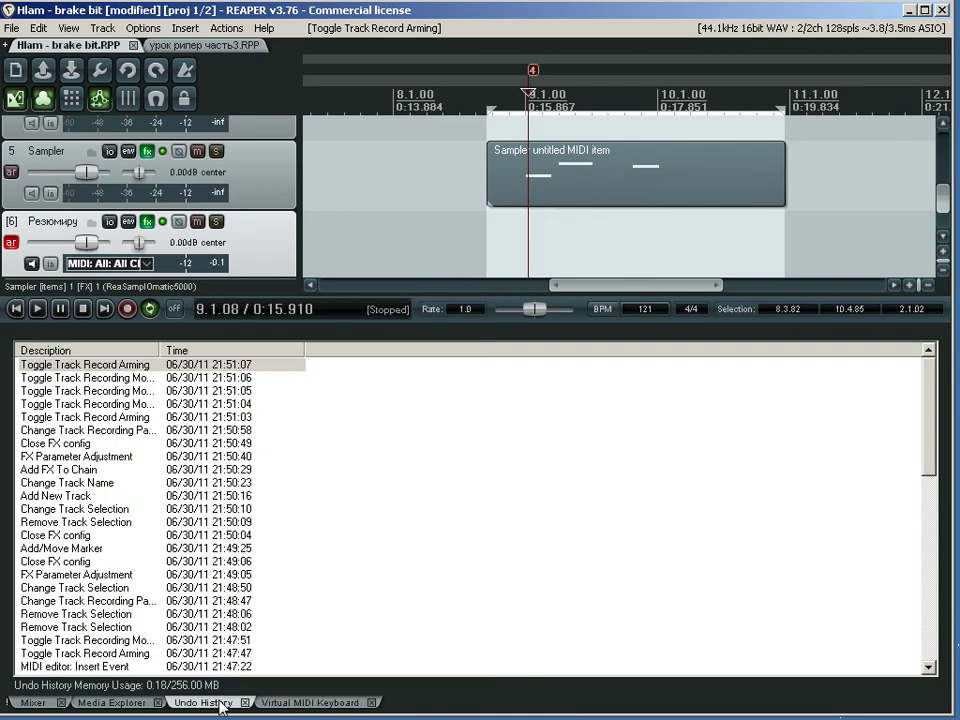
pyautogui.click(137, 704)
pyautogui.click(45, 705)
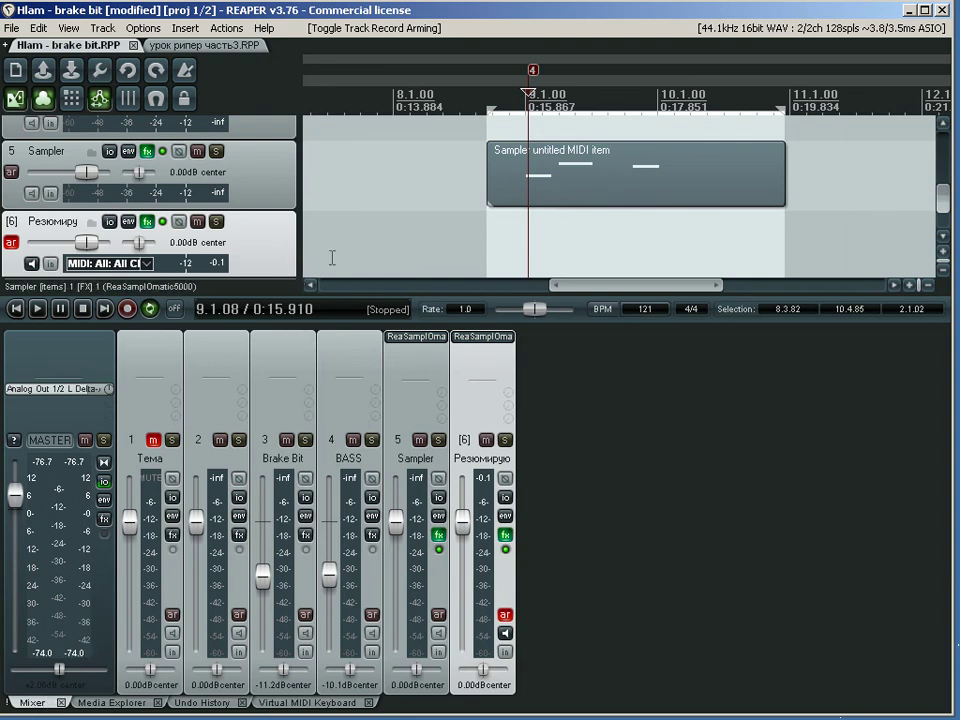
pyautogui.press('Home')
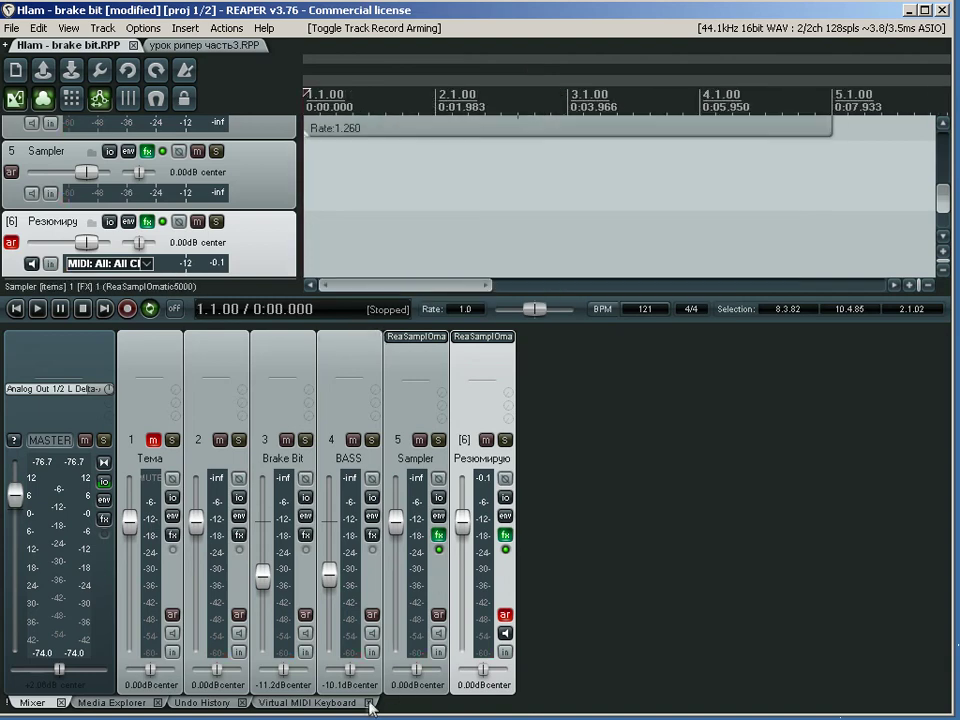
pyautogui.click(357, 702)
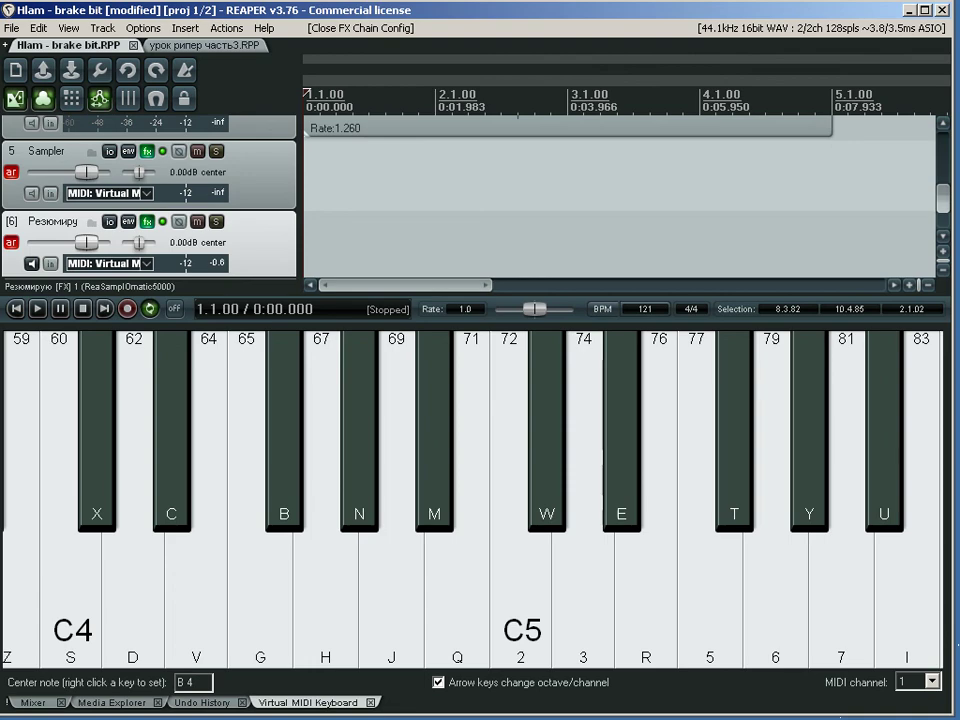
# - Open the Preferences on the audio device settings
pyautogui.hotkey('ctrl', 'p')
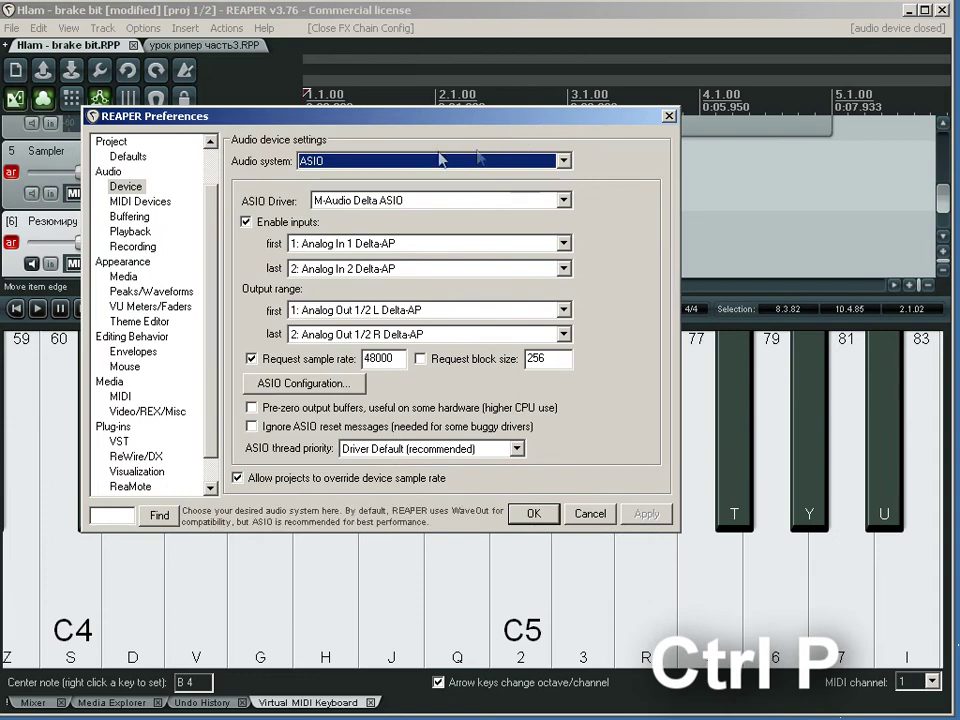
pyautogui.click(128, 156)
pyautogui.click(126, 187)
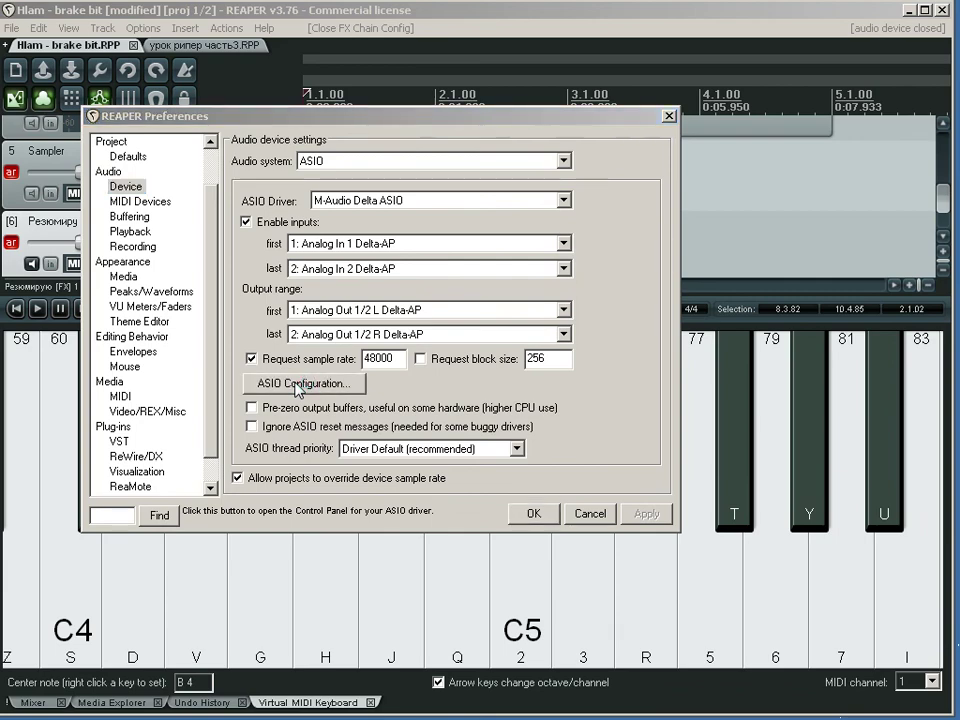
# - Raise the ASIO/WDM buffer size to 4096 samples in the M-Audio Delta hardware settings and close the Preferences
pyautogui.rightClick(797, 719)
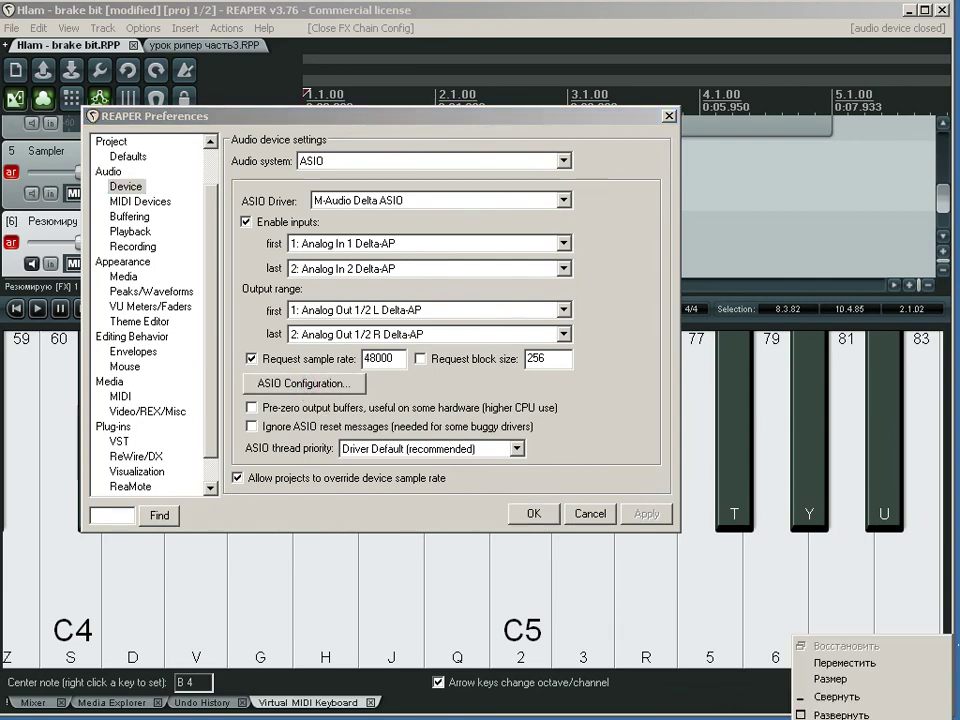
pyautogui.click(844, 668)
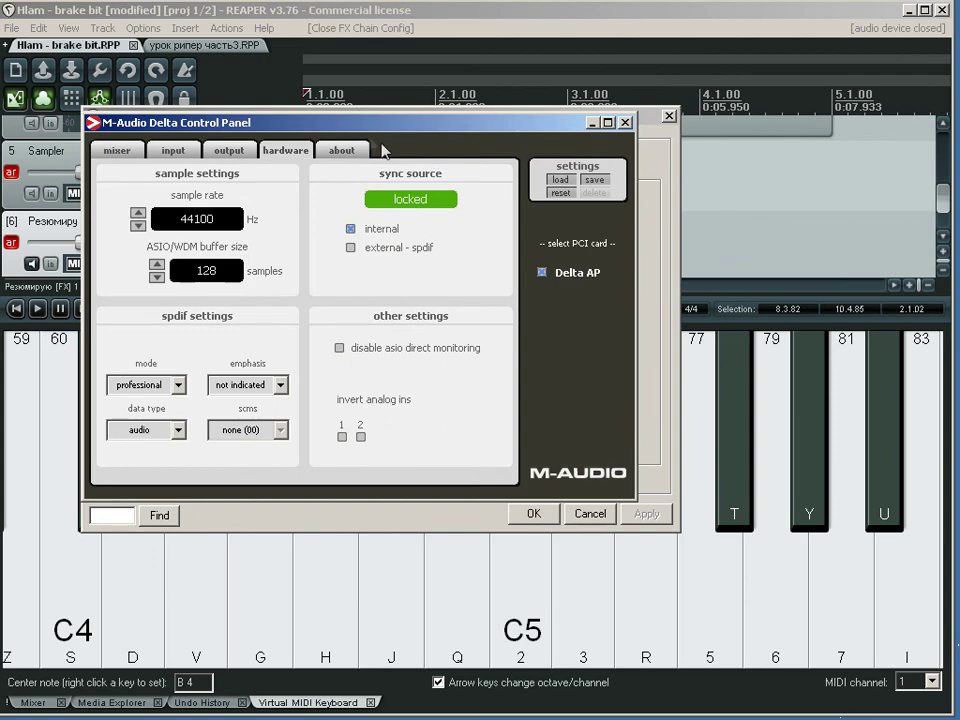
pyautogui.click(261, 152)
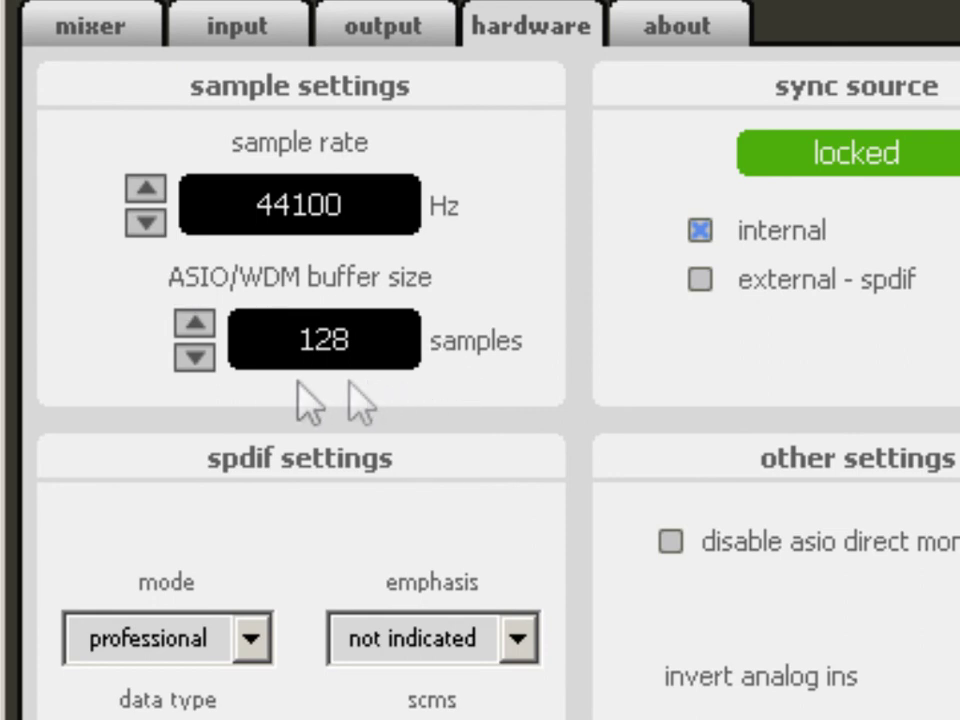
pyautogui.click(195, 322)
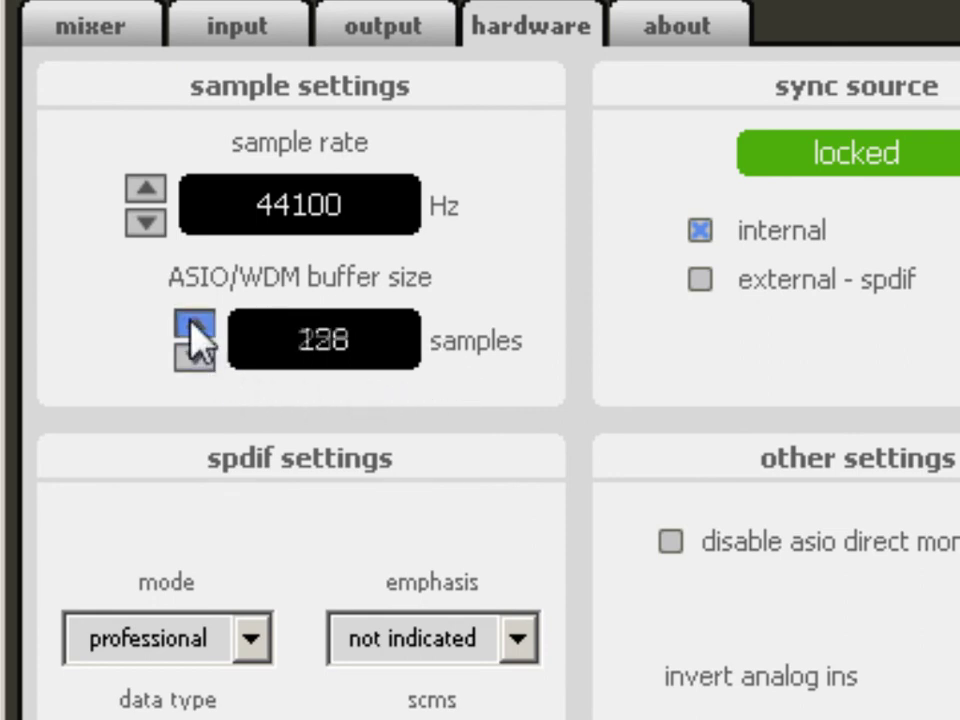
pyautogui.click(195, 322)
pyautogui.click(195, 322)
pyautogui.click(195, 322)
pyautogui.click(195, 322)
pyautogui.click(195, 322)
pyautogui.click(195, 322)
pyautogui.click(195, 322)
pyautogui.click(195, 322)
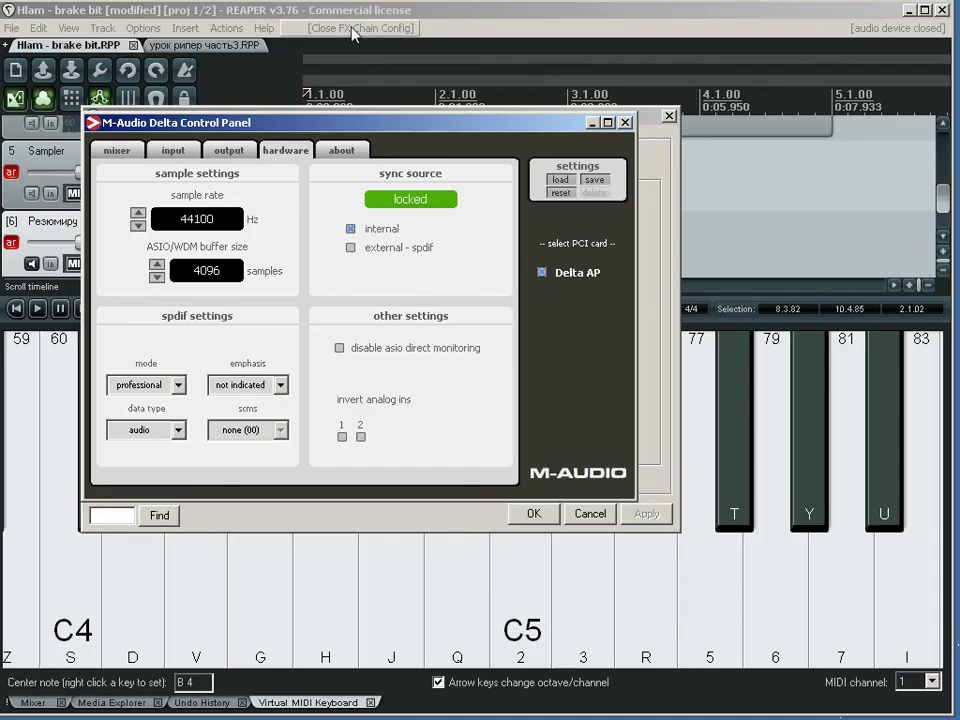
pyautogui.click(533, 513)
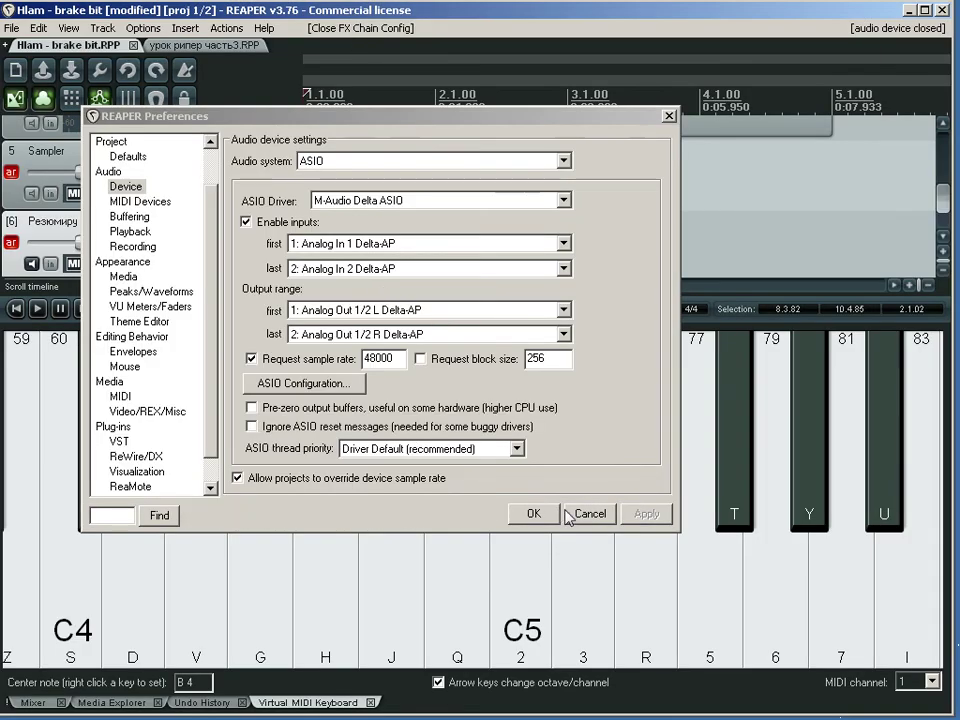
pyautogui.click(522, 512)
pyautogui.click(509, 512)
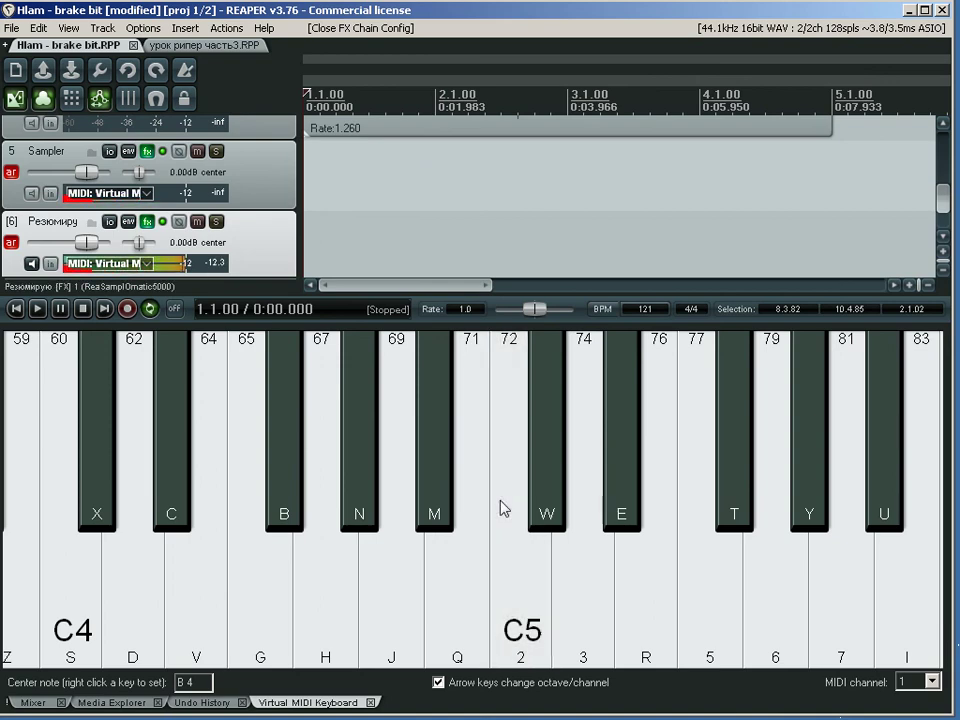
# - Play repeated C5 notes and a run of keys on the virtual MIDI keyboard to test latency, closing the M-Audio Delta Control Panel
pyautogui.click(500, 506)
pyautogui.click(500, 506)
pyautogui.click(500, 506)
pyautogui.click(497, 490)
pyautogui.click(497, 488)
pyautogui.click(501, 482)
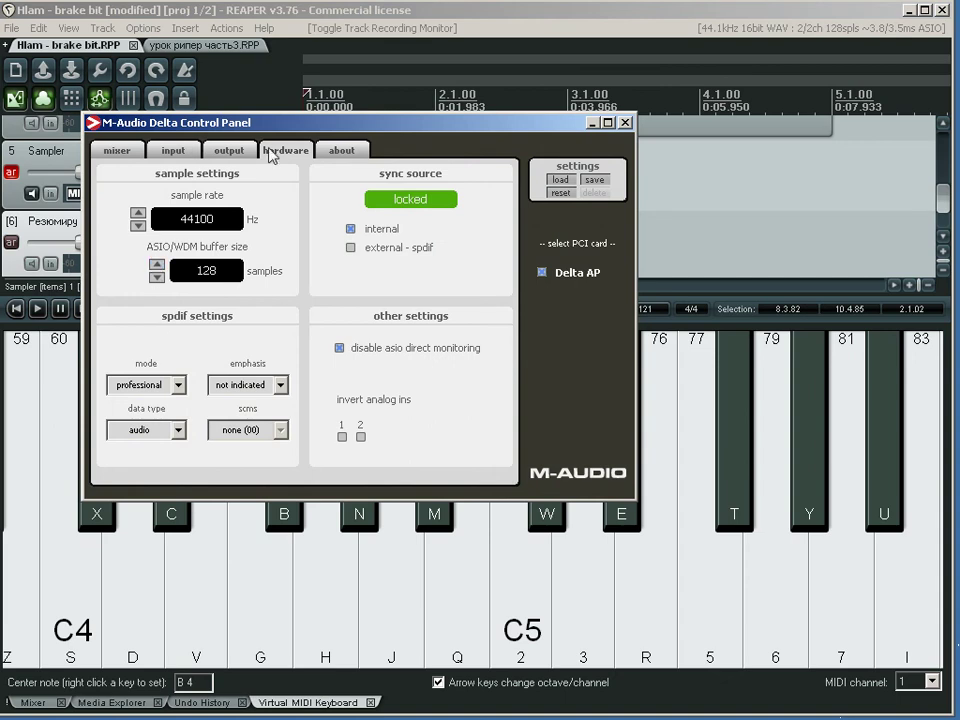
pyautogui.click(400, 22)
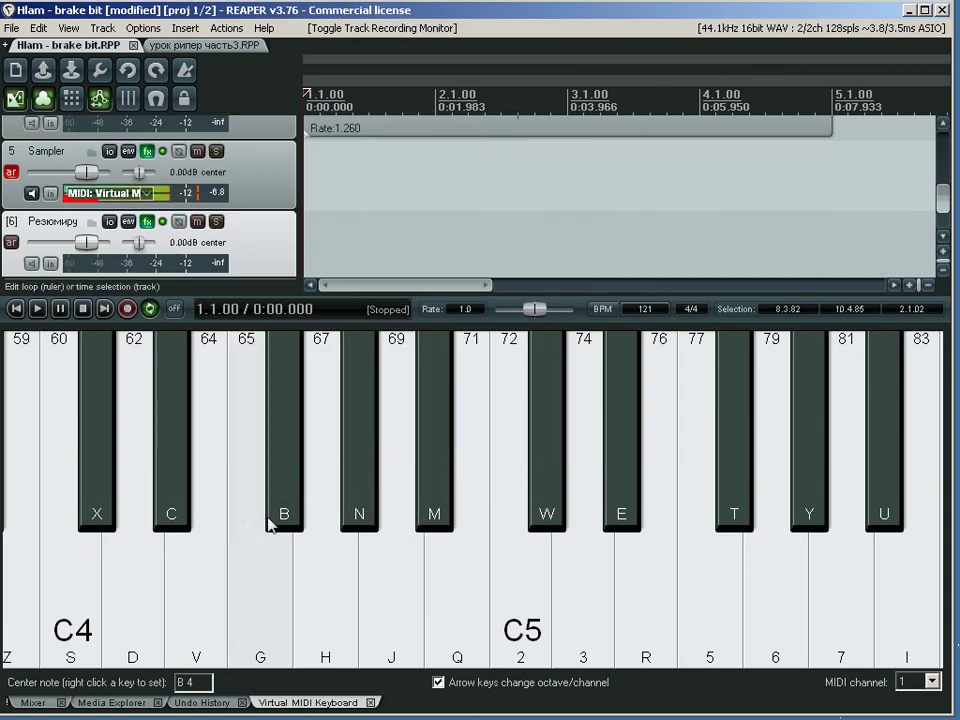
pyautogui.moveTo(300, 556); pyautogui.dragTo(712, 572)
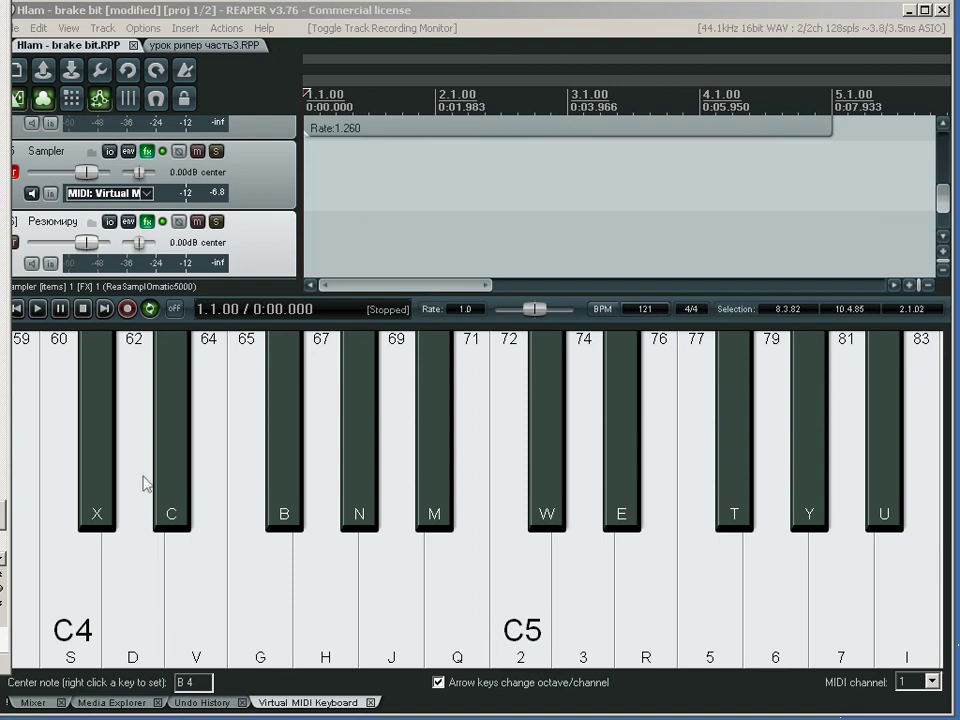
# - Show the mixer, then delete the Резюмирую track and the MIDI item on the Sampler track
pyautogui.click(45, 702)
pyautogui.scroll(-2, 369, 268)
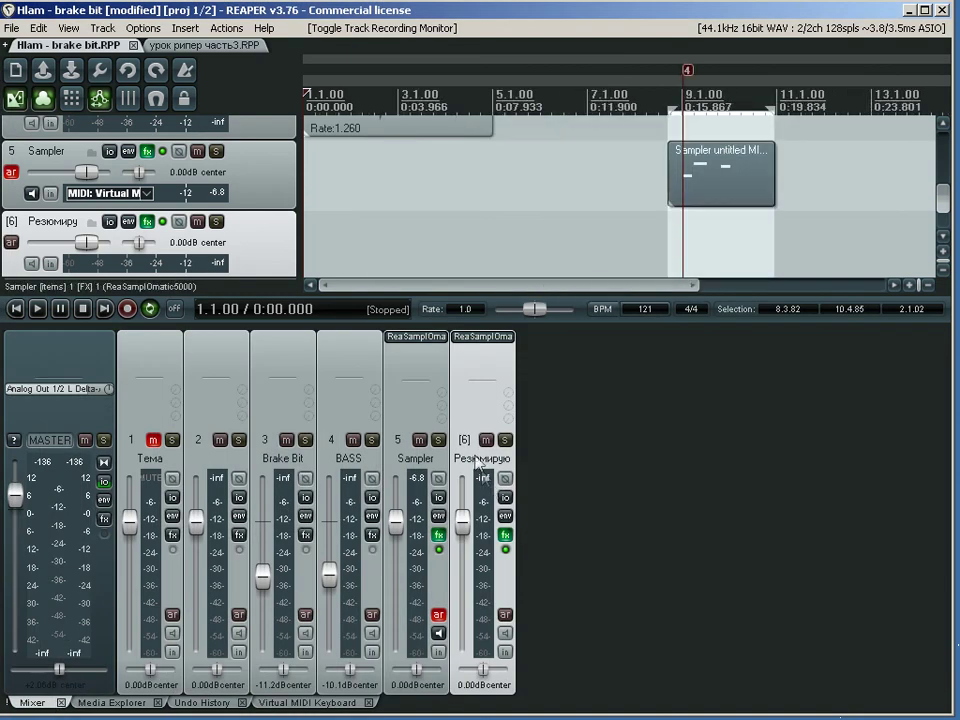
pyautogui.press('Delete')
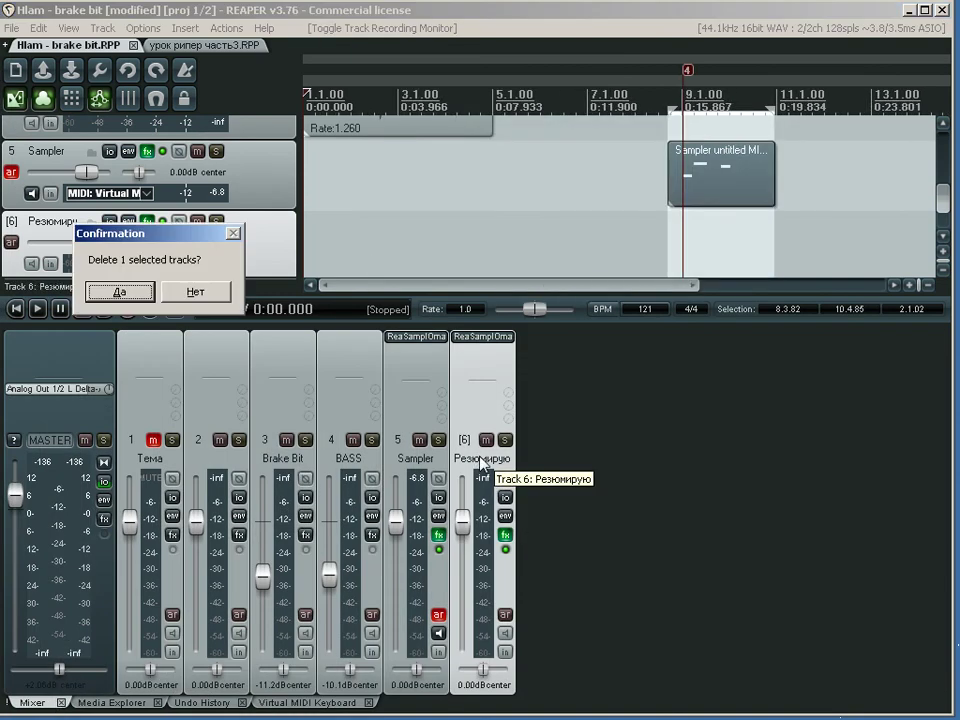
pyautogui.click(120, 293)
pyautogui.click(703, 165)
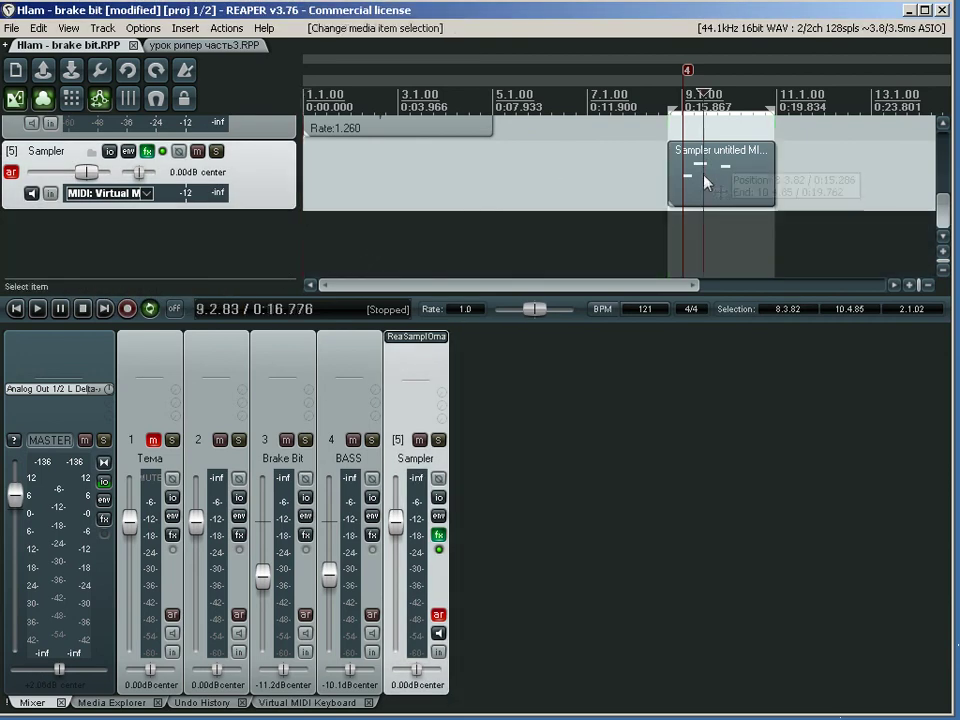
pyautogui.press('Delete')
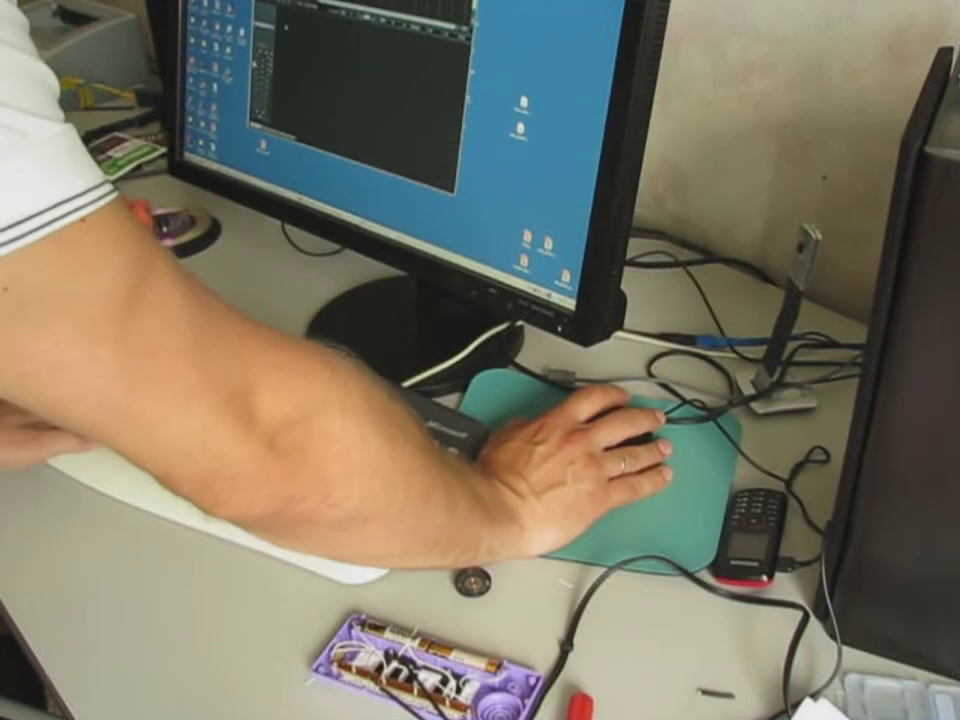
pyautogui.click(347, 97)
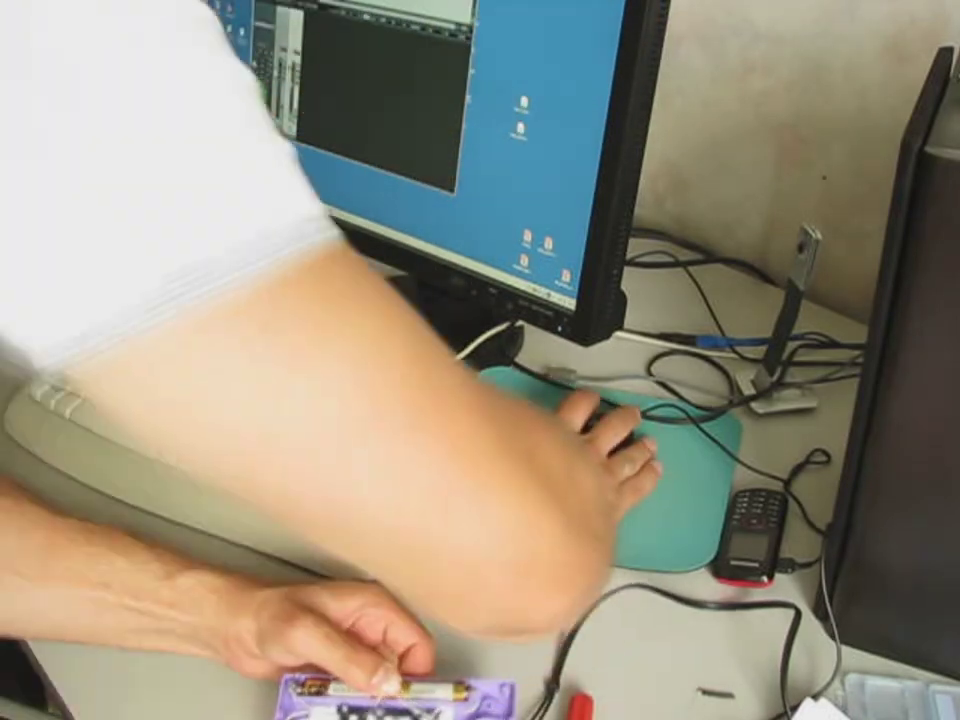
pyautogui.hotkey('alt', 'F4')
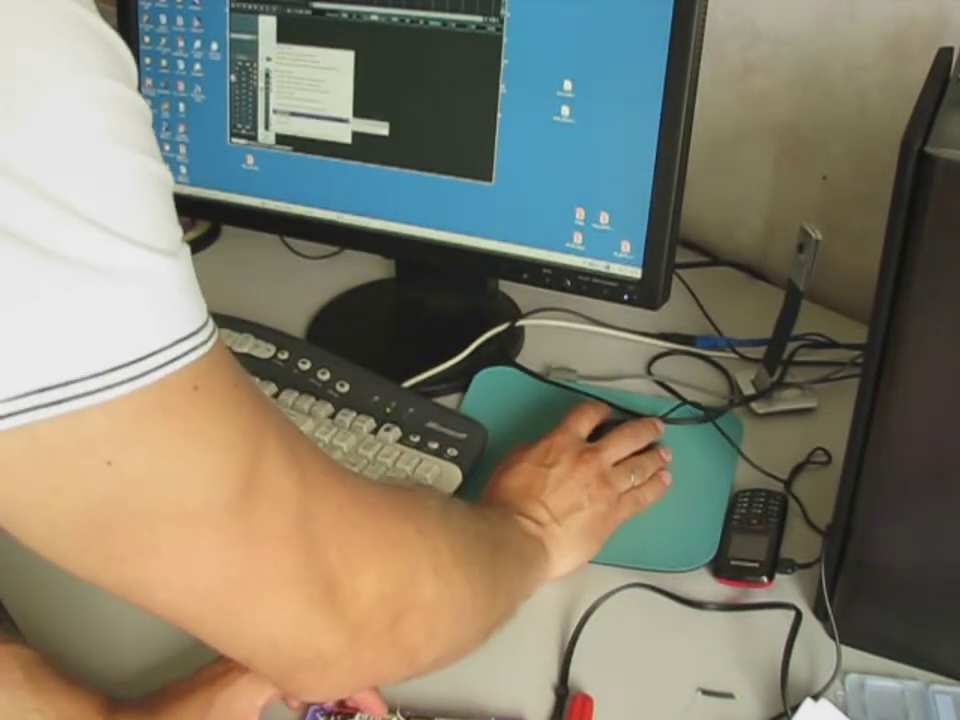
pyautogui.click(354, 120)
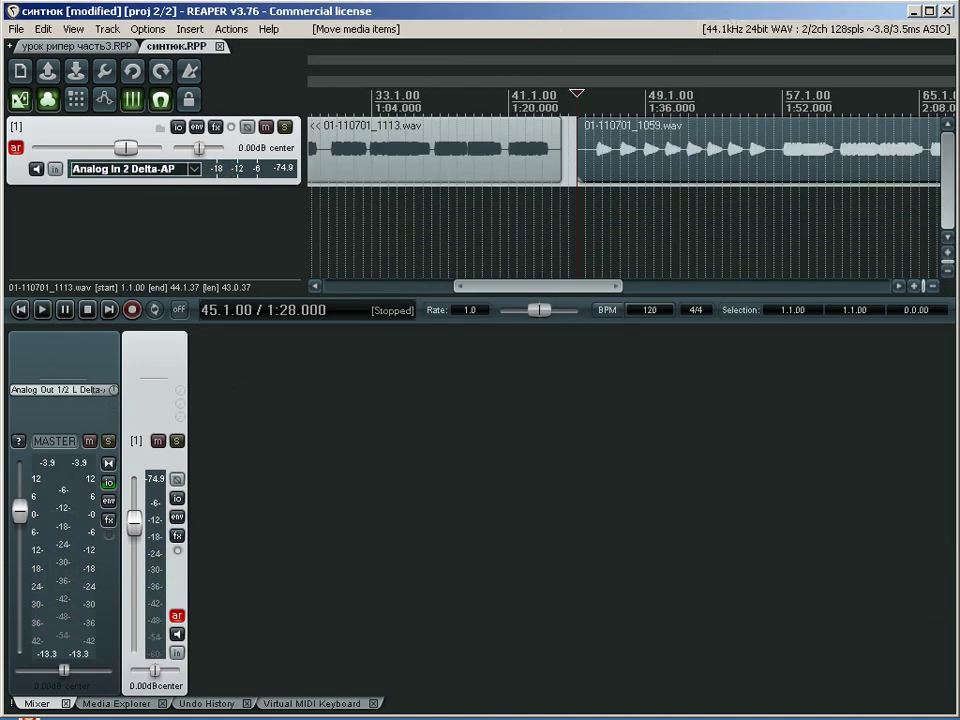
# - Play back the recorded item 01-110701_1059.wav in the синтюк project from bar 45 and from further points along it
pyautogui.hotkey('alt', 'Tab')
pyautogui.click(429, 17)
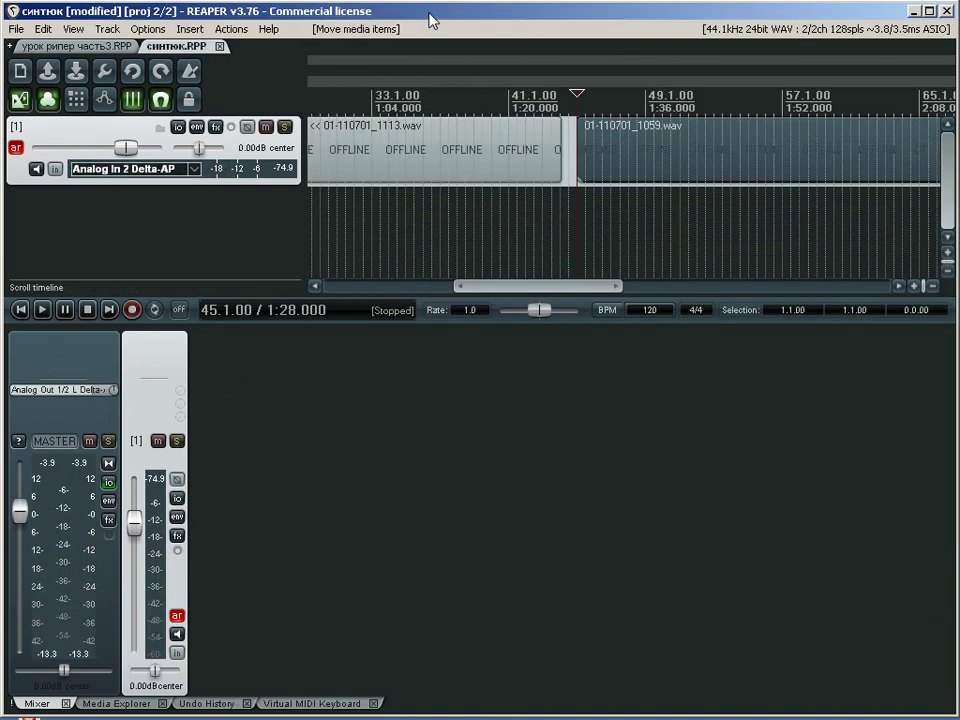
pyautogui.scroll(-5, 471, 186)
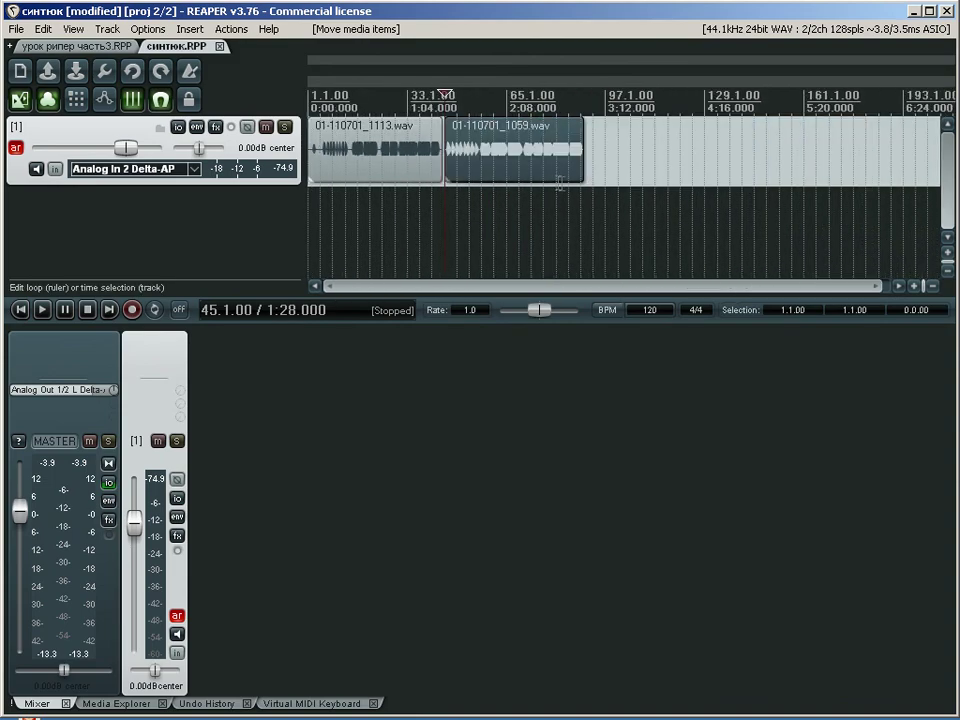
pyautogui.scroll(3, 550, 185)
pyautogui.scroll(2, 565, 188)
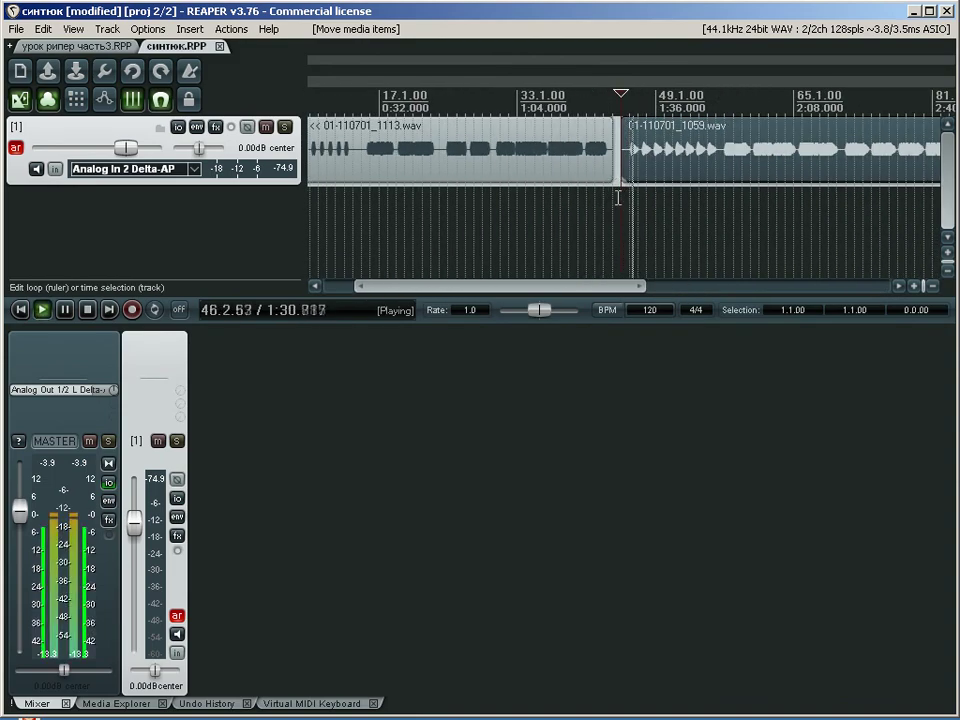
pyautogui.moveTo(600, 288); pyautogui.dragTo(645, 291)
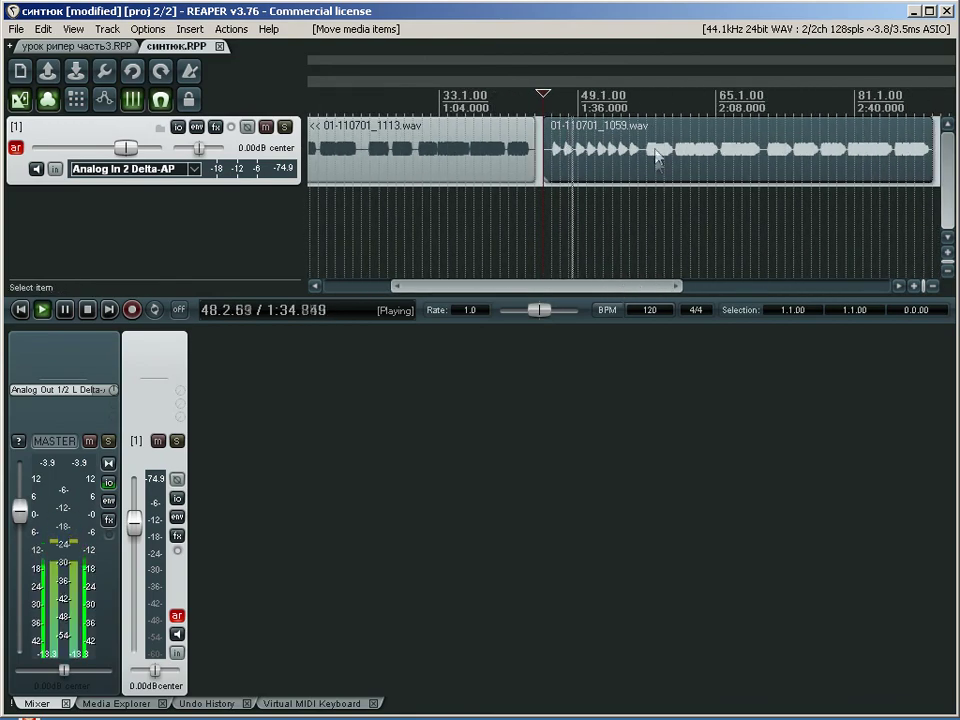
pyautogui.click(646, 200)
pyautogui.moveTo(626, 300); pyautogui.dragTo(654, 295)
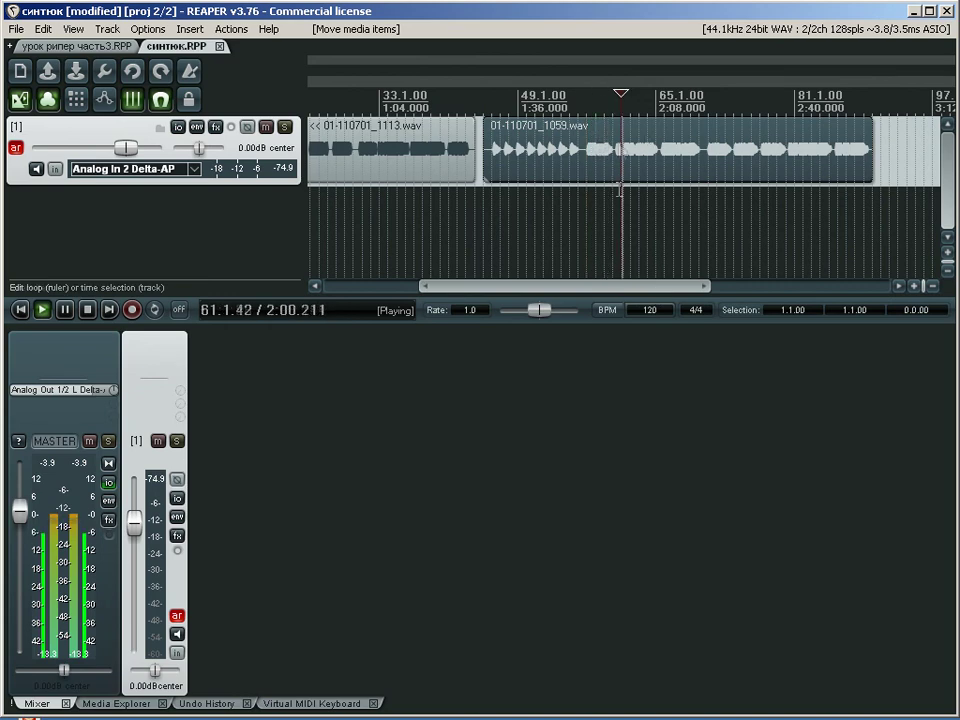
pyautogui.moveTo(623, 288); pyautogui.dragTo(651, 290)
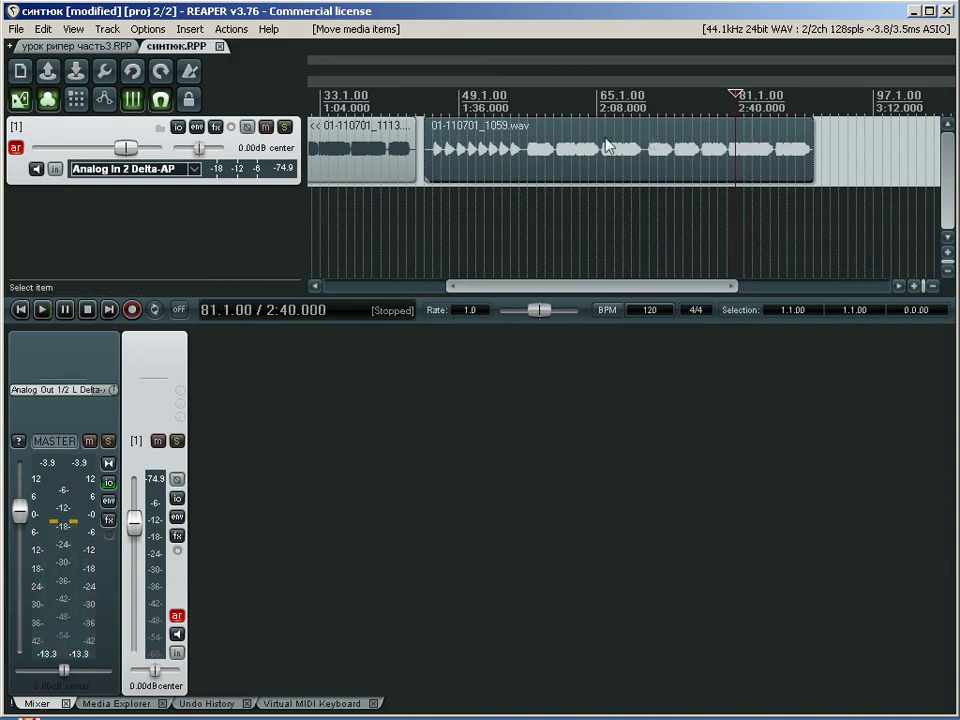
pyautogui.click(370, 97)
pyautogui.press('space')
# - Normalize both recorded items, 01-110701_1059.wav and 01-110701_1113.wav, through their media item properties
pyautogui.click(671, 150)
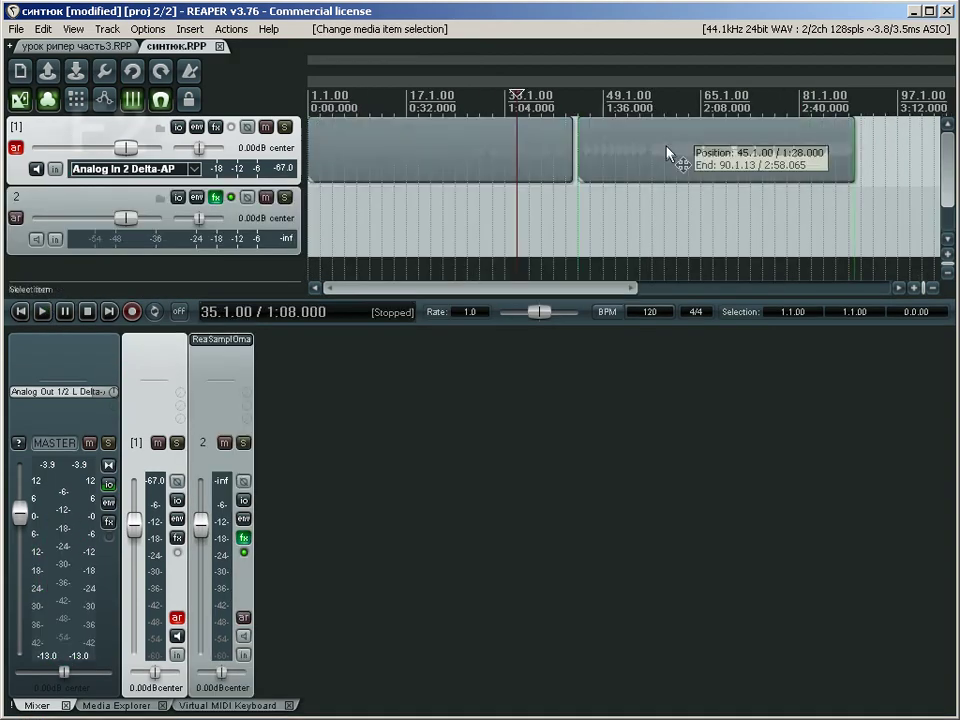
pyautogui.press('F2')
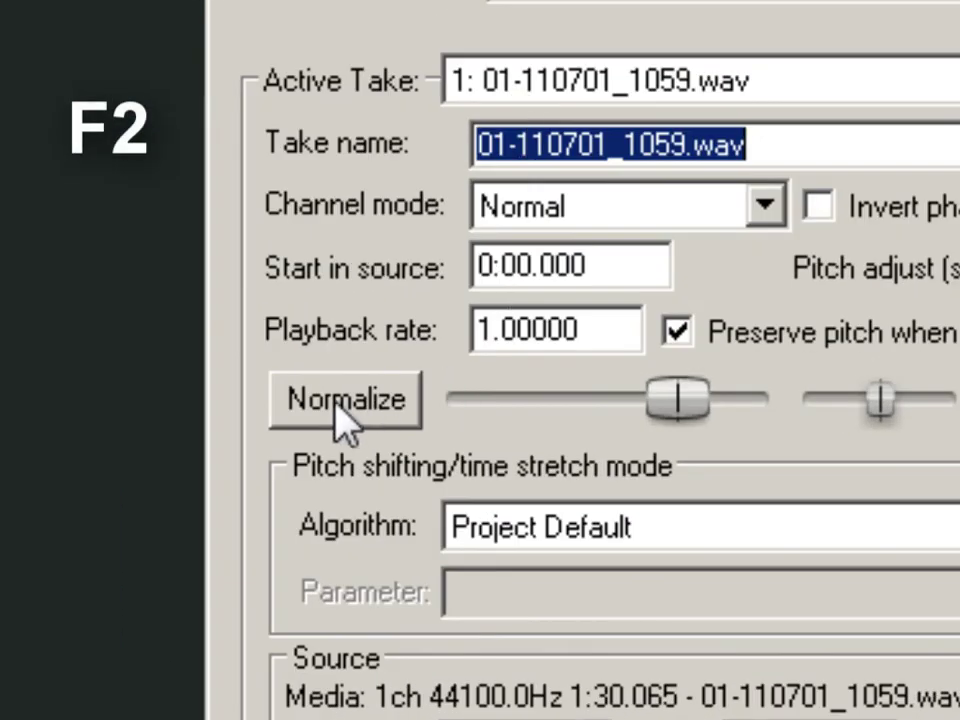
pyautogui.click(336, 405)
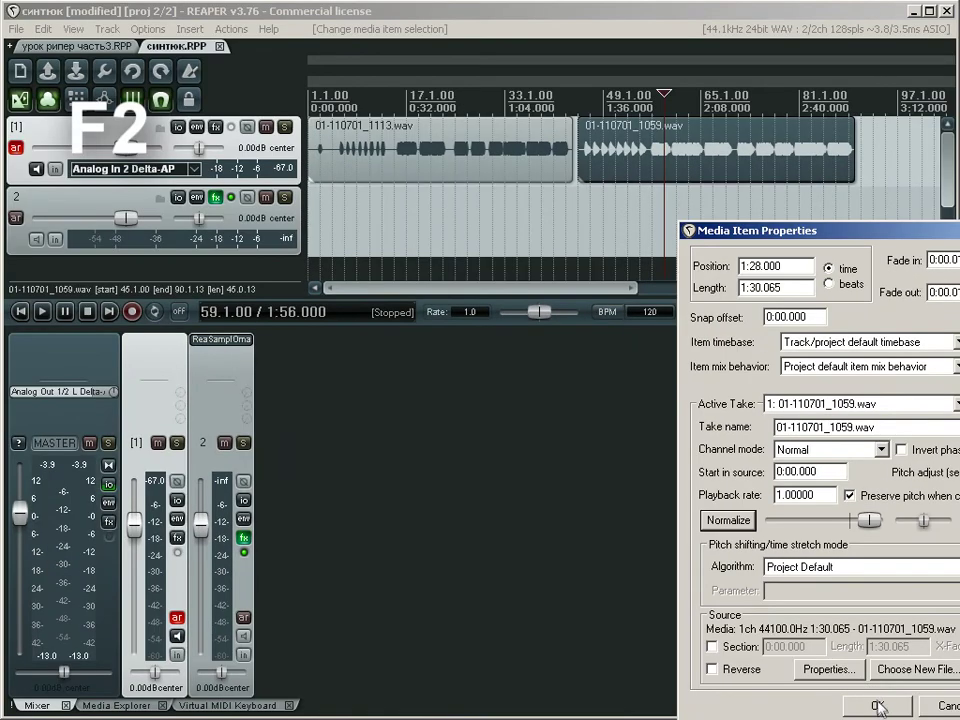
pyautogui.click(877, 706)
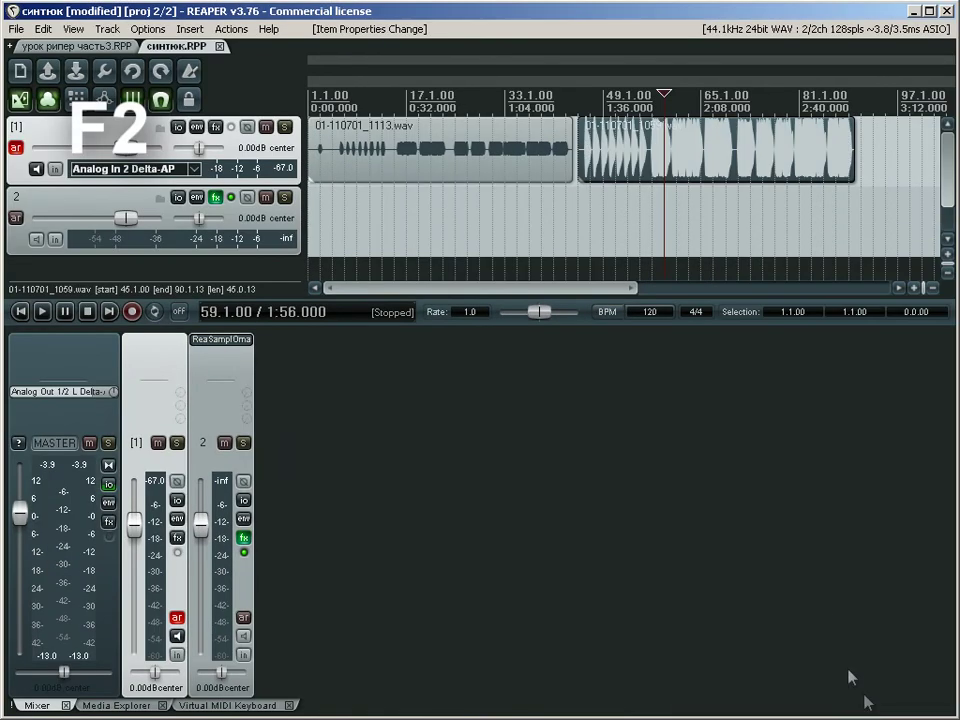
pyautogui.doubleClick(515, 165)
pyautogui.click(729, 521)
pyautogui.click(877, 706)
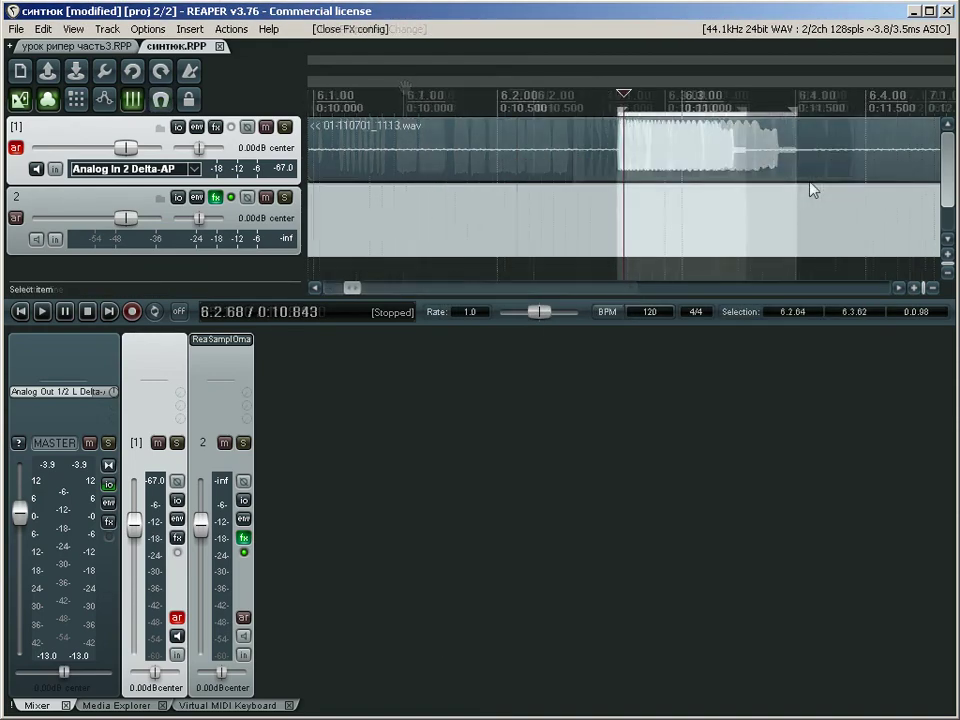
# - Split 01-110701_1113.wav at the time selection from 6.2.64 to 6.3.62 to isolate the single note
pyautogui.scroll(6, 803, 184)
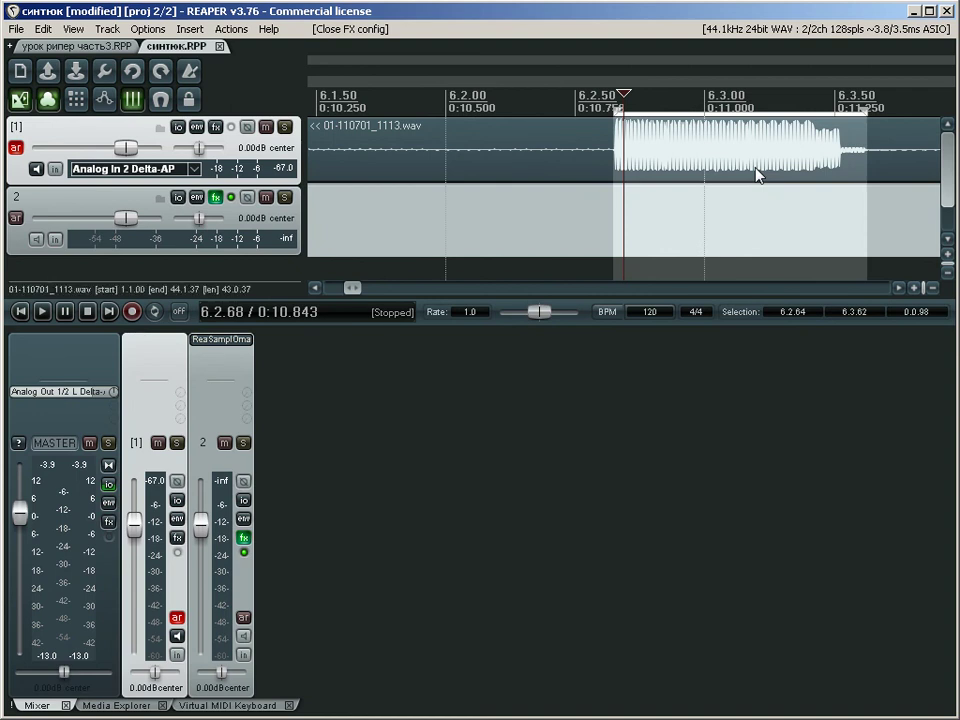
pyautogui.click(757, 176)
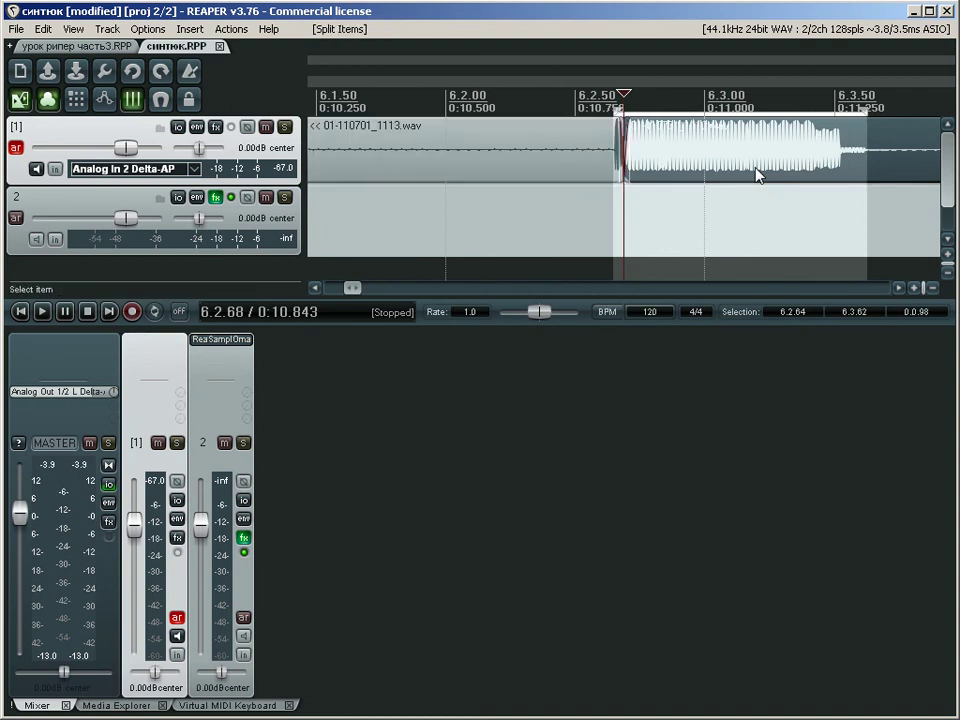
pyautogui.hotkey('shift', 's')
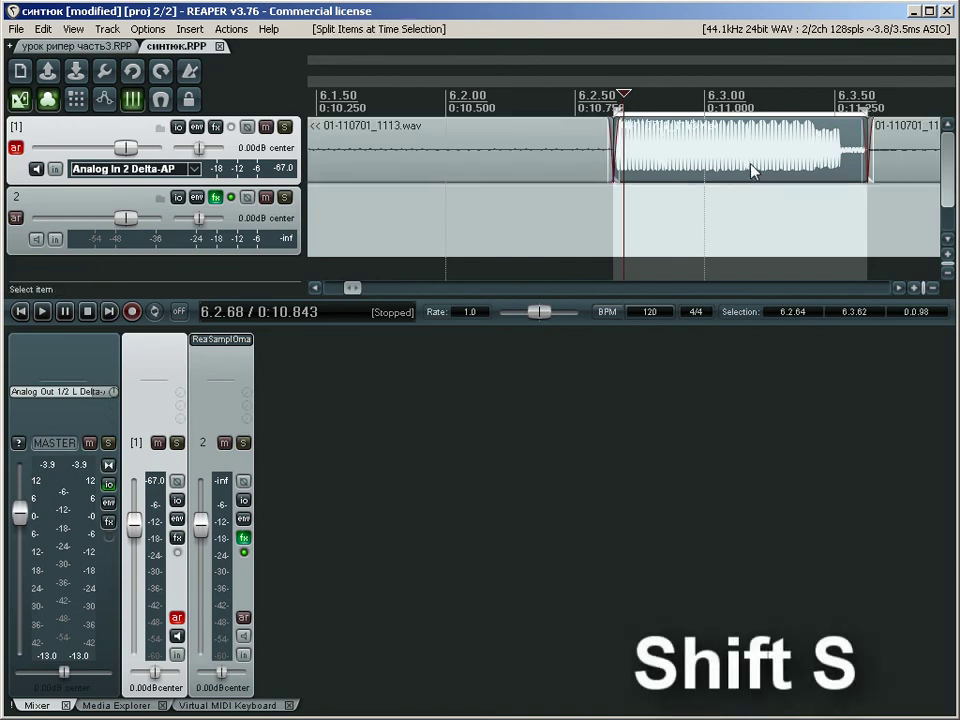
# - Open ReaSamplOmatic5000 on track 2 and import the isolated note item from the arrangement as its sample
pyautogui.click(222, 339)
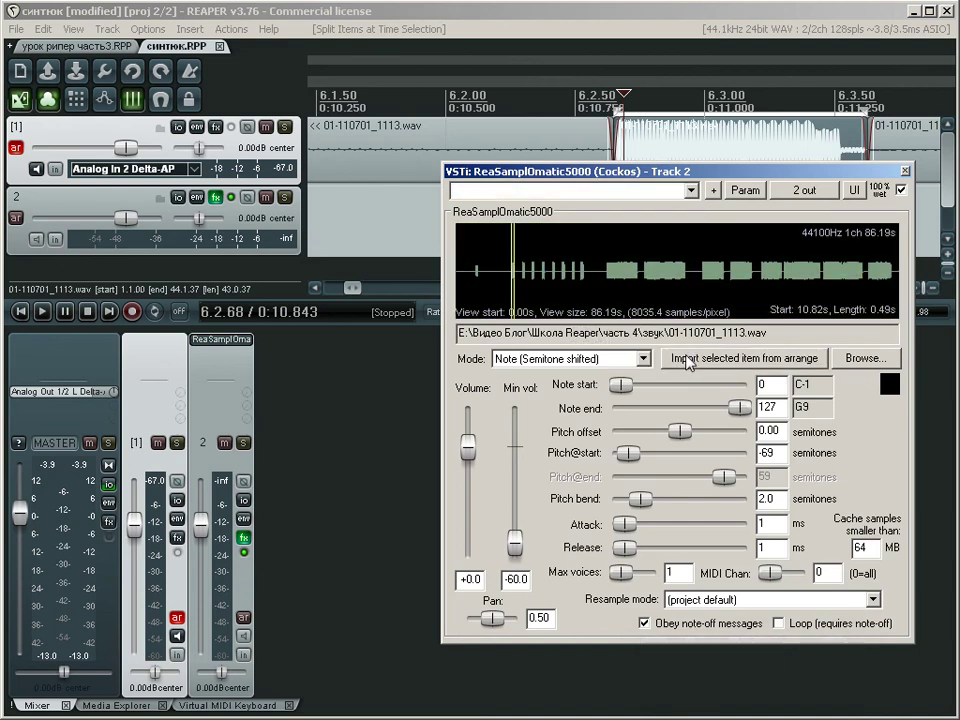
pyautogui.scroll(6, 528, 289)
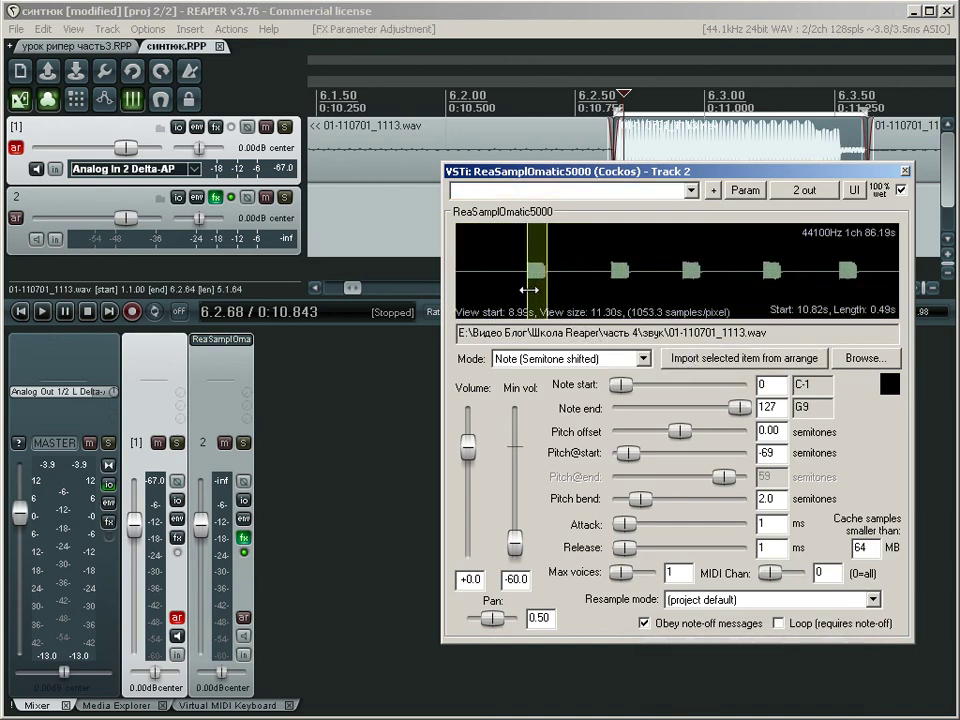
pyautogui.scroll(5, 528, 289)
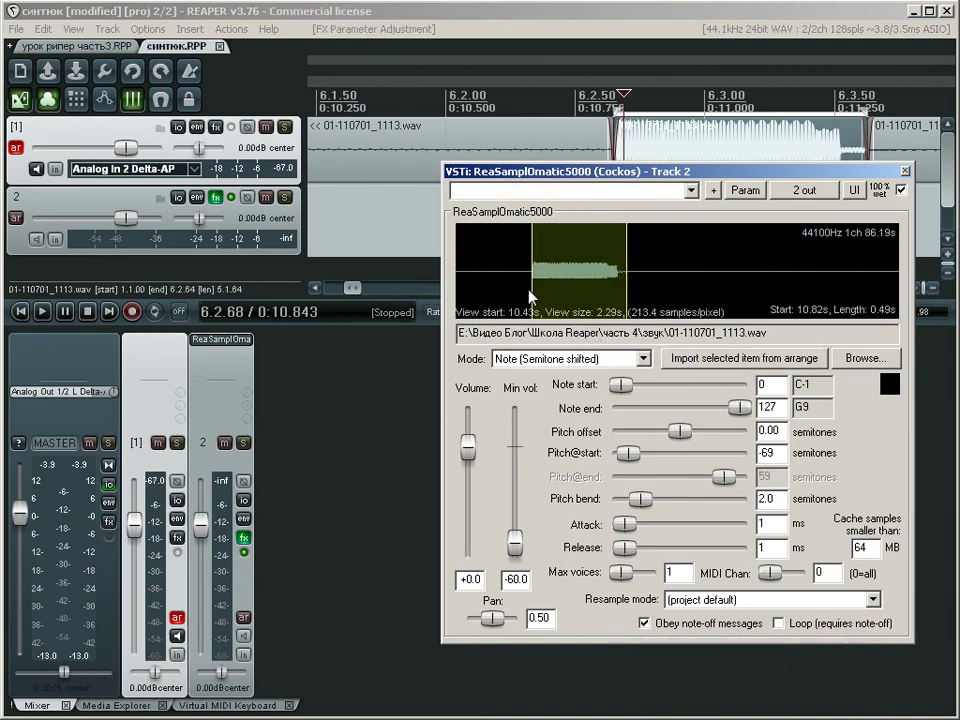
pyautogui.scroll(4, 528, 293)
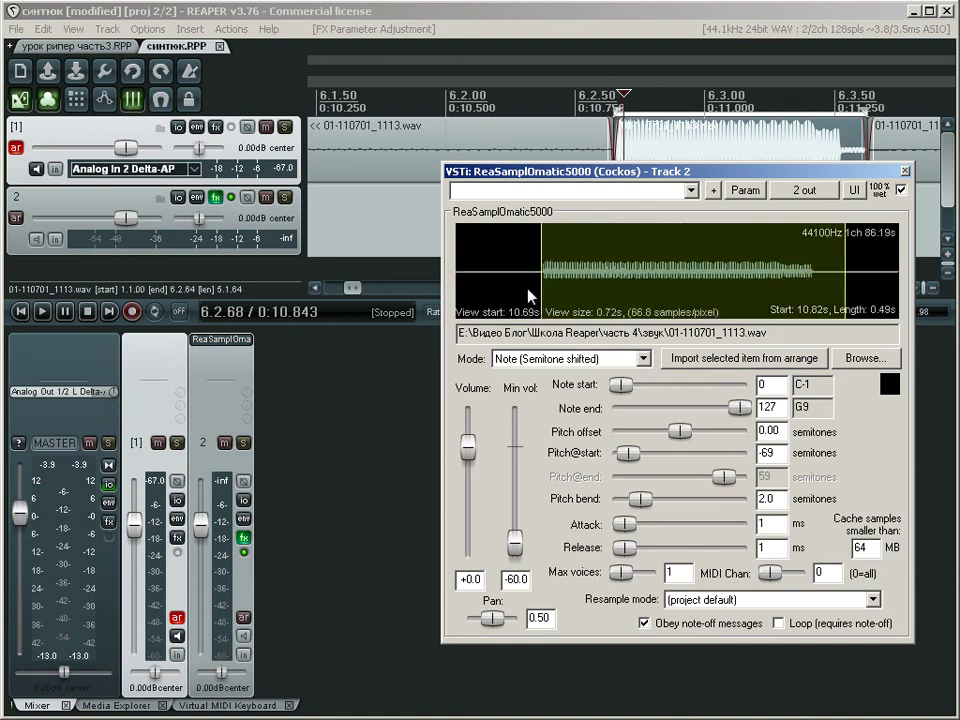
# - Arm track 2 with MIDI input and audition the imported sample with the virtual MIDI keyboard
pyautogui.scroll(-1, 528, 295)
pyautogui.scroll(-1, 528, 297)
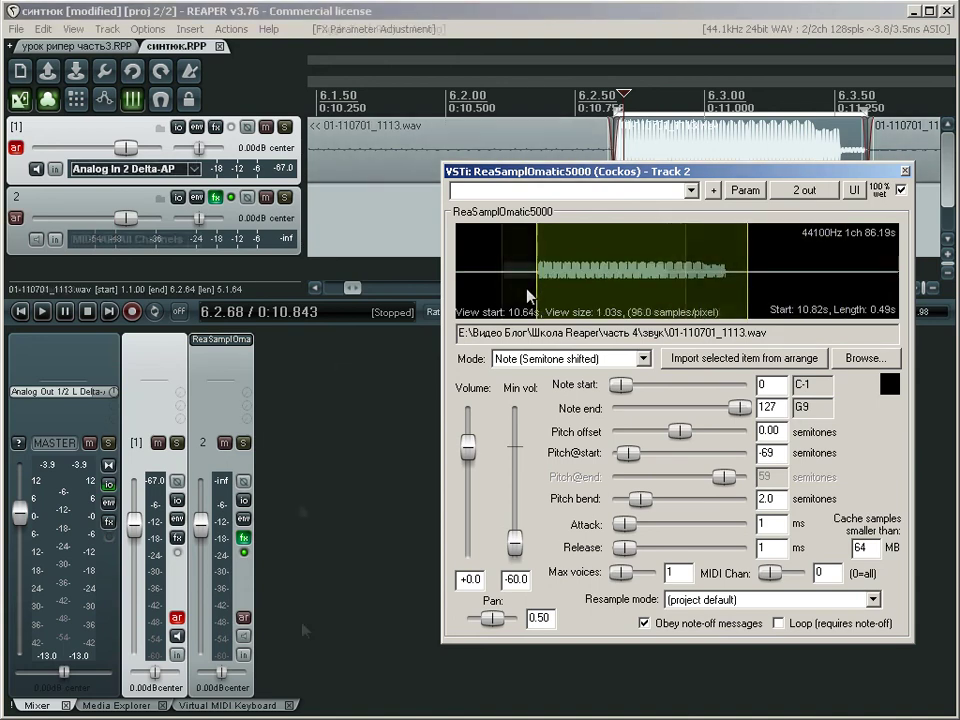
pyautogui.click(90, 197)
pyautogui.hotkey('alt', 'b')
pyautogui.click(262, 582)
pyautogui.moveTo(262, 582)
pyautogui.mouseDown()
pyautogui.moveTo(155, 539)
pyautogui.moveTo(127, 512)
pyautogui.moveTo(417, 522)
pyautogui.moveTo(135, 524)
pyautogui.moveTo(365, 548)
pyautogui.mouseUp()
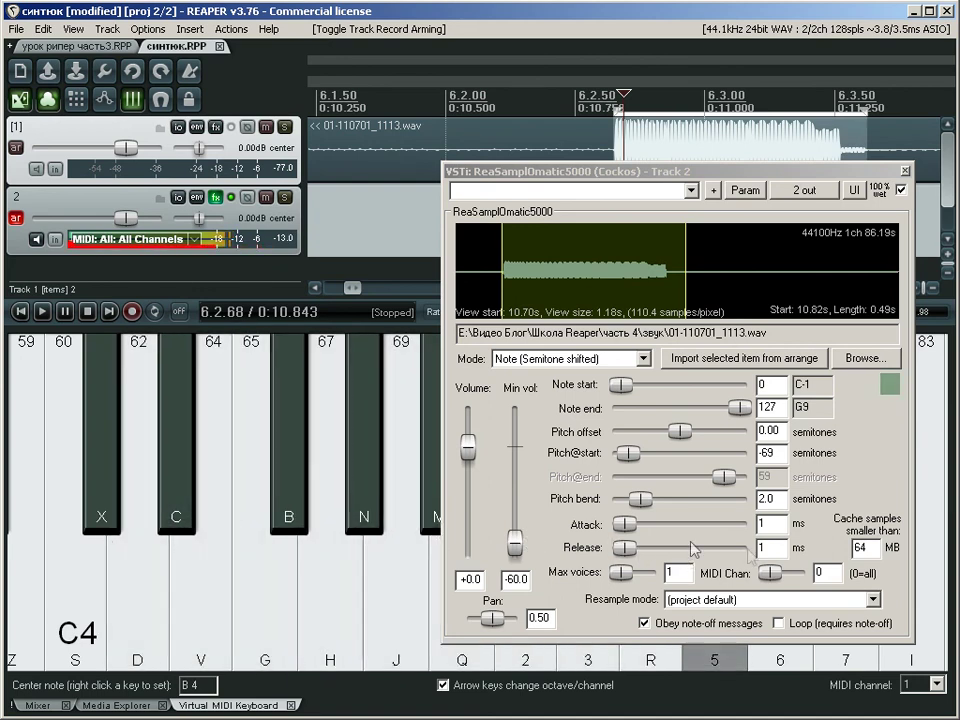
pyautogui.click(364, 546)
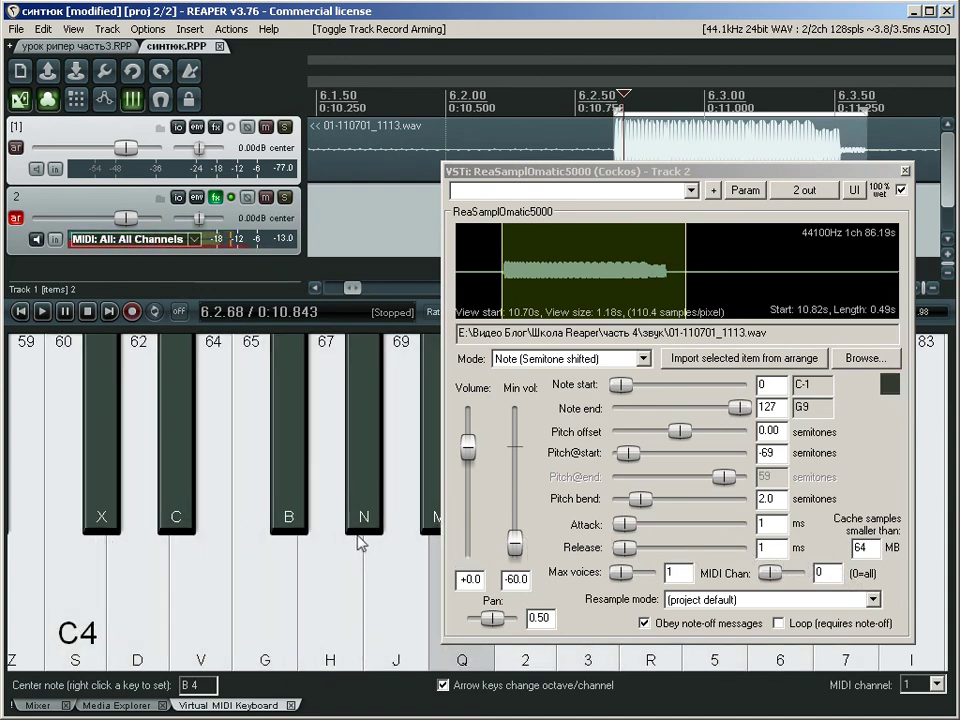
pyautogui.click(358, 541)
pyautogui.click(359, 541)
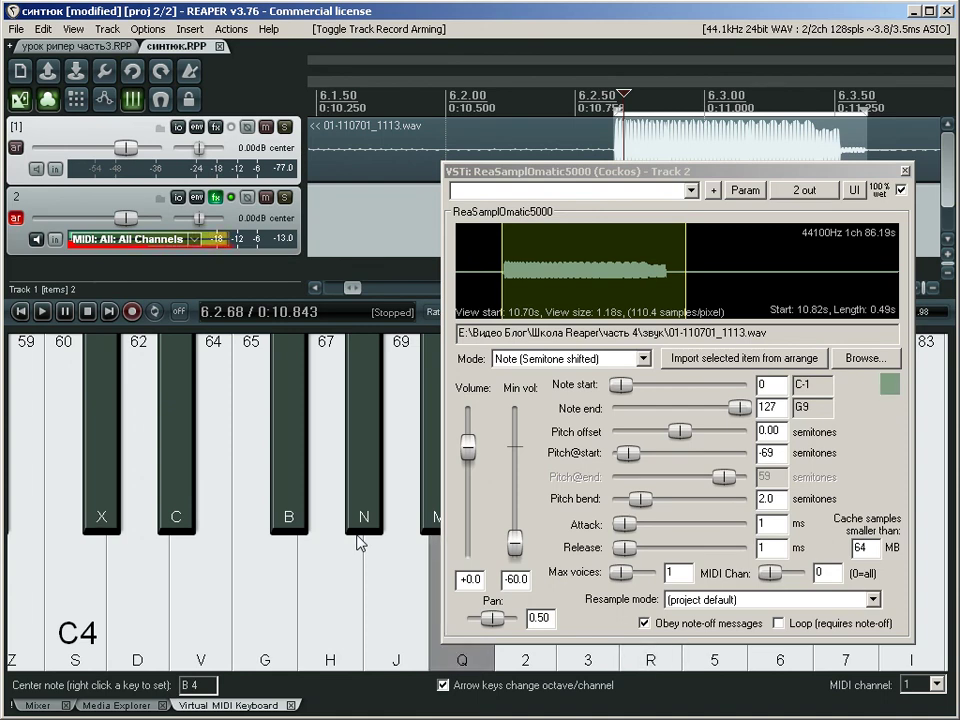
# - Select the next note in the sampler's waveform, starting at 12.93 s and about 0.52 s long, and audition it
pyautogui.scroll(-5, 680, 300)
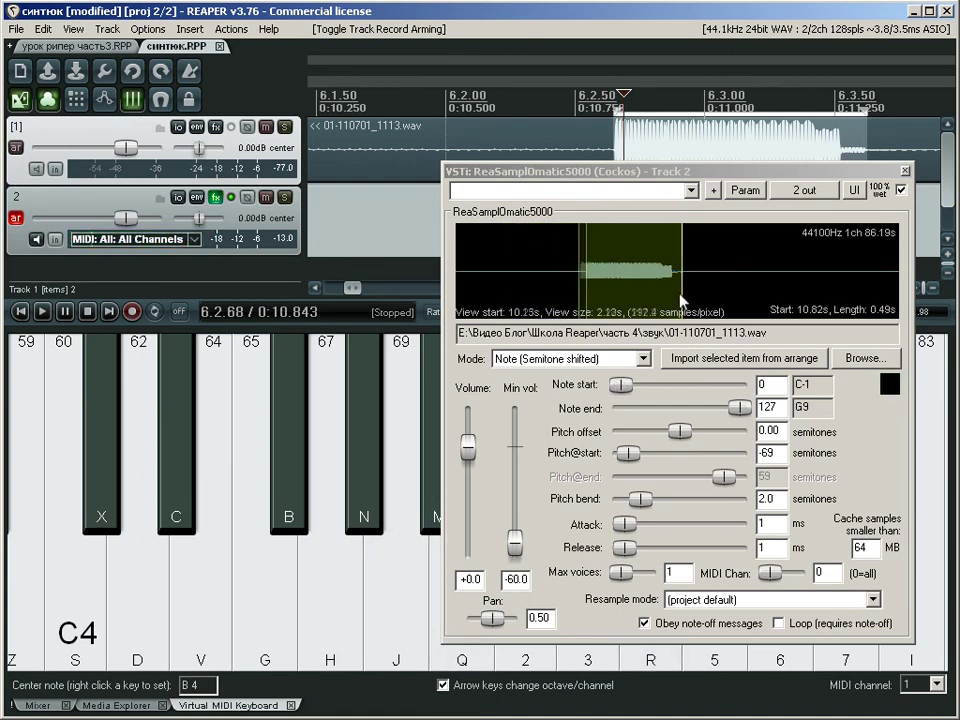
pyautogui.moveTo(816, 270); pyautogui.dragTo(847, 272)
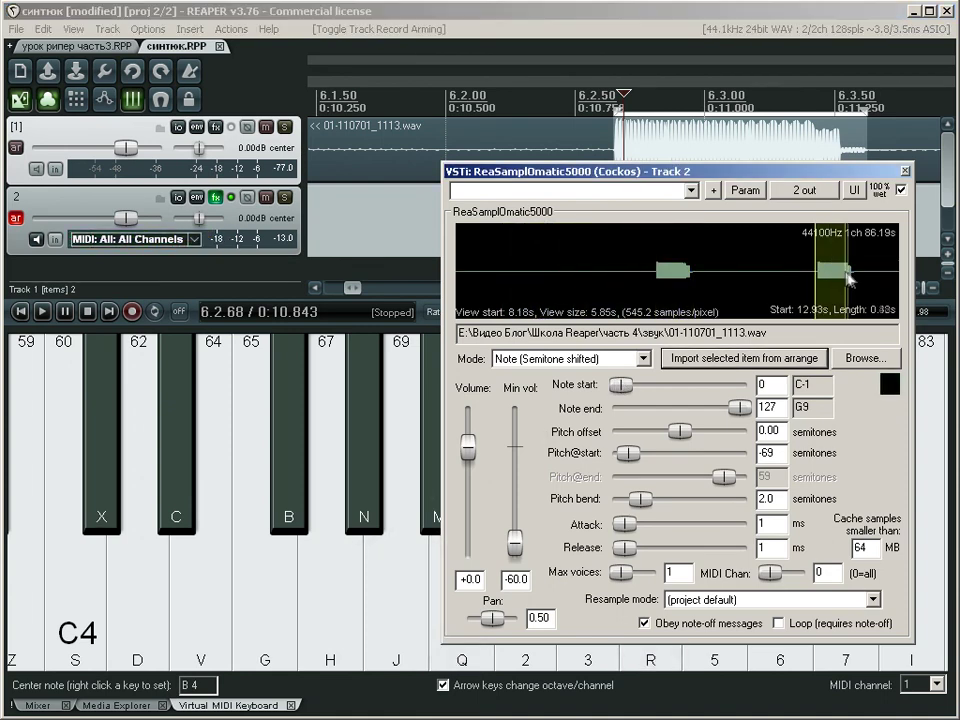
pyautogui.click(302, 467)
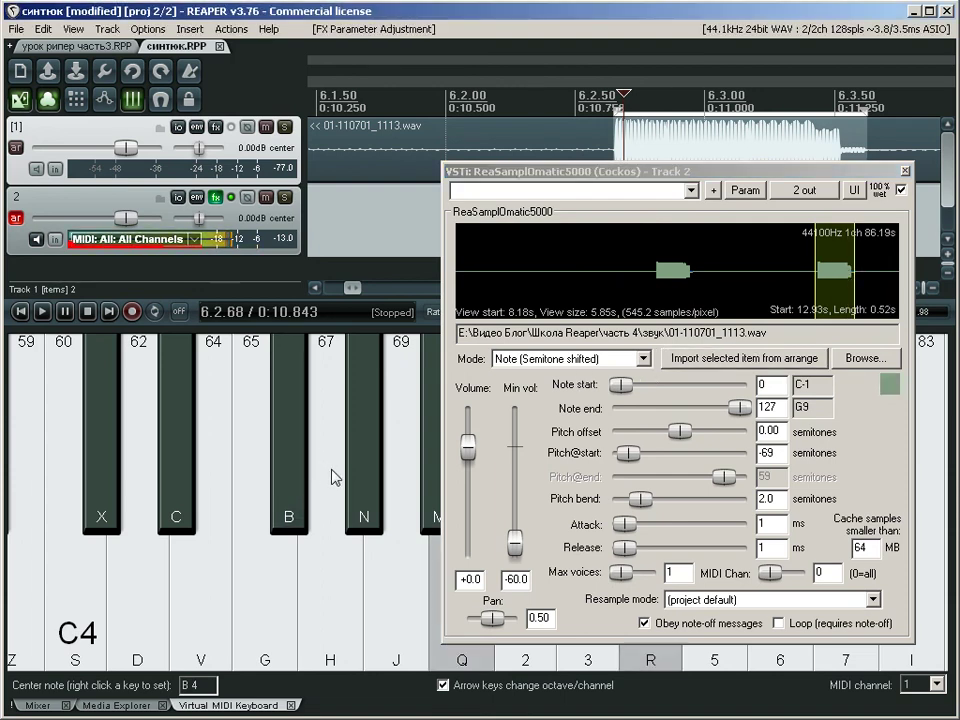
pyautogui.scroll(-2, 668, 274)
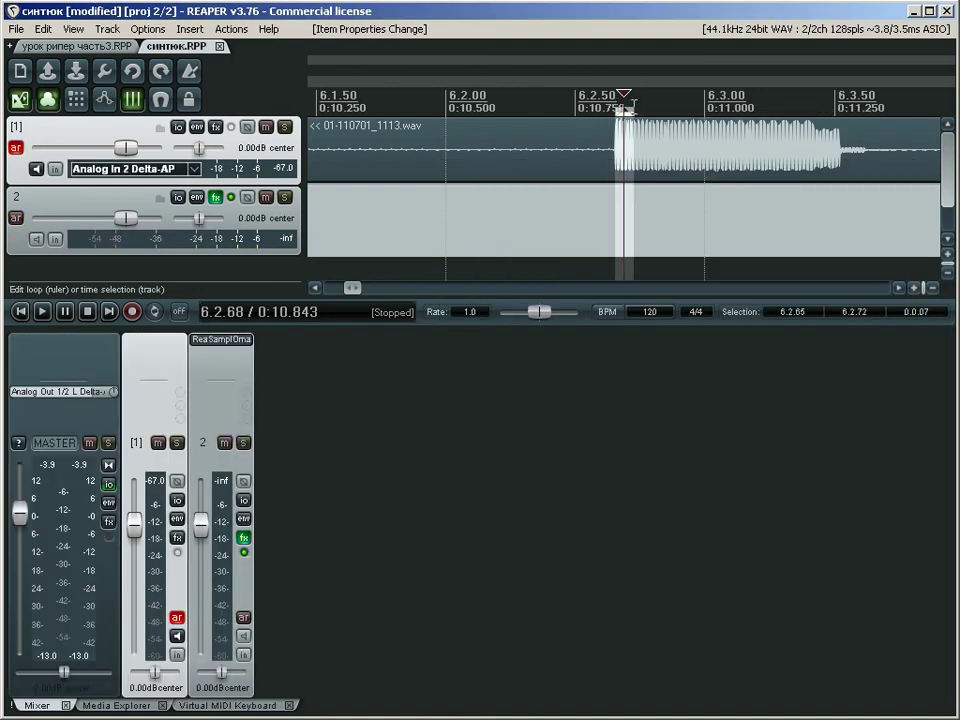
# - Extend the time selection over the note from 6.2.64 to 6.3.62 and import the selected item into track 2's ReaSamplOmatic5000
pyautogui.moveTo(628, 106); pyautogui.dragTo(851, 110)
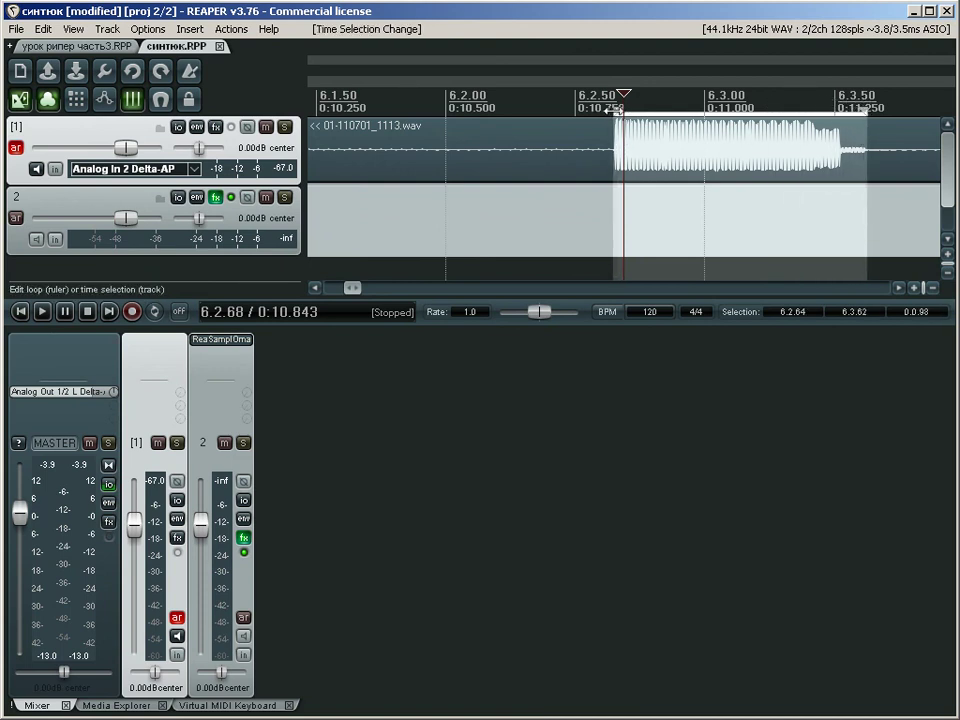
pyautogui.click(221, 341)
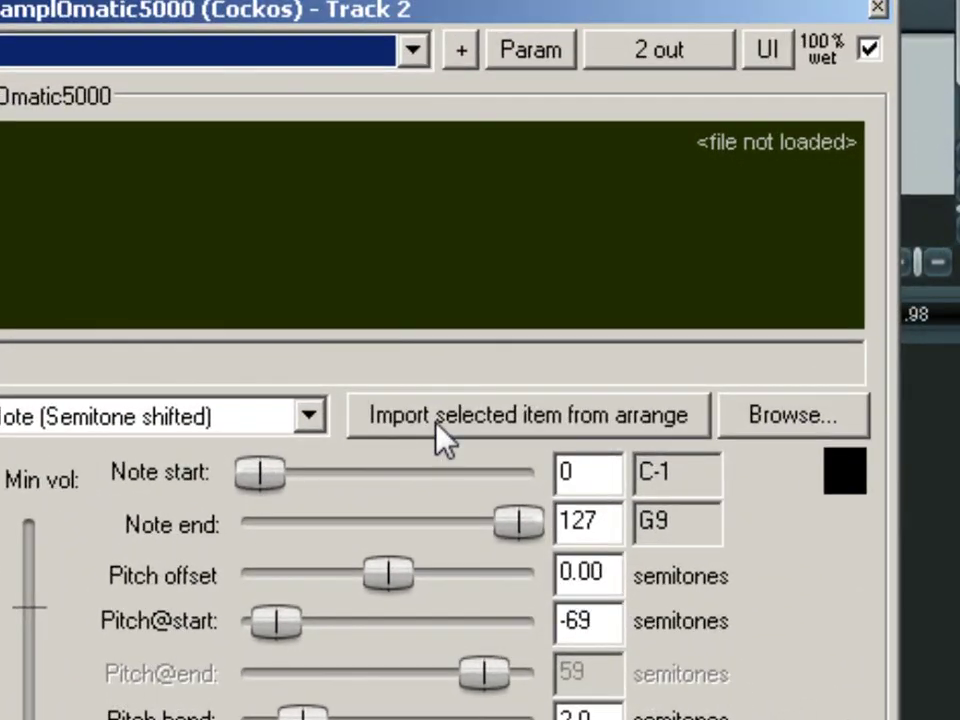
pyautogui.click(437, 421)
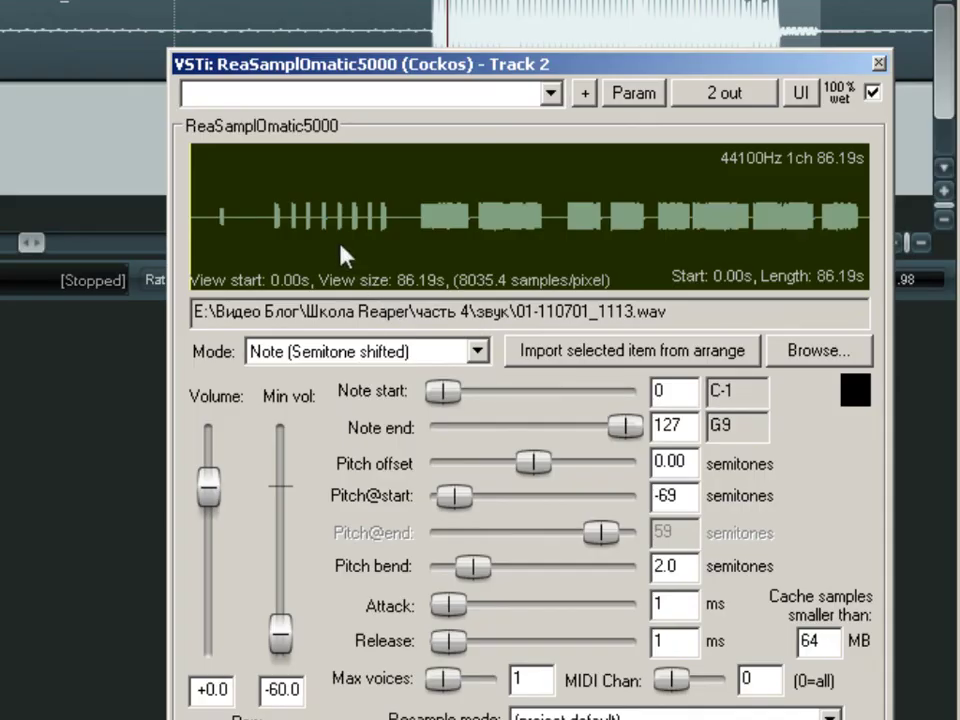
# - Limit the sampler's playback region to the single note starting at 10.82 s and about 0.49 s long
pyautogui.scroll(6, 28, 238)
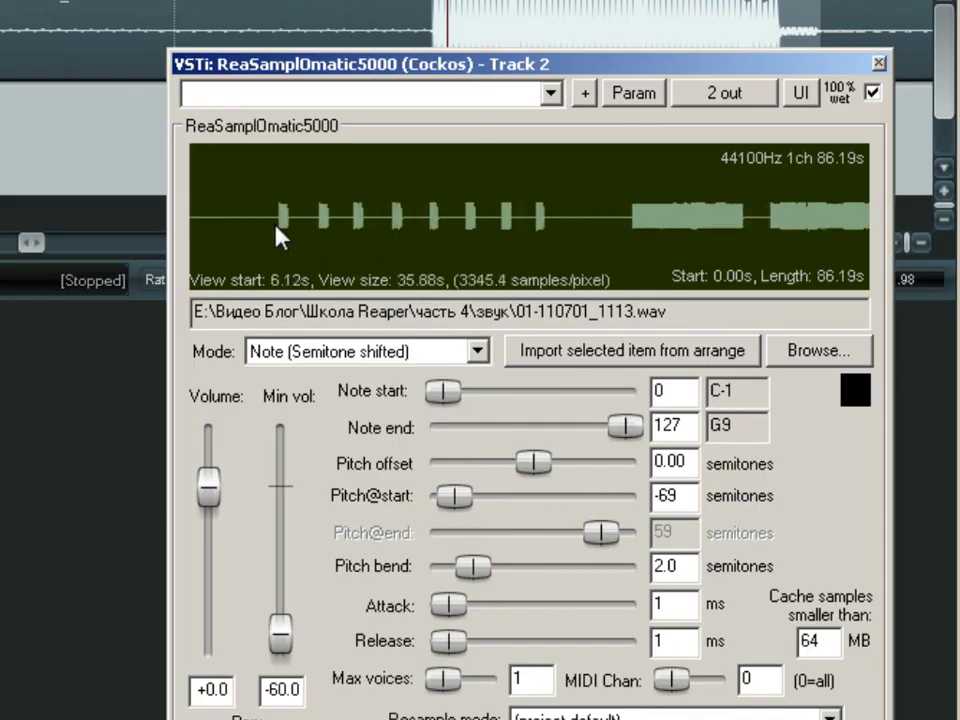
pyautogui.scroll(7, 277, 224)
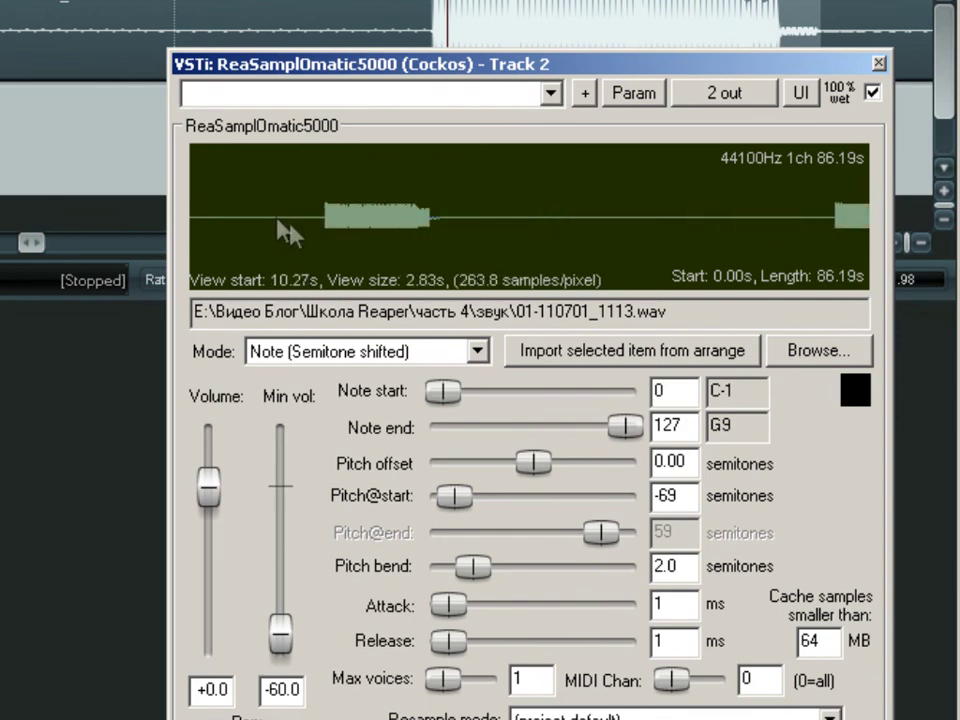
pyautogui.moveTo(336, 229); pyautogui.dragTo(430, 228)
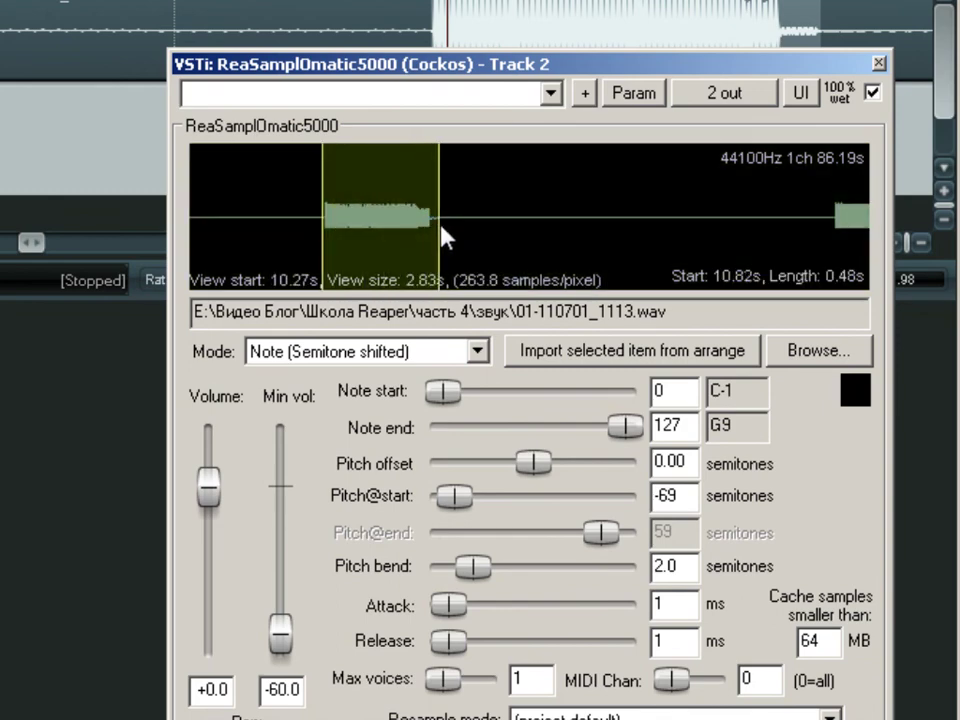
pyautogui.scroll(3, 380, 251)
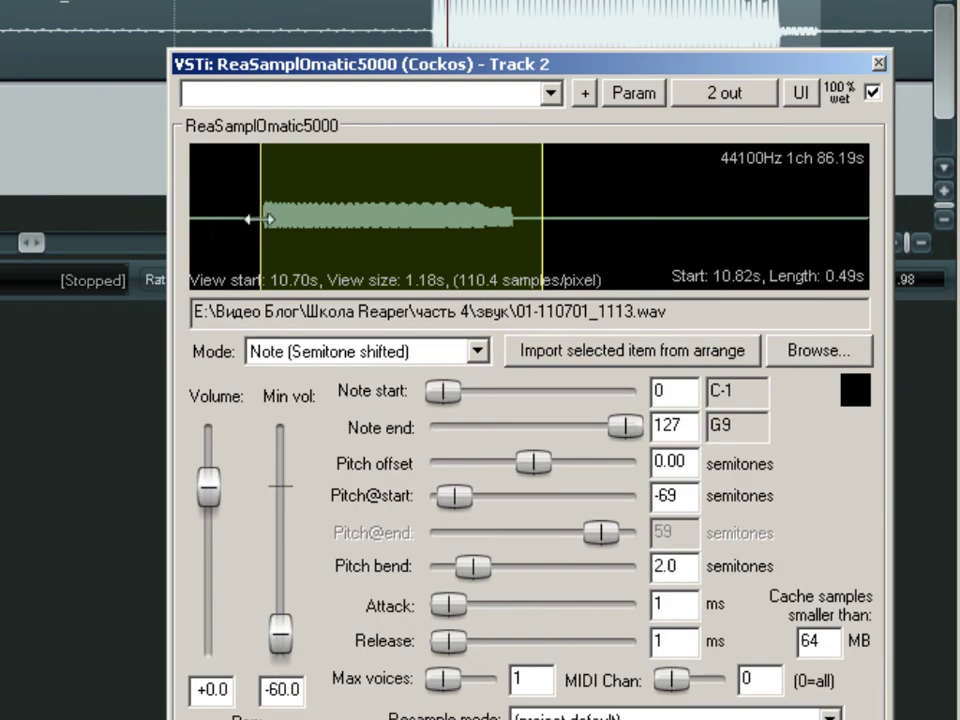
# - Play a series of different notes on the virtual MIDI keyboard to audition the selected sample region
pyautogui.click(355, 563)
pyautogui.click(217, 563)
pyautogui.click(330, 560)
pyautogui.click(137, 565)
pyautogui.click(228, 517)
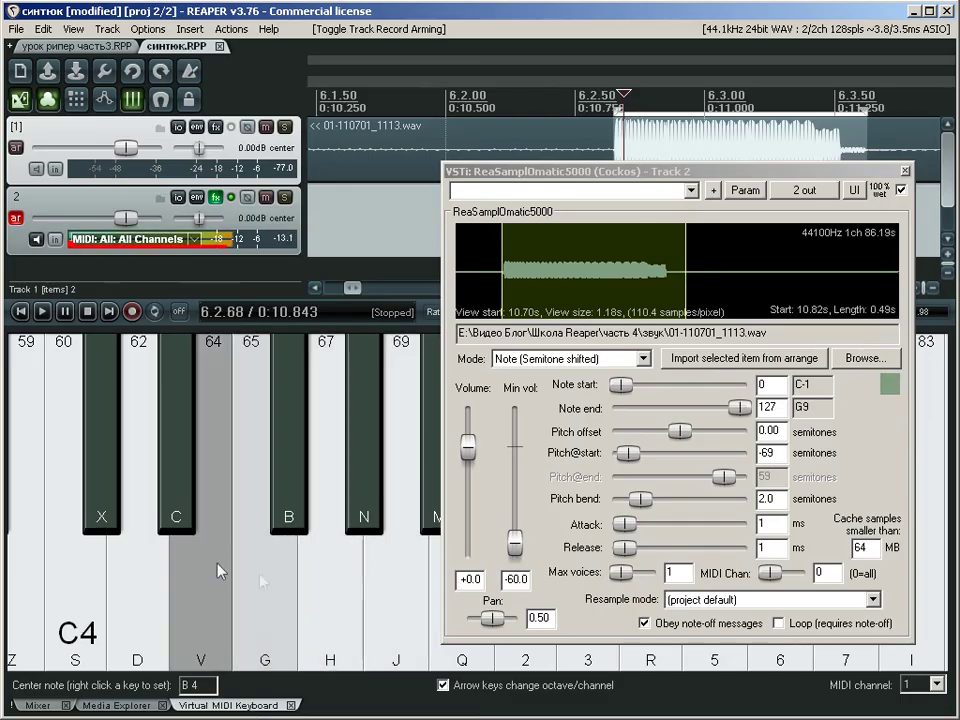
pyautogui.click(337, 435)
pyautogui.click(195, 480)
pyautogui.click(88, 525)
# - Shift the virtual keyboard down to center note D 3 and back up to B 4, auditioning the sample across the octaves
pyautogui.press('Left')
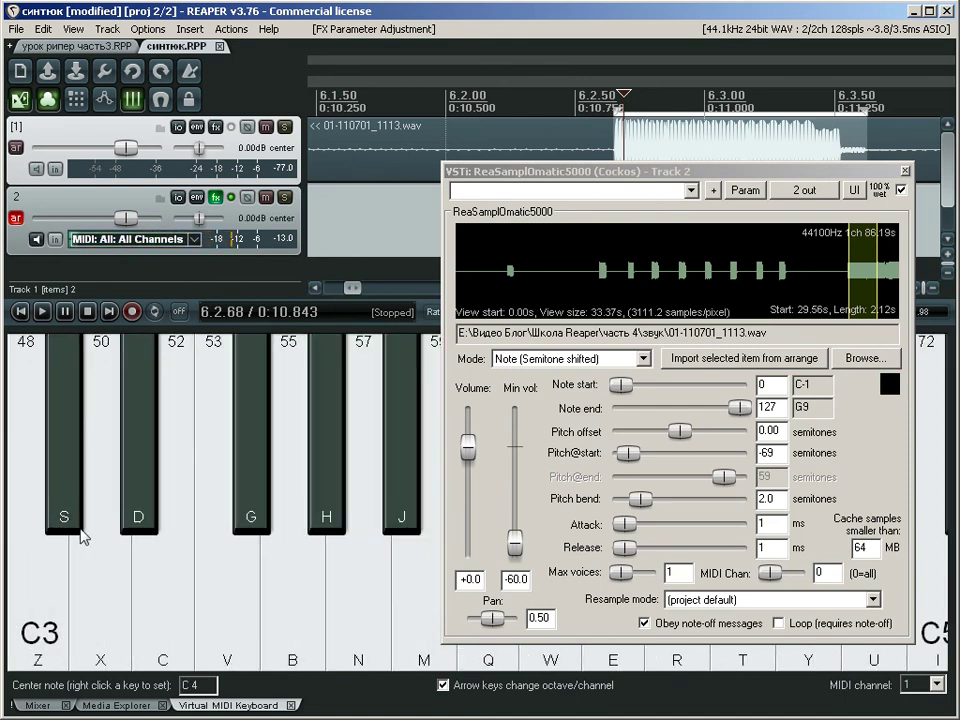
pyautogui.rightClick(60, 524)
pyautogui.rightClick(72, 543)
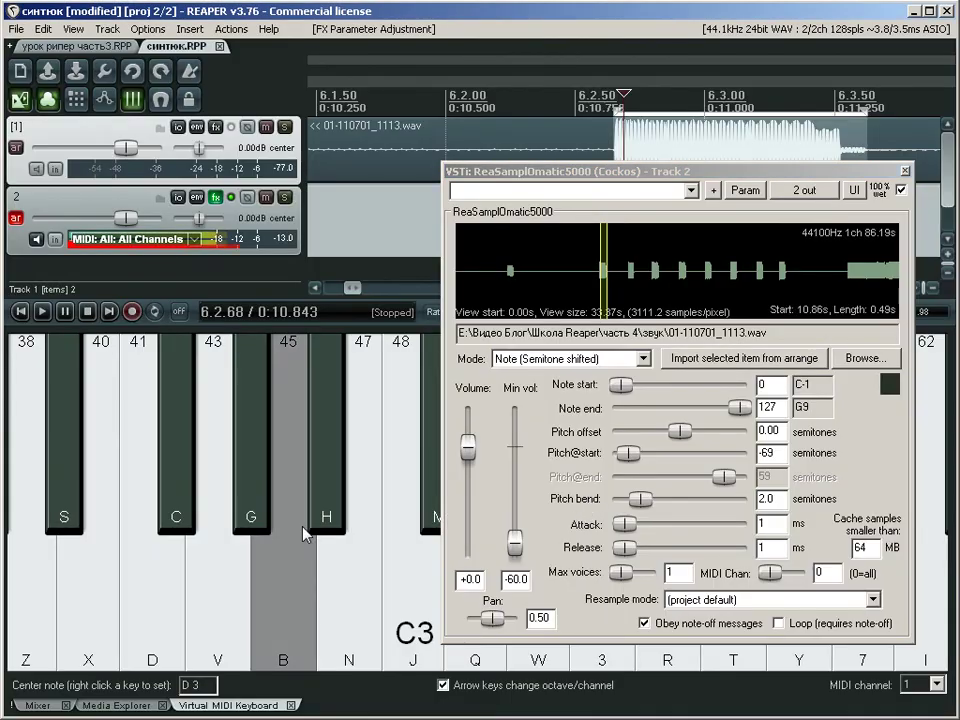
pyautogui.rightClick(382, 534)
pyautogui.press('Right')
pyautogui.press('Right')
pyautogui.click(324, 540)
pyautogui.click(175, 545)
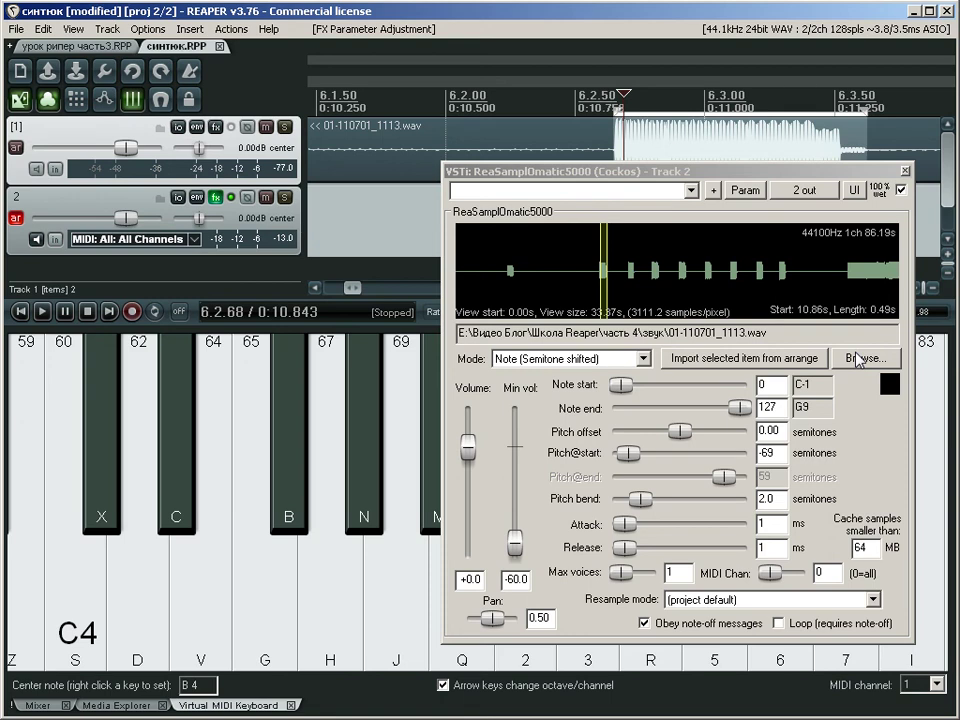
# - Close the ReaSamplOmatic5000 window and bring back the mixer, shrinking it to give the arrangement more height
pyautogui.click(905, 170)
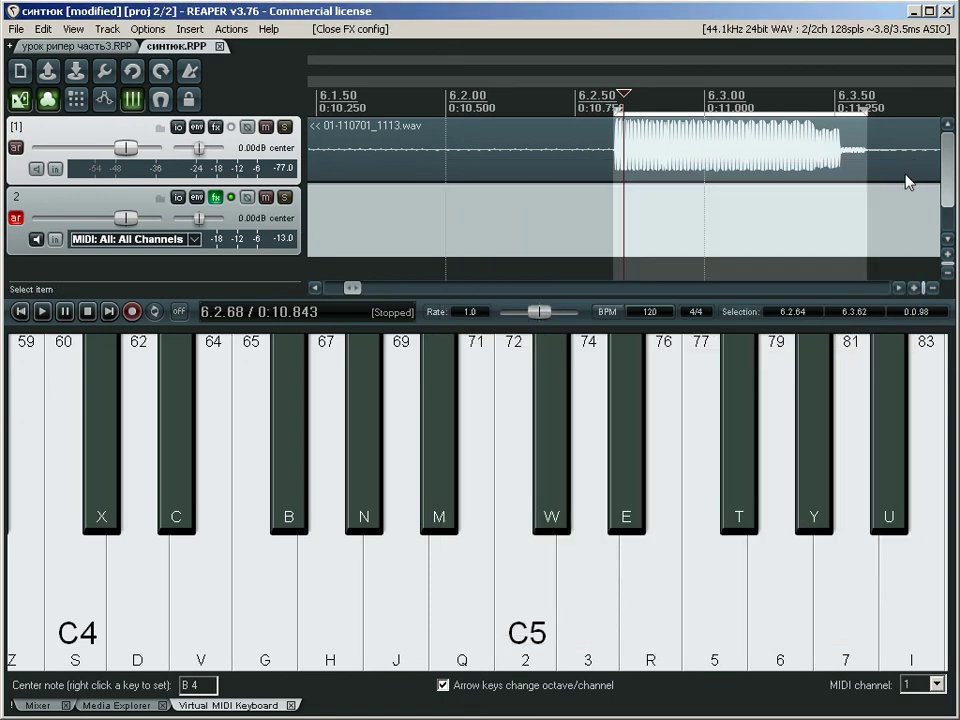
pyautogui.click(40, 705)
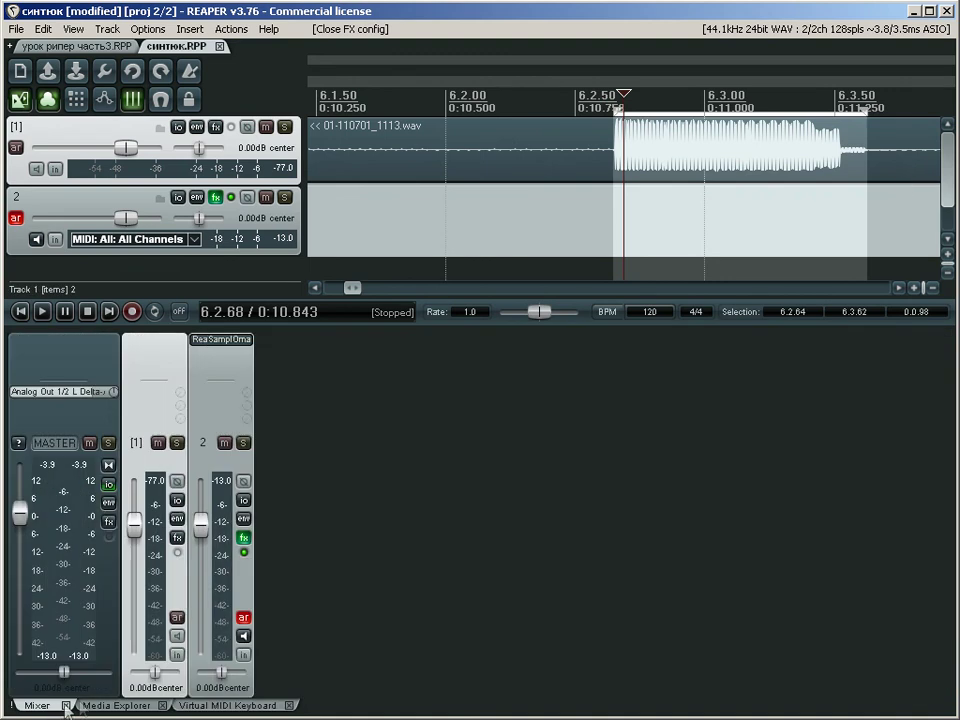
pyautogui.moveTo(537, 330); pyautogui.dragTo(553, 428)
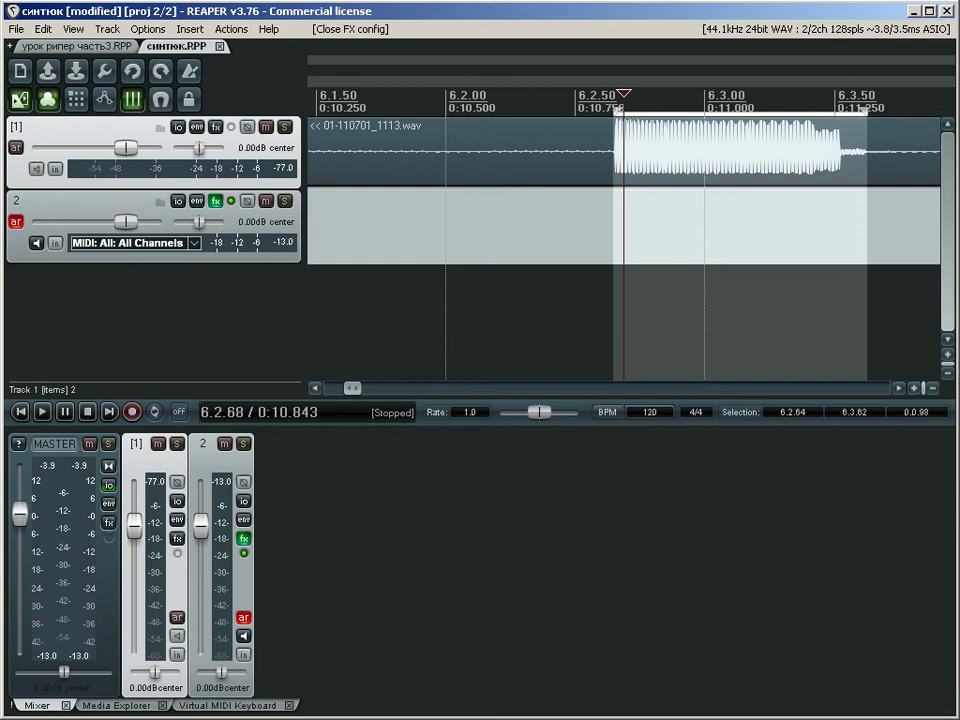
# - Turn off the grid lines and align the time selection's start with the note's onset at 6.2.64
pyautogui.click(132, 99)
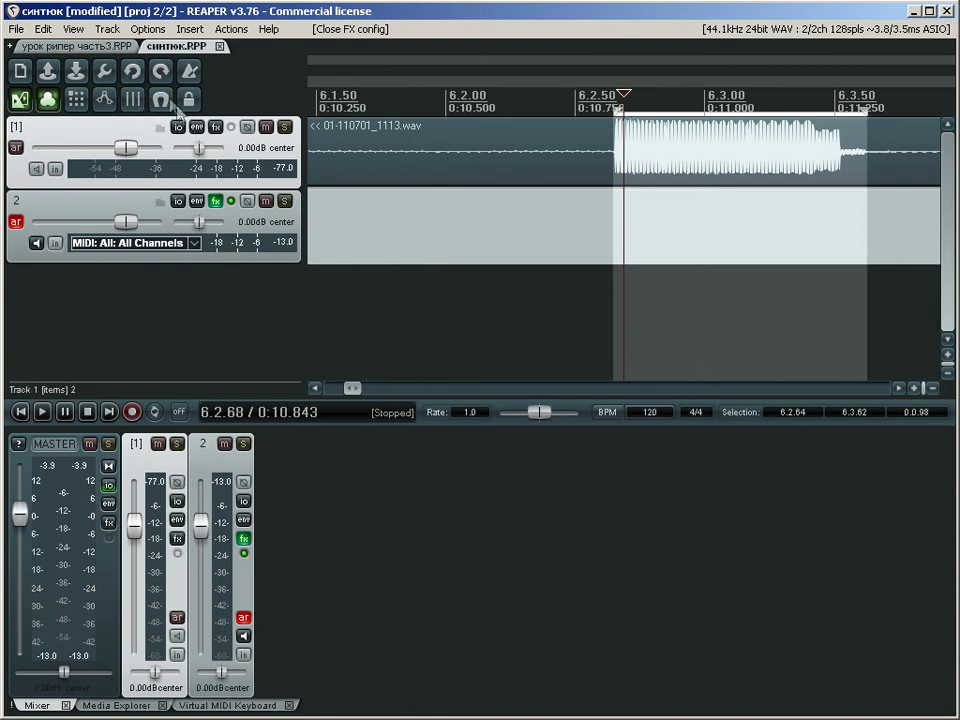
pyautogui.scroll(-2, 612, 130)
pyautogui.moveTo(585, 135)
pyautogui.mouseDown()
pyautogui.moveTo(571, 135)
pyautogui.moveTo(585, 111)
pyautogui.mouseUp()
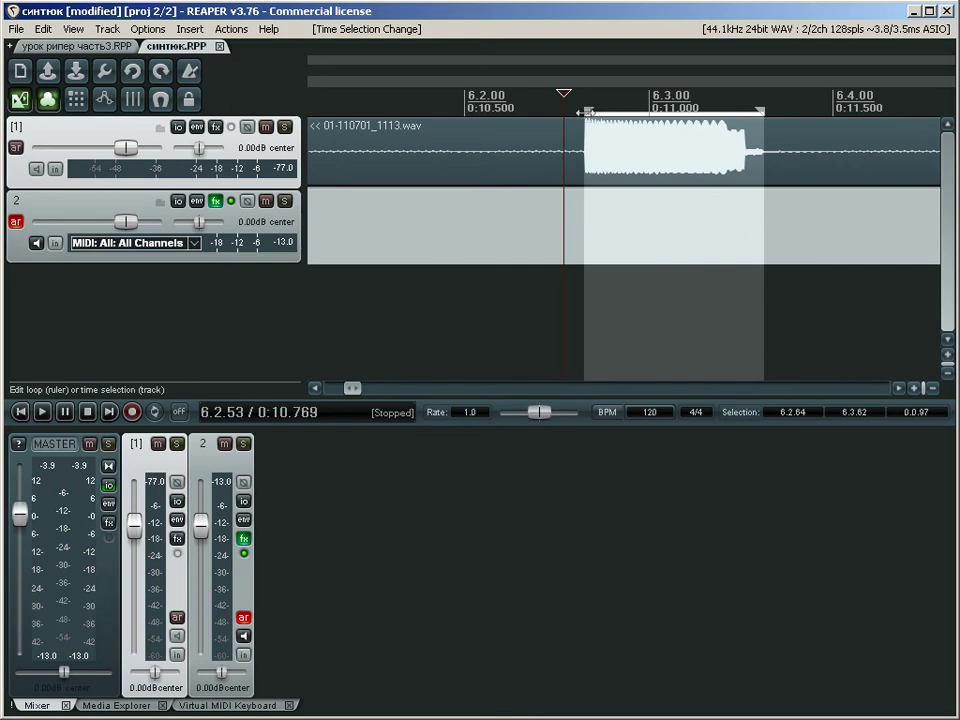
pyautogui.click(626, 186)
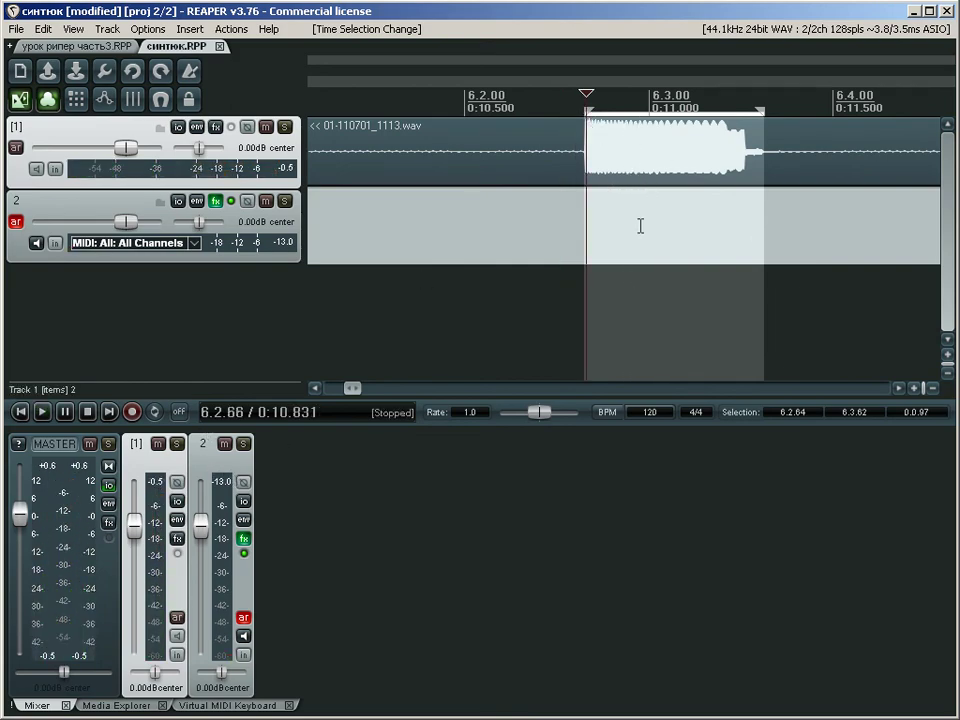
# - Start a render to file at 44100 Hz with resample mode Extreme (512pt HQ Sinc - NON-REALTIME)
pyautogui.hotkey('ctrl', 'alt', 'r')
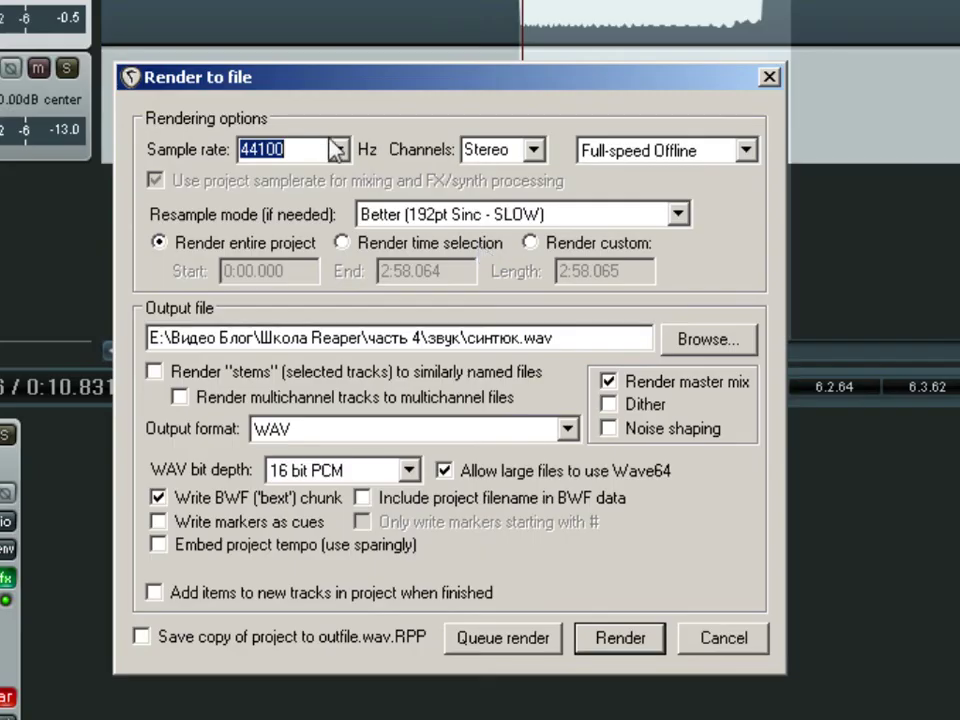
pyautogui.click(338, 148)
pyautogui.click(285, 285)
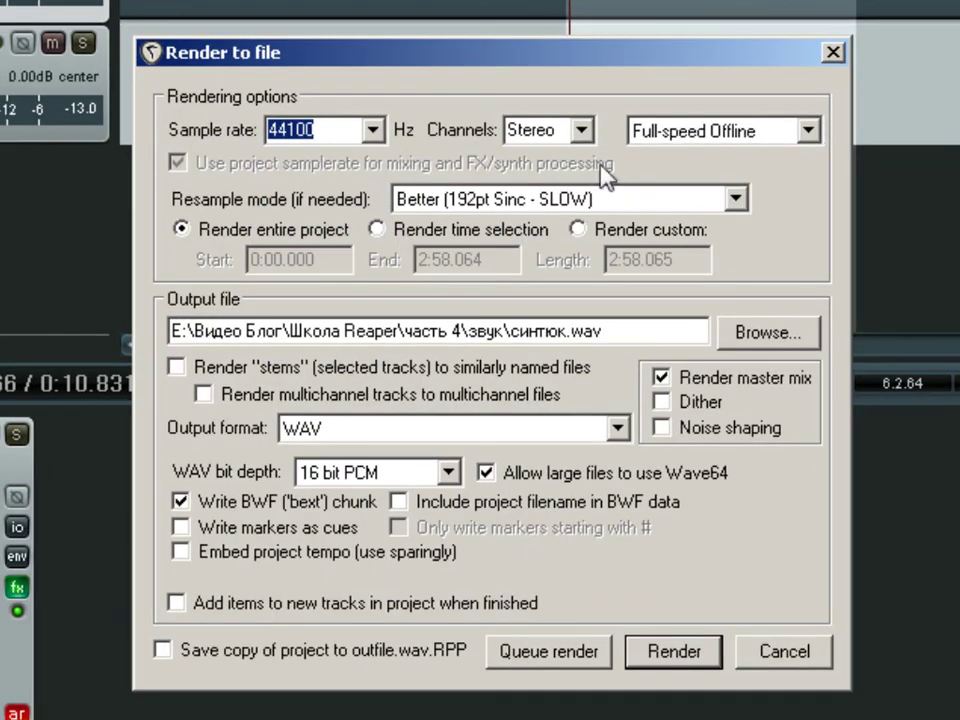
pyautogui.click(643, 199)
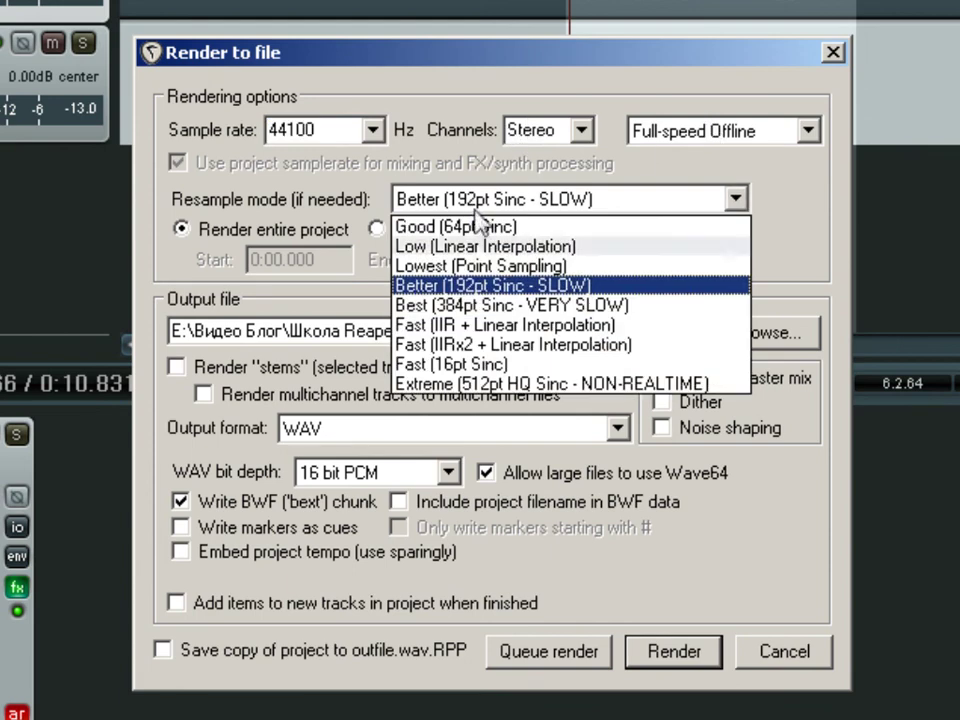
pyautogui.click(470, 384)
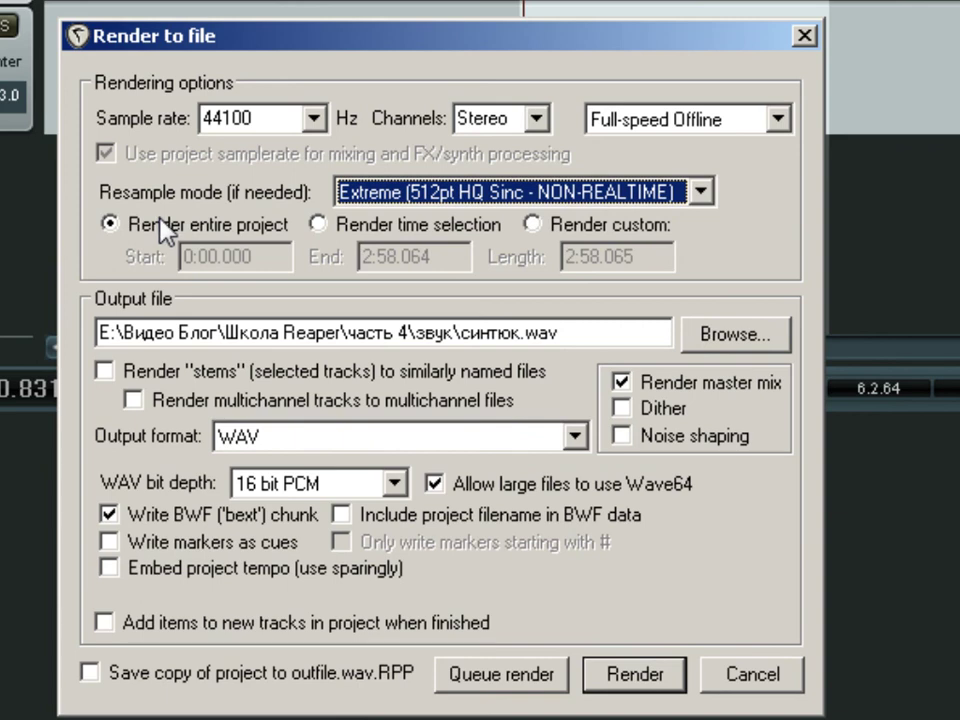
# - Limit the render to the time selection and name the output file синтюк1.wav
pyautogui.click(318, 225)
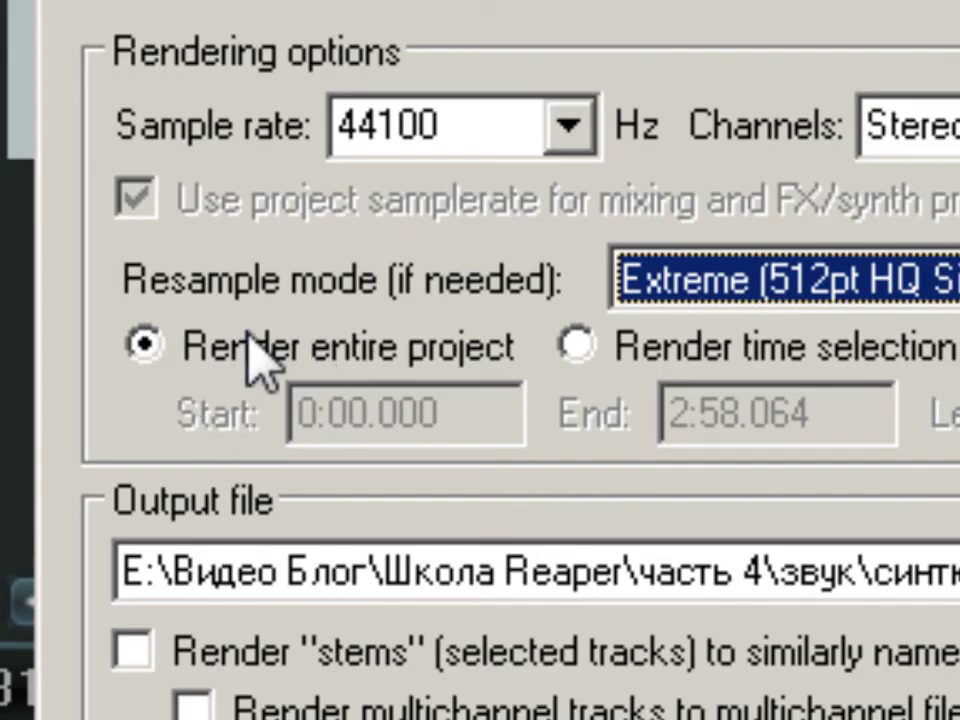
pyautogui.click(588, 350)
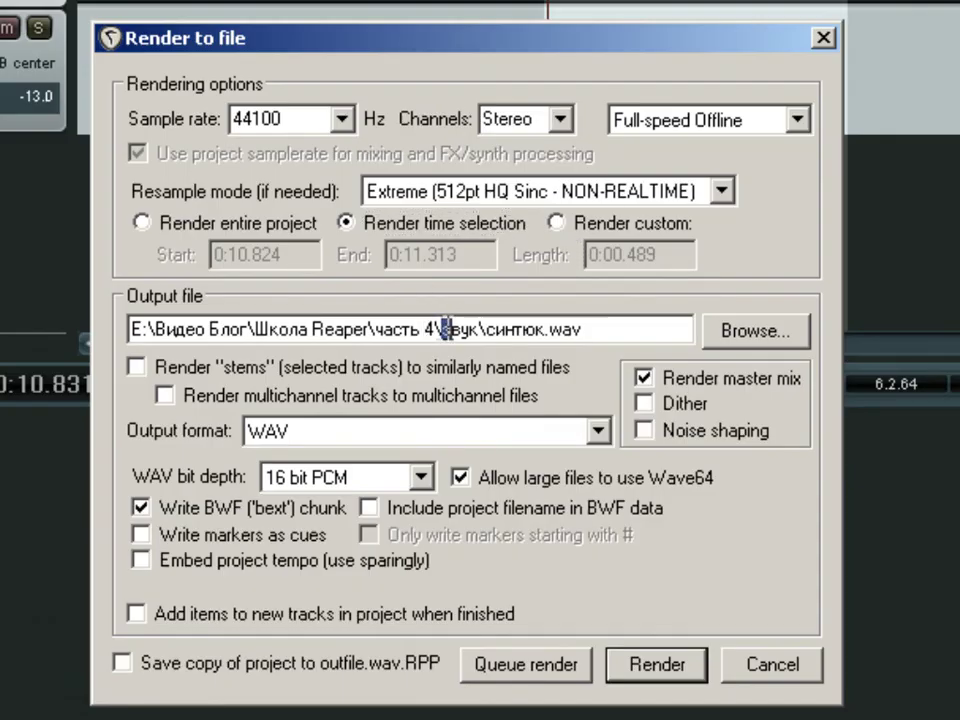
pyautogui.doubleClick(447, 330)
pyautogui.click(542, 333)
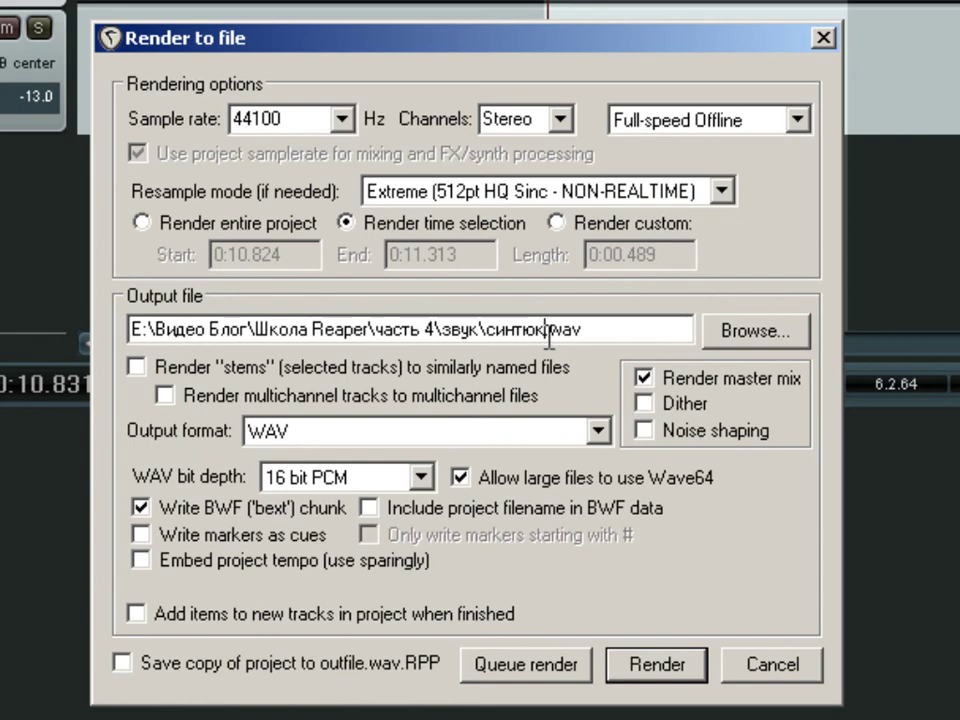
pyautogui.write('1')
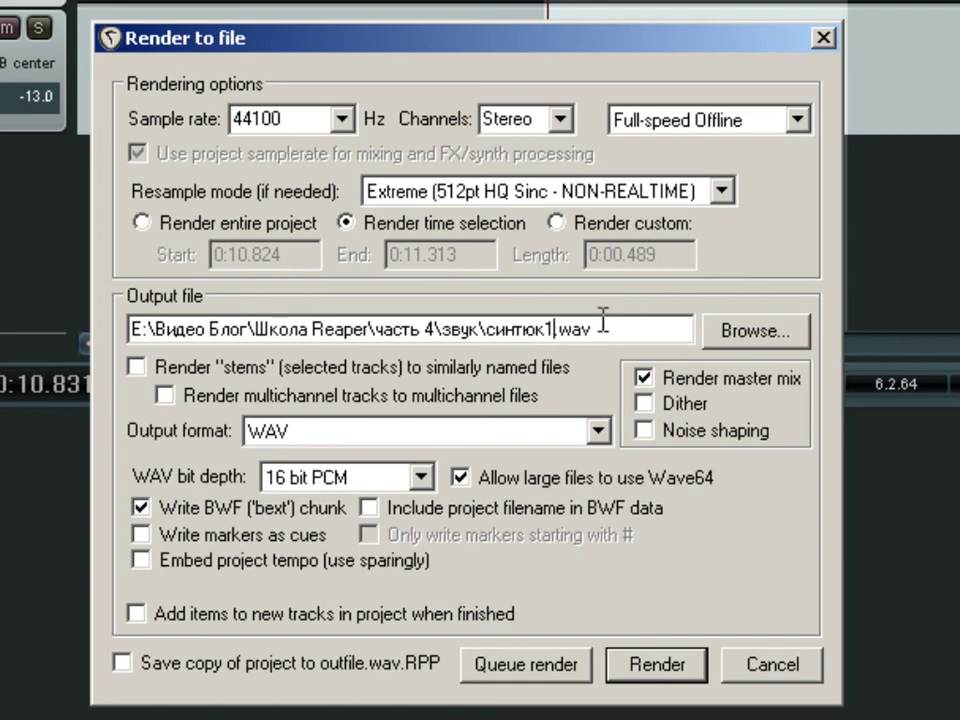
# - Set the output to WAV at 24 bit PCM, put синтюк1.wav in a Синтюк subfolder, and queue the render
pyautogui.click(300, 431)
pyautogui.click(298, 448)
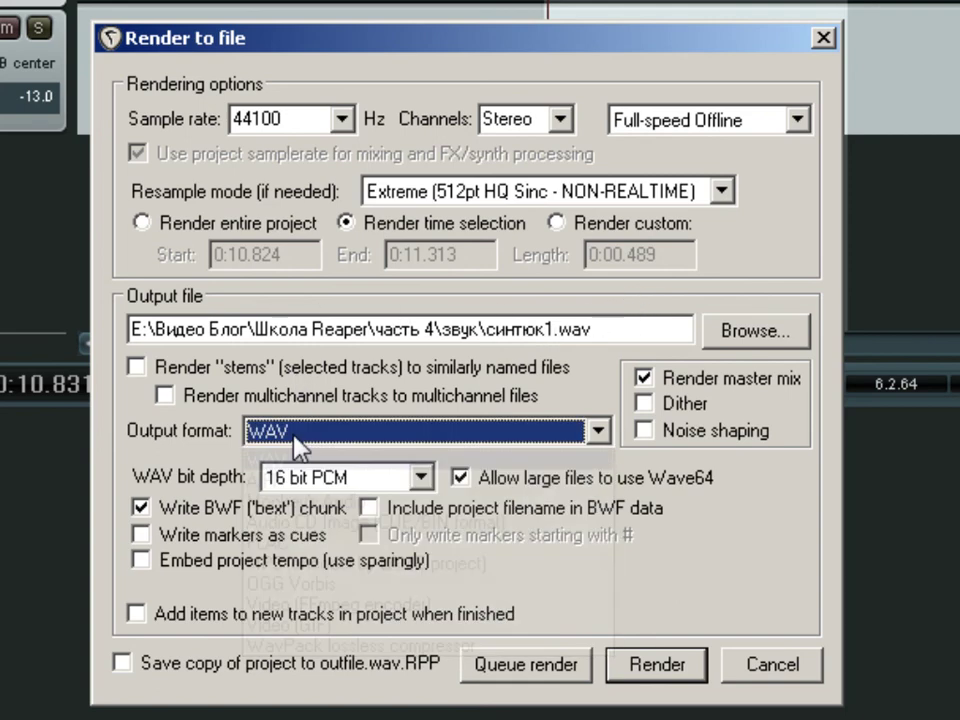
pyautogui.click(345, 480)
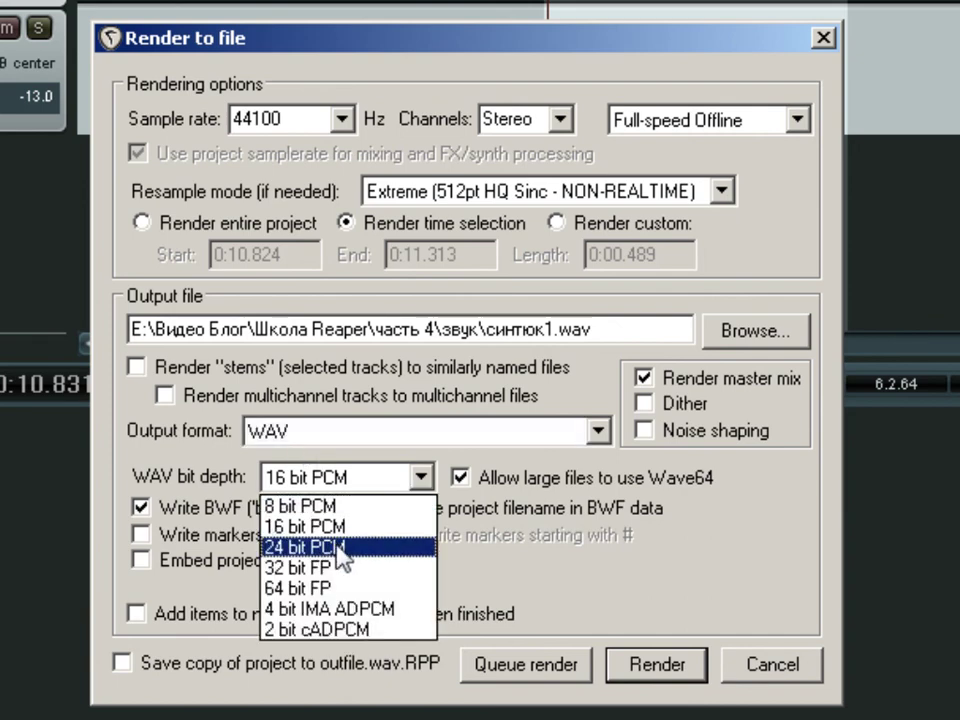
pyautogui.click(349, 546)
pyautogui.click(644, 403)
pyautogui.click(644, 403)
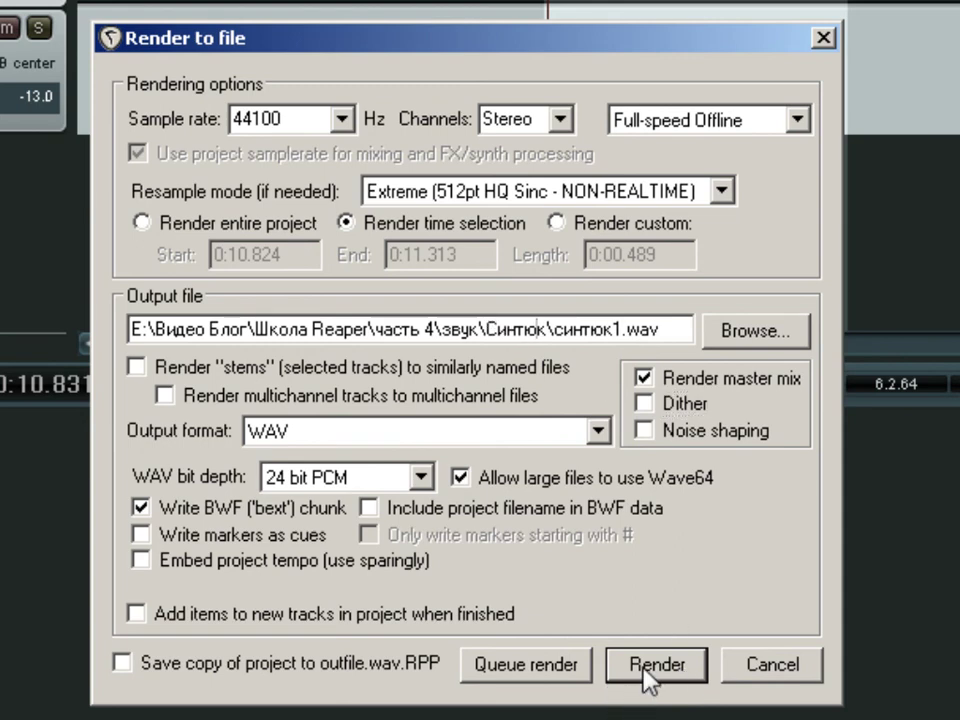
pyautogui.click(551, 671)
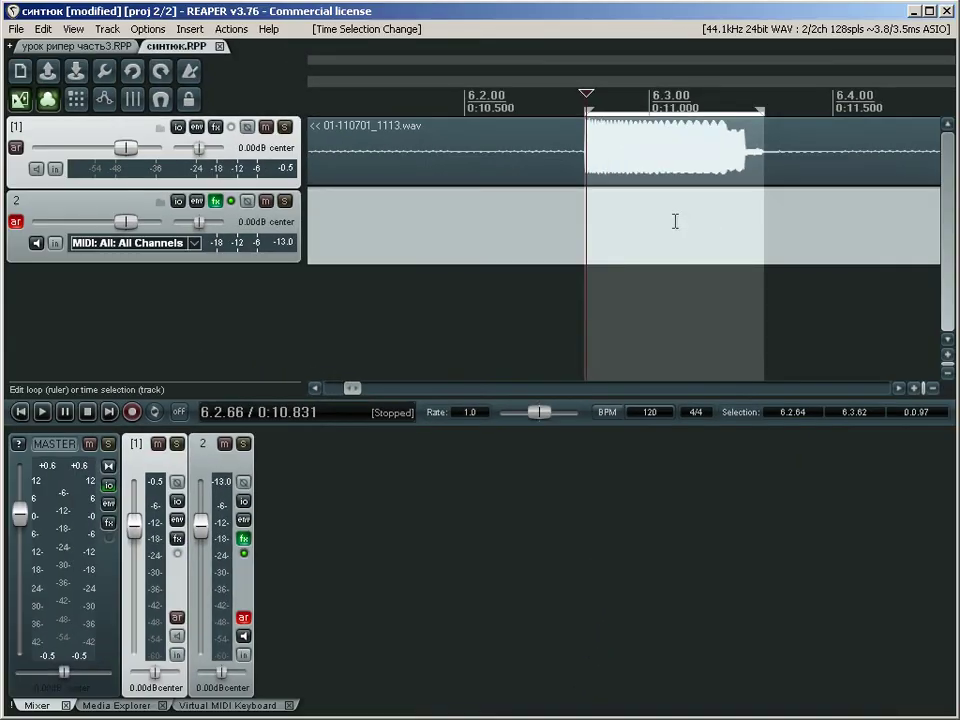
# - Make a time selection over the next note in the recording, from 0:12.952 to 0:13.448
pyautogui.scroll(-5, 674, 221)
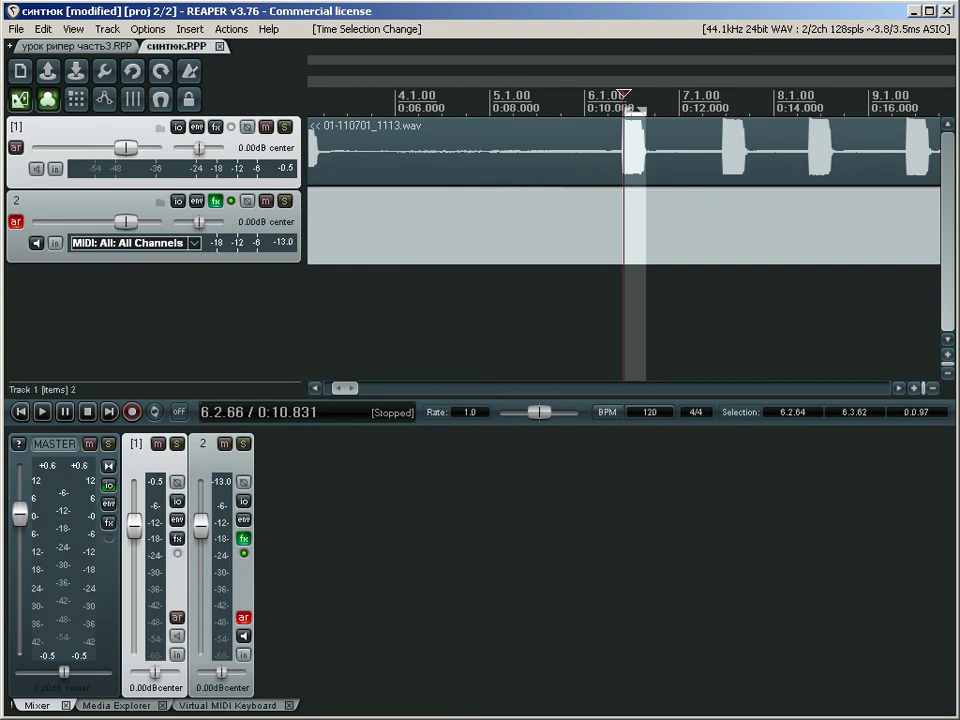
pyautogui.scroll(3, 730, 133)
pyautogui.scroll(-3, 730, 133)
pyautogui.click(730, 140)
pyautogui.scroll(4, 720, 163)
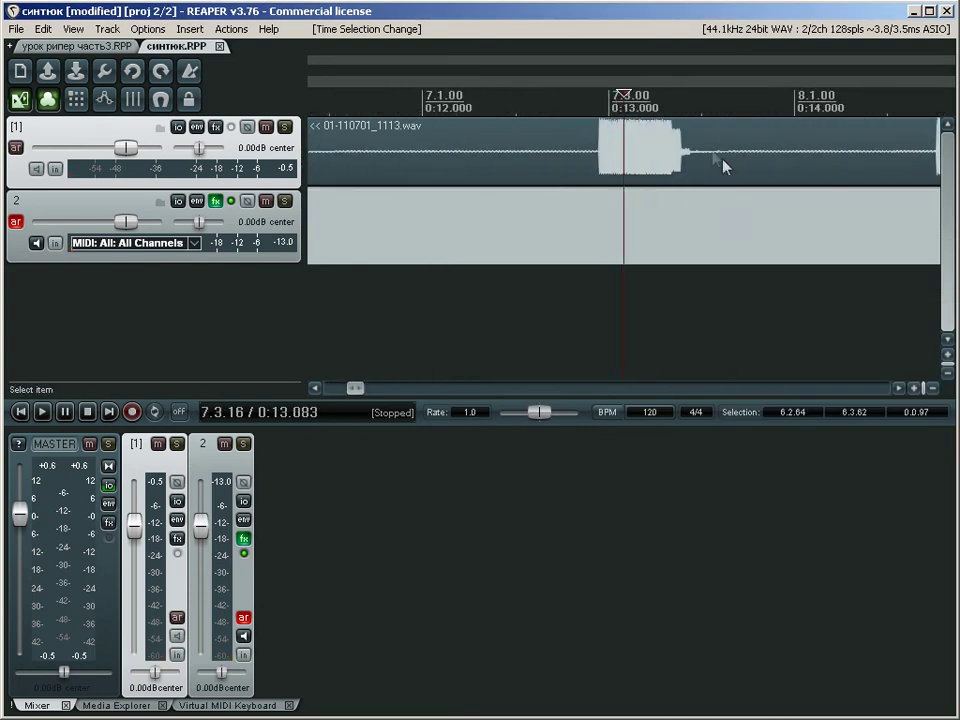
pyautogui.moveTo(600, 150); pyautogui.dragTo(691, 150)
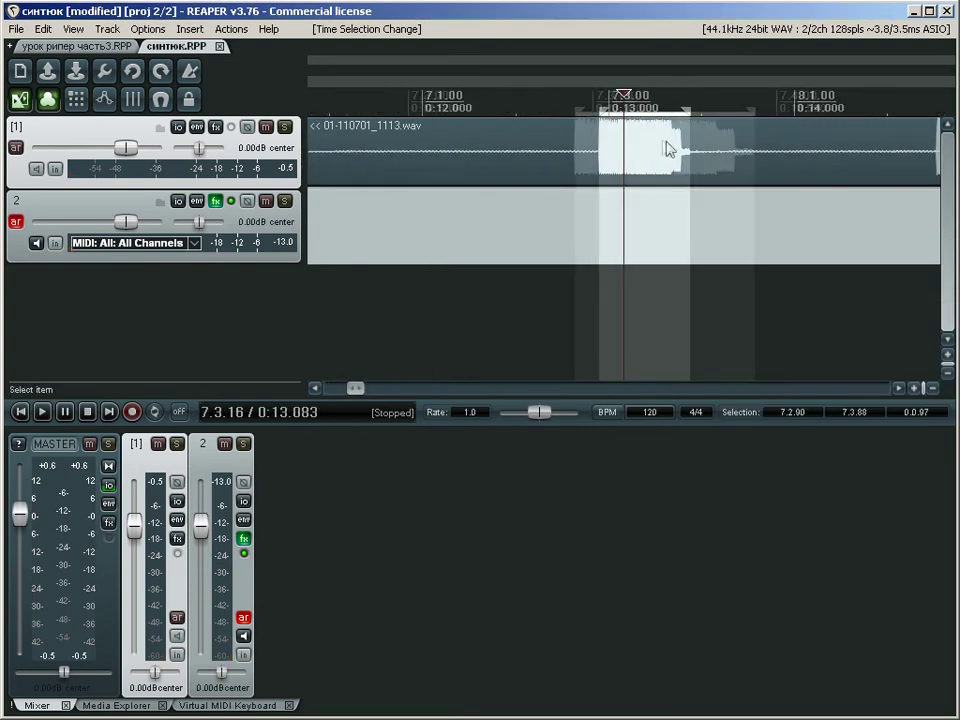
pyautogui.scroll(4, 664, 146)
pyautogui.scroll(-5, 490, 173)
# - Queue a render of the selected note under the file name синтюк2.wav
pyautogui.hotkey('ctrl', 'alt', 'r')
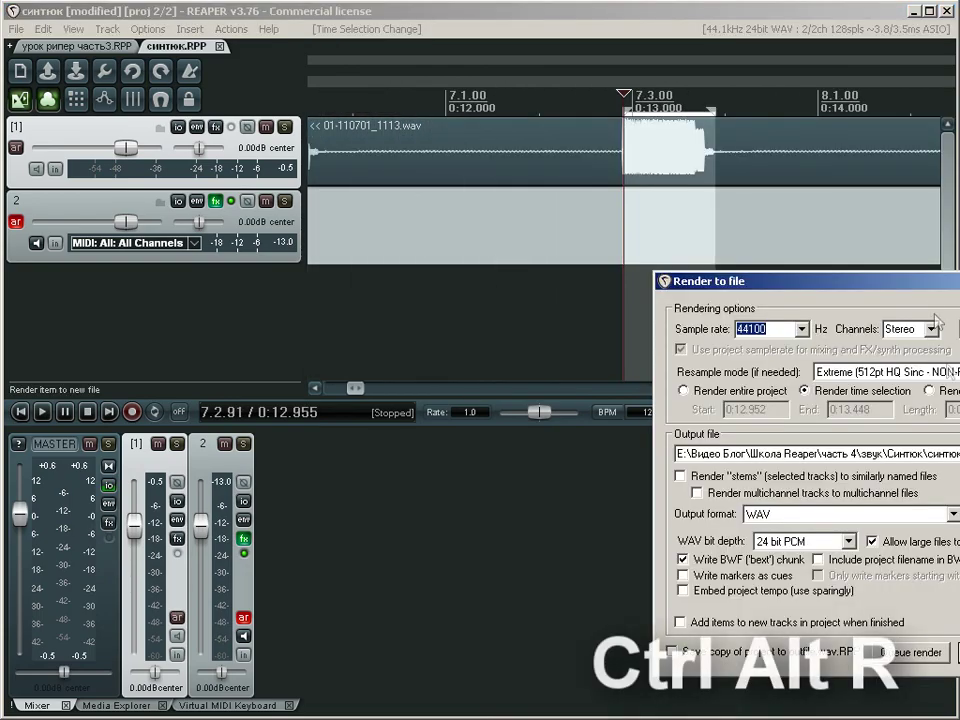
pyautogui.moveTo(933, 280); pyautogui.dragTo(627, 254)
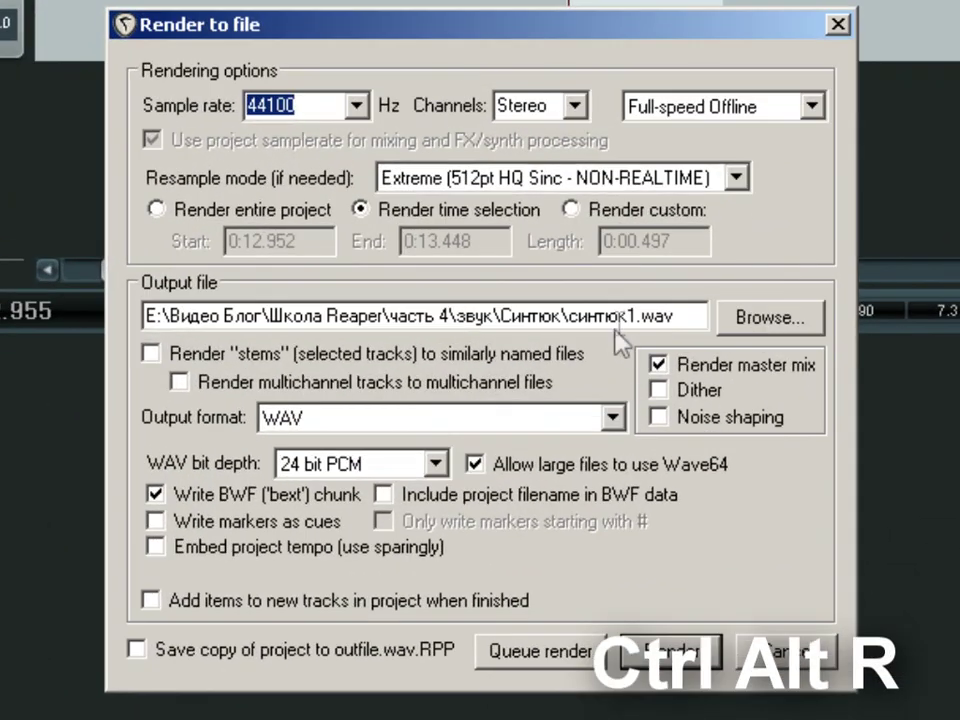
pyautogui.click(636, 317)
pyautogui.press('BackSpace')
pyautogui.write('2')
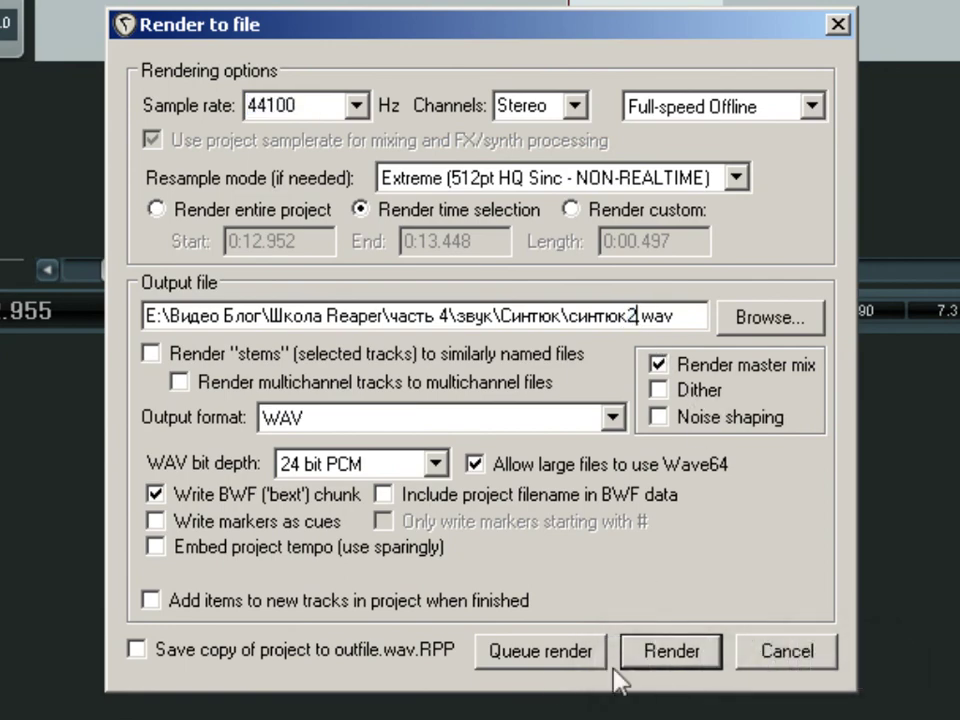
pyautogui.click(542, 655)
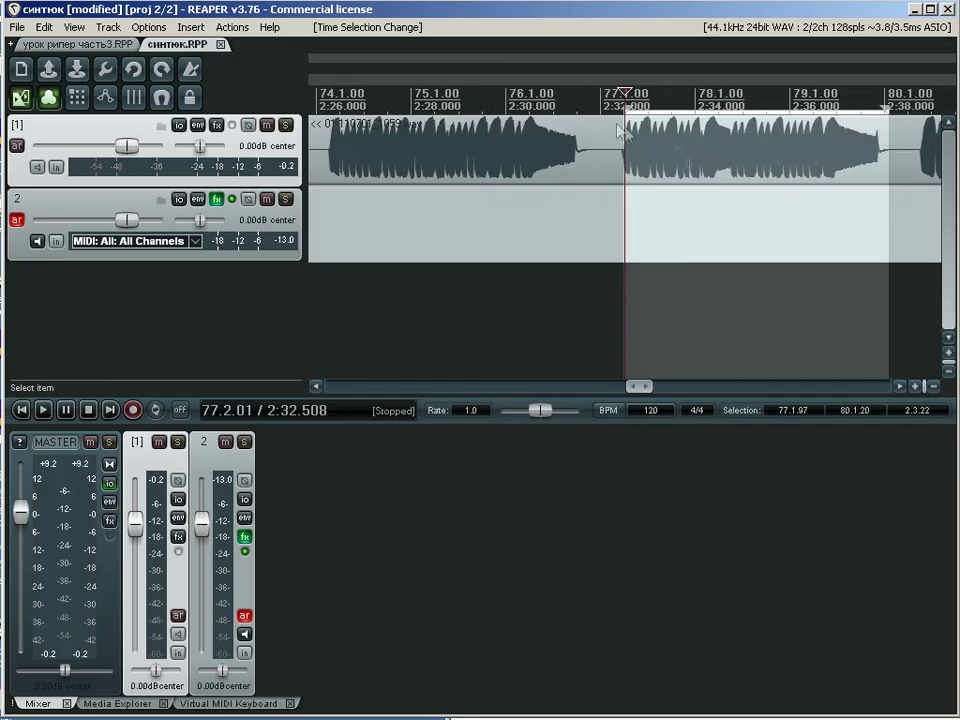
# - Queue the phrase at 2:32.485–2:38.099 as melody6.wav, and queue the following phrase at 2:38.778–2:48.764 as its own render
pyautogui.hotkey('ctrl', 'alt', 'r')
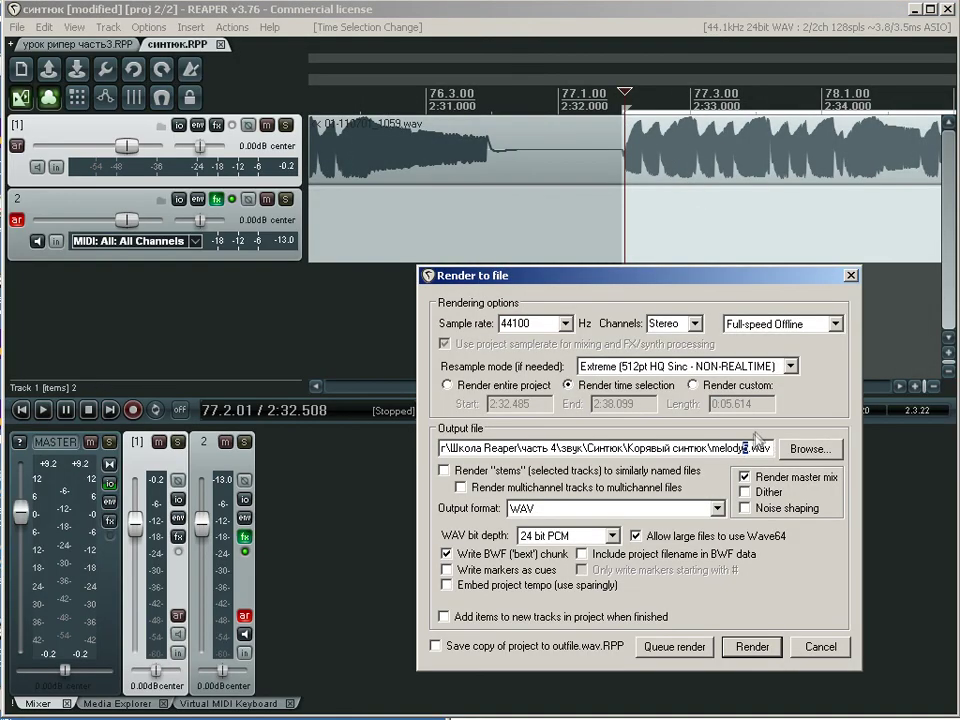
pyautogui.press('Return')
pyautogui.scroll(5, 625, 230)
pyautogui.moveTo(553, 230); pyautogui.dragTo(748, 230)
pyautogui.scroll(3, 625, 230)
pyautogui.hotkey('ctrl', 'alt', 'r')
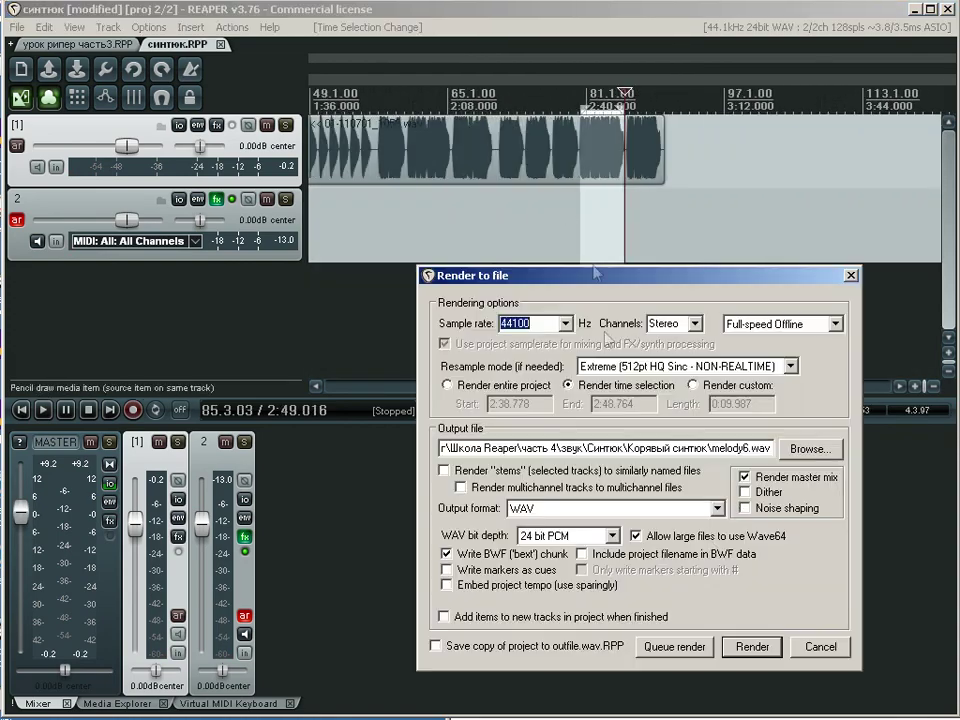
pyautogui.press('Return')
# - Select the last phrase of the recording, from 2:49.553 to 2:57.218, and queue its render as melody8.wav
pyautogui.scroll(-4, 625, 230)
pyautogui.scroll(4, 625, 230)
pyautogui.moveTo(589, 230); pyautogui.dragTo(940, 230)
pyautogui.scroll(-3, 625, 230)
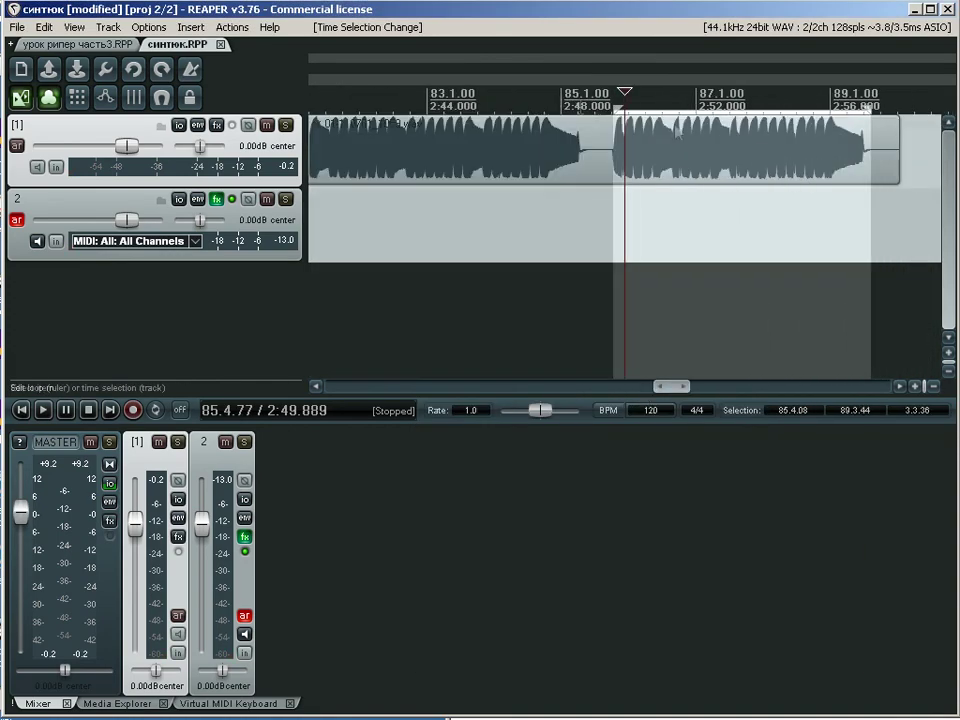
pyautogui.scroll(4, 625, 230)
pyautogui.scroll(-3, 433, 185)
pyautogui.hotkey('ctrl', 'alt', 'r')
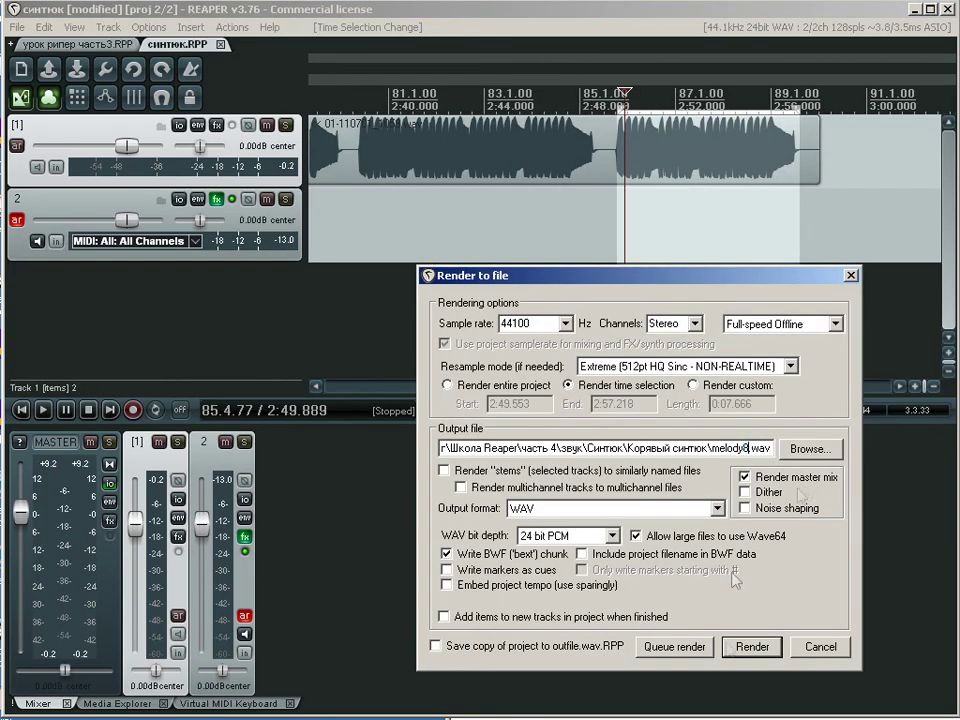
pyautogui.press('Escape')
# - Review the render queue, render all queued files, and close the queue
pyautogui.scroll(-5, 701, 272)
pyautogui.moveTo(515, 390); pyautogui.dragTo(505, 390)
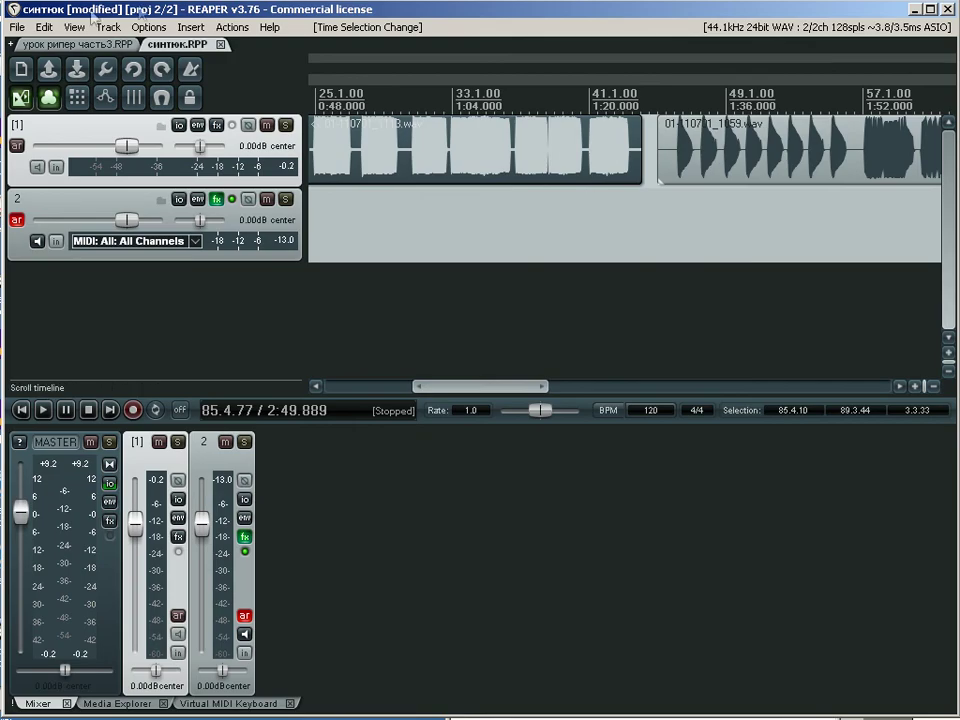
pyautogui.click(14, 28)
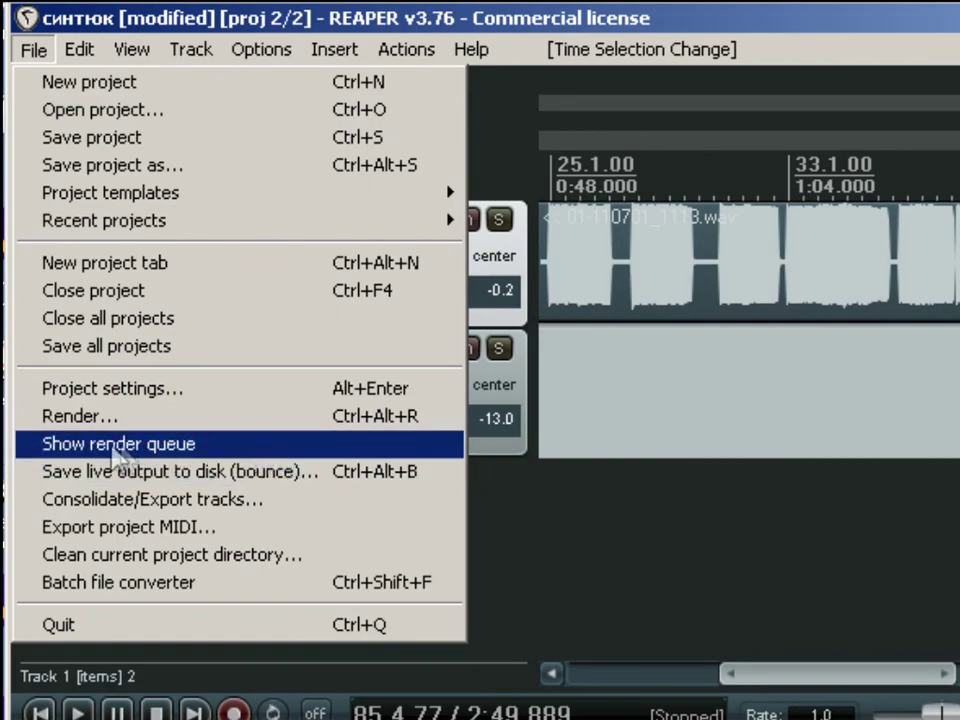
pyautogui.click(163, 446)
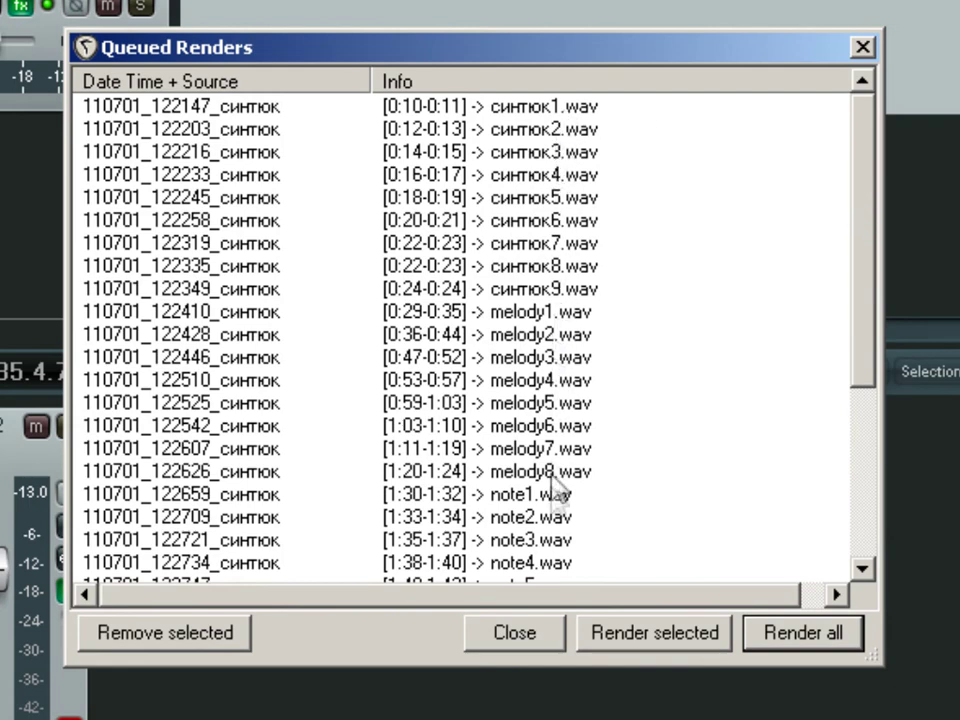
pyautogui.moveTo(868, 365); pyautogui.dragTo(856, 314)
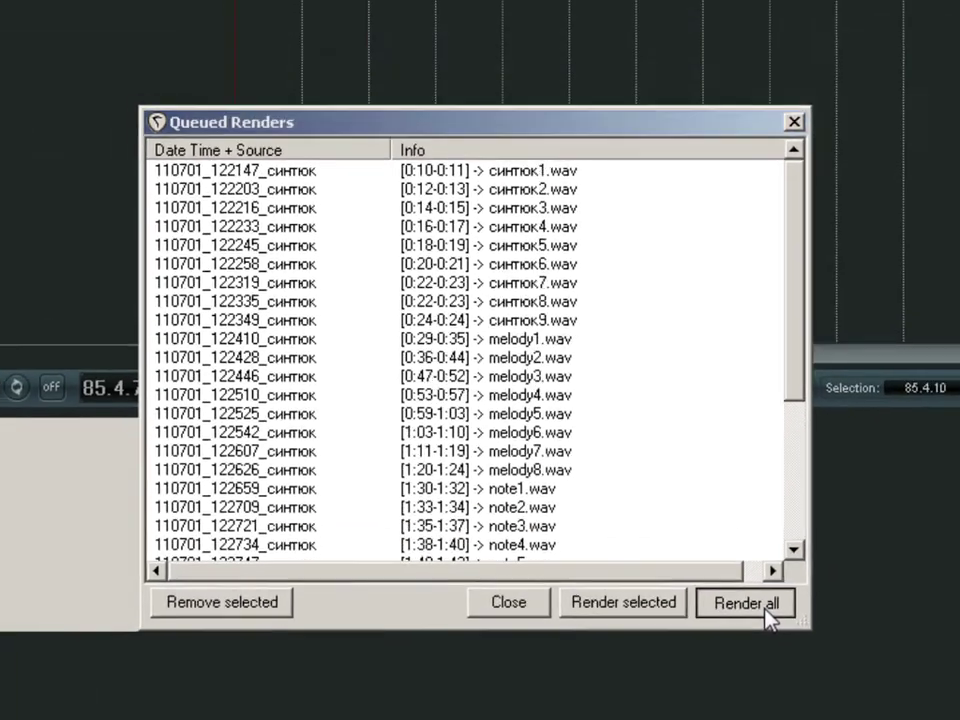
pyautogui.click(829, 650)
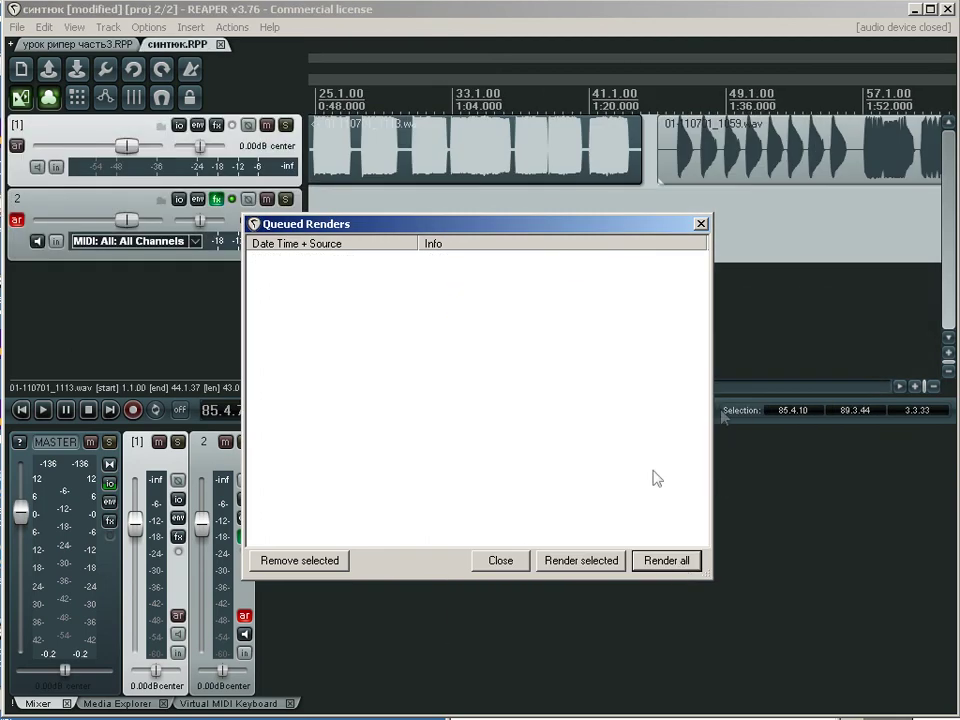
pyautogui.click(520, 561)
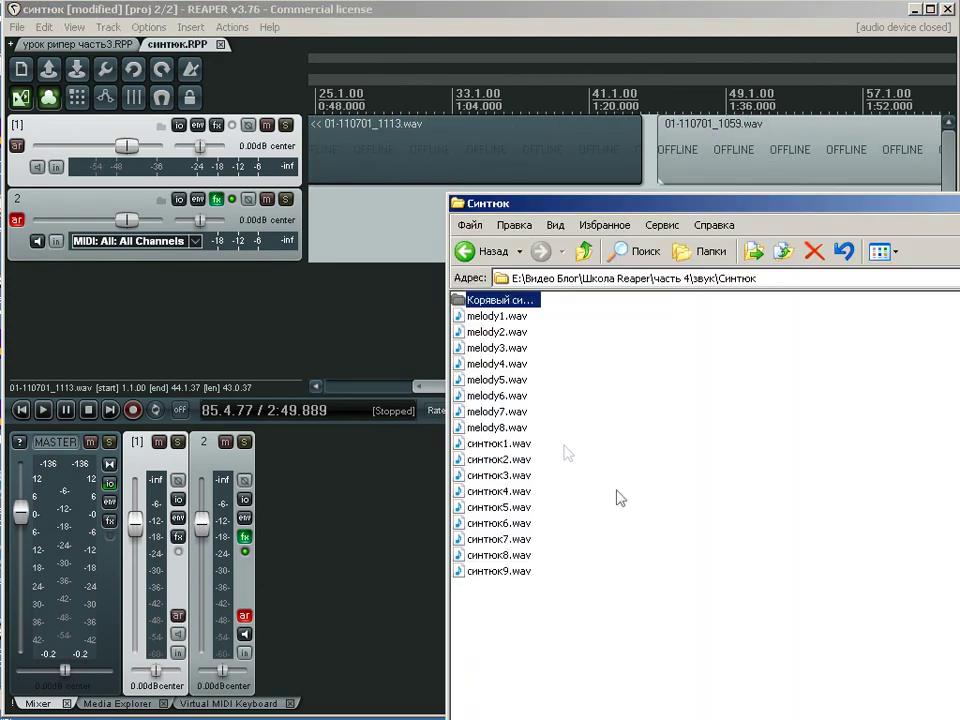
# - Check the rendered WAV files in the Синтюк folder and its Корявый синтюк subfolder in Windows Explorer
pyautogui.moveTo(539, 205); pyautogui.dragTo(267, 118)
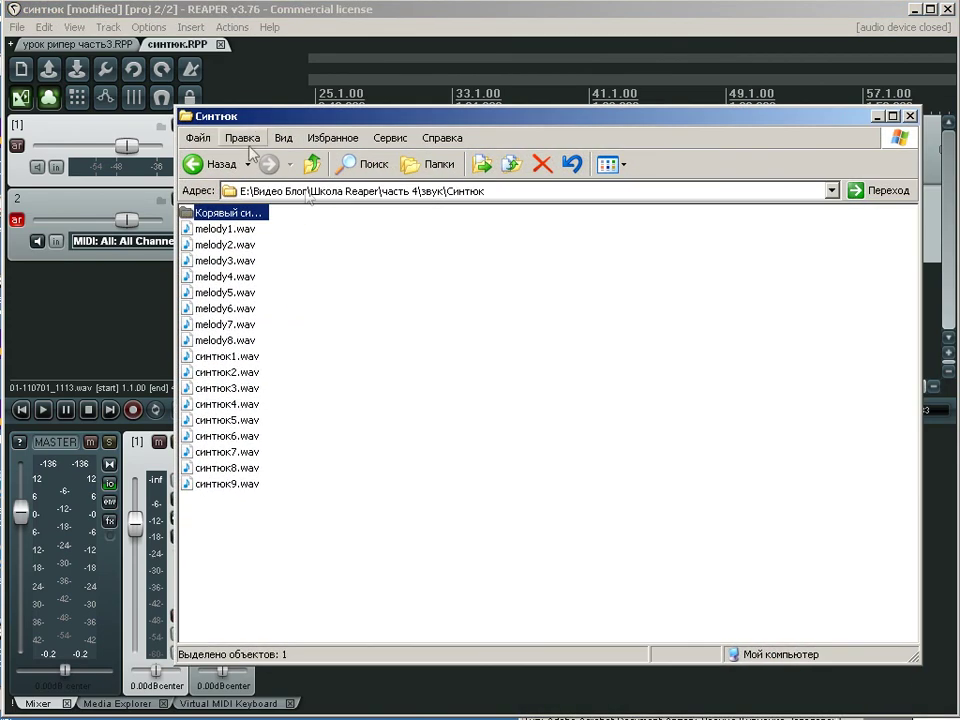
pyautogui.click(279, 354)
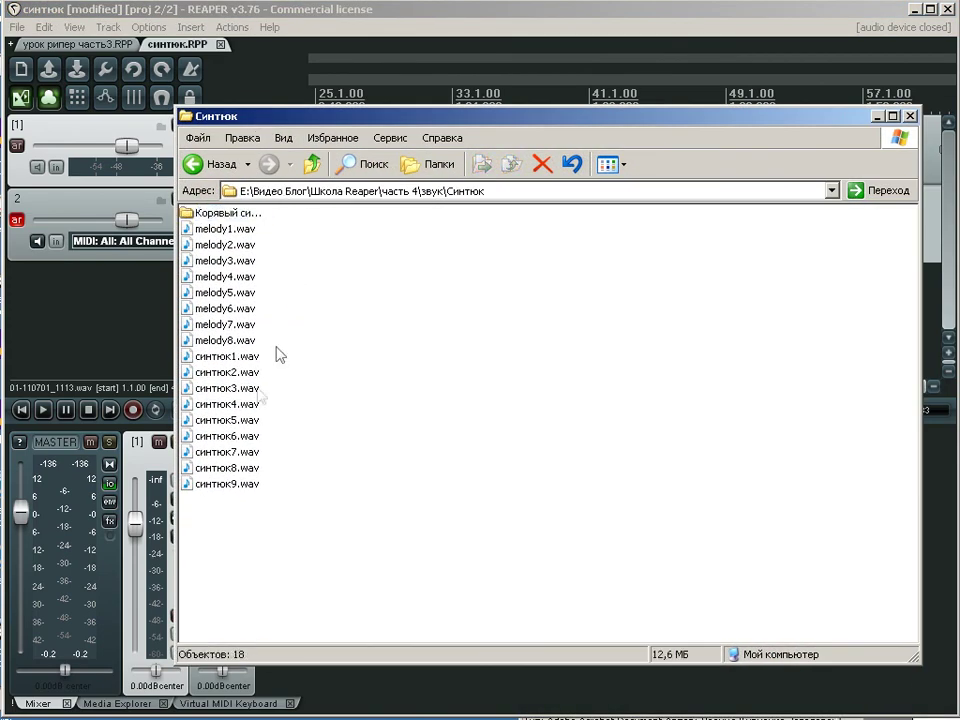
pyautogui.doubleClick(221, 216)
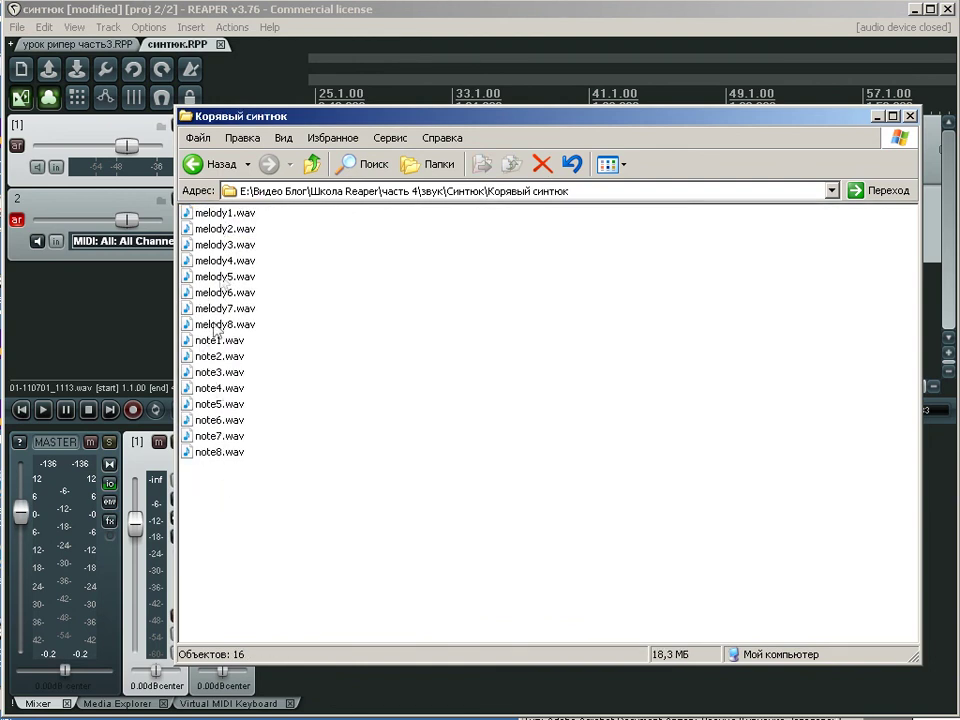
pyautogui.click(207, 164)
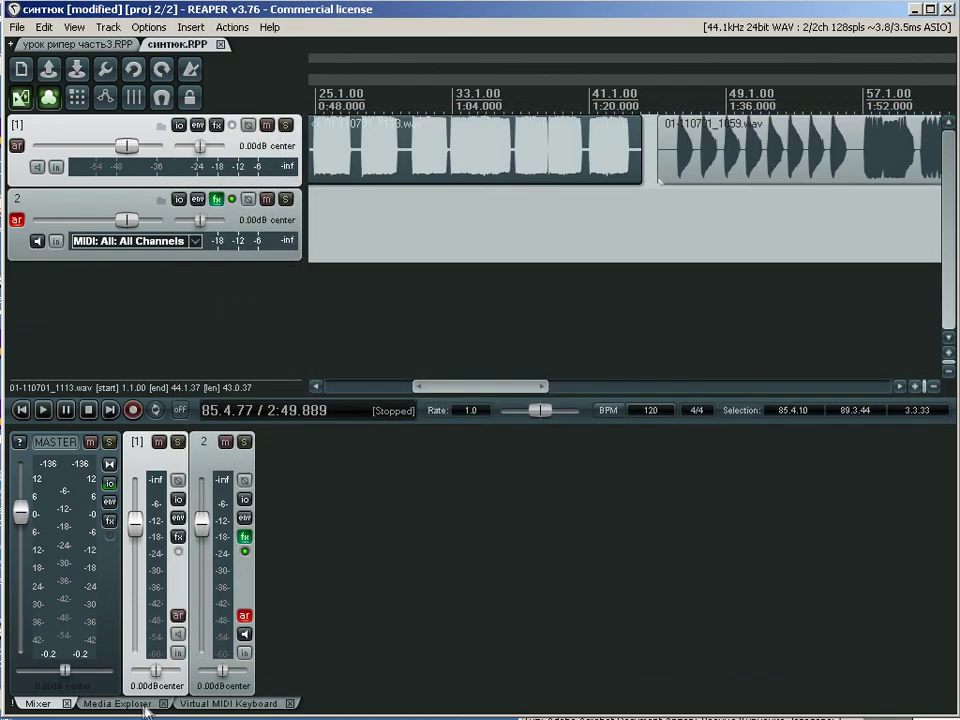
# - In REAPER's Media Explorer, browse to the folder E:\Видео Блог\Школа Reaper\часть 4\звук\Синтюк
pyautogui.click(145, 704)
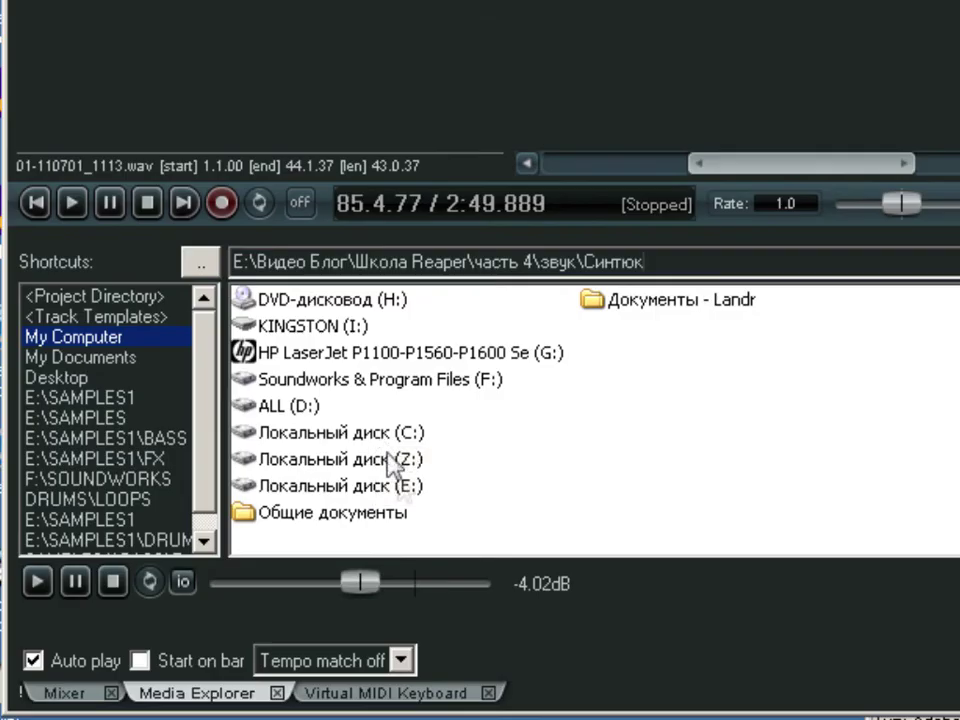
pyautogui.doubleClick(409, 488)
pyautogui.click(317, 257)
pyautogui.write('E:\\Видео Блог\\Школа Reaper\\часть 4\\звук\\Синтюк')
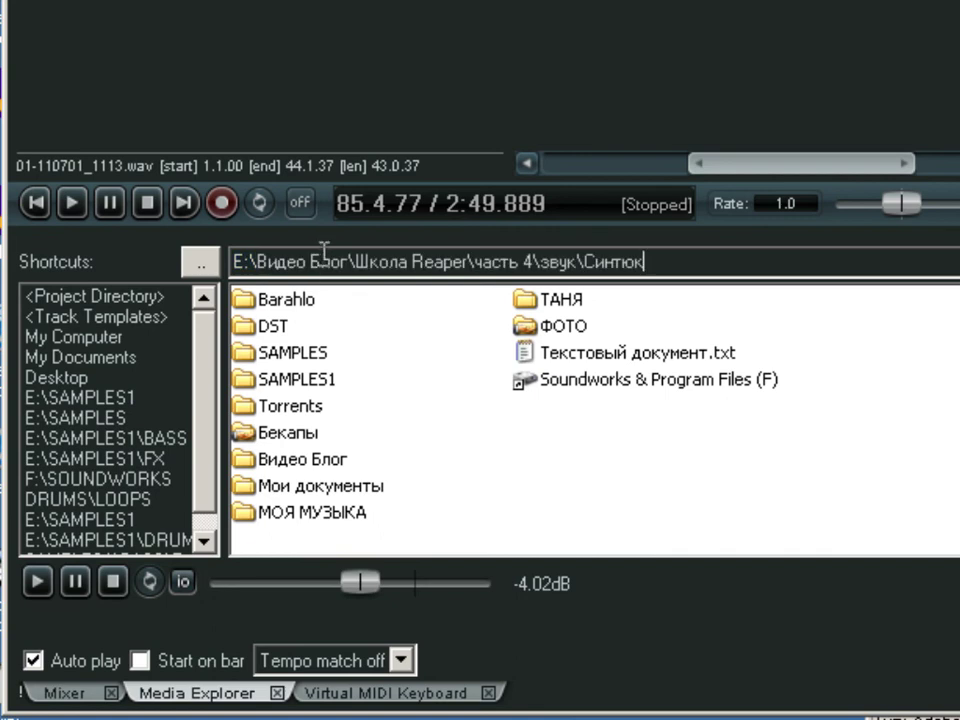
pyautogui.doubleClick(341, 466)
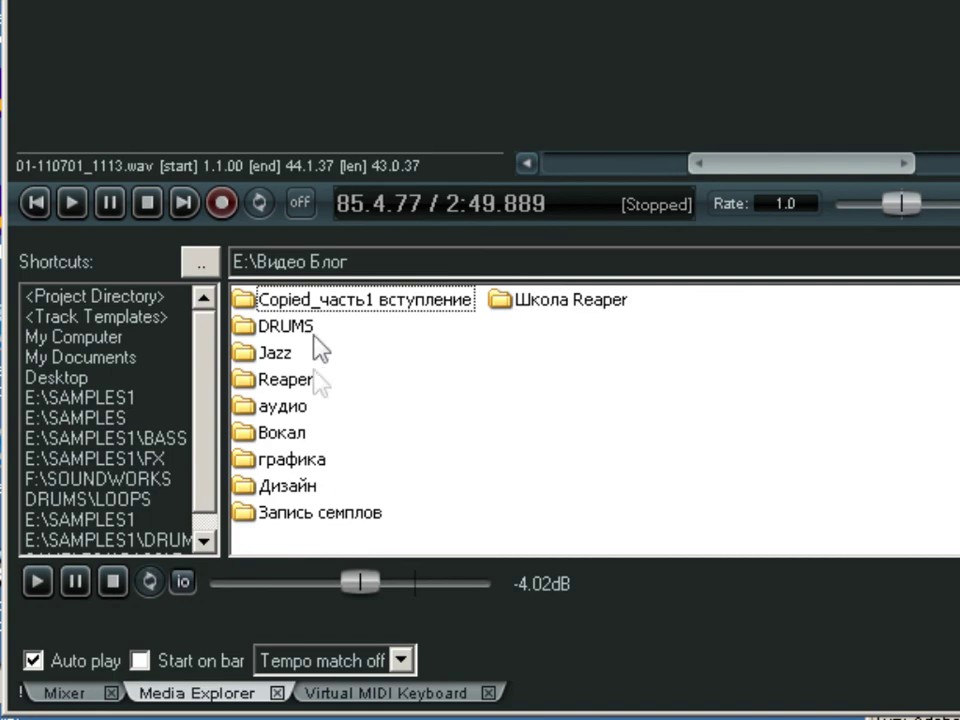
pyautogui.doubleClick(545, 315)
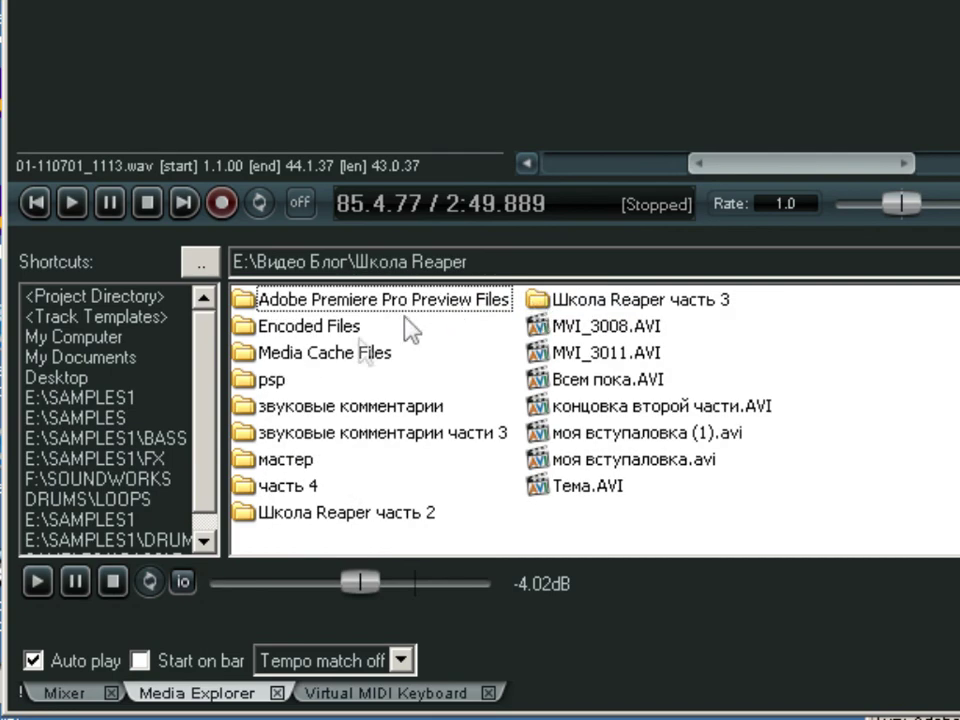
pyautogui.doubleClick(302, 486)
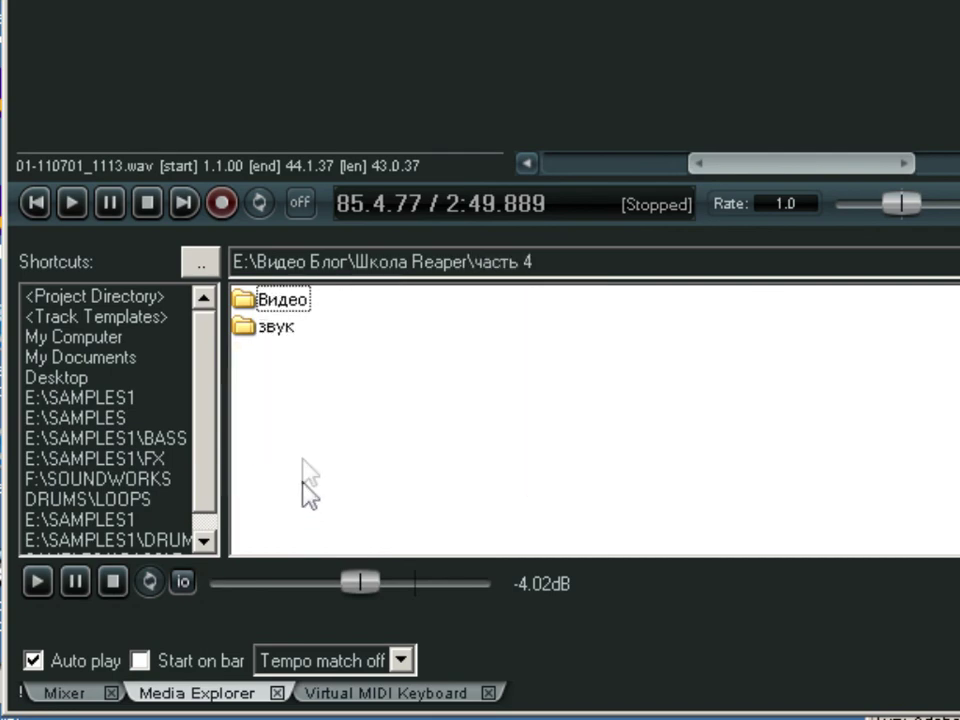
pyautogui.doubleClick(277, 327)
pyautogui.doubleClick(276, 300)
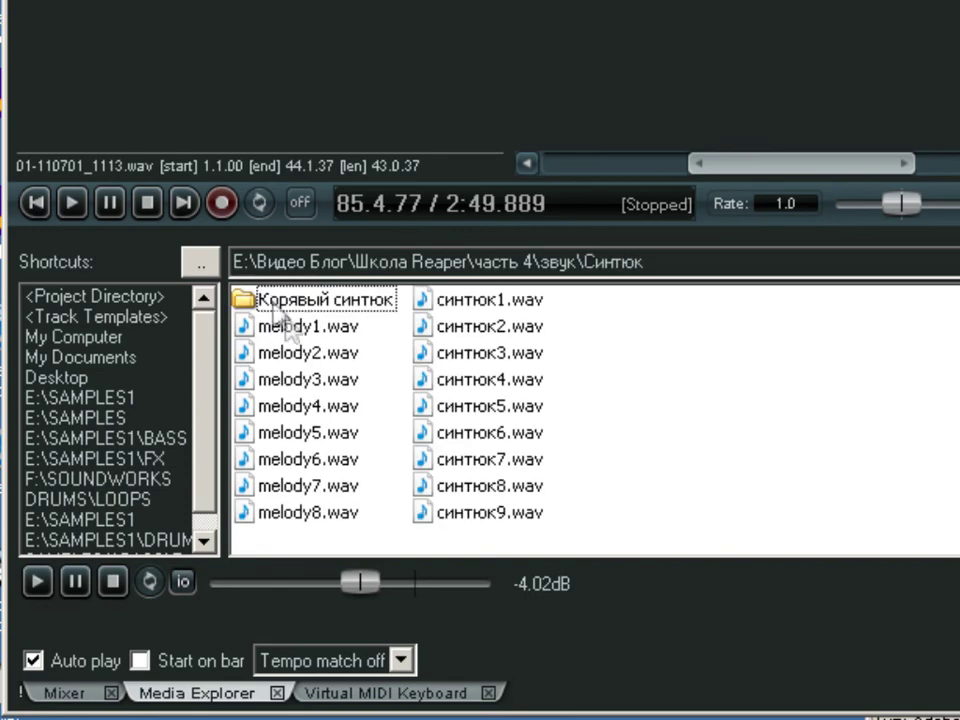
# - Audition melody1.wav, melody2.wav and several of the синтюк samples, comparing синтюк7, синтюк8 and синтюк9
pyautogui.click(287, 326)
pyautogui.click(300, 352)
pyautogui.click(462, 326)
pyautogui.click(469, 382)
pyautogui.click(468, 434)
pyautogui.click(468, 460)
pyautogui.click(472, 514)
pyautogui.click(470, 486)
pyautogui.click(486, 513)
pyautogui.click(485, 460)
pyautogui.click(490, 487)
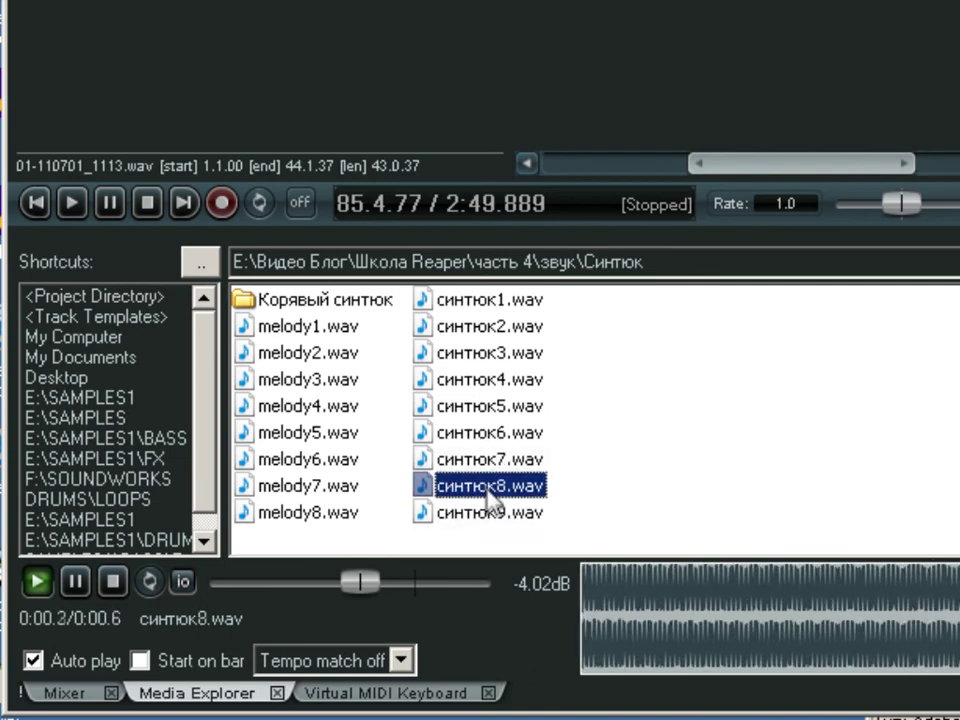
# - Delete синтюк8.wav from the sample folder
pyautogui.click(535, 485)
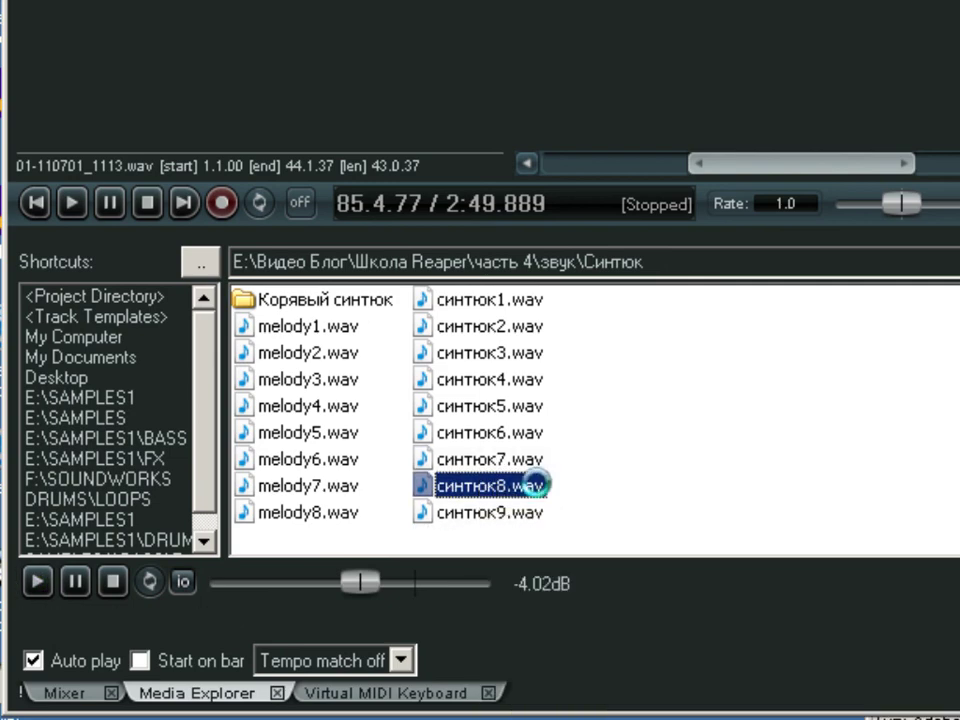
pyautogui.rightClick(535, 485)
pyautogui.click(592, 422)
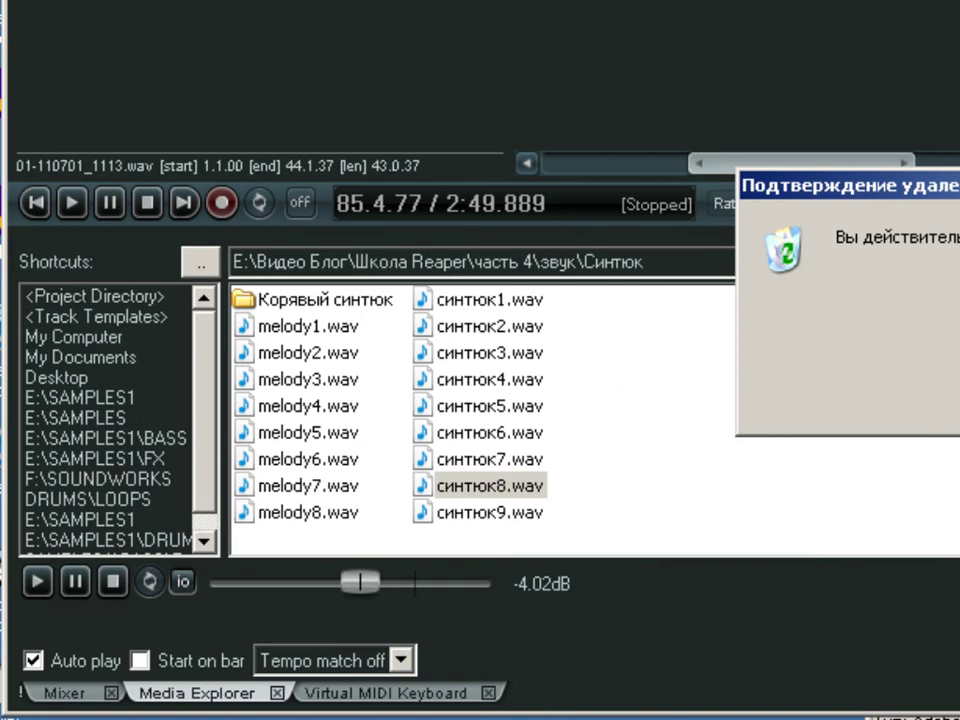
pyautogui.click(883, 405)
# - Audition the samples from синтюк7.wav back to синтюк2.wav
pyautogui.click(520, 460)
pyautogui.click(514, 434)
pyautogui.click(516, 408)
pyautogui.click(512, 380)
pyautogui.click(510, 354)
pyautogui.click(503, 322)
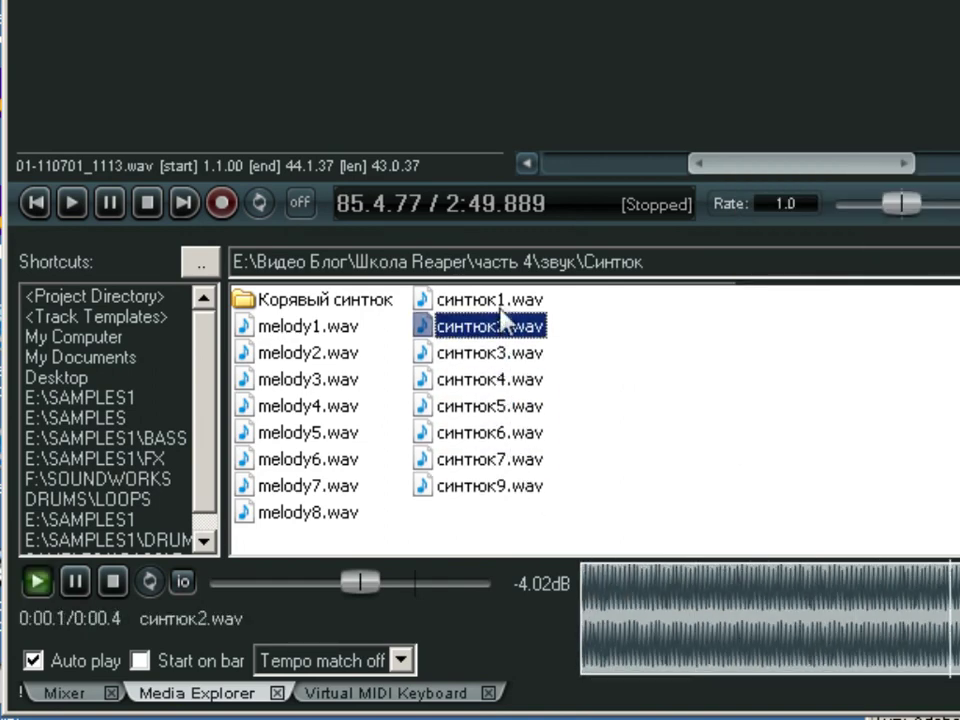
# - Audition синтюк1.wav, then open the Корявый синтюк folder and audition its samples from note1.wav through note8.wav
pyautogui.click(497, 300)
pyautogui.doubleClick(290, 301)
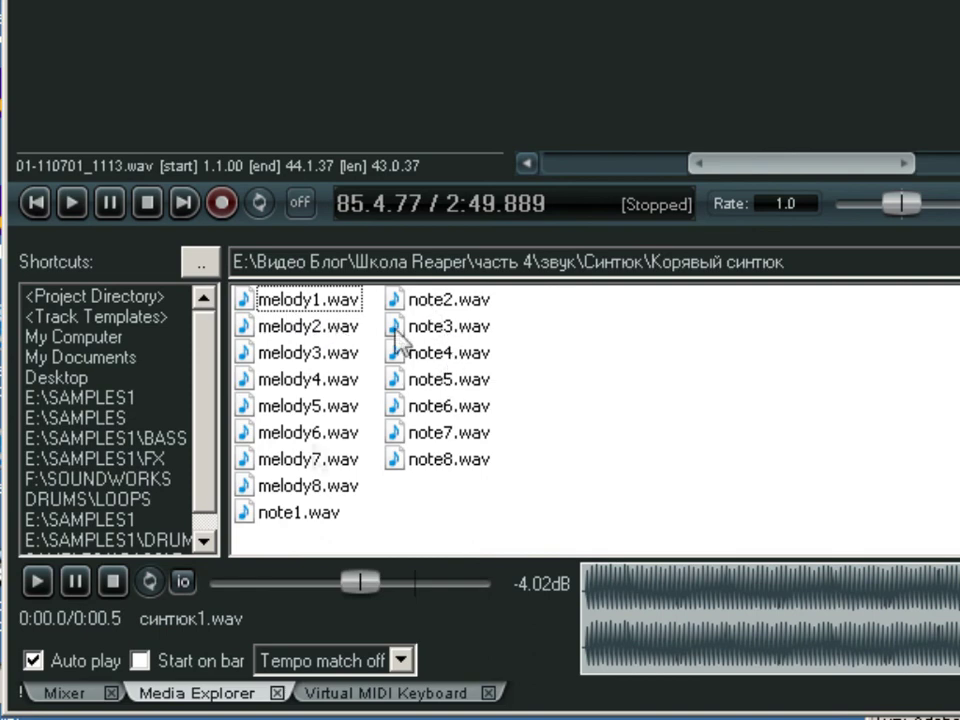
pyautogui.click(310, 516)
pyautogui.press('Down')
pyautogui.press('Down')
pyautogui.press('Down')
pyautogui.press('Down')
pyautogui.press('Down')
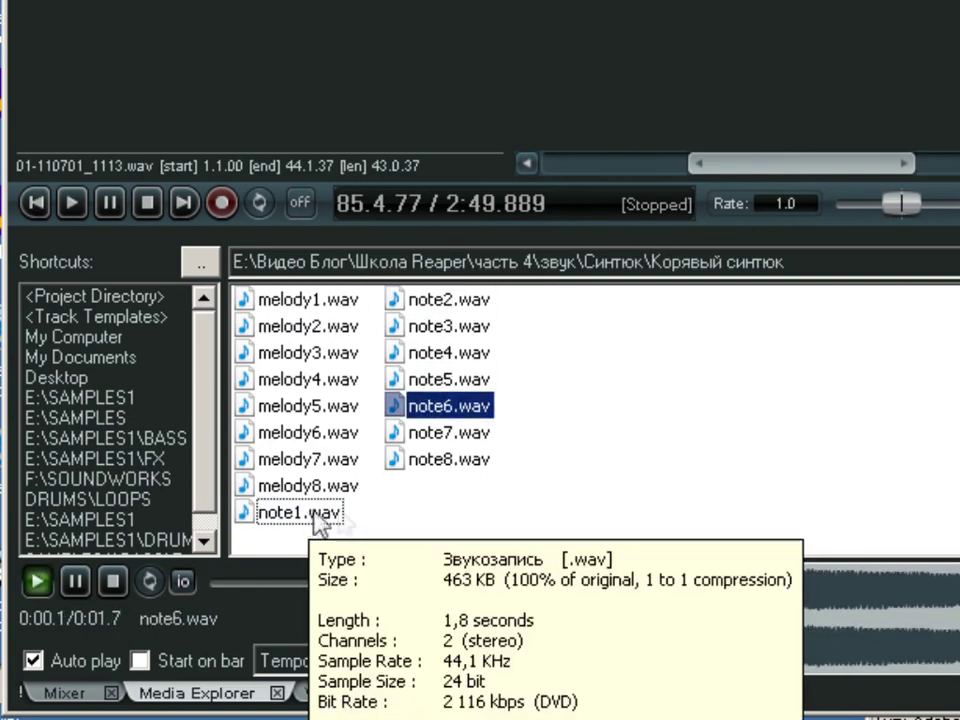
pyautogui.press('Down')
pyautogui.press('Down')
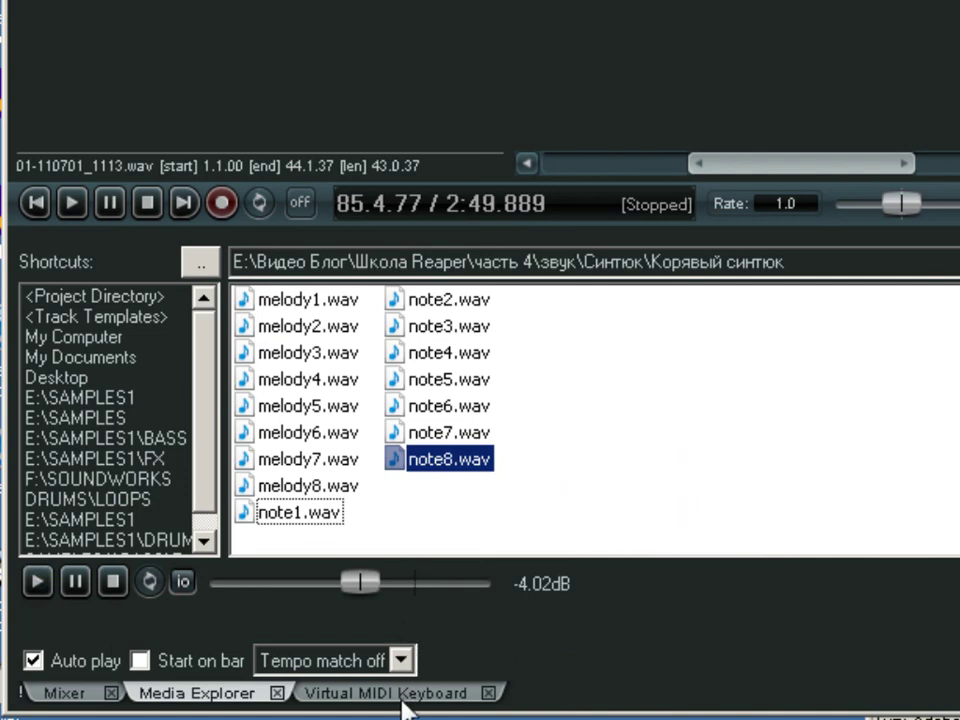
# - Open ReaSamplOmatic5000 on track 2 and load note1.wav from the Корявый синтюк folder, using the full length of the sample
pyautogui.click(45, 693)
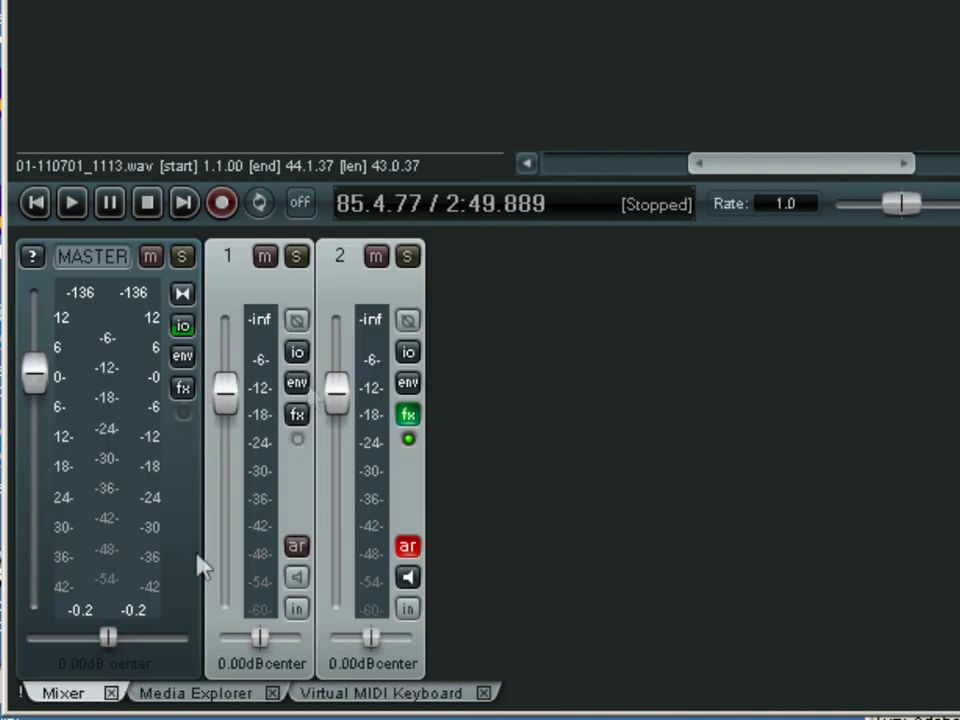
pyautogui.moveTo(490, 234); pyautogui.dragTo(305, 0)
pyautogui.click(375, 135)
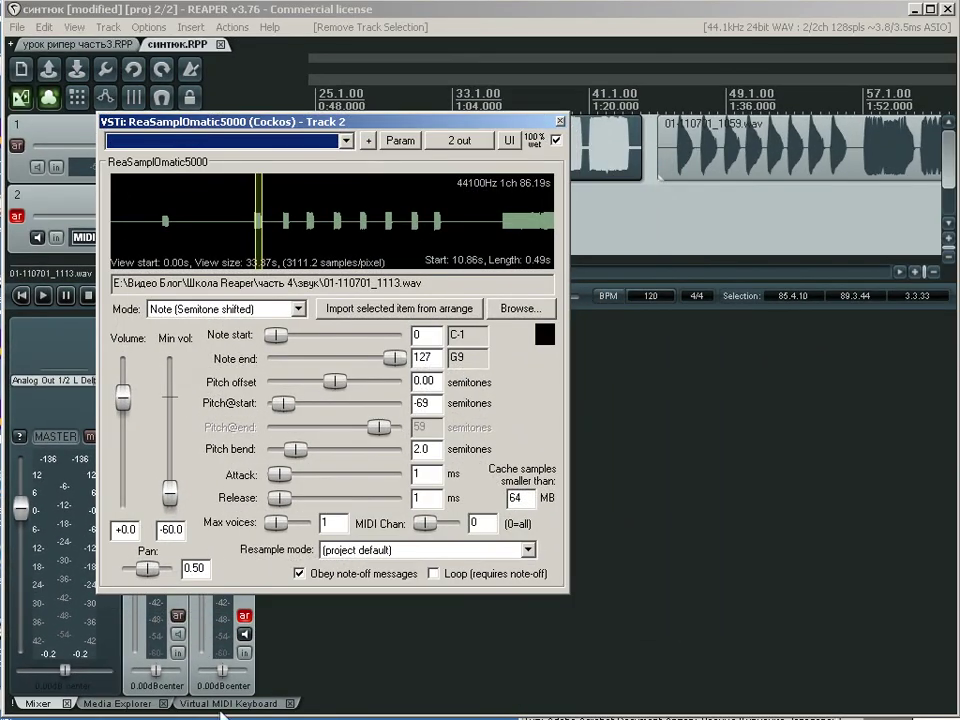
pyautogui.click(224, 704)
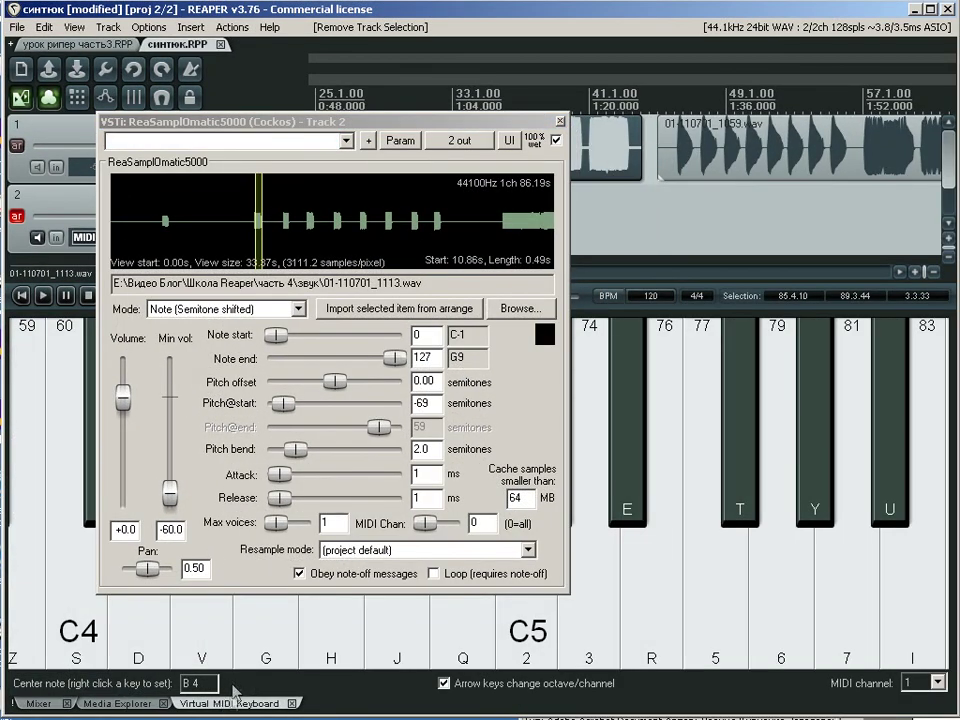
pyautogui.click(118, 704)
pyautogui.moveTo(280, 121); pyautogui.dragTo(581, 95)
pyautogui.moveTo(200, 481); pyautogui.dragTo(563, 228)
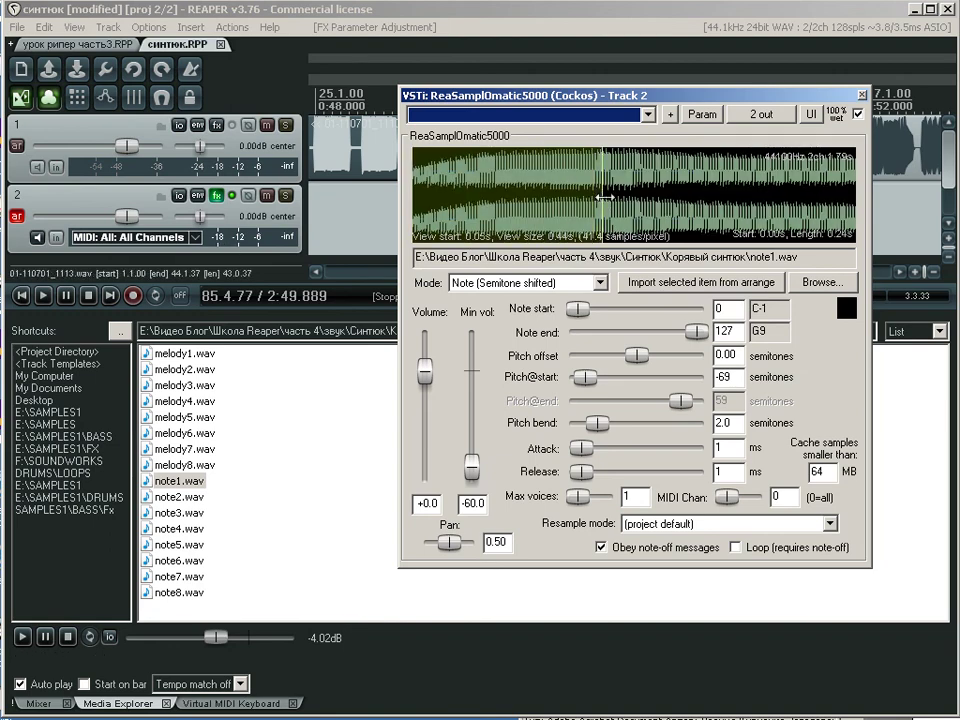
pyautogui.scroll(-3, 526, 165)
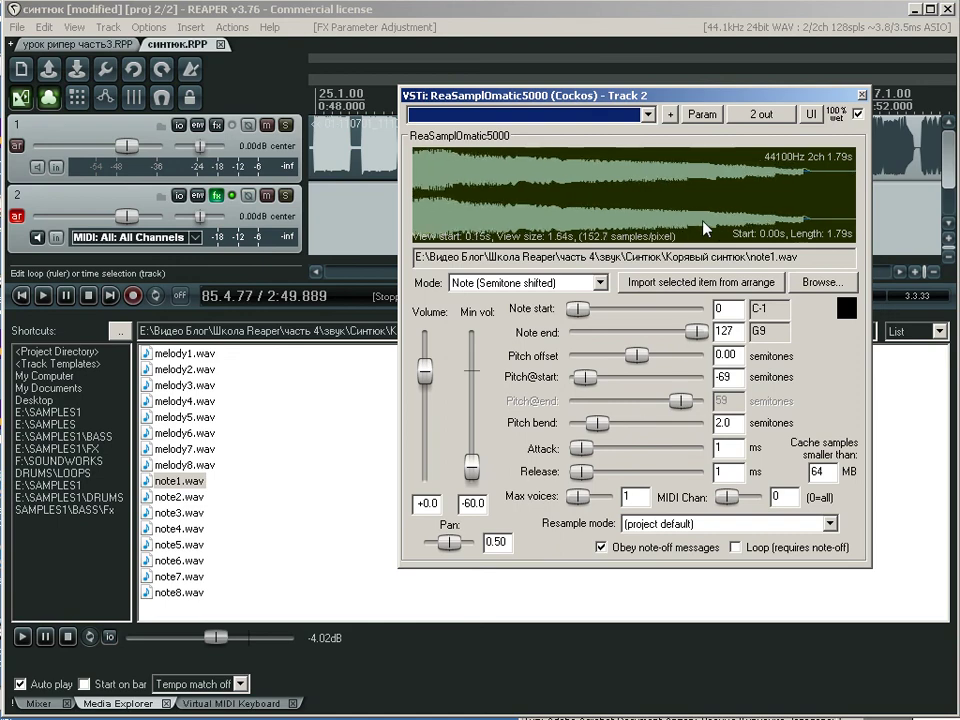
# - Play several high and low notes on the virtual MIDI keyboard to hear note1.wav at different pitches
pyautogui.click(237, 706)
pyautogui.click(461, 620)
pyautogui.click(697, 620)
pyautogui.click(331, 600)
pyautogui.click(223, 597)
pyautogui.click(130, 598)
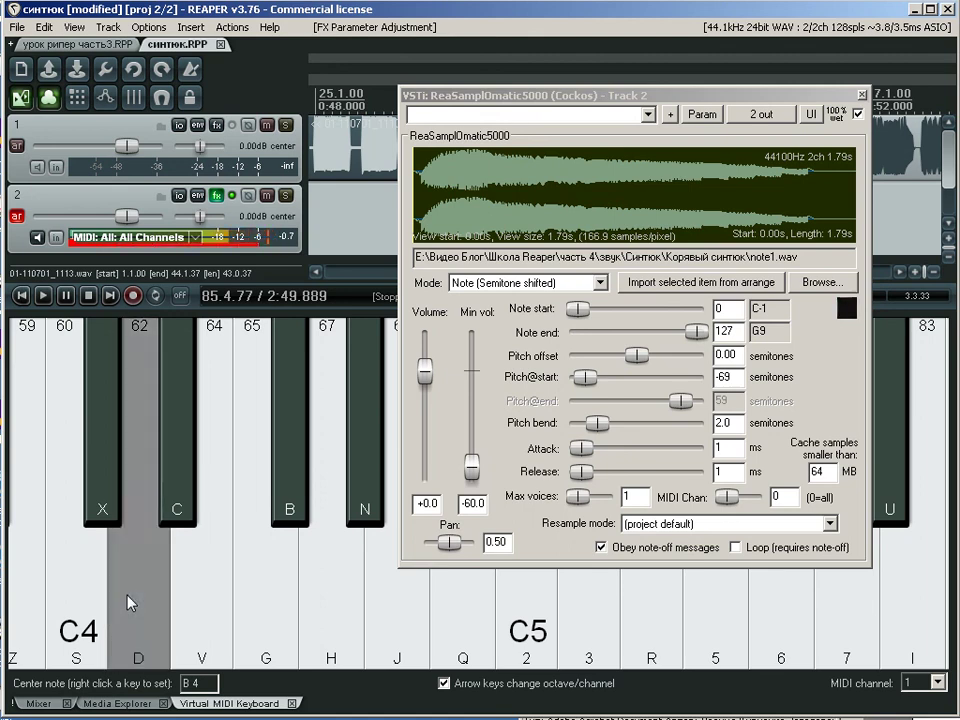
pyautogui.click(130, 600)
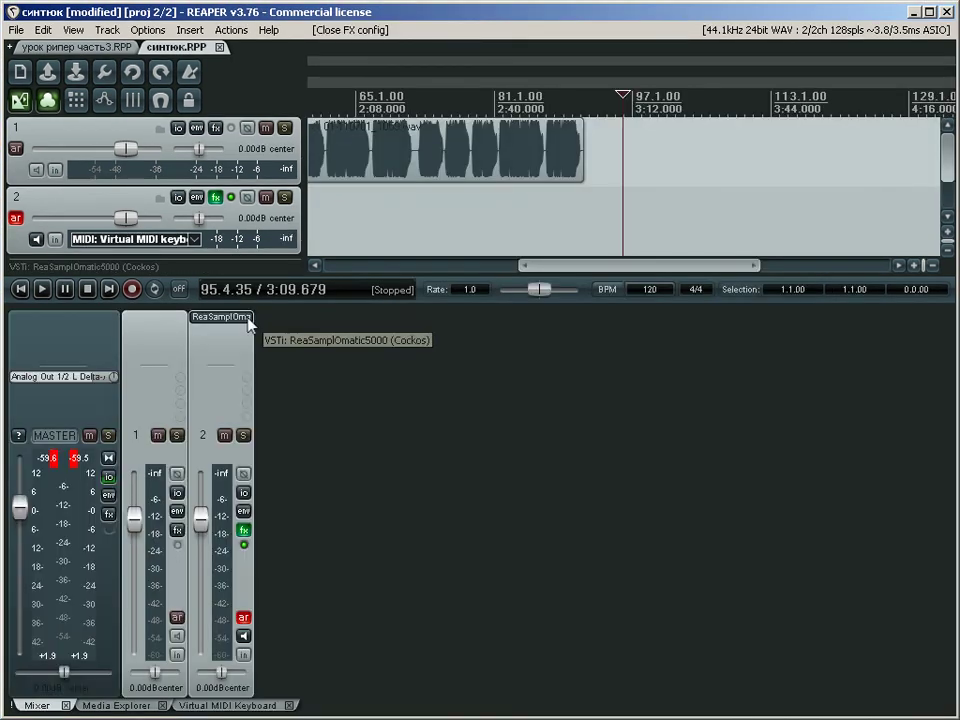
# - Open the empty ReaSamplOmatic5000 on track 2 and load синтюк1.wav into it from Media Explorer
pyautogui.click(246, 321)
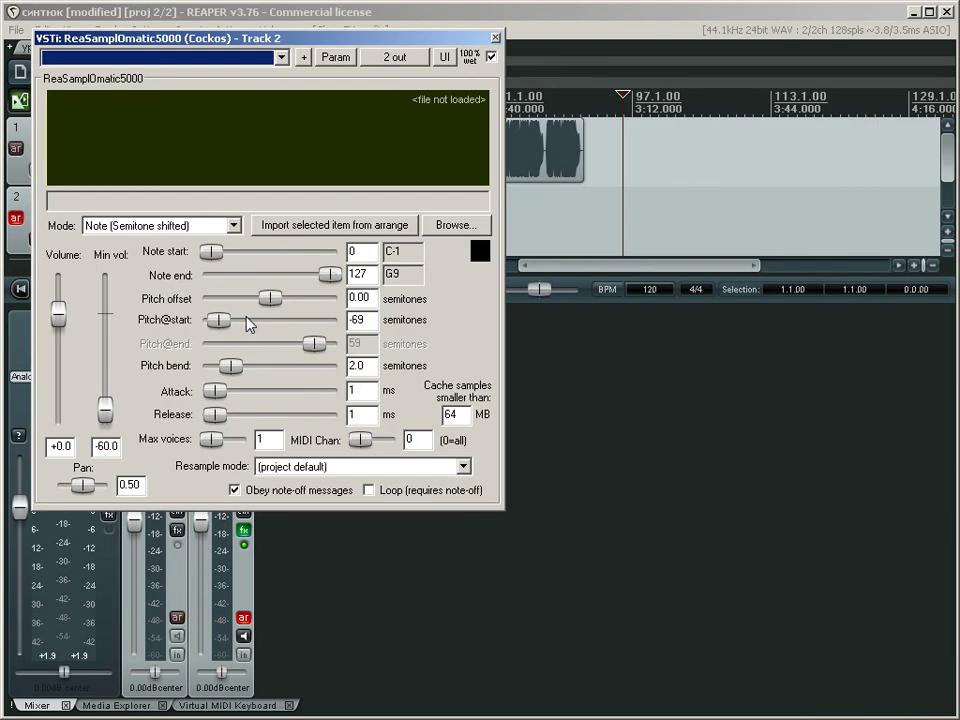
pyautogui.click(113, 706)
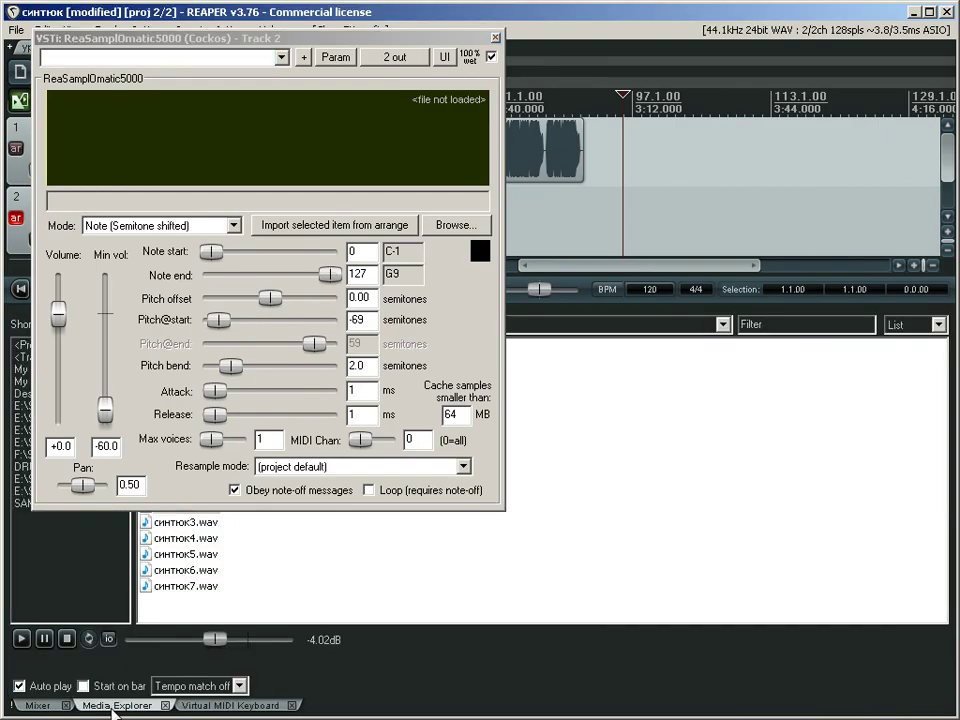
pyautogui.moveTo(241, 37); pyautogui.dragTo(568, 26)
pyautogui.click(180, 491)
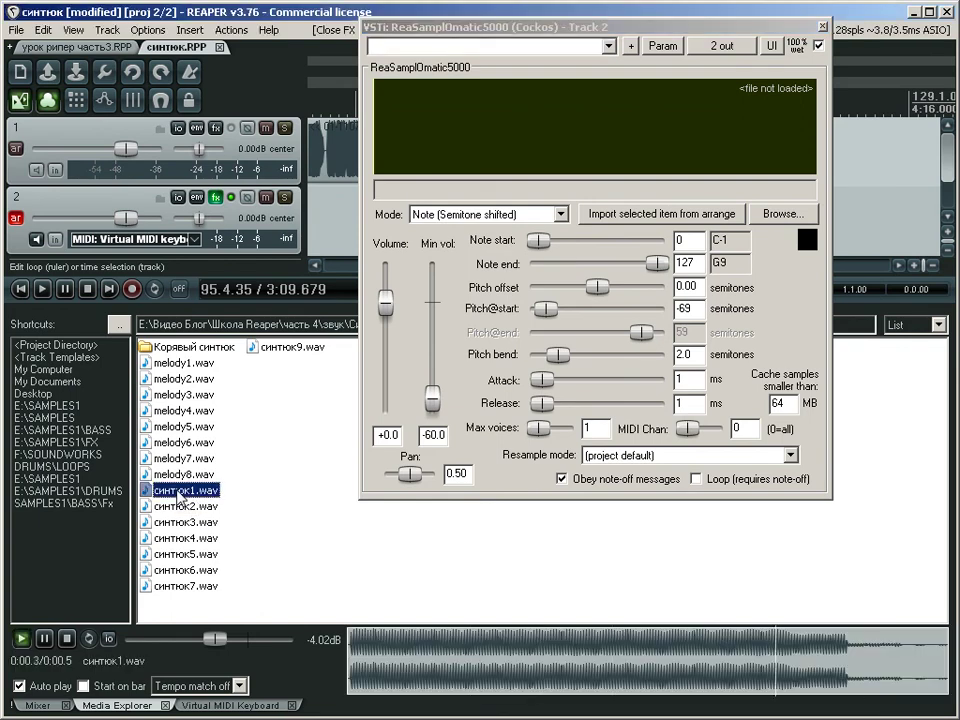
pyautogui.moveTo(180, 491); pyautogui.dragTo(465, 146)
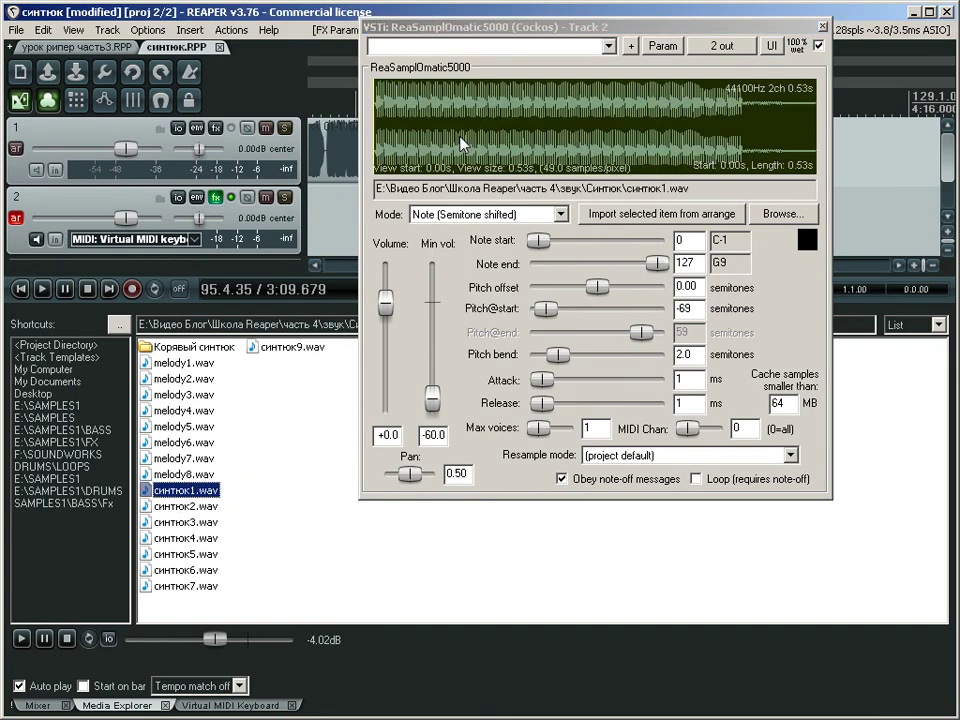
# - Set the sampler mode to Freely configurable shifted and test it across the virtual MIDI keyboard
pyautogui.click(437, 215)
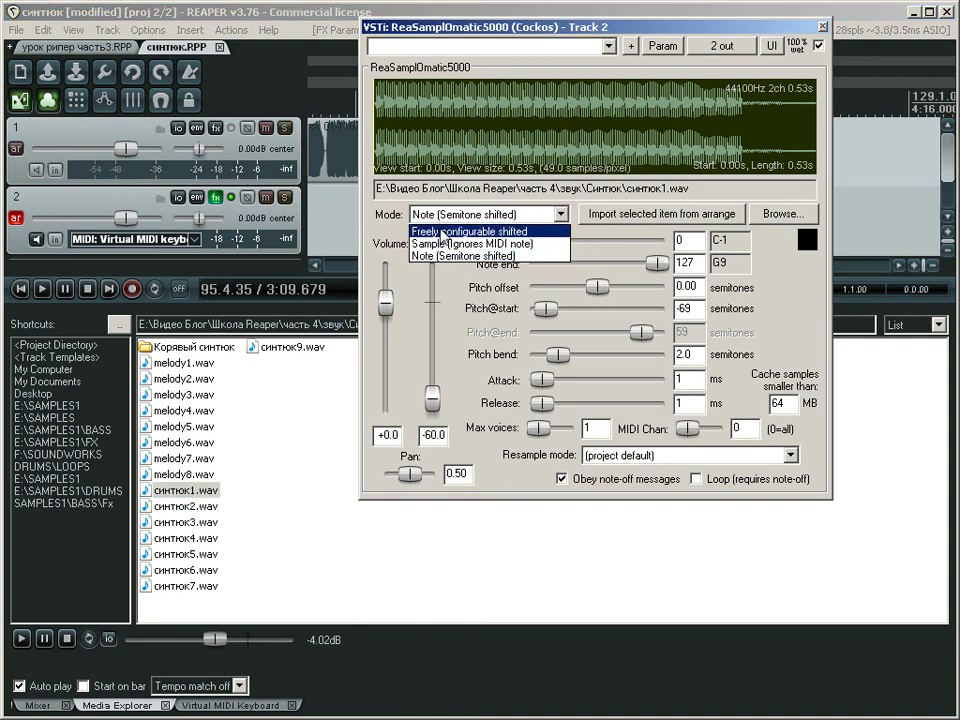
pyautogui.click(442, 232)
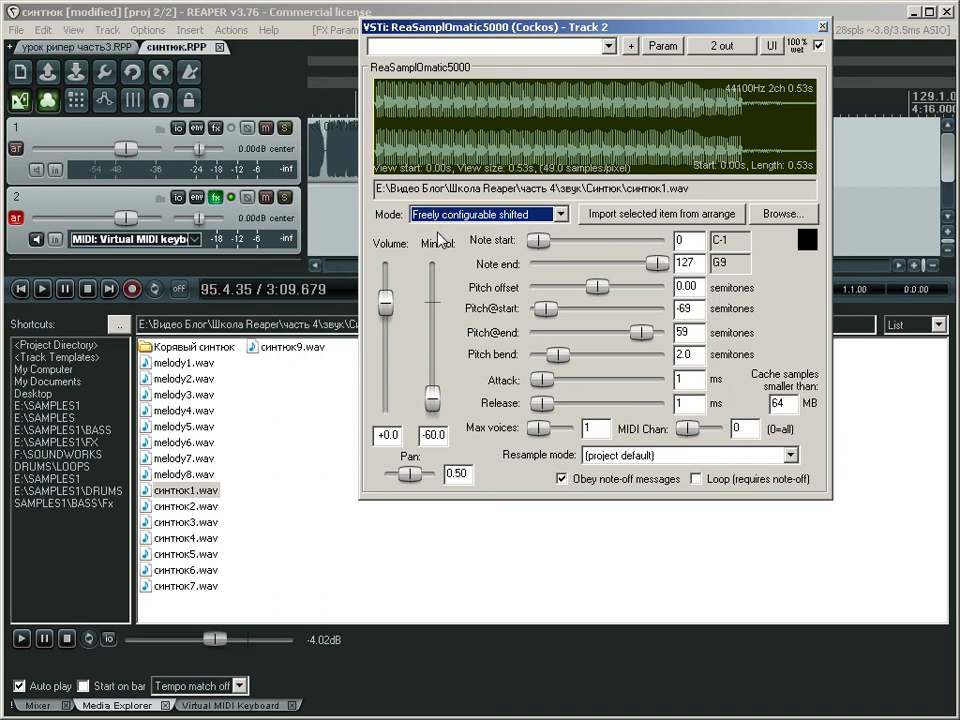
pyautogui.click(235, 705)
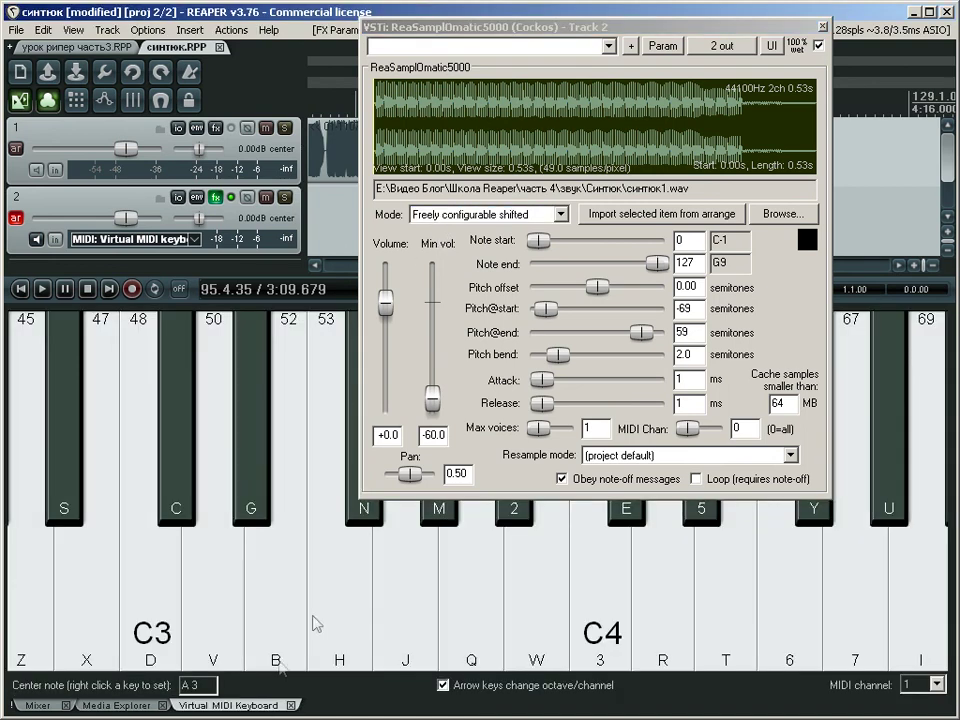
pyautogui.moveTo(178, 455); pyautogui.dragTo(595, 455)
# - Set the sampler mode to Sample (Ignores MIDI note) and play various keys on the virtual MIDI keyboard
pyautogui.click(558, 214)
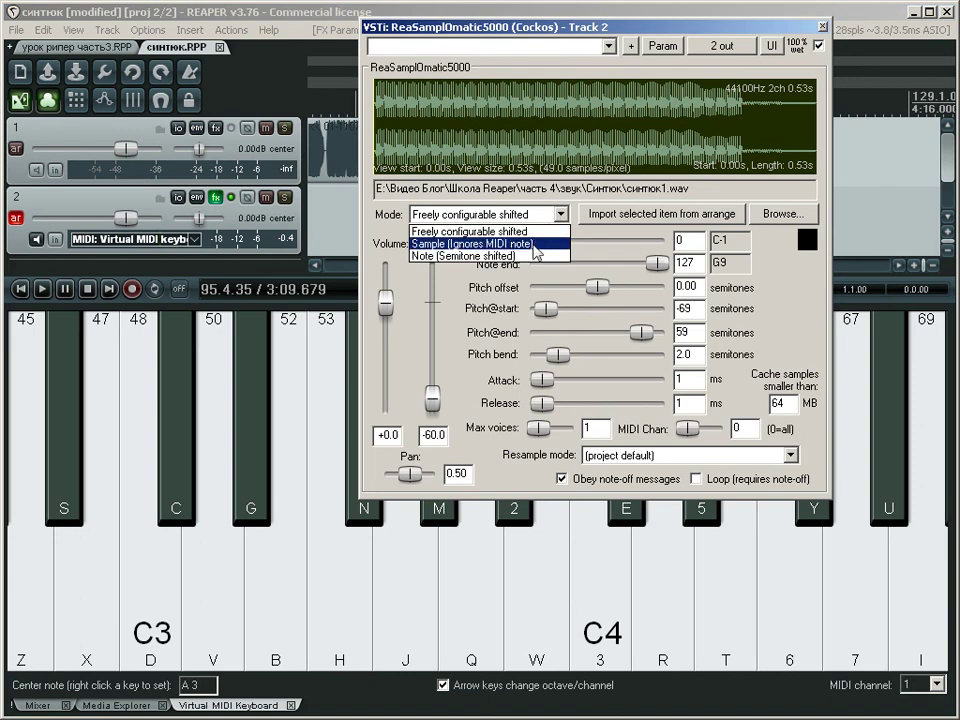
pyautogui.click(515, 245)
pyautogui.click(471, 580)
pyautogui.click(724, 578)
pyautogui.click(402, 595)
pyautogui.click(150, 600)
pyautogui.click(789, 595)
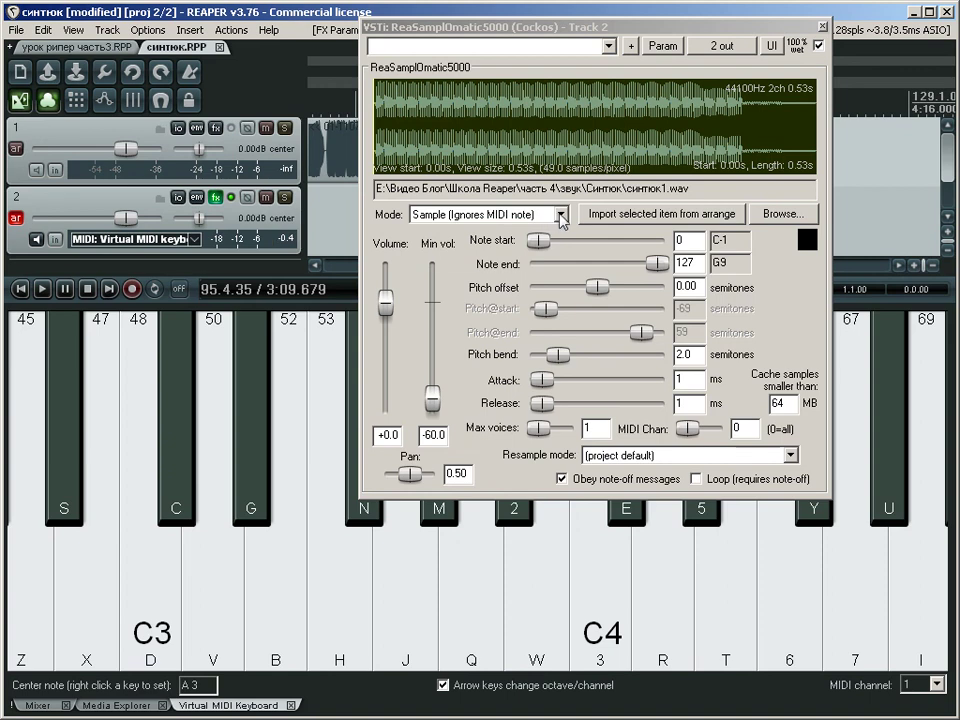
# - Set the sampler mode to Note (Semitone shifted) and play a few notes to hear the pitch change
pyautogui.click(561, 216)
pyautogui.click(537, 255)
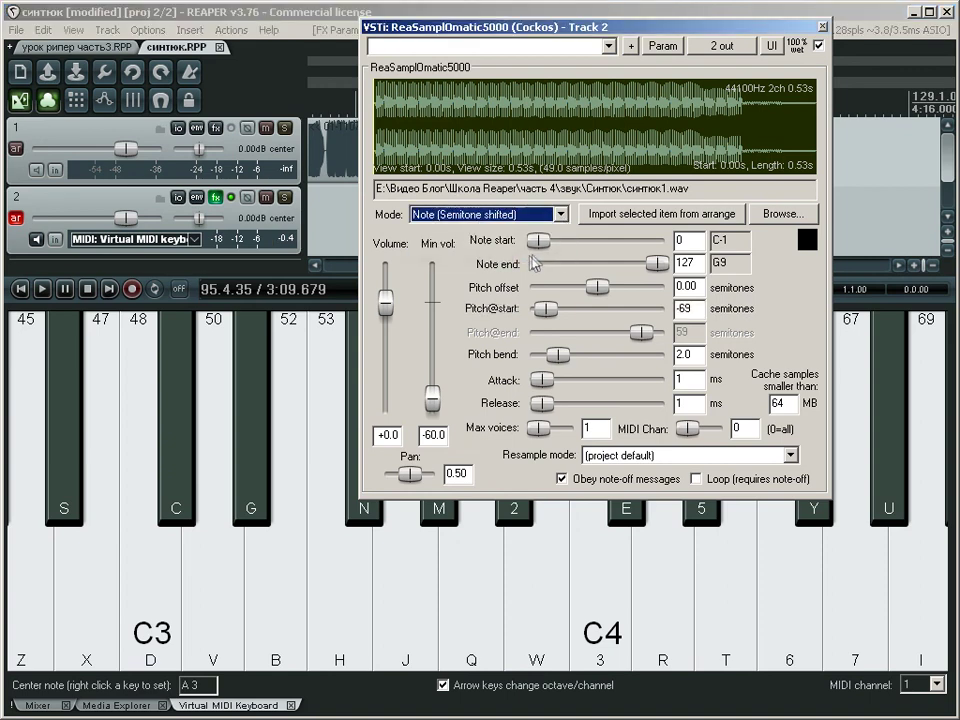
pyautogui.press('3')
pyautogui.press('7')
pyautogui.press('v')
pyautogui.press('h')
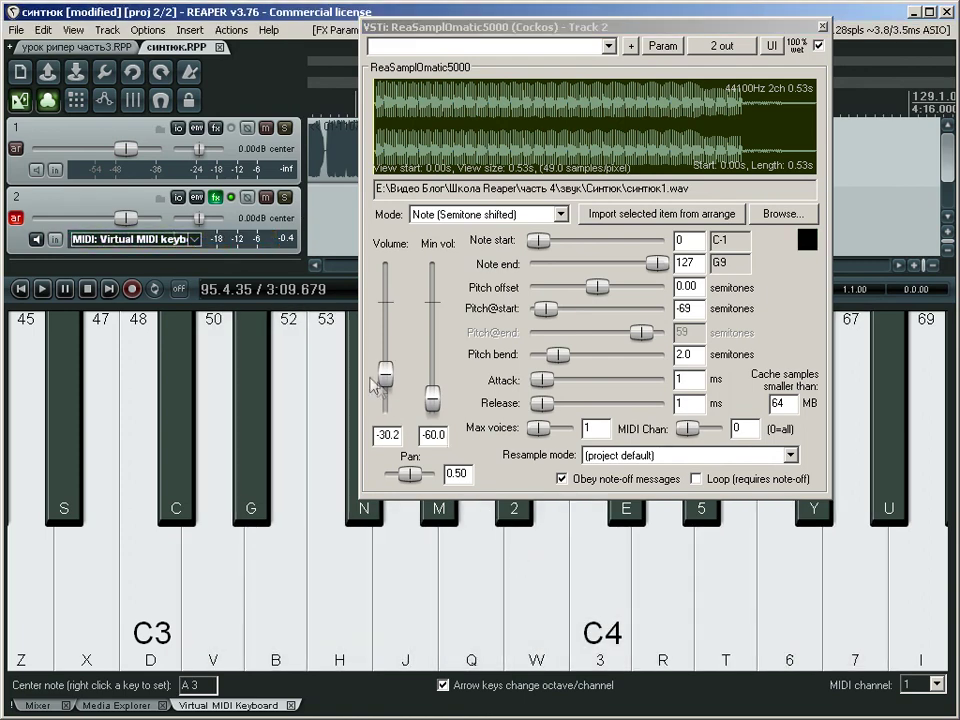
# - Try out the sampler's volume and pan, returning them to +0.0 and 0.50
pyautogui.doubleClick(386, 277)
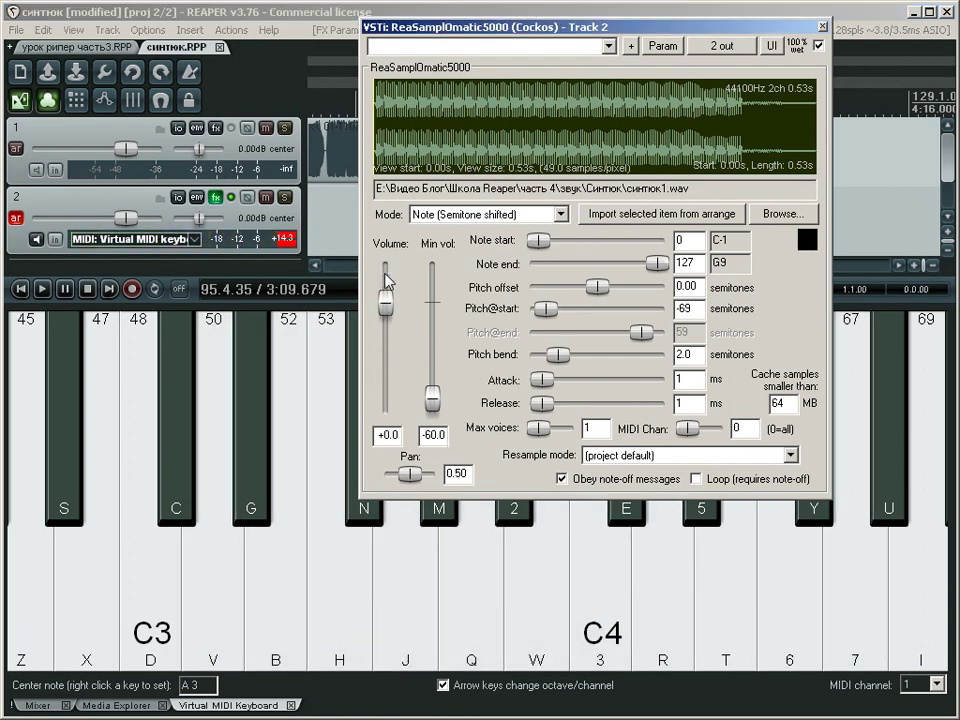
pyautogui.doubleClick(410, 474)
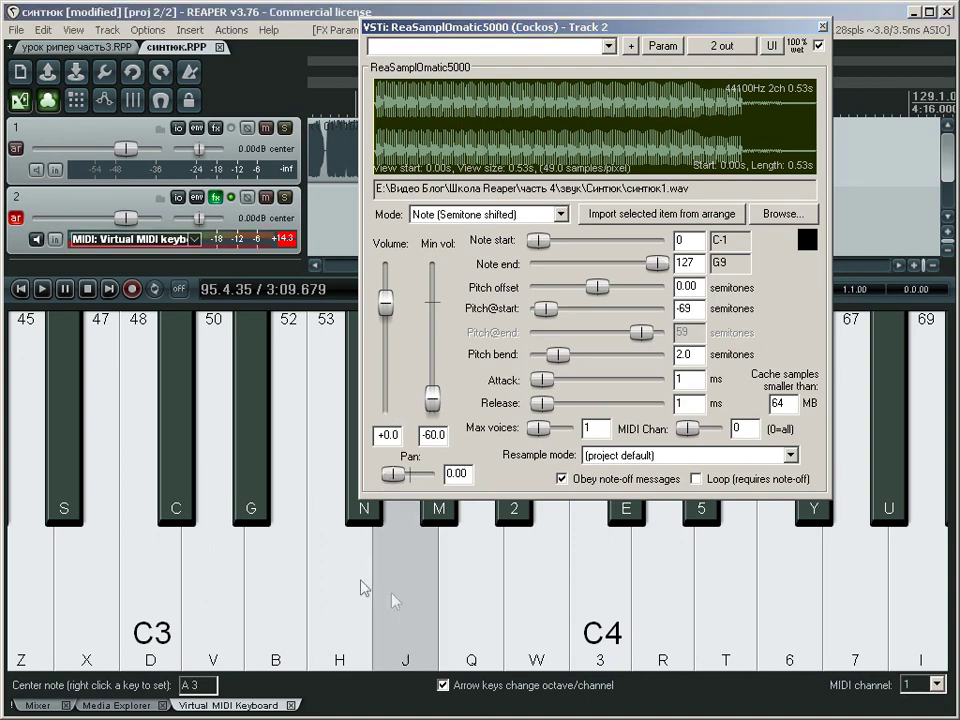
pyautogui.moveTo(405, 474); pyautogui.dragTo(422, 474)
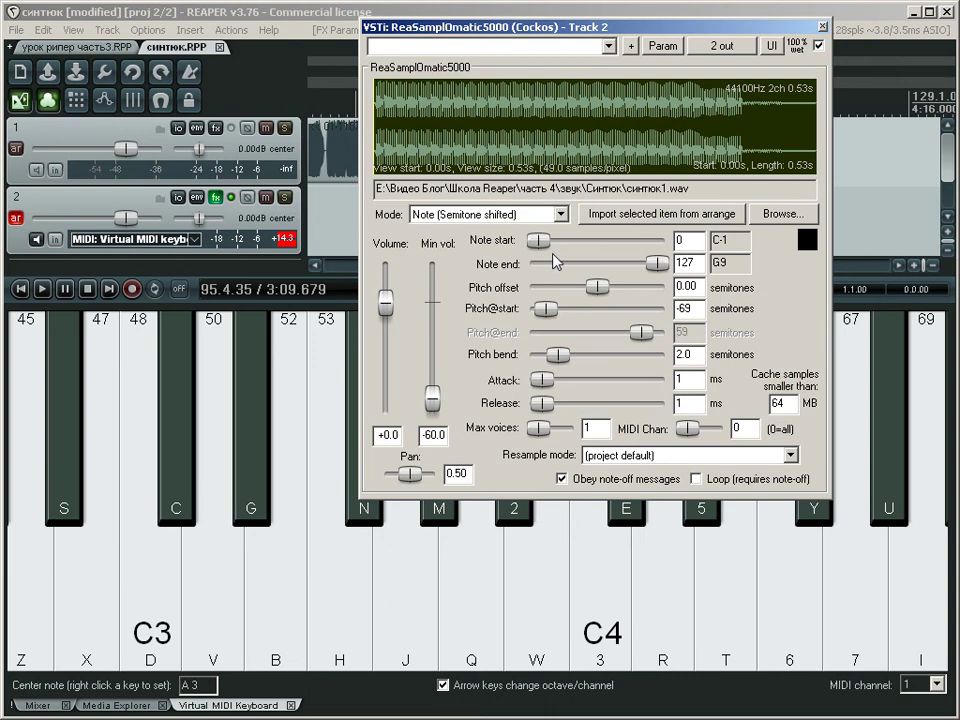
# - Limit the sample's key range by setting Note start to 52 (E3) and Note end to 53 (F3)
pyautogui.moveTo(541, 241); pyautogui.dragTo(589, 254)
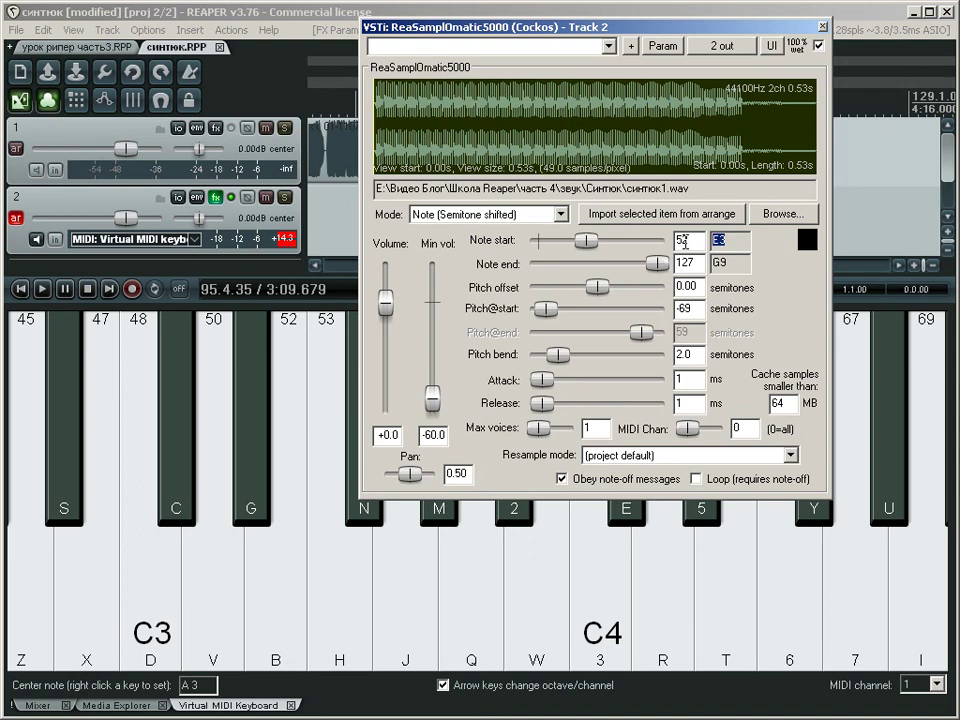
pyautogui.moveTo(658, 265); pyautogui.dragTo(590, 270)
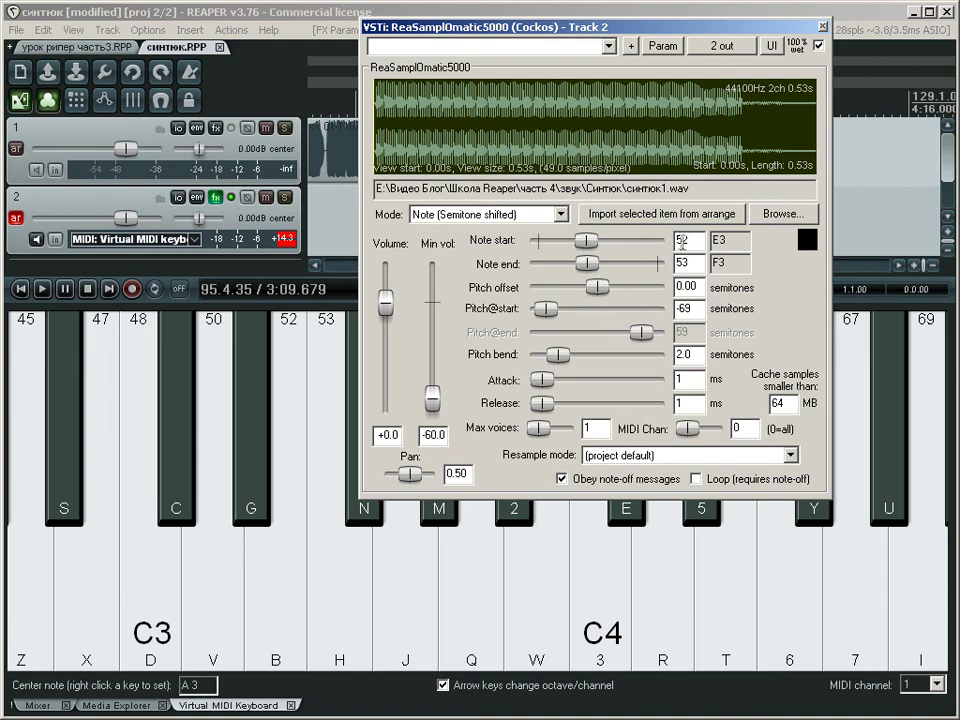
pyautogui.moveTo(677, 266); pyautogui.dragTo(697, 265)
pyautogui.moveTo(108, 625)
pyautogui.mouseDown()
pyautogui.moveTo(80, 608)
pyautogui.moveTo(600, 640)
pyautogui.moveTo(889, 632)
pyautogui.moveTo(213, 630)
pyautogui.moveTo(88, 612)
pyautogui.moveTo(214, 625)
pyautogui.moveTo(608, 622)
pyautogui.mouseUp()
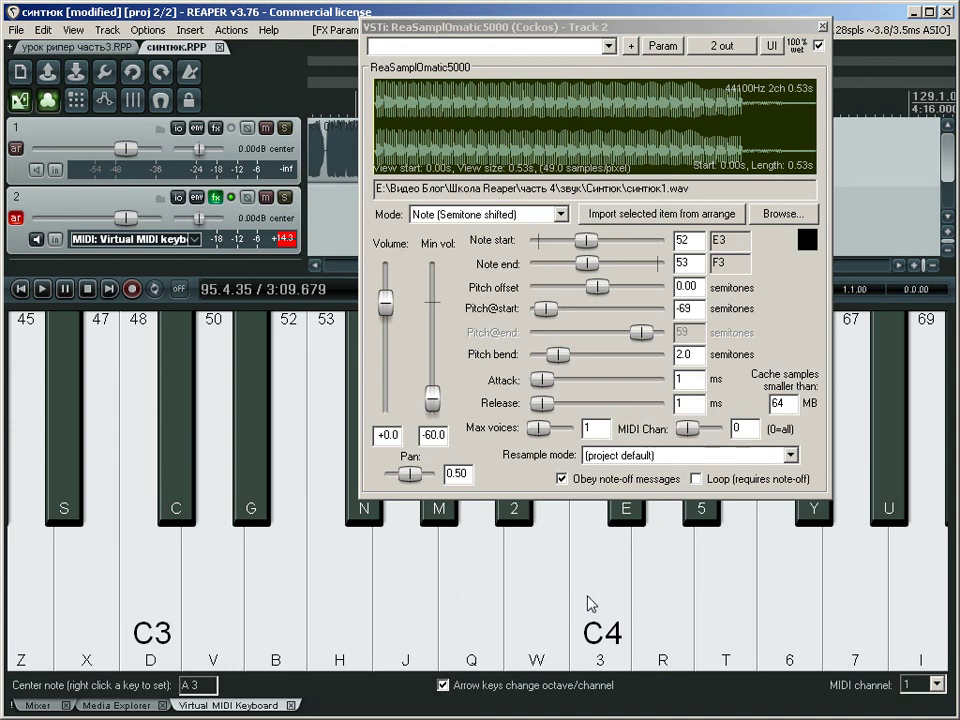
# - Set Pitch@start to 0 semitones and test keys inside and outside the E3 to F3 range on the virtual keyboard
pyautogui.click(541, 309)
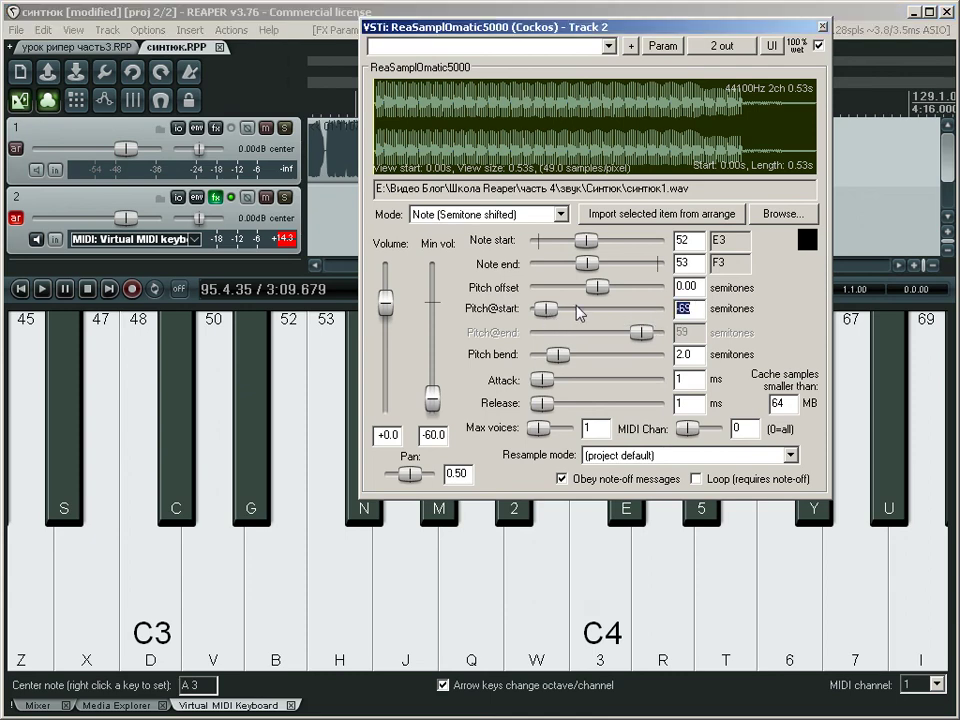
pyautogui.write('0')
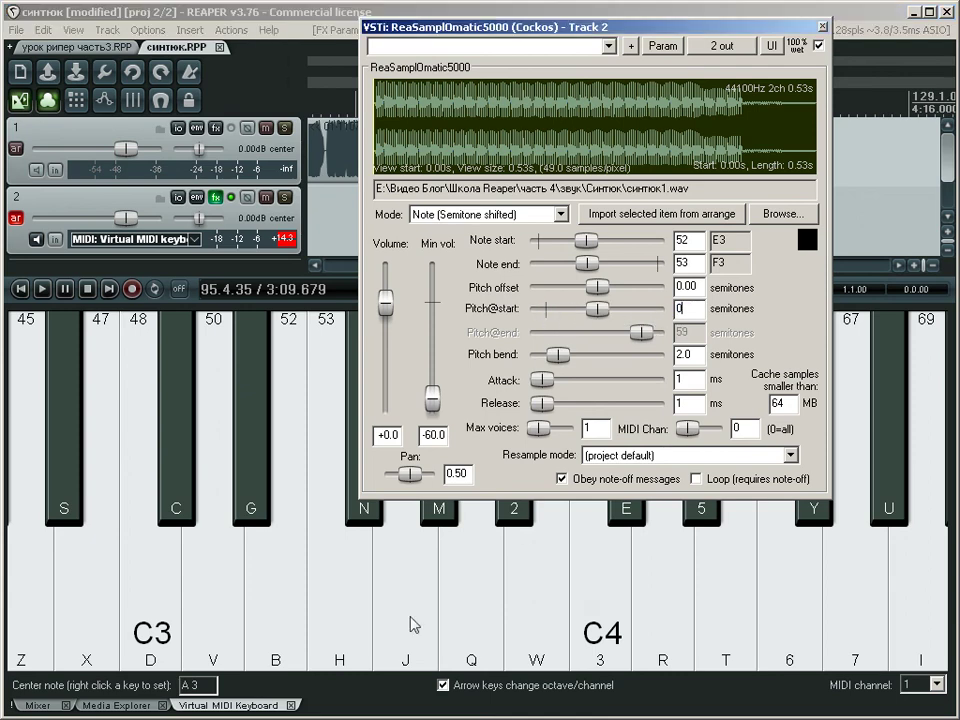
pyautogui.click(213, 600)
pyautogui.click(340, 610)
pyautogui.click(467, 613)
pyautogui.click(343, 612)
pyautogui.click(168, 615)
pyautogui.click(418, 625)
pyautogui.click(172, 617)
pyautogui.click(422, 627)
pyautogui.click(172, 617)
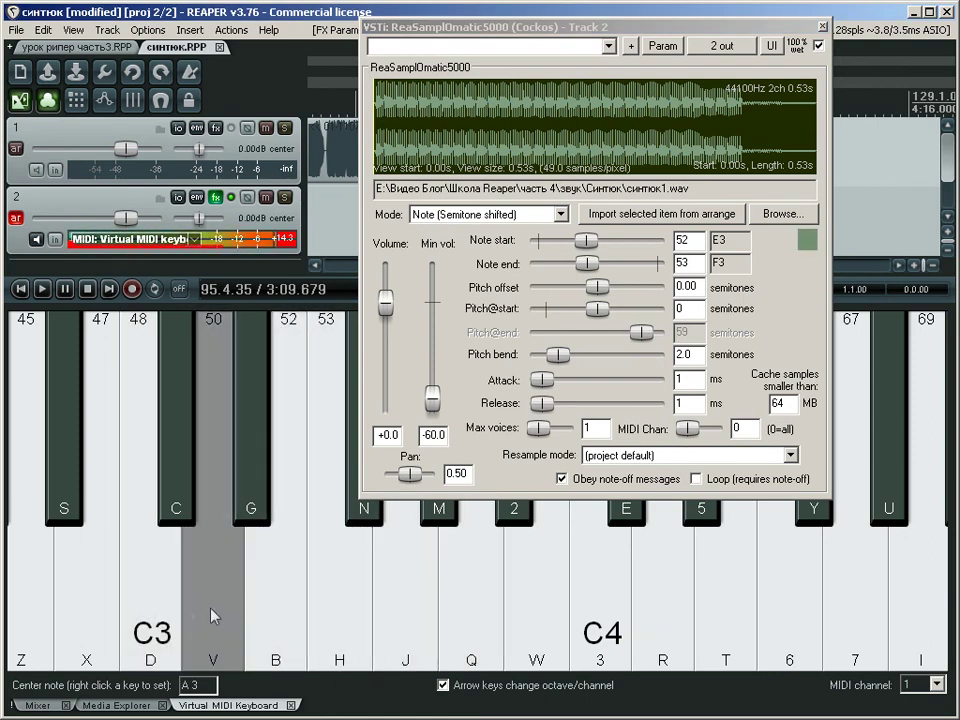
pyautogui.click(315, 598)
pyautogui.click(294, 602)
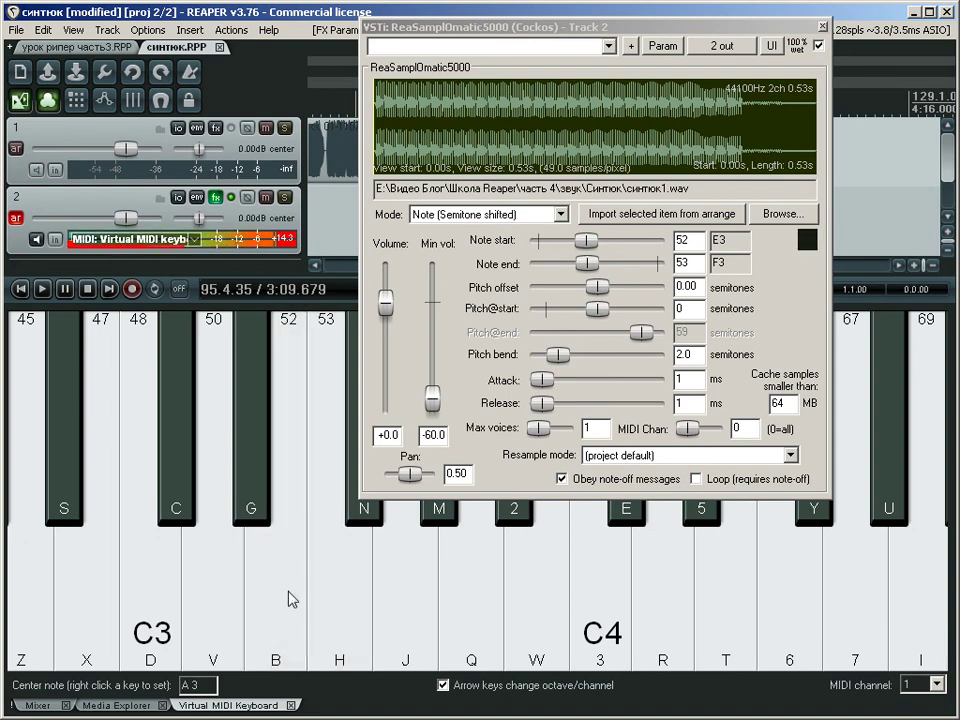
# - Try the Sample (Ignores MIDI note) mode within the limited key range, then restore Note (Semitone shifted)
pyautogui.click(437, 214)
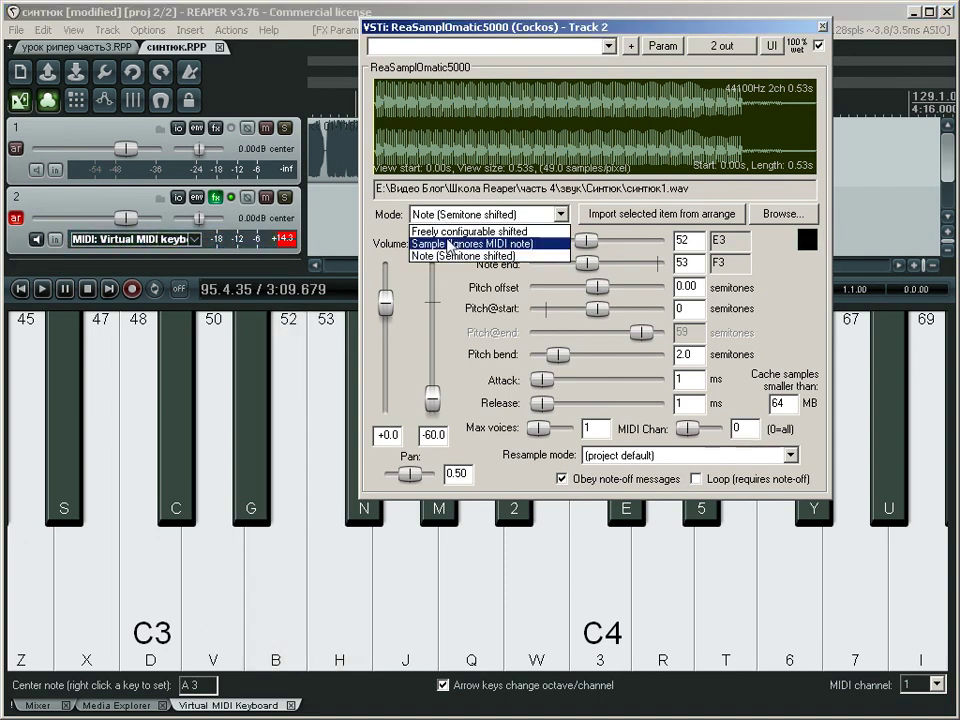
pyautogui.click(448, 245)
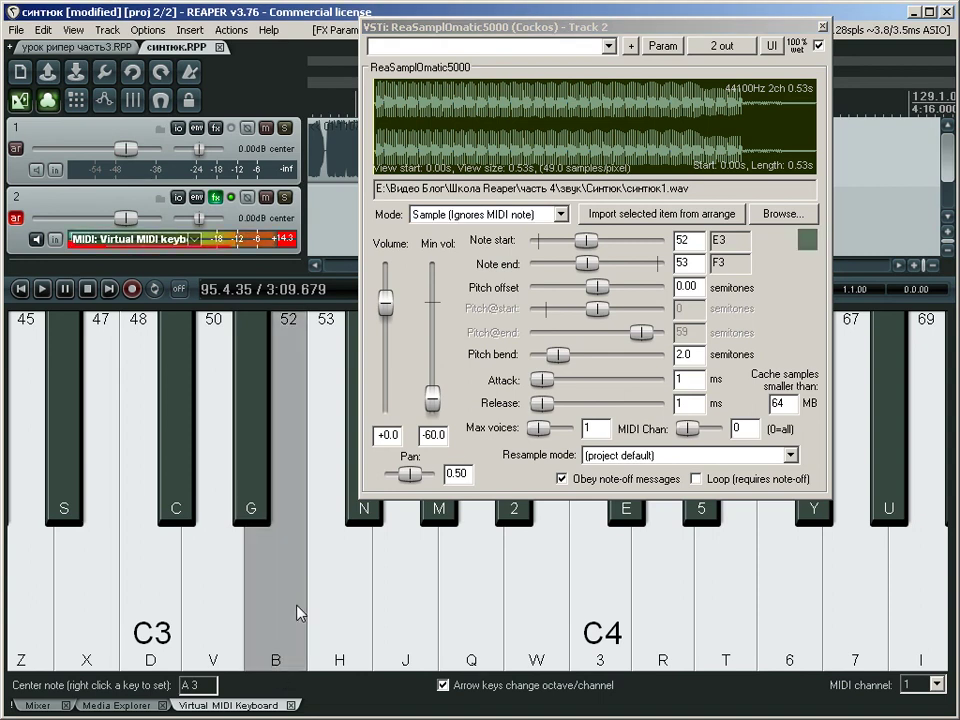
pyautogui.click(435, 220)
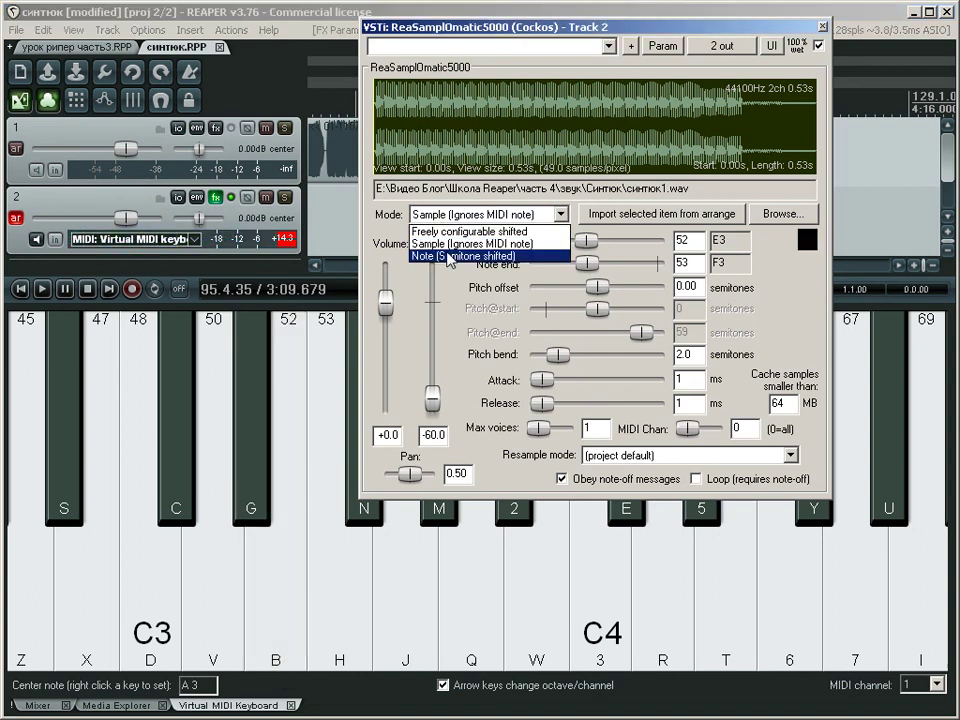
pyautogui.click(448, 258)
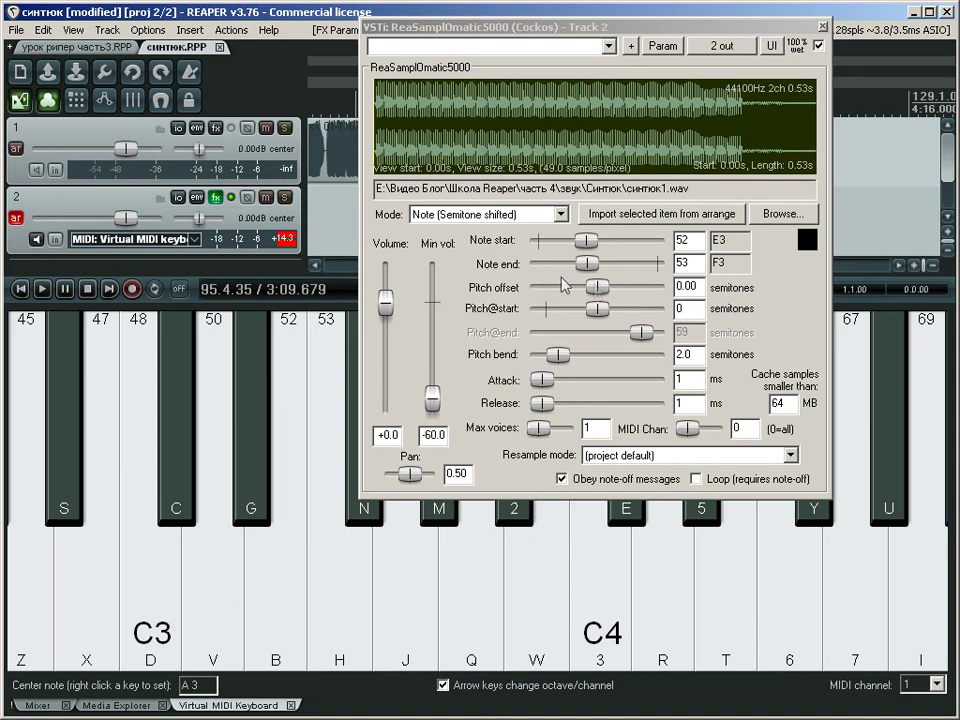
# - Try a slow attack of 576 ms while playing E3, return the attack to 1 ms and play F3
pyautogui.click(541, 383)
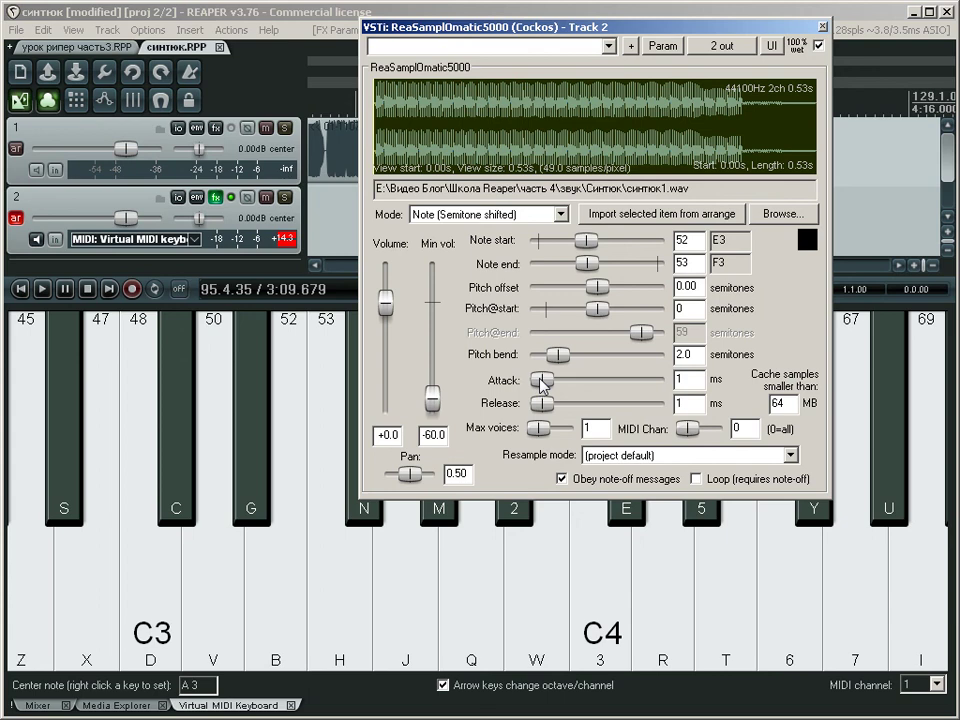
pyautogui.moveTo(541, 383); pyautogui.dragTo(614, 387)
pyautogui.moveTo(550, 568)
pyautogui.mouseDown()
pyautogui.moveTo(564, 568)
pyautogui.moveTo(280, 602)
pyautogui.mouseUp()
pyautogui.click(280, 602)
pyautogui.click(280, 602)
pyautogui.click(280, 602)
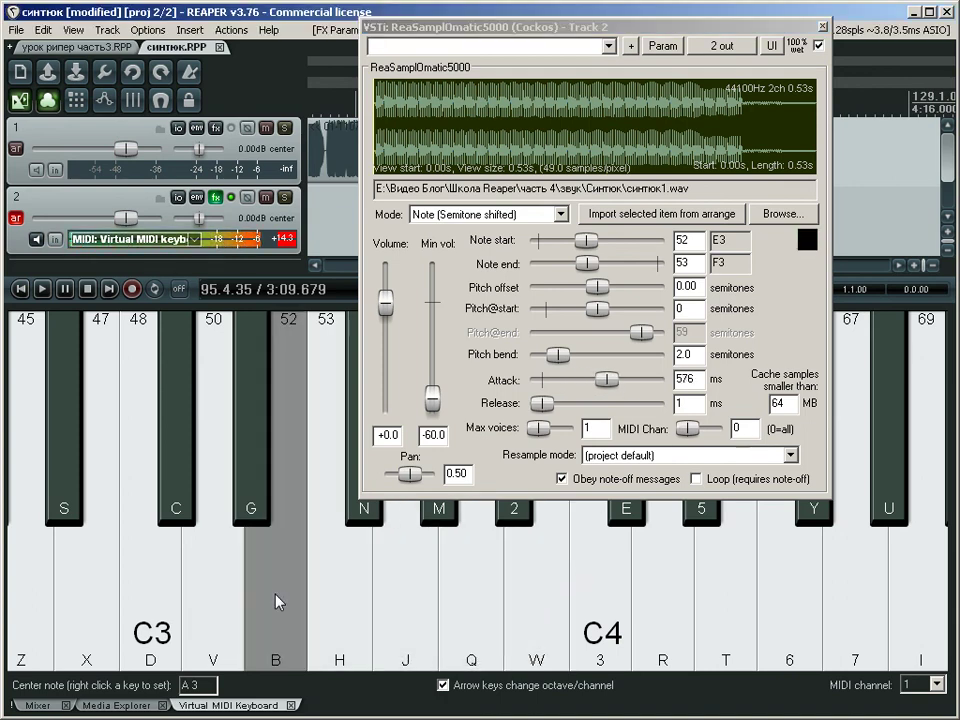
pyautogui.moveTo(588, 393); pyautogui.dragTo(540, 385)
pyautogui.click(332, 590)
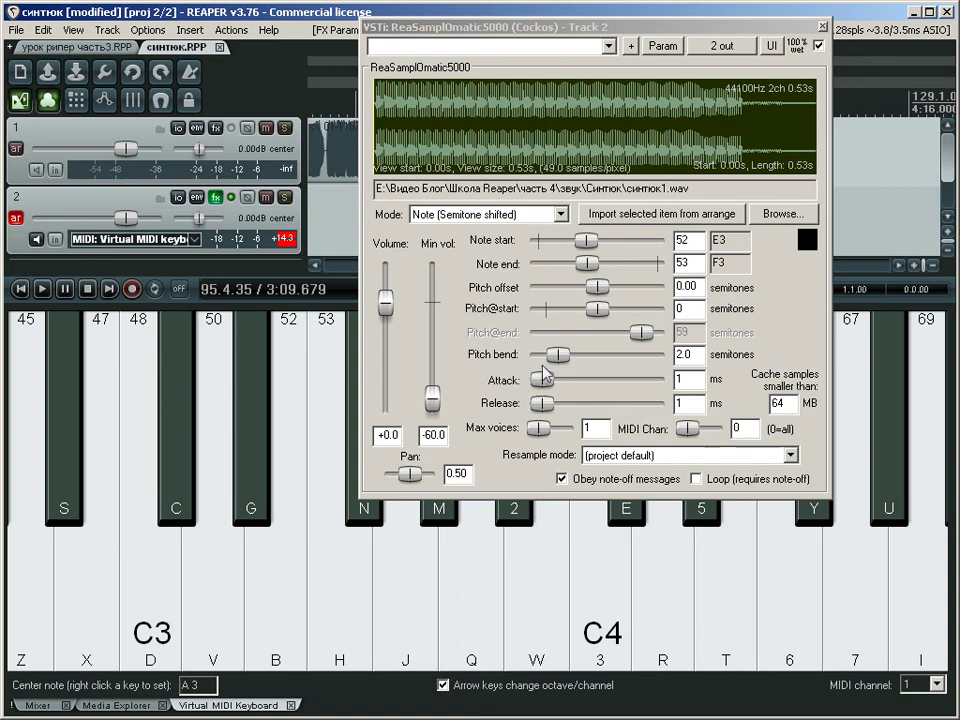
pyautogui.press('h')
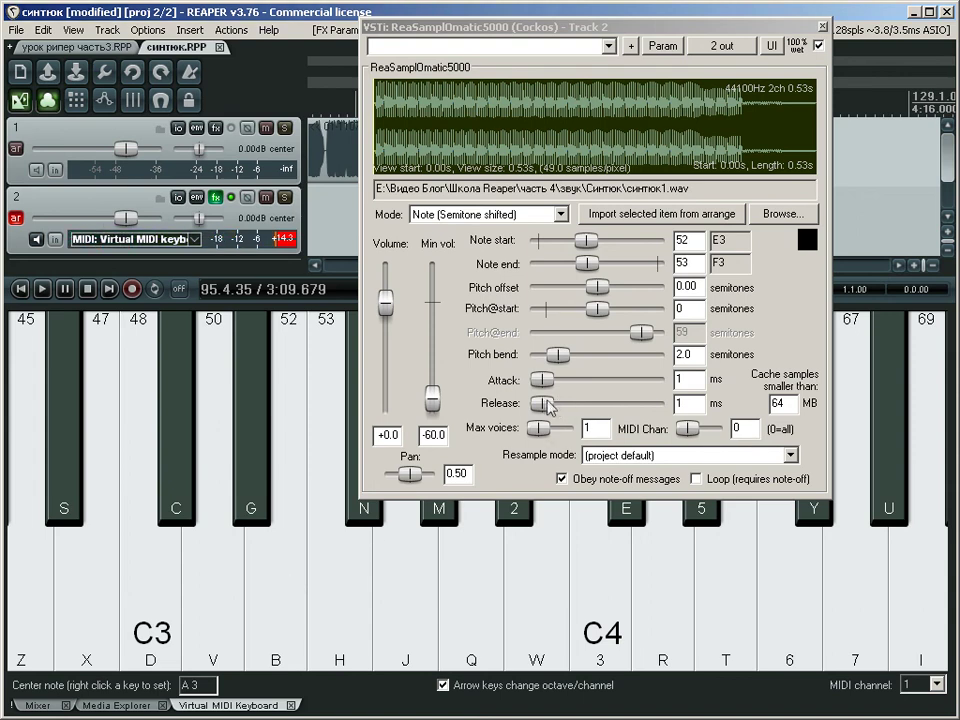
# - Try longer release times of 244 ms and 838 ms, testing each with the E3 and F3 keys
pyautogui.moveTo(542, 403); pyautogui.dragTo(585, 403)
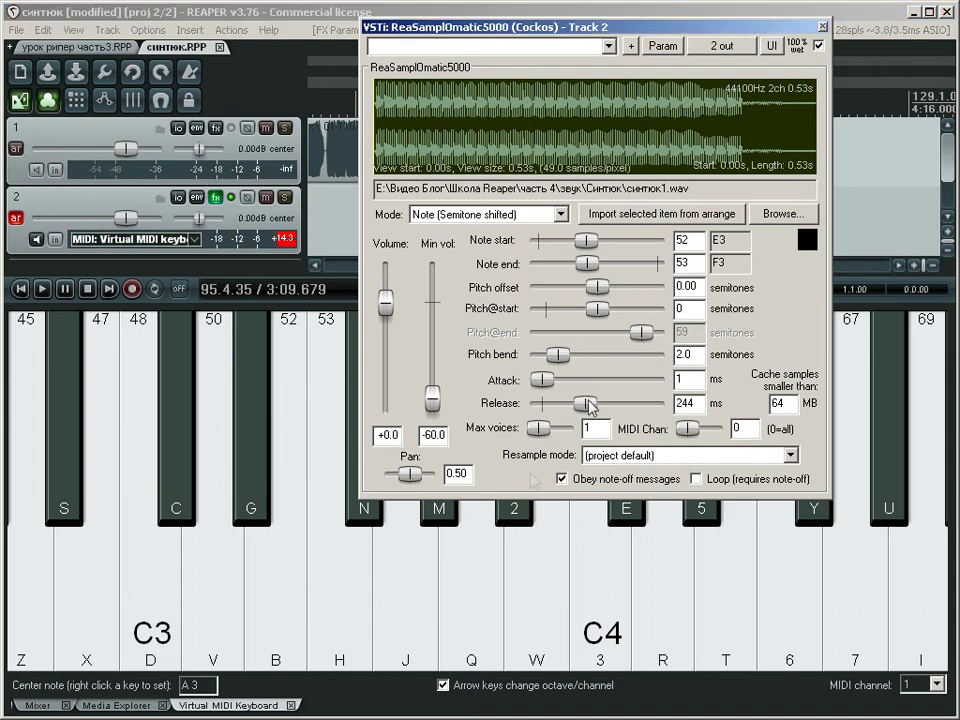
pyautogui.click(305, 601)
pyautogui.click(302, 603)
pyautogui.click(345, 591)
pyautogui.moveTo(585, 403); pyautogui.dragTo(620, 403)
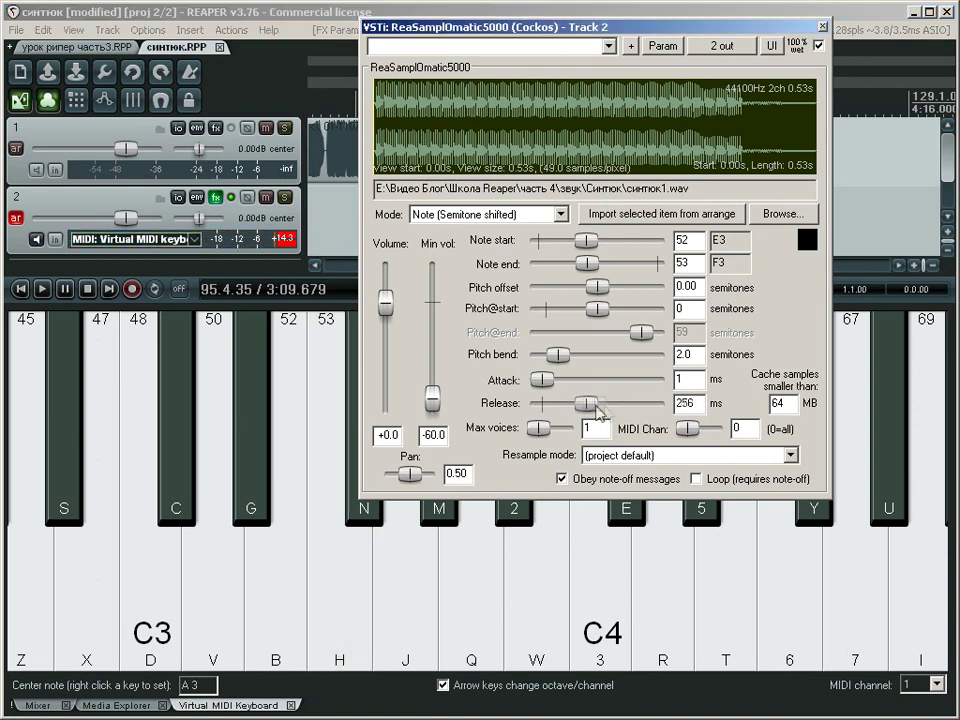
pyautogui.click(285, 587)
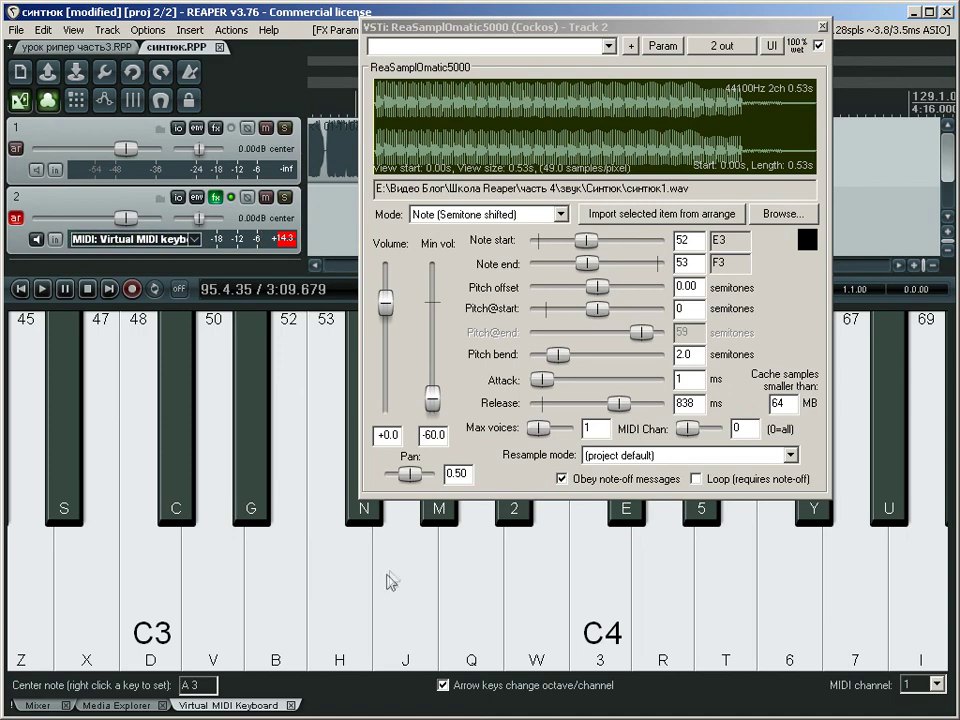
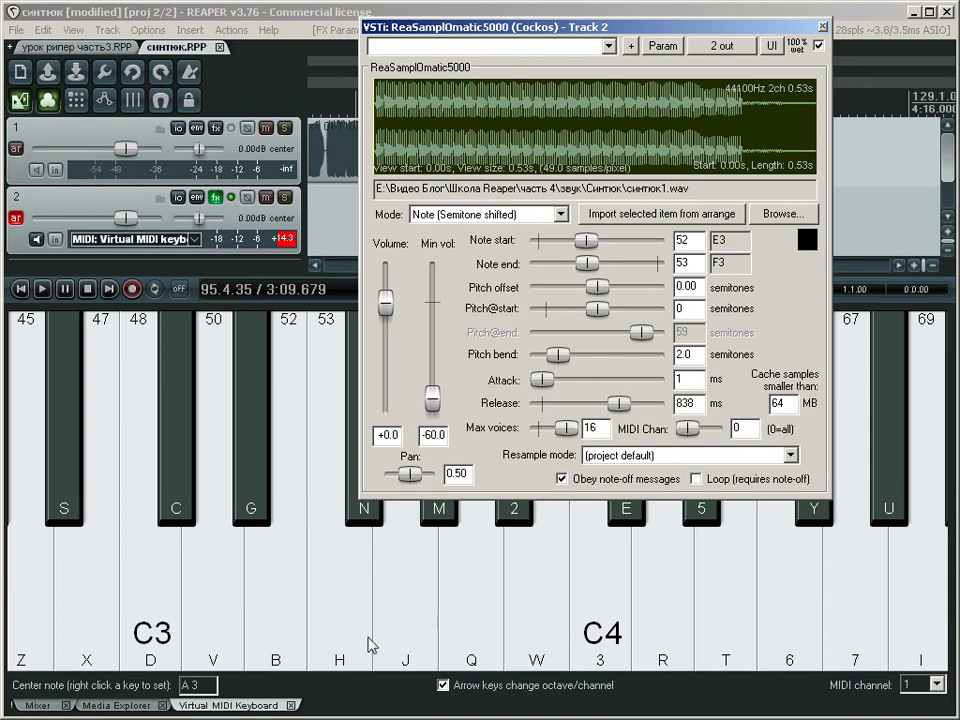
# - Play overlapping E3 and F3 notes with 16 voices, then return the release to 1 ms and leave MIDI Chan at 0
pyautogui.click(300, 624)
pyautogui.click(316, 627)
pyautogui.click(305, 628)
pyautogui.click(336, 628)
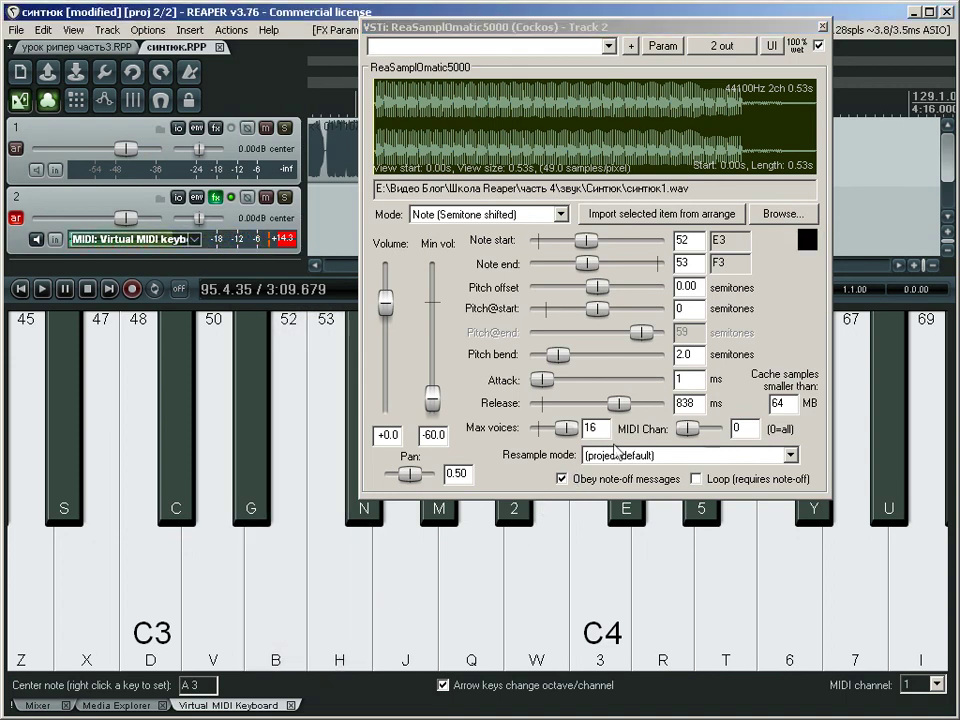
pyautogui.moveTo(619, 403); pyautogui.dragTo(538, 403)
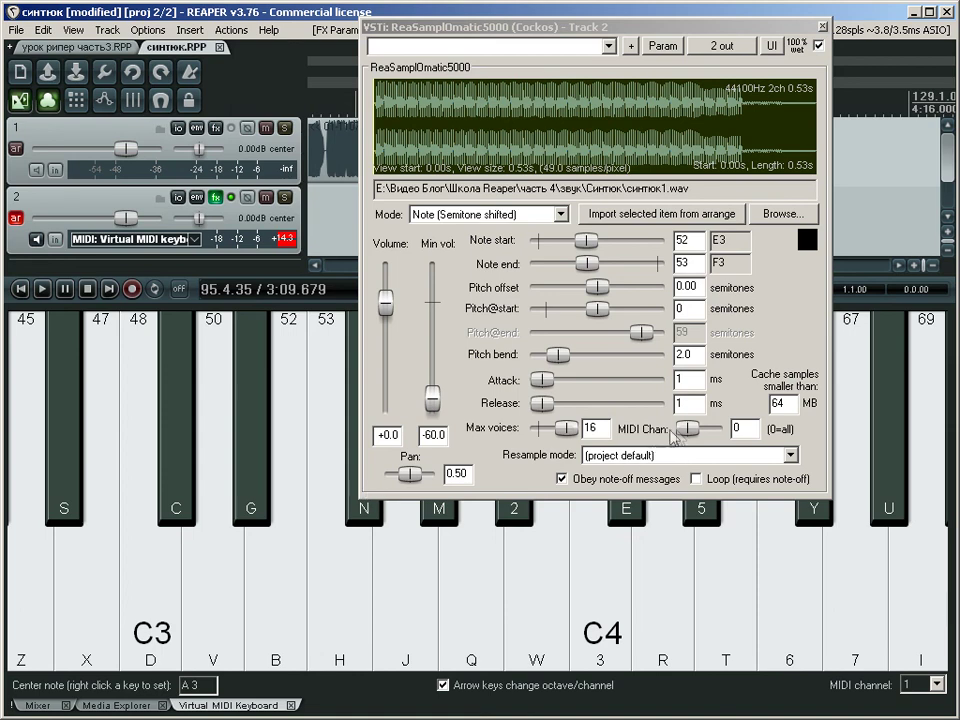
pyautogui.moveTo(688, 428)
pyautogui.mouseDown()
pyautogui.moveTo(738, 429)
pyautogui.moveTo(681, 432)
pyautogui.mouseUp()
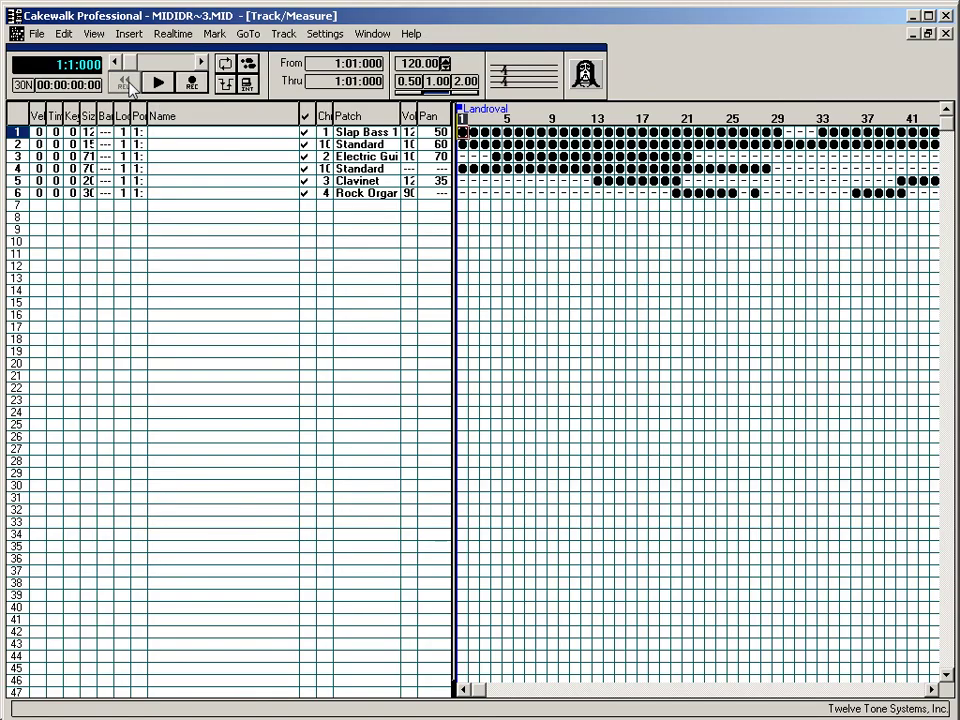
# - Briefly play and stop the MIDI song in Cakewalk, then widen the Chn column so the channel numbers fit
pyautogui.click(157, 82)
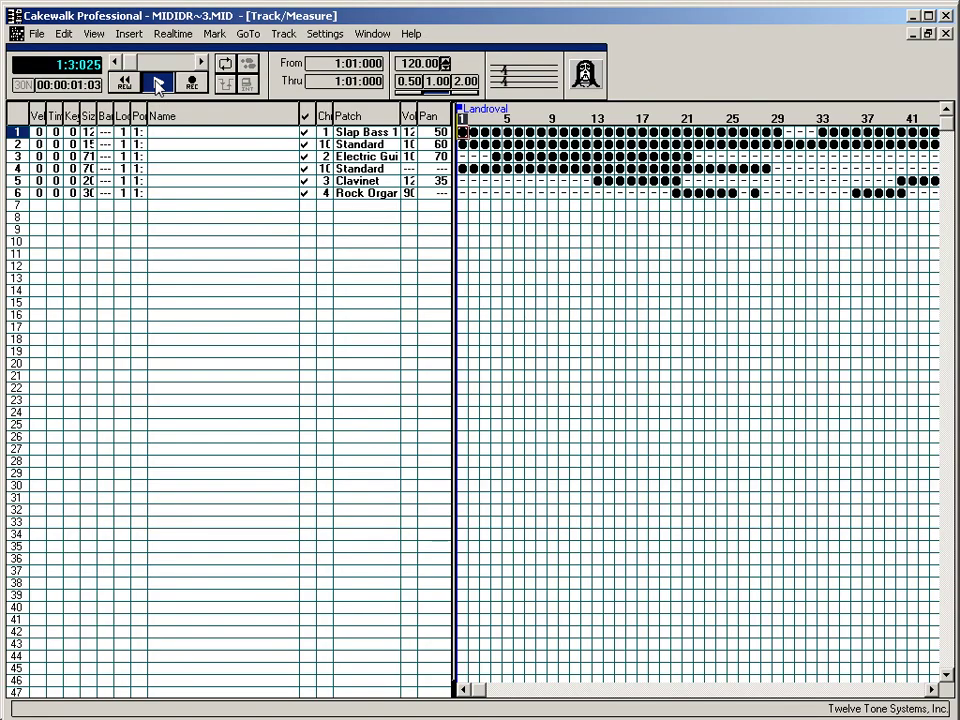
pyautogui.click(157, 82)
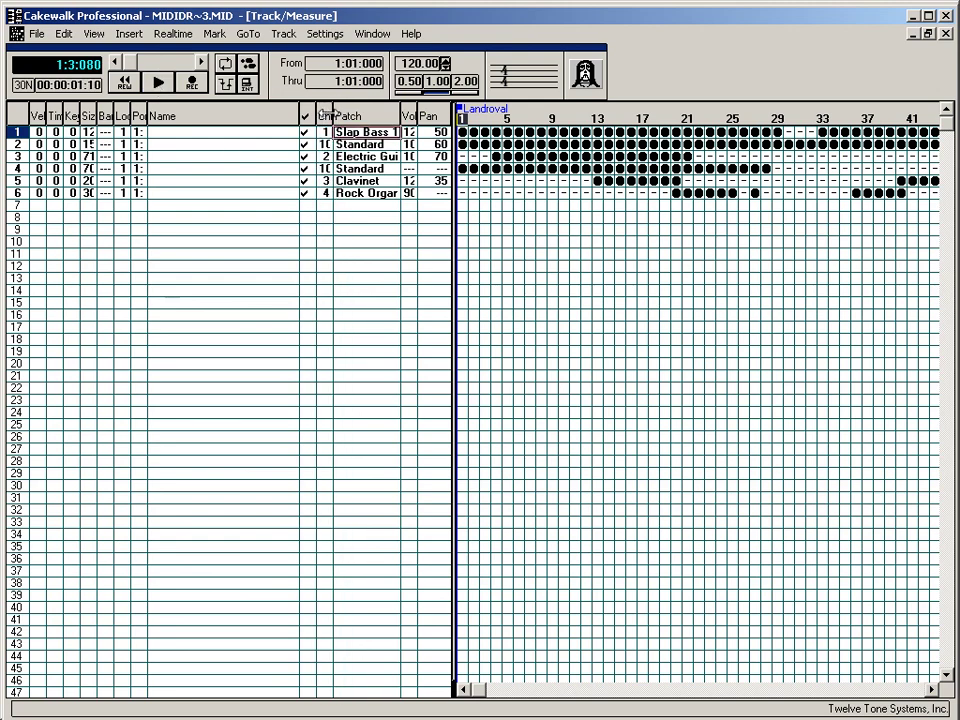
pyautogui.moveTo(333, 114); pyautogui.dragTo(349, 115)
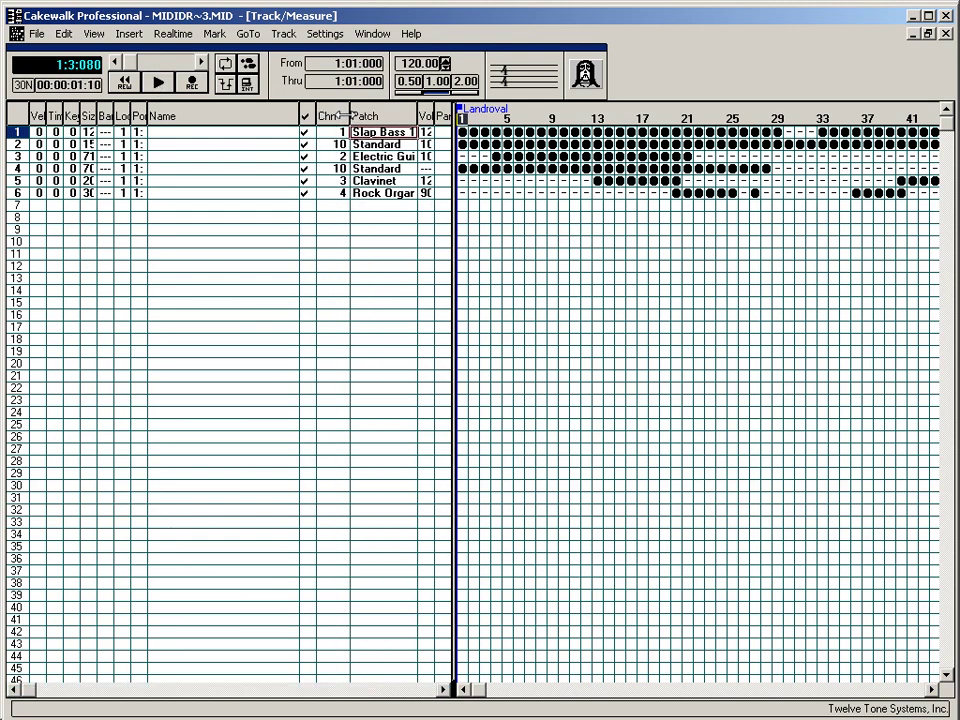
# - Go through the tracks' Chn values to examine which MIDI channel each instrument uses
pyautogui.click(334, 132)
pyautogui.press('Down')
pyautogui.press('Down')
pyautogui.press('Down')
pyautogui.press('Down')
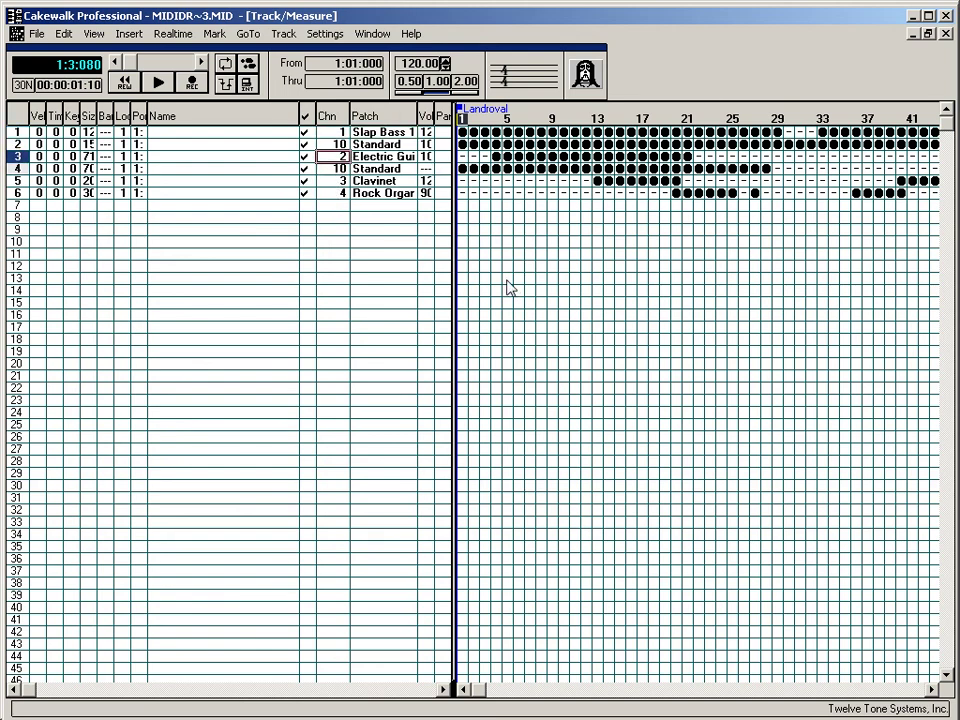
pyautogui.press('Up')
pyautogui.press('Up')
pyautogui.press('Up')
pyautogui.press('Up')
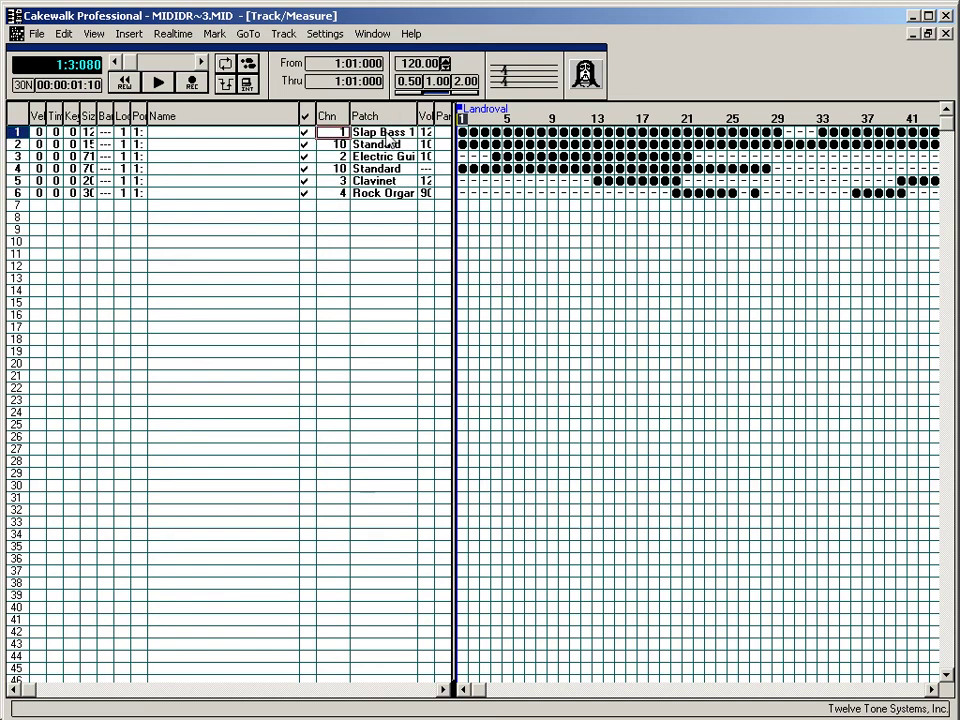
# - In track 1's parameters, browse the patch and channel choices and assign channel 1
pyautogui.doubleClick(386, 134)
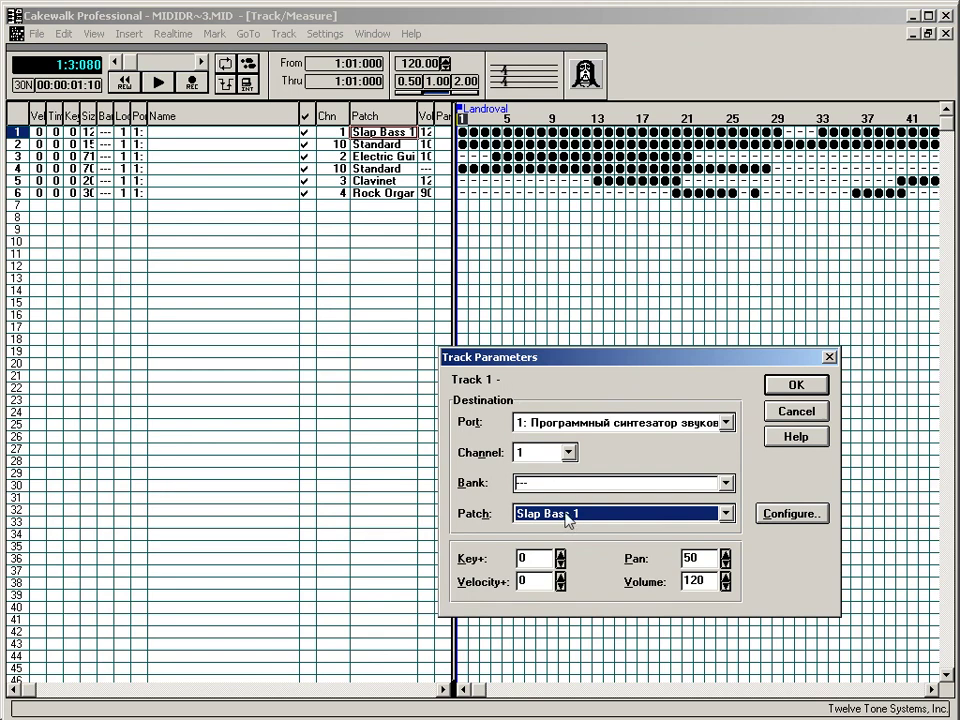
pyautogui.click(726, 515)
pyautogui.moveTo(734, 598); pyautogui.dragTo(724, 542)
pyautogui.click(568, 452)
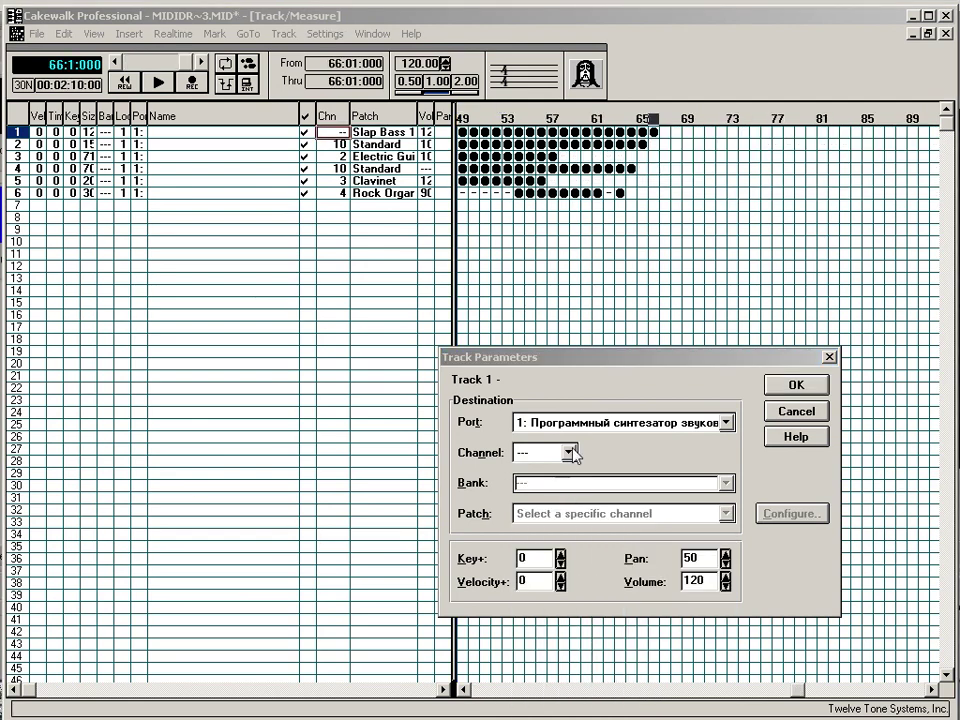
pyautogui.click(570, 453)
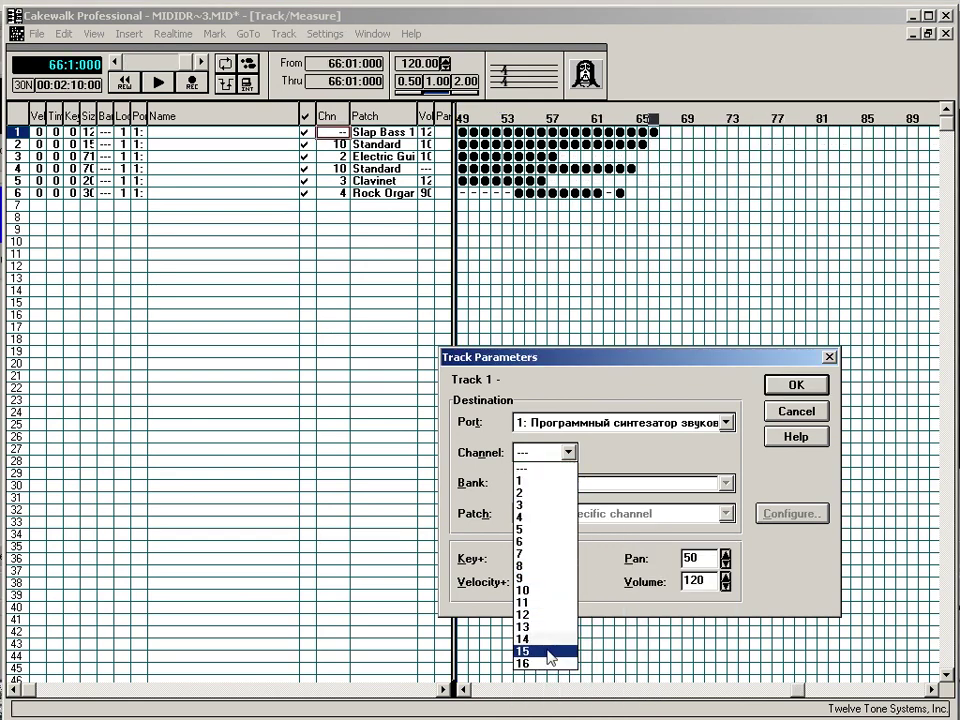
pyautogui.click(541, 481)
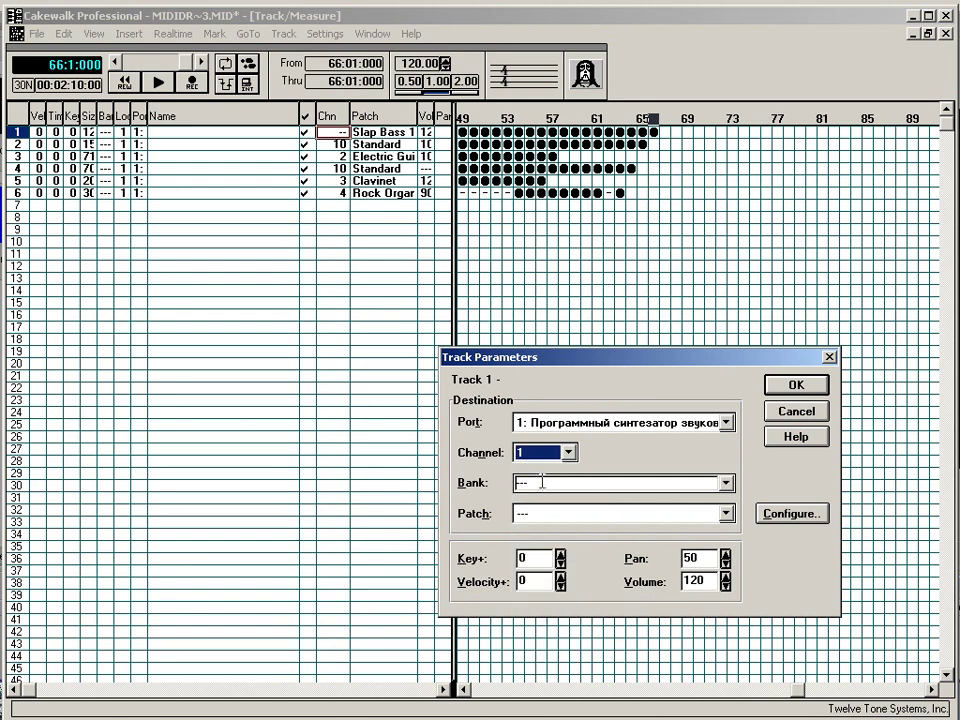
pyautogui.click(782, 390)
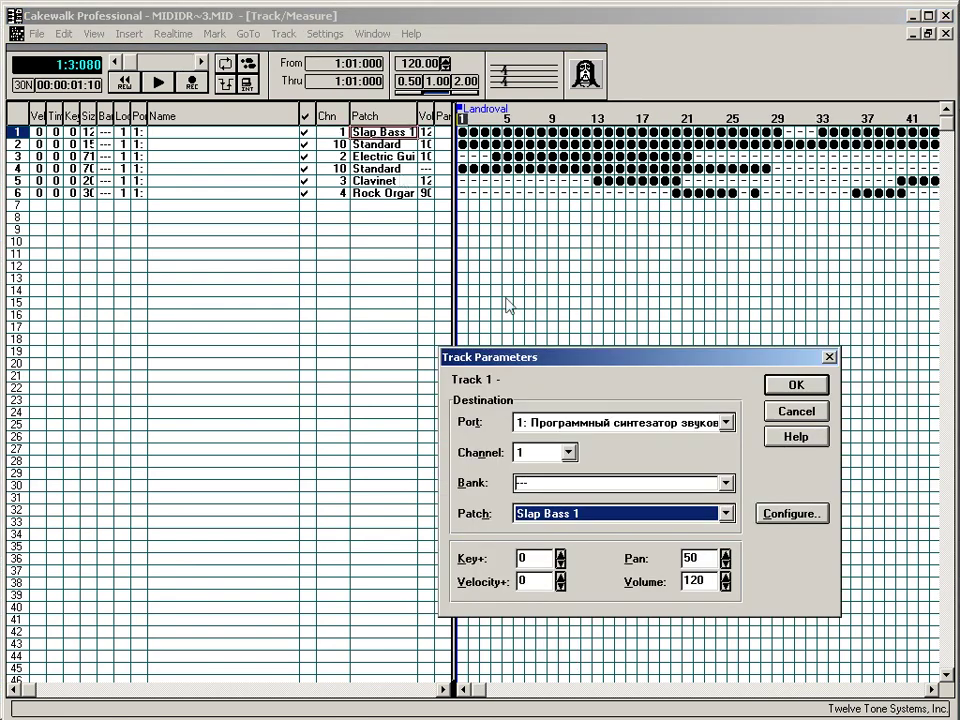
# - Look through track 1's available output ports, keep port 1 and apply the track parameters
pyautogui.click(536, 421)
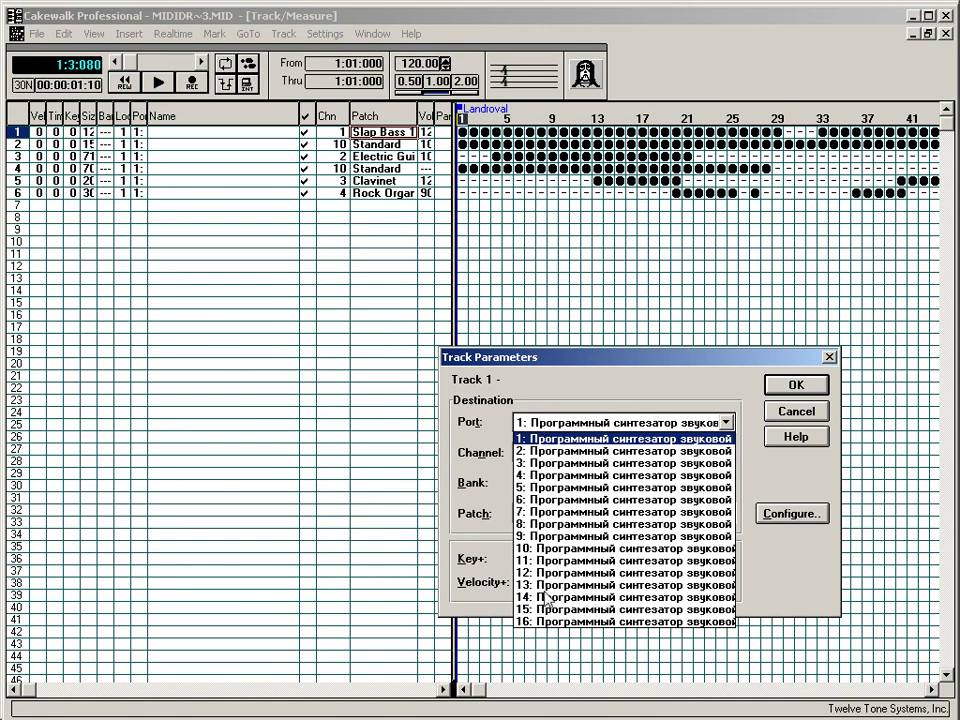
pyautogui.click(566, 451)
pyautogui.click(555, 422)
pyautogui.click(556, 438)
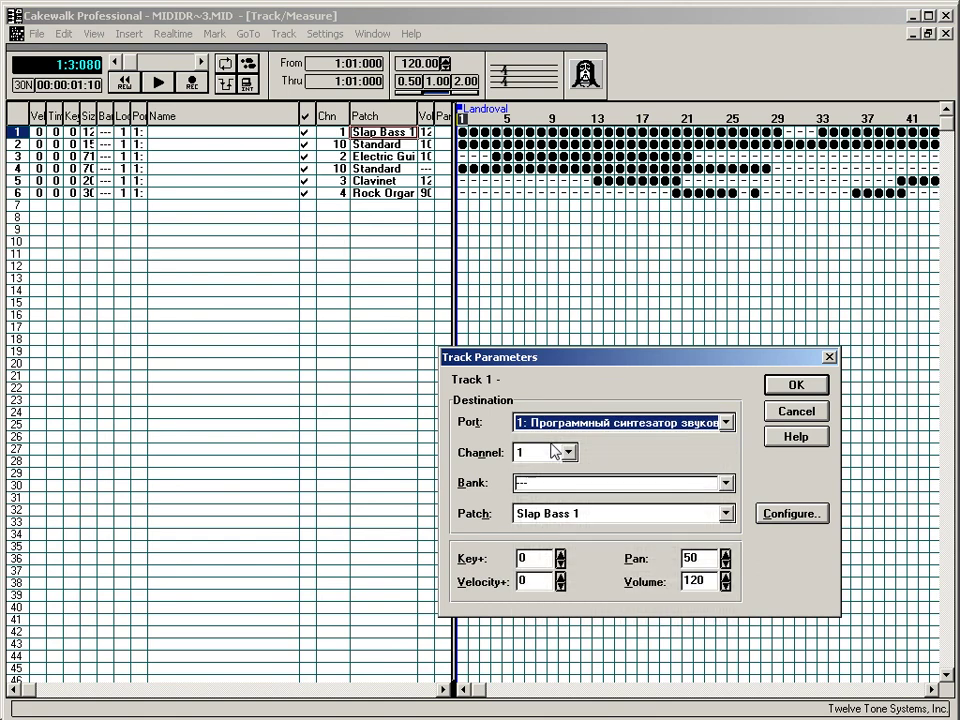
pyautogui.click(797, 386)
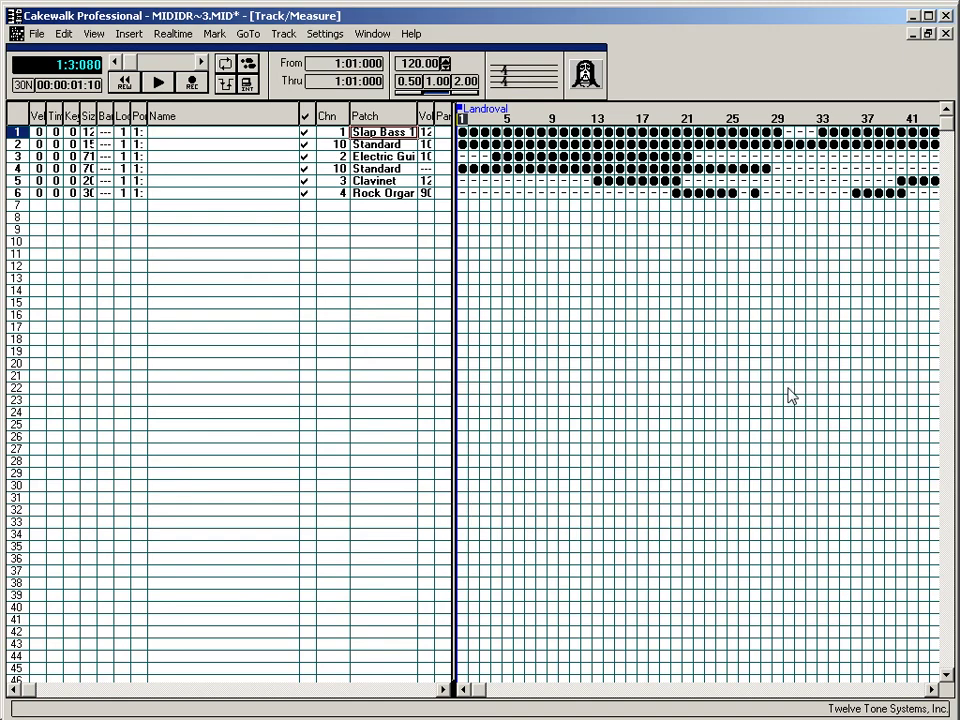
pyautogui.click(385, 170)
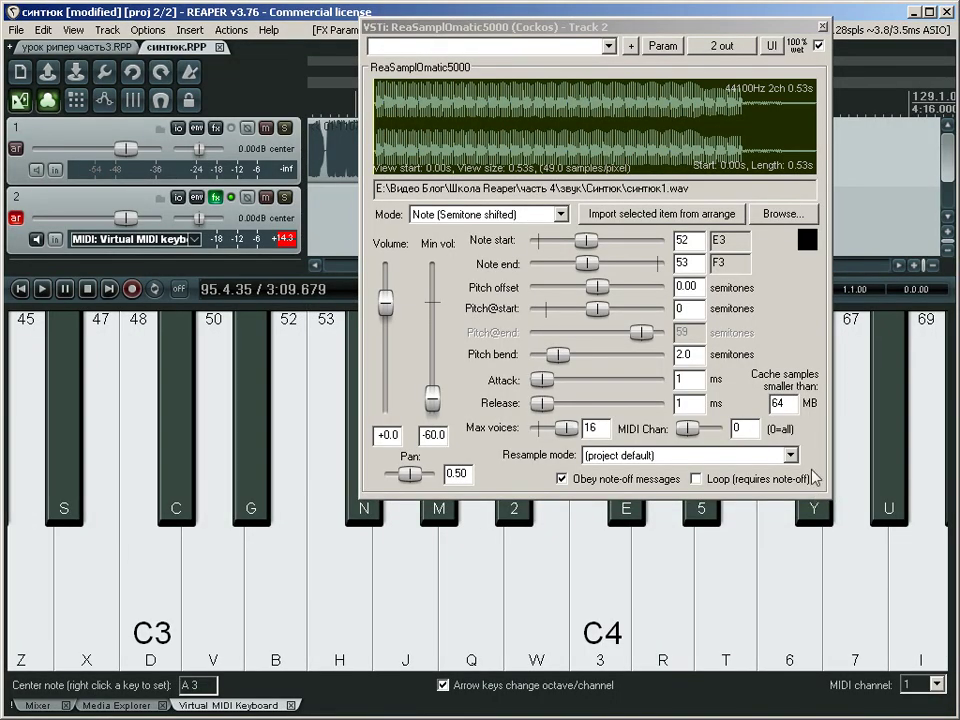
# - Switch back to REAPER, keep the sampler's MIDI Chan at 0, enable Loop (requires note-off) and test F3 and E3
pyautogui.click(737, 428)
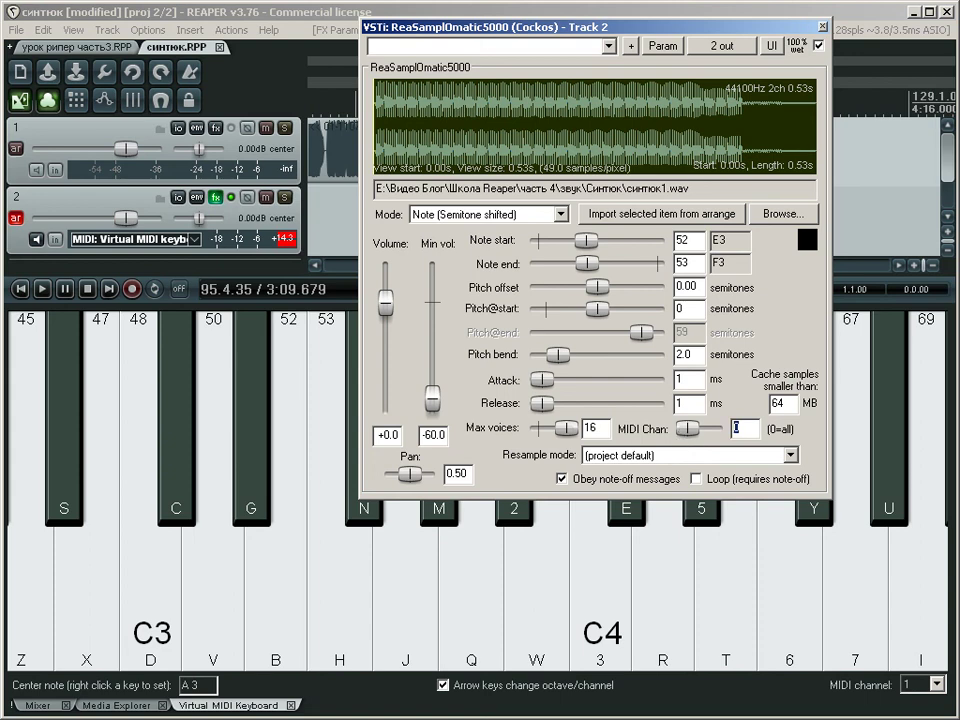
pyautogui.press('Return')
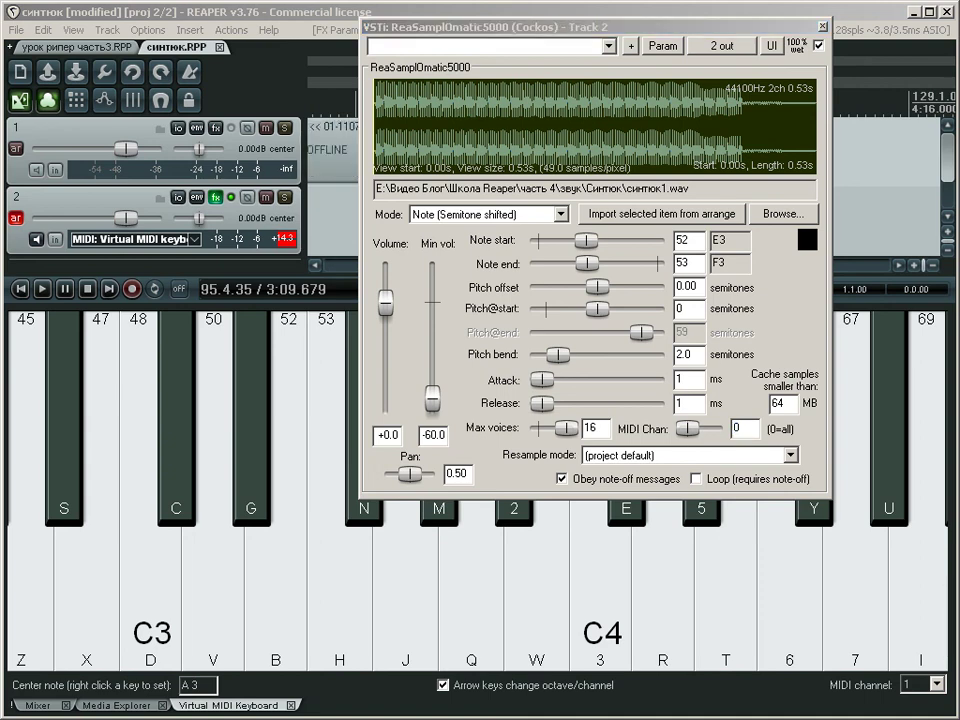
pyautogui.click(728, 484)
pyautogui.click(312, 592)
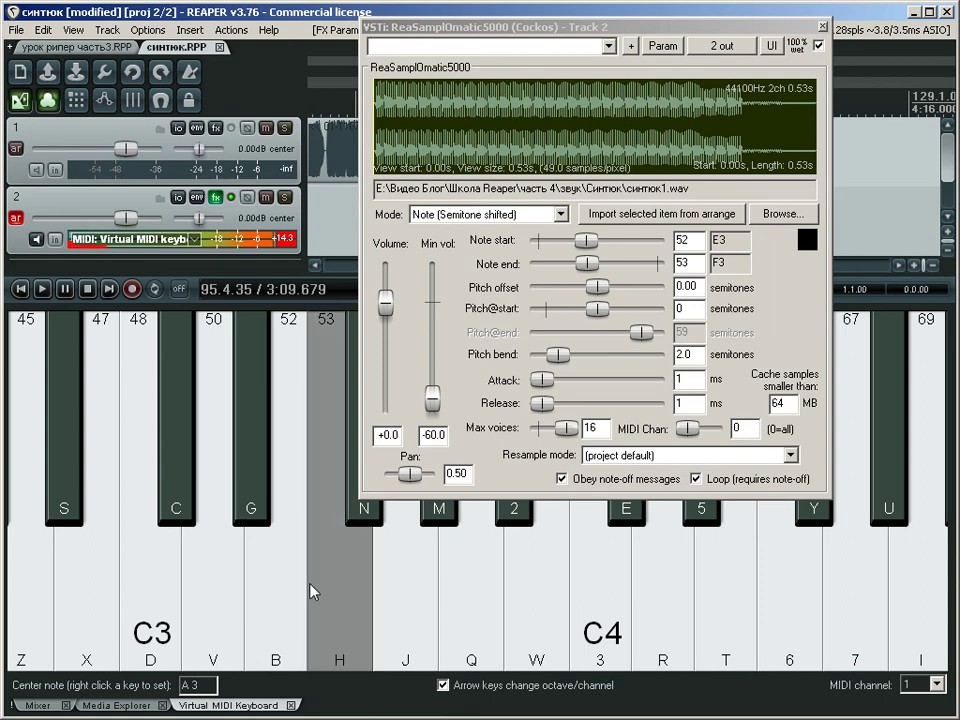
pyautogui.click(292, 590)
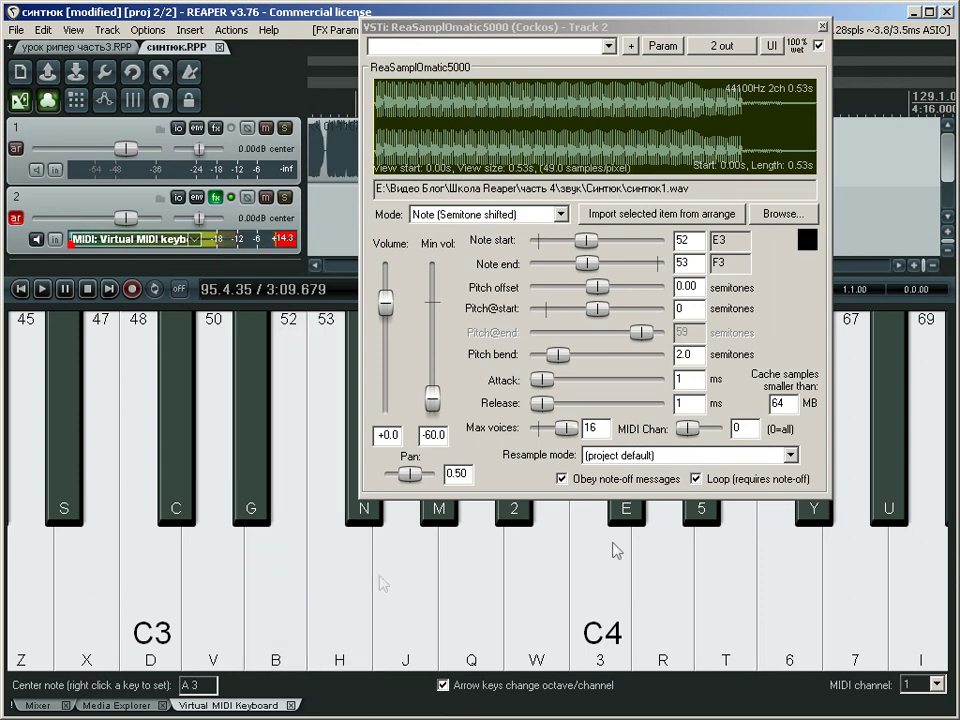
# - Raise the release to 928 ms with looping on and play E3 and F3 alternately
pyautogui.moveTo(541, 403); pyautogui.dragTo(622, 403)
pyautogui.click(335, 619)
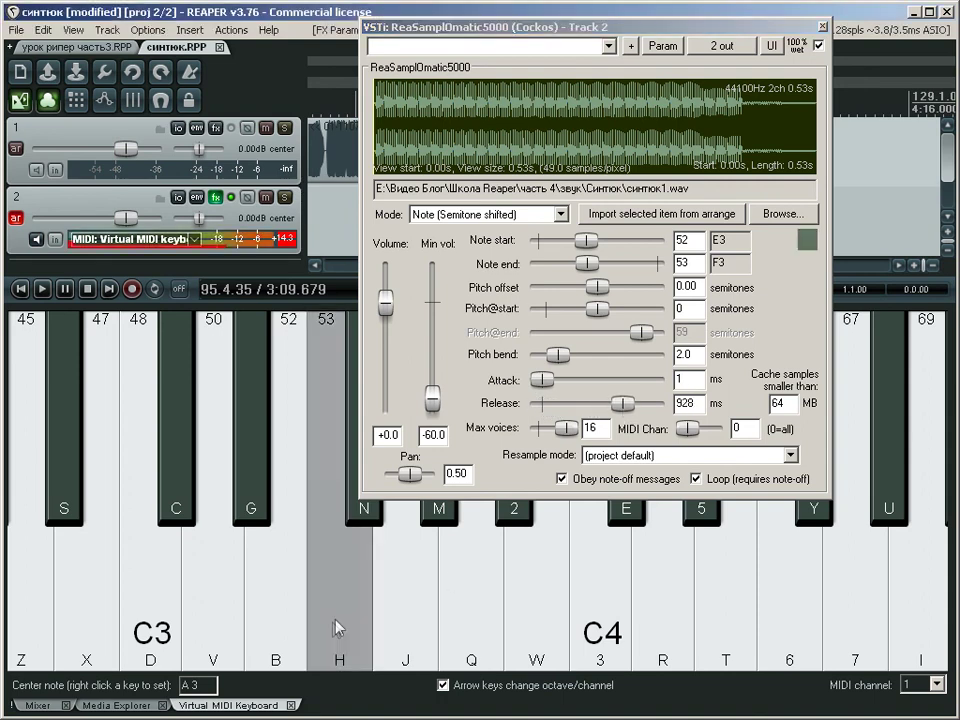
pyautogui.click(287, 608)
pyautogui.click(312, 610)
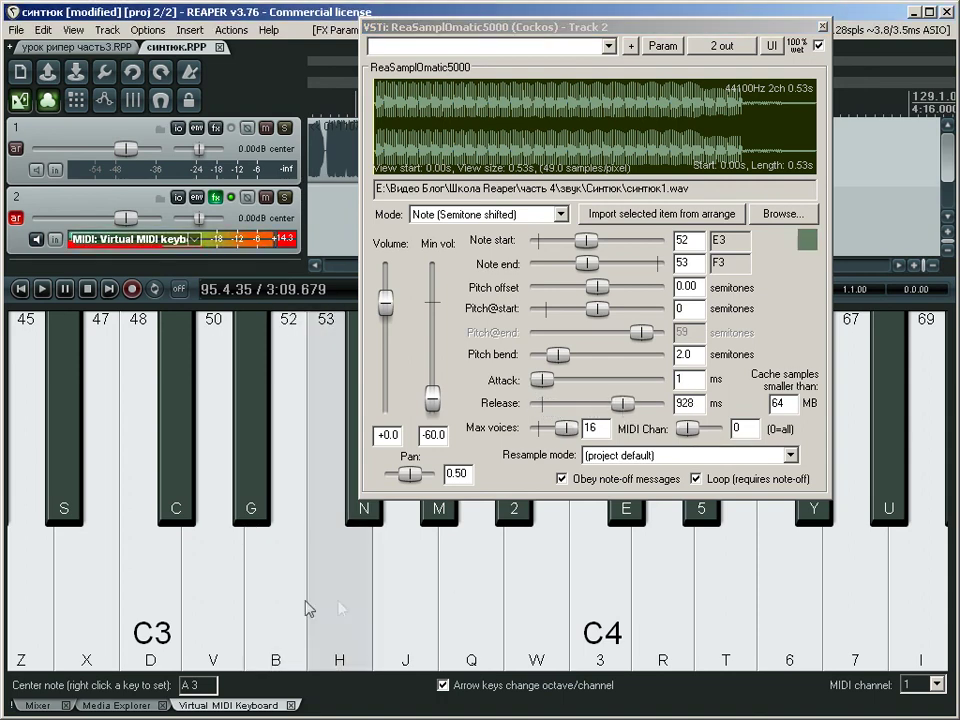
pyautogui.click(318, 606)
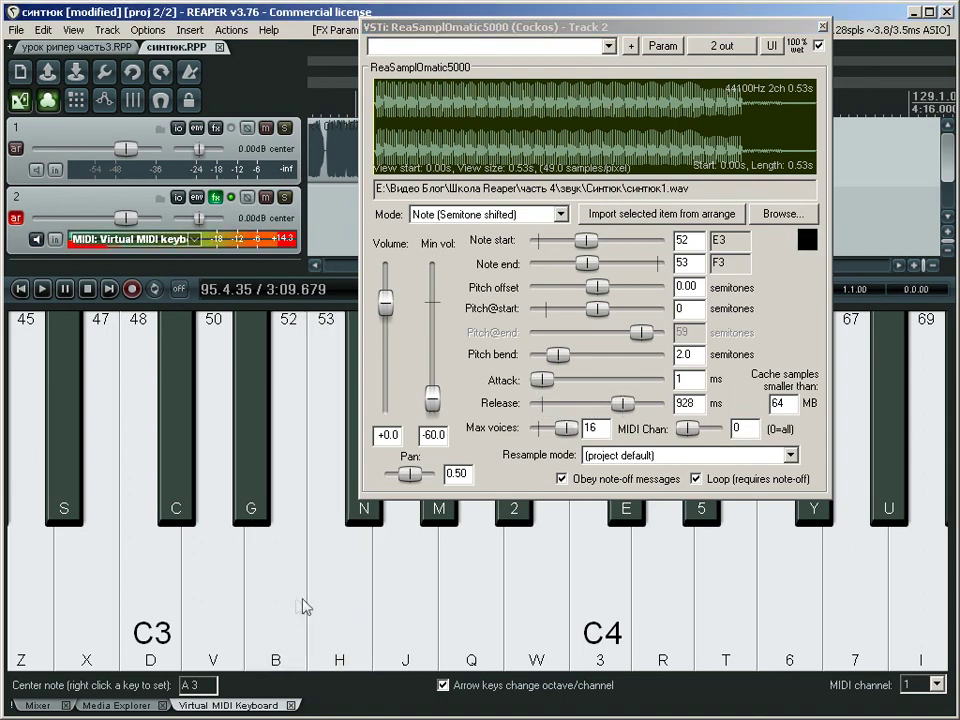
pyautogui.click(303, 592)
pyautogui.click(321, 600)
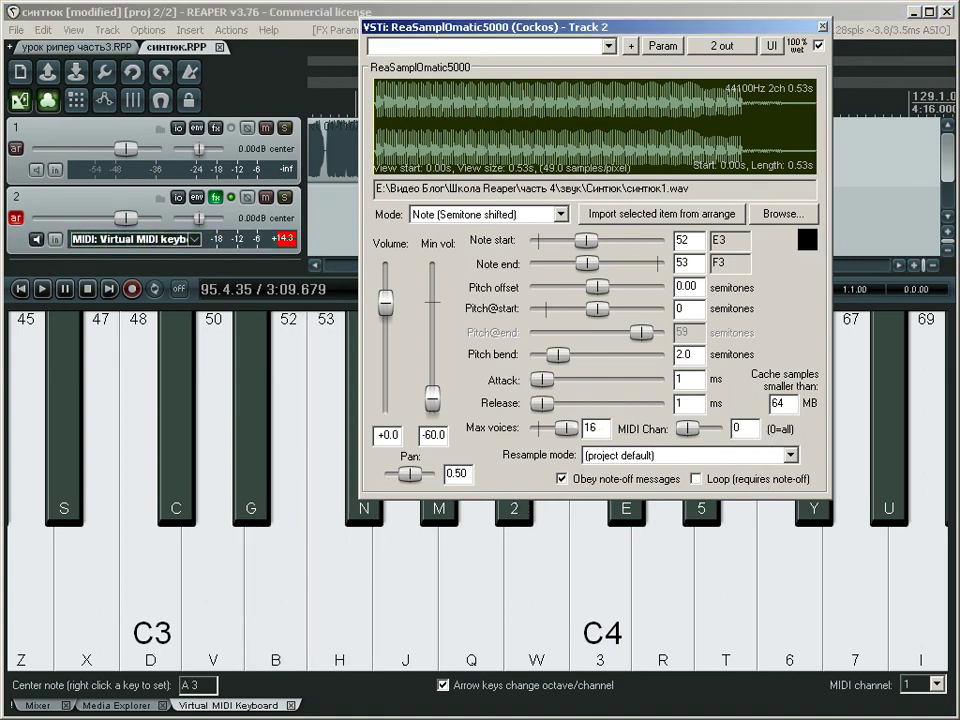
# - Set the sampler's release to 7 ms and bring up the Media Explorer's list of synth samples
pyautogui.moveTo(542, 403); pyautogui.dragTo(548, 403)
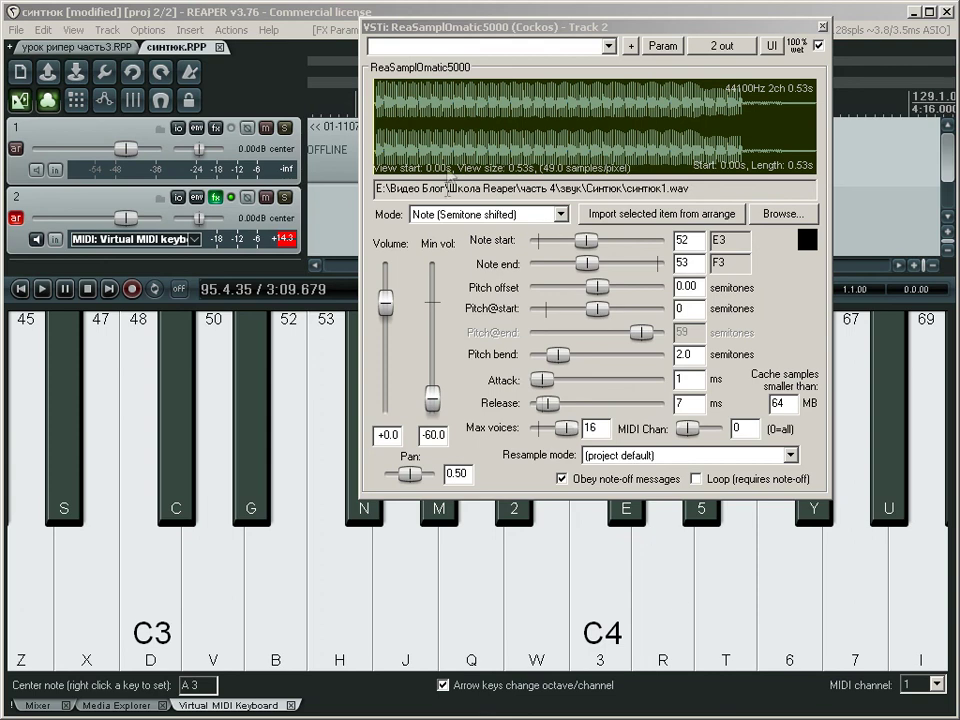
pyautogui.click(118, 705)
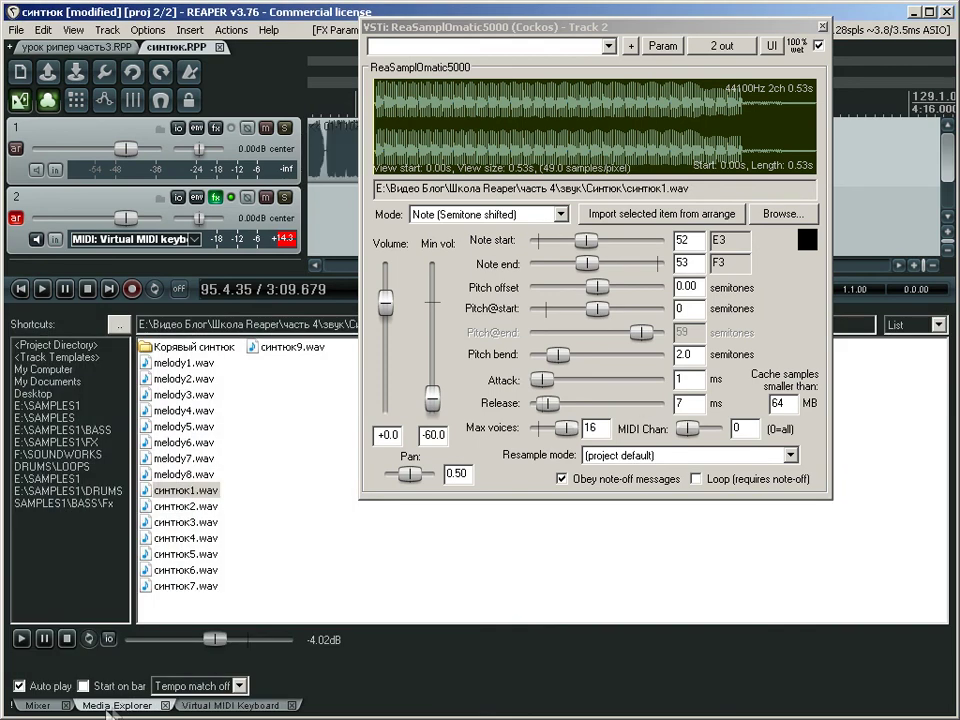
# - Close the first sampler's window, add a second ReaSamplOmatic5000 to track 2 and move its window clear of the mixer
pyautogui.click(38, 705)
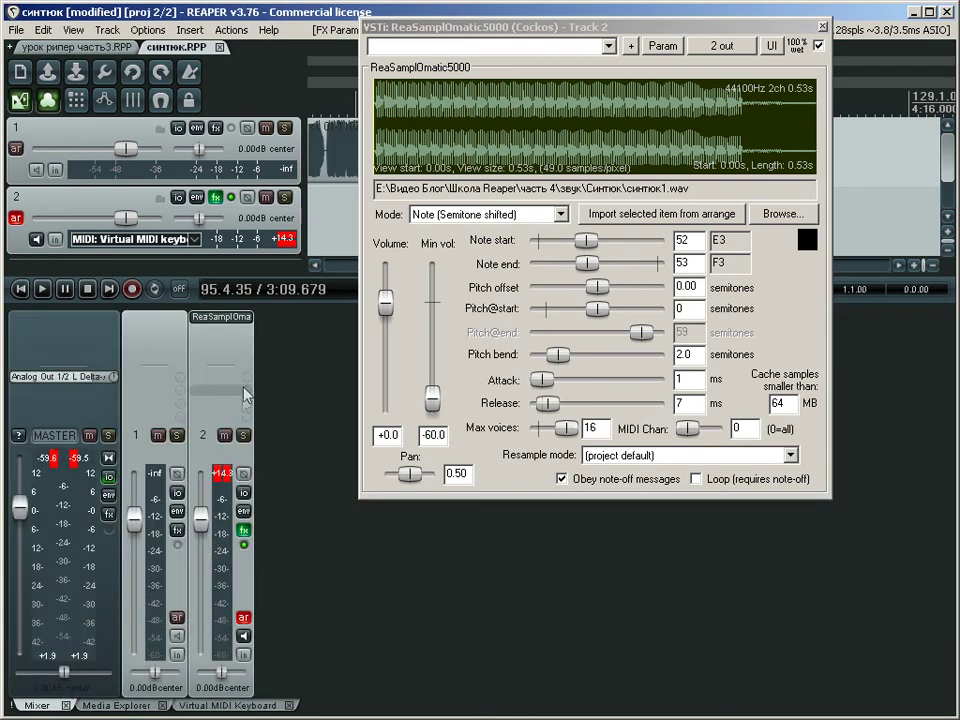
pyautogui.click(822, 26)
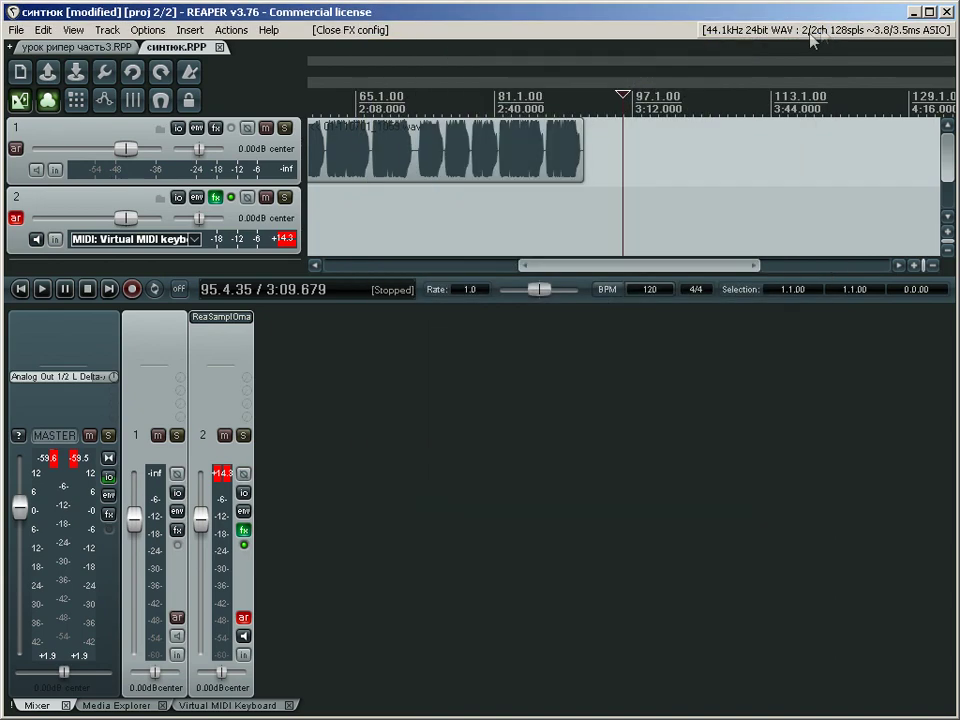
pyautogui.click(241, 338)
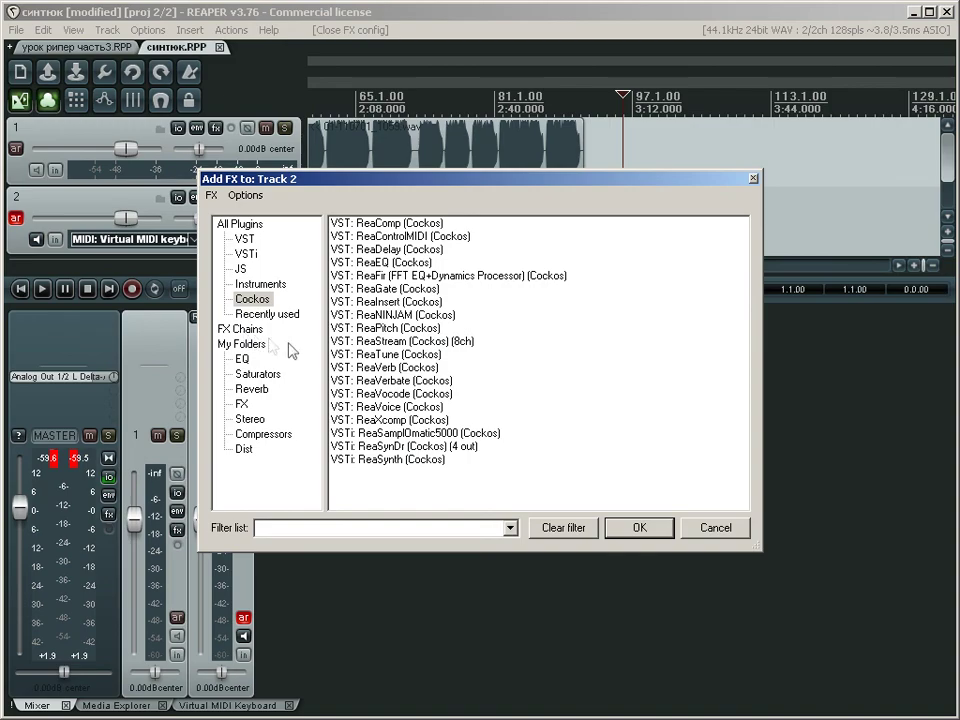
pyautogui.doubleClick(392, 434)
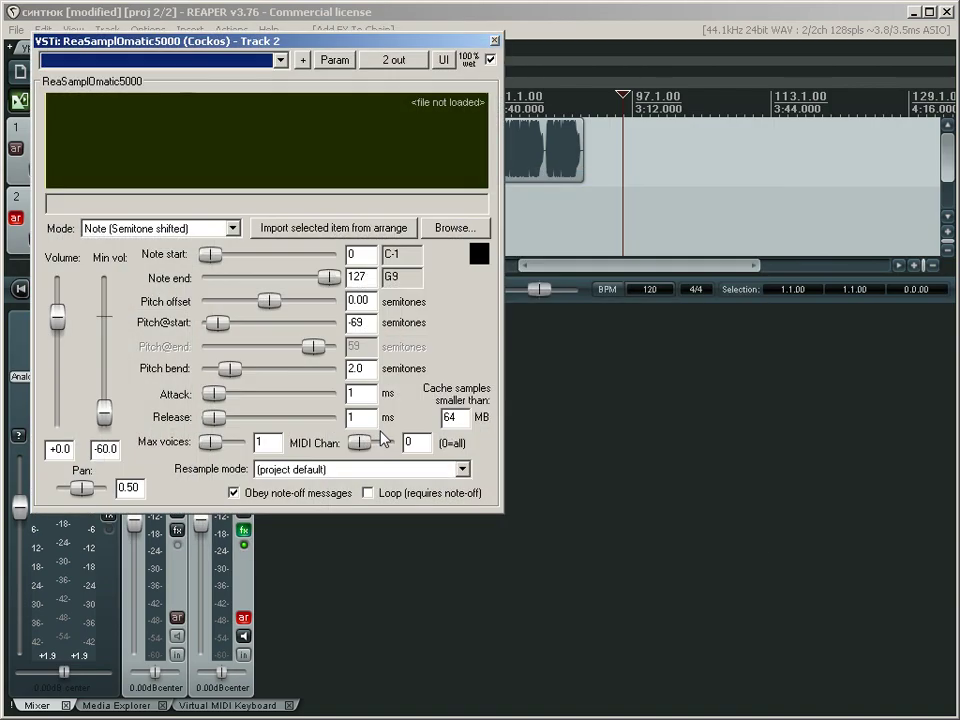
pyautogui.moveTo(257, 47); pyautogui.dragTo(688, 49)
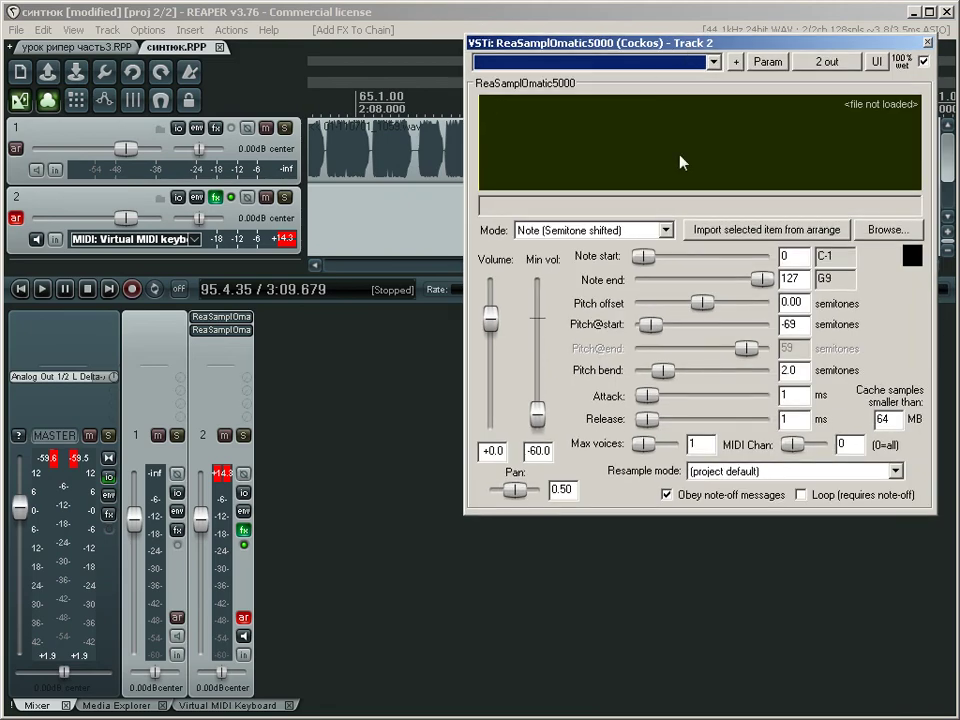
# - Load синтюк2.wav from the Media Explorer into the new sampler and audition it on low, middle and high keys
pyautogui.click(117, 705)
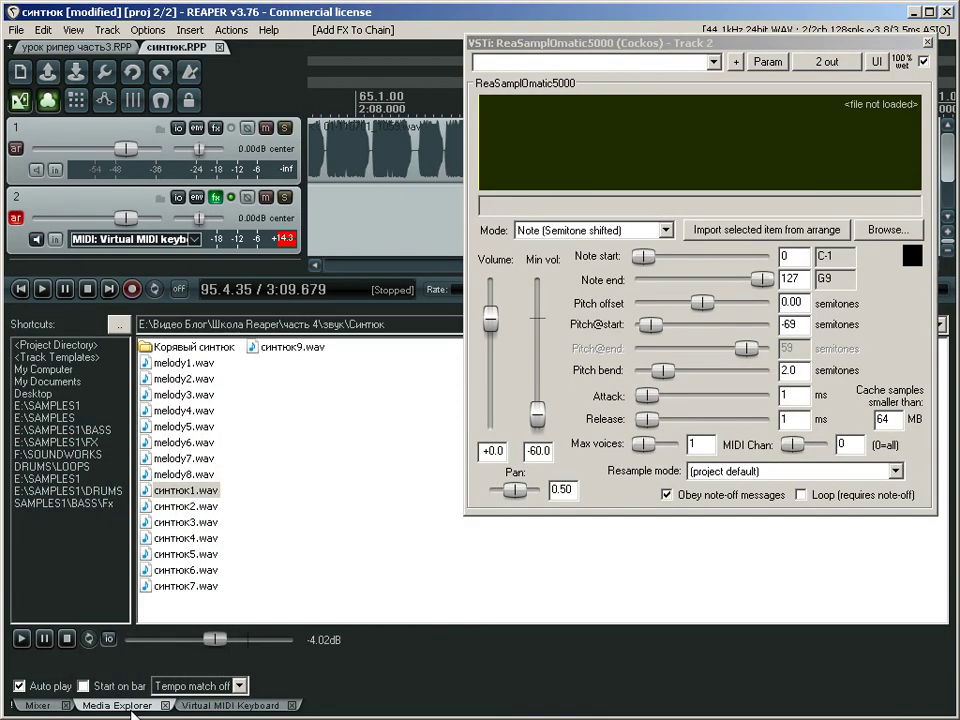
pyautogui.moveTo(176, 512); pyautogui.dragTo(553, 160)
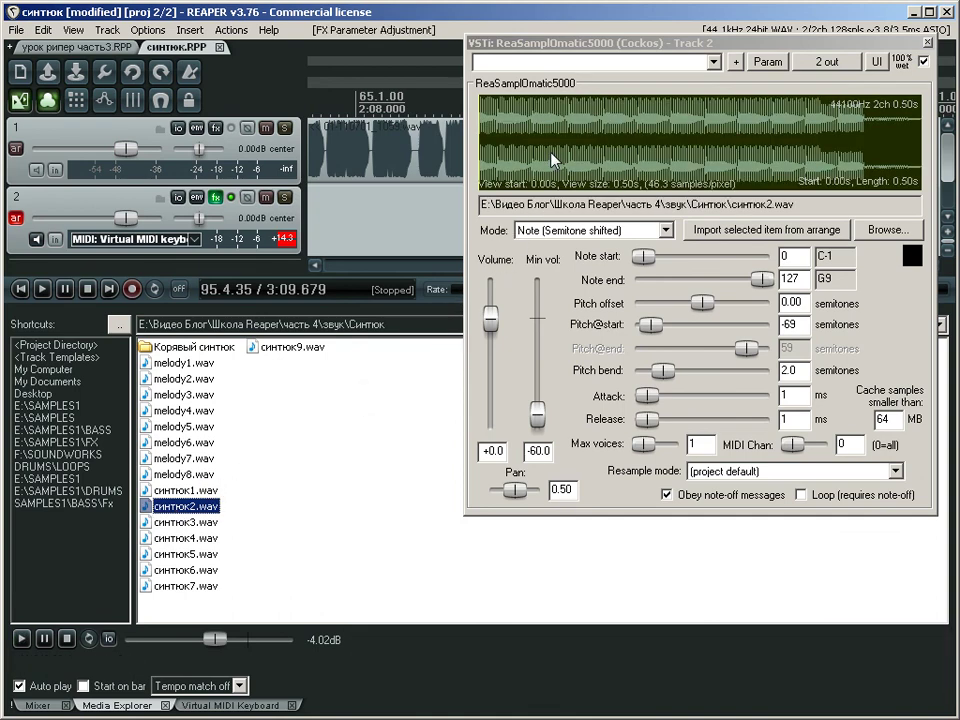
pyautogui.hotkey('alt', 'b')
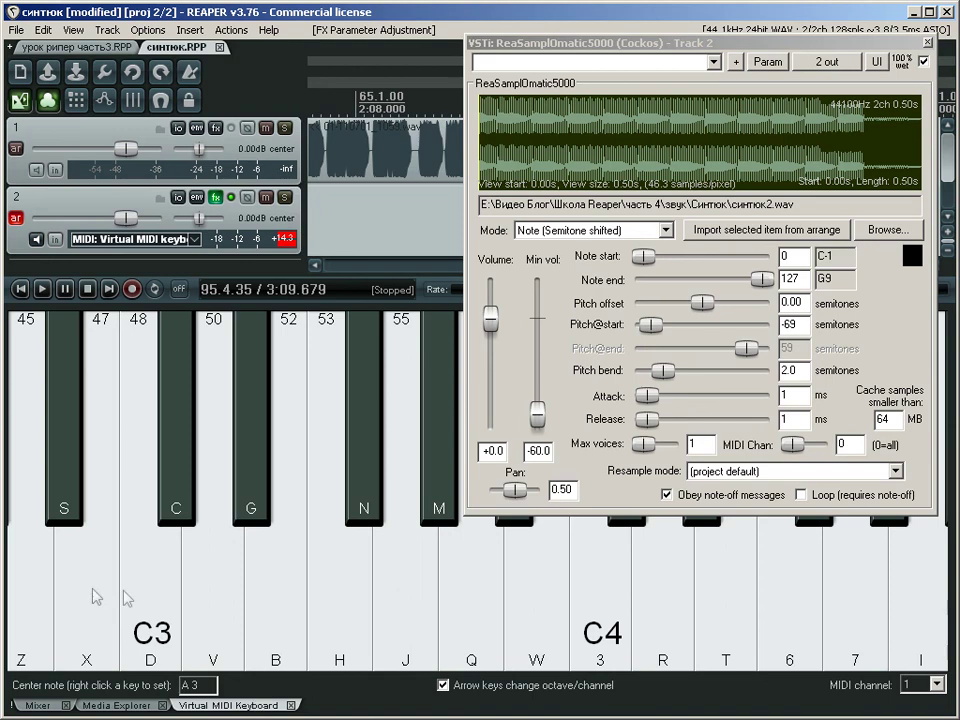
pyautogui.click(93, 592)
pyautogui.click(546, 587)
pyautogui.click(778, 583)
# - With both samplers side by side, give синтюк2.wav note range 53–54, Pitch@start 0 and 16 max voices, and test F3
pyautogui.click(40, 705)
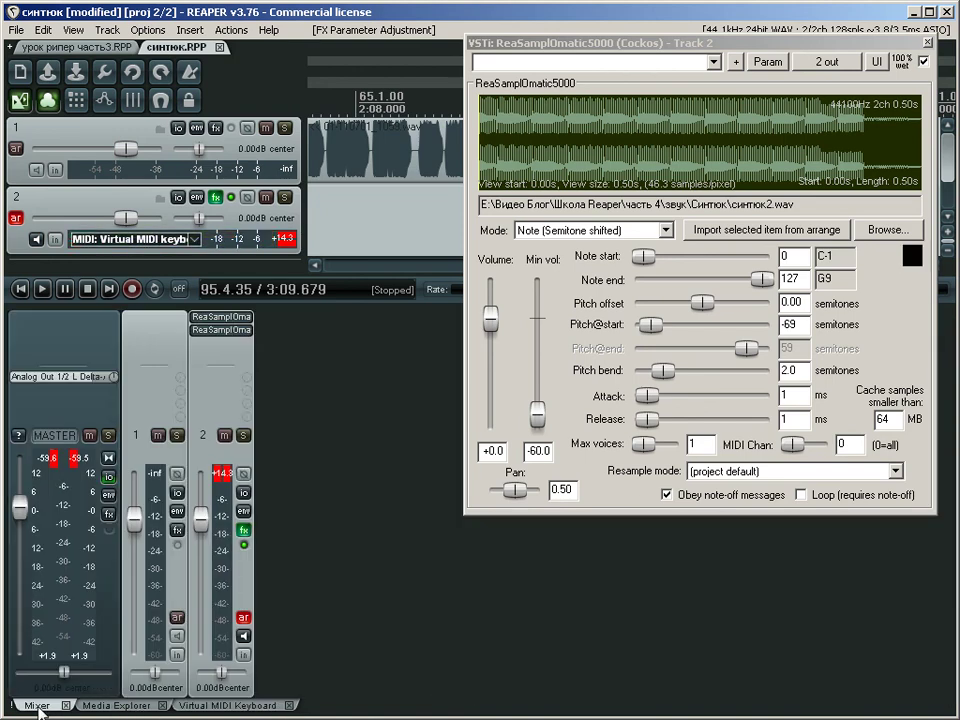
pyautogui.click(242, 330)
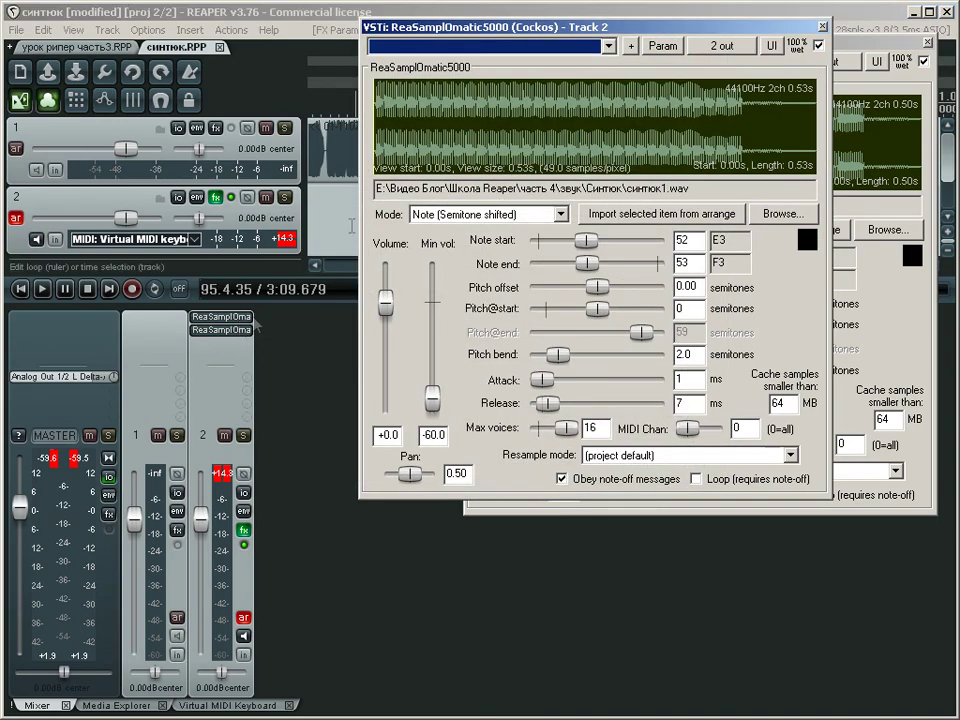
pyautogui.moveTo(464, 41); pyautogui.dragTo(105, 57)
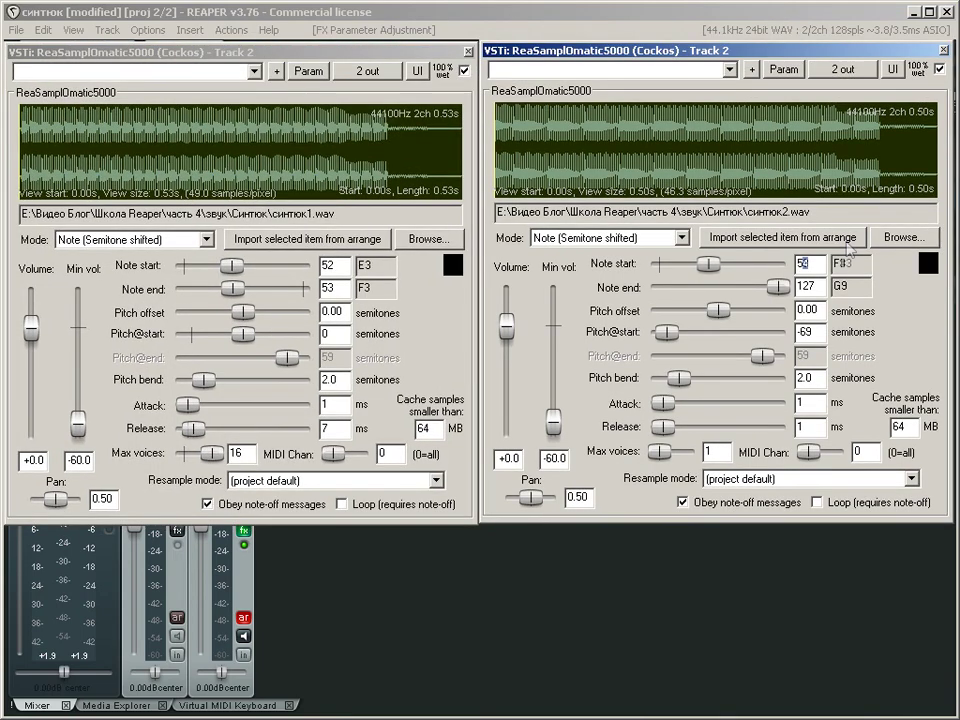
pyautogui.moveTo(778, 287); pyautogui.dragTo(735, 287)
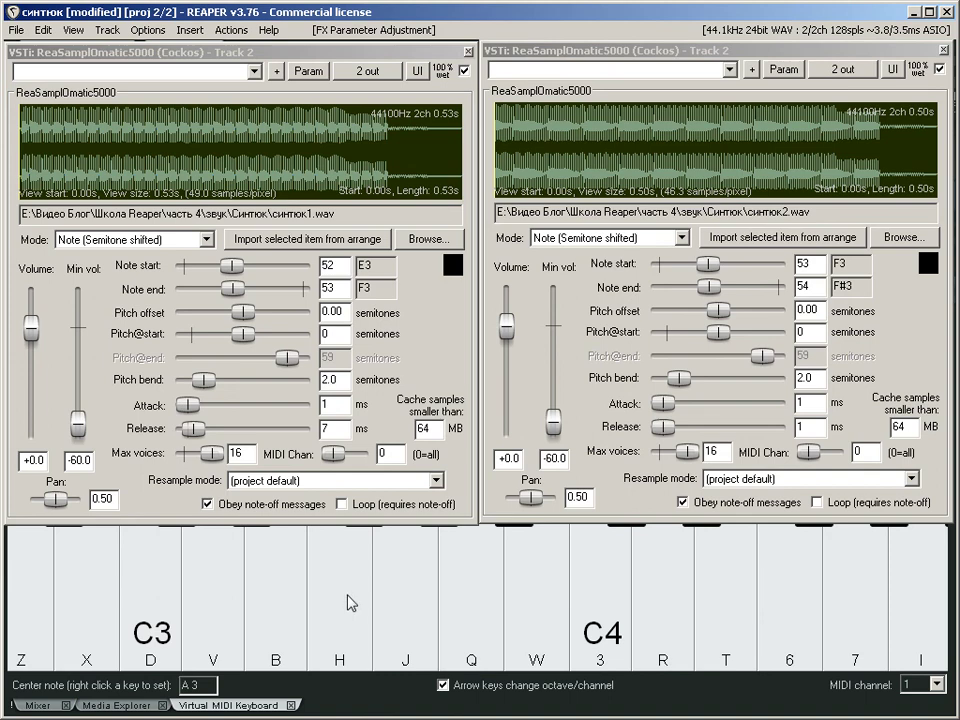
pyautogui.click(299, 642)
pyautogui.click(321, 643)
pyautogui.click(328, 634)
# - Set the синтюк2.wav sampler's note start to 54 and note end to 55, and try the keys
pyautogui.click(330, 287)
pyautogui.click(810, 264)
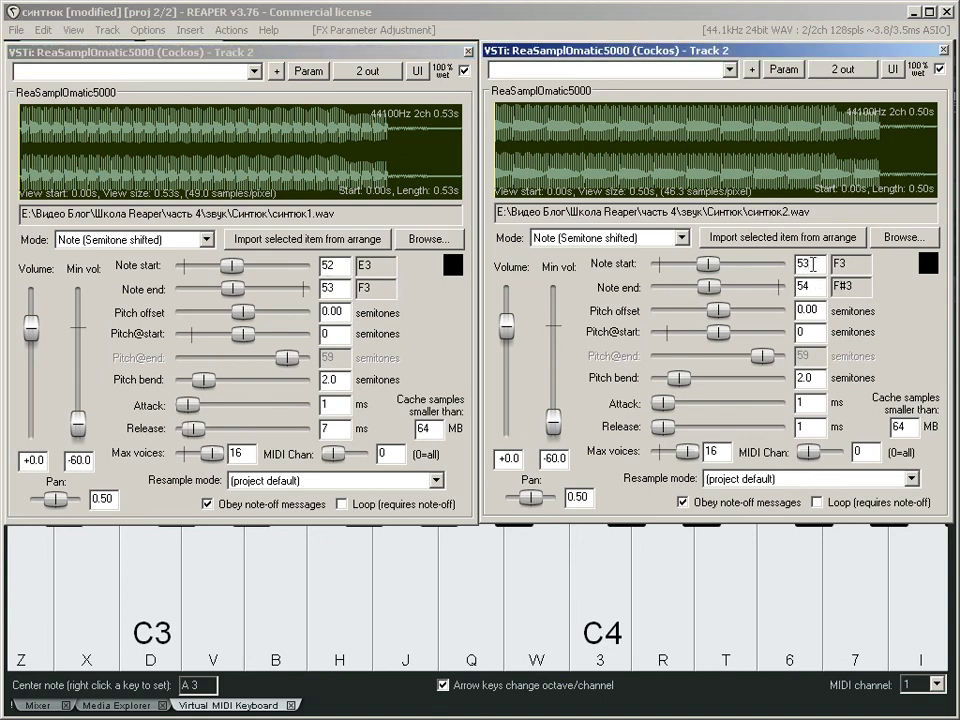
pyautogui.press('BackSpace')
pyautogui.write('4')
pyautogui.write('55')
pyautogui.moveTo(340, 610)
pyautogui.mouseDown()
pyautogui.moveTo(408, 612)
pyautogui.moveTo(256, 613)
pyautogui.moveTo(363, 613)
pyautogui.moveTo(370, 630)
pyautogui.mouseUp()
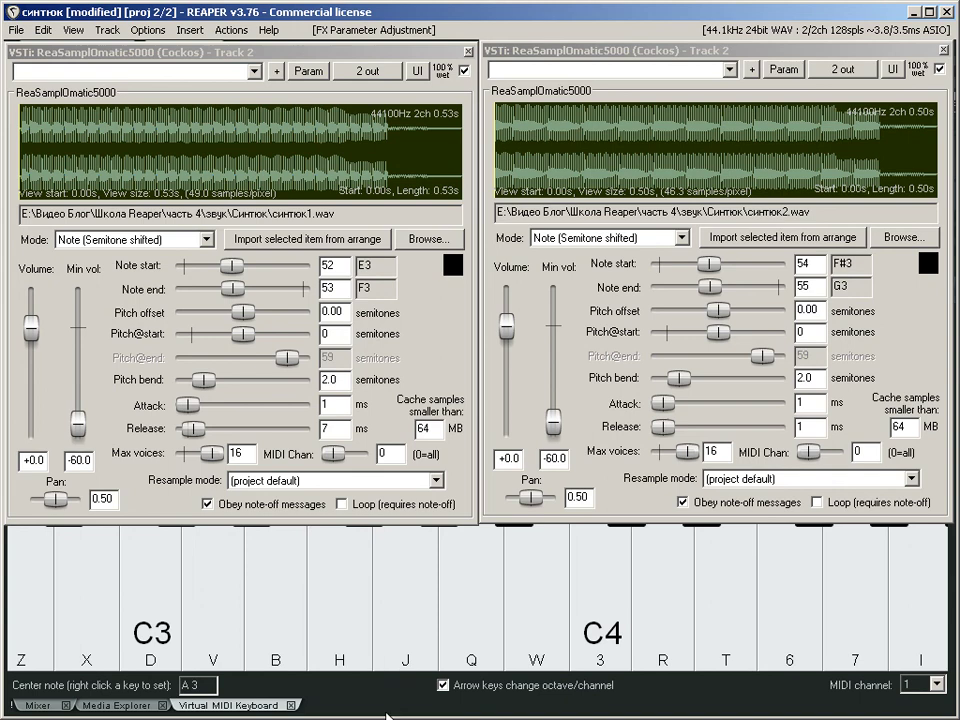
# - Lower the docked virtual keyboard to expose its black keys and play E3, F3, F#3 and G3 in order
pyautogui.moveTo(386, 712); pyautogui.dragTo(386, 719)
pyautogui.moveTo(289, 710); pyautogui.dragTo(232, 695)
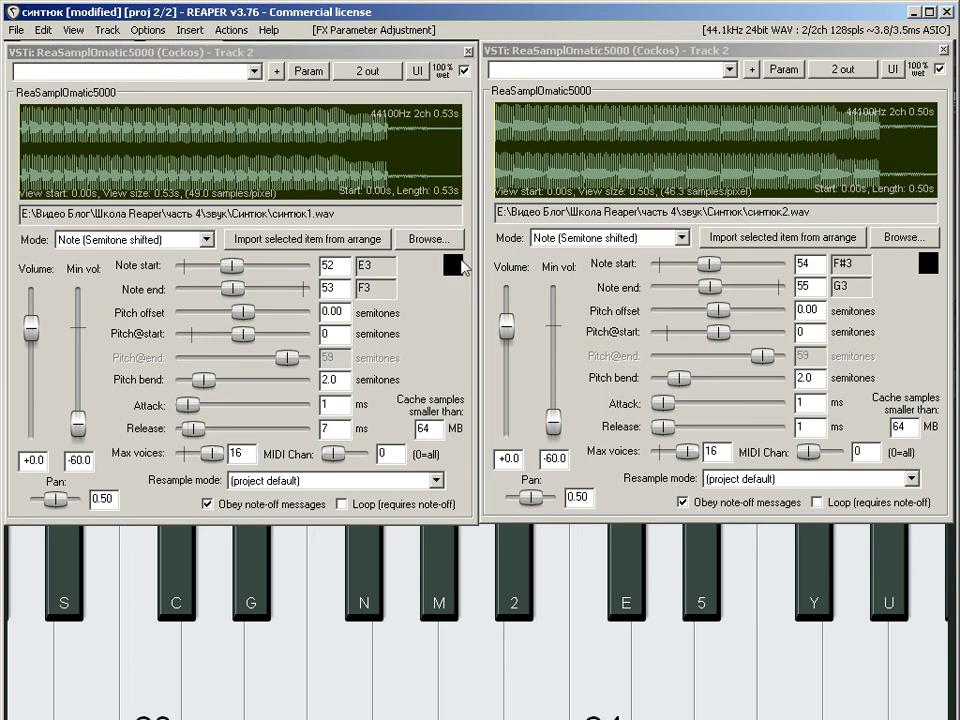
pyautogui.click(270, 660)
pyautogui.click(315, 675)
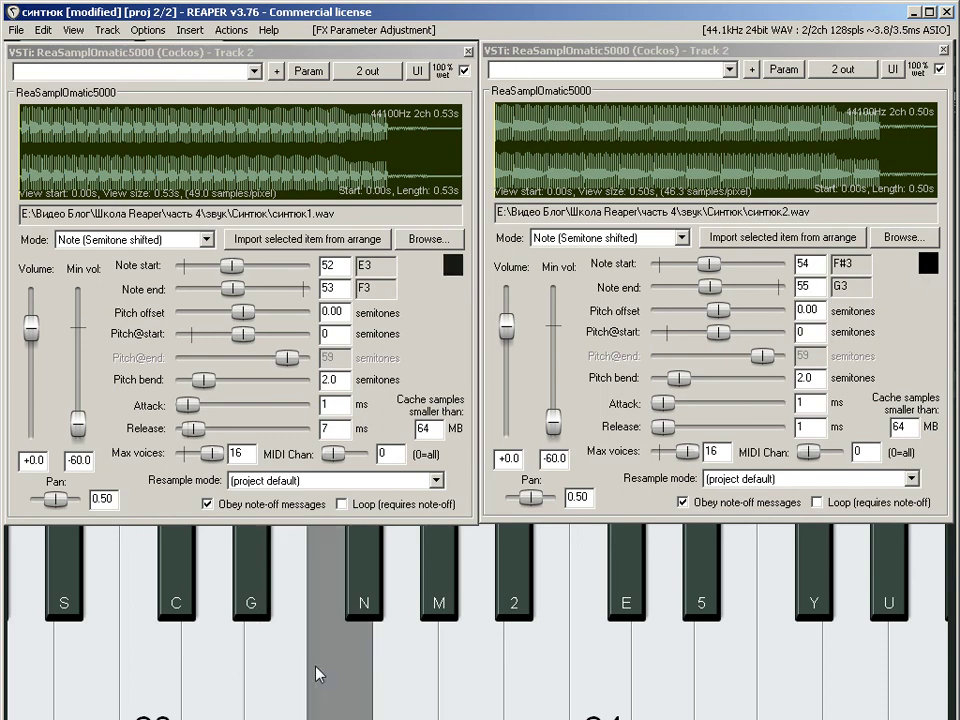
pyautogui.click(360, 605)
pyautogui.click(397, 655)
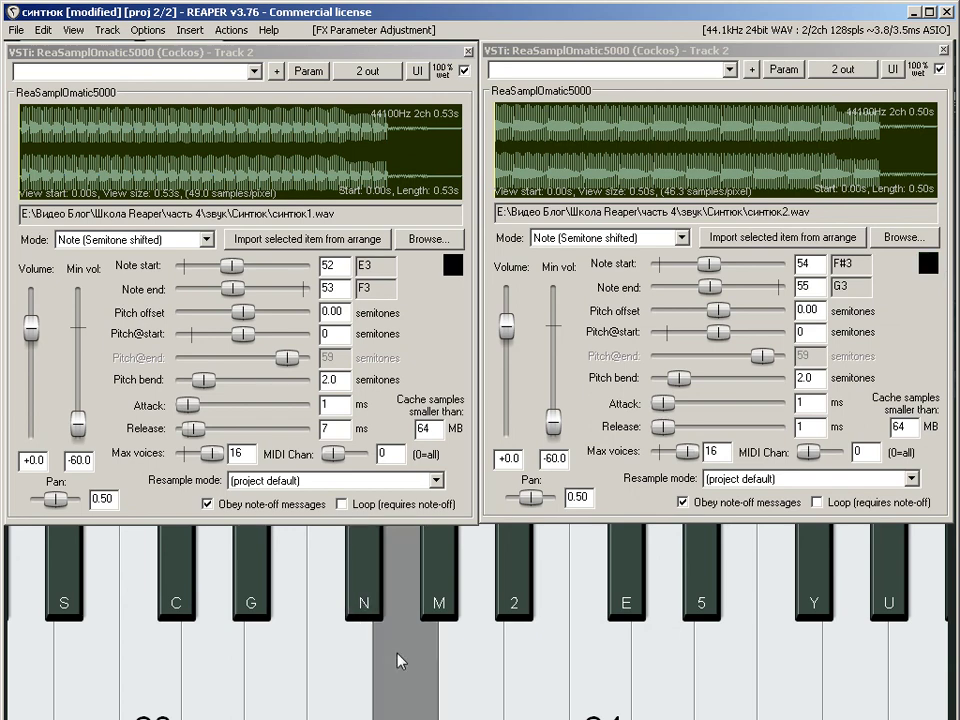
# - Play varied sequences over E3 to G3 to compare the two samplers, including the keys just outside their ranges
pyautogui.click(270, 670)
pyautogui.click(326, 666)
pyautogui.click(365, 607)
pyautogui.click(396, 647)
pyautogui.click(360, 640)
pyautogui.click(285, 670)
pyautogui.click(372, 607)
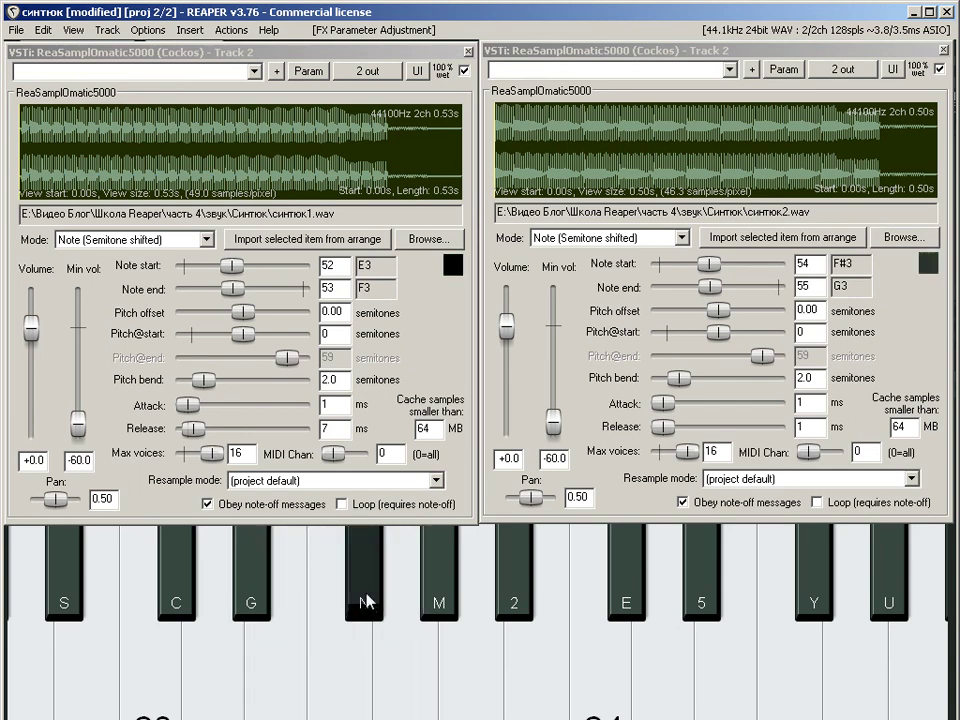
pyautogui.click(270, 654)
pyautogui.click(386, 634)
pyautogui.click(352, 647)
pyautogui.click(275, 665)
pyautogui.click(275, 665)
pyautogui.click(365, 607)
pyautogui.click(405, 650)
pyautogui.click(452, 663)
pyautogui.click(228, 655)
pyautogui.click(398, 638)
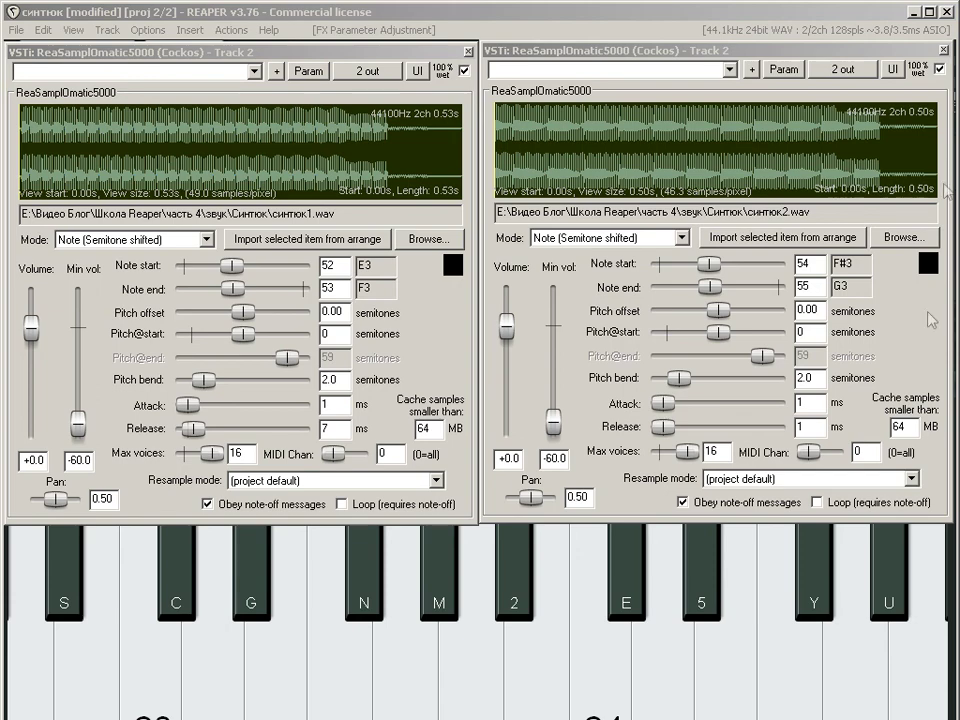
# - Close both sampler windows, return to the mixer and bypass both ReaSamplOmatic5000 instances on track 2
pyautogui.moveTo(707, 50); pyautogui.dragTo(470, 128)
pyautogui.click(707, 128)
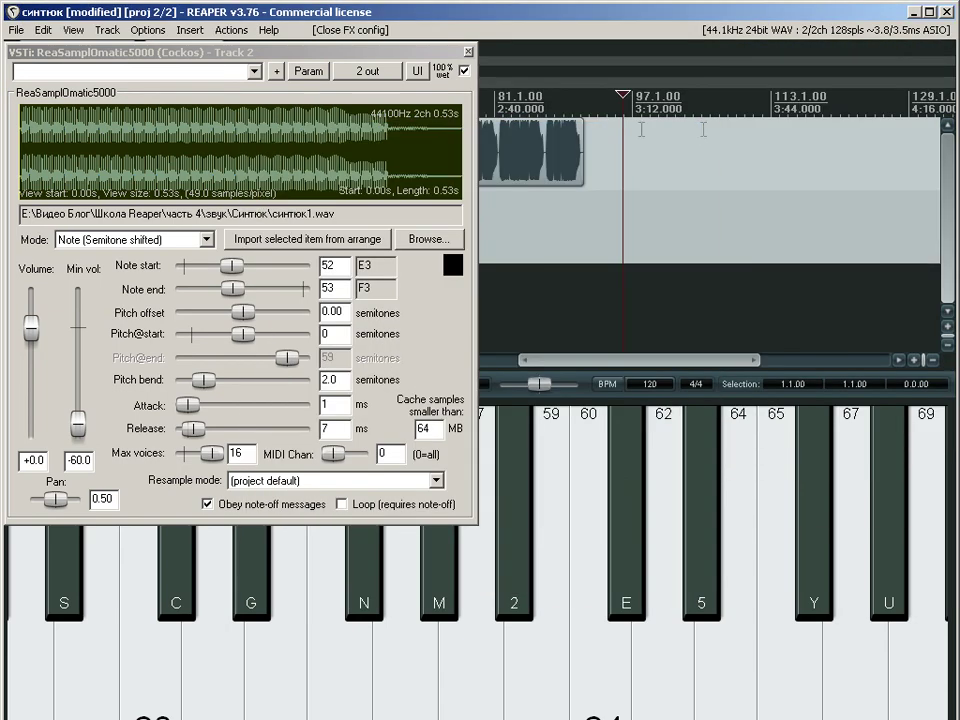
pyautogui.click(468, 50)
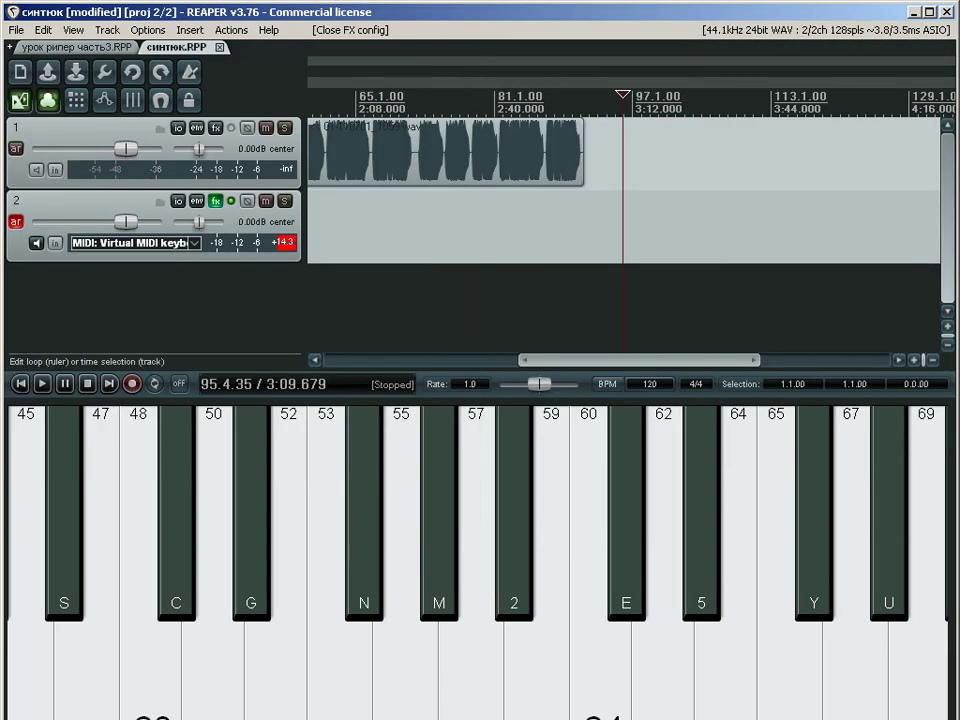
pyautogui.hotkey('ctrl', 'm')
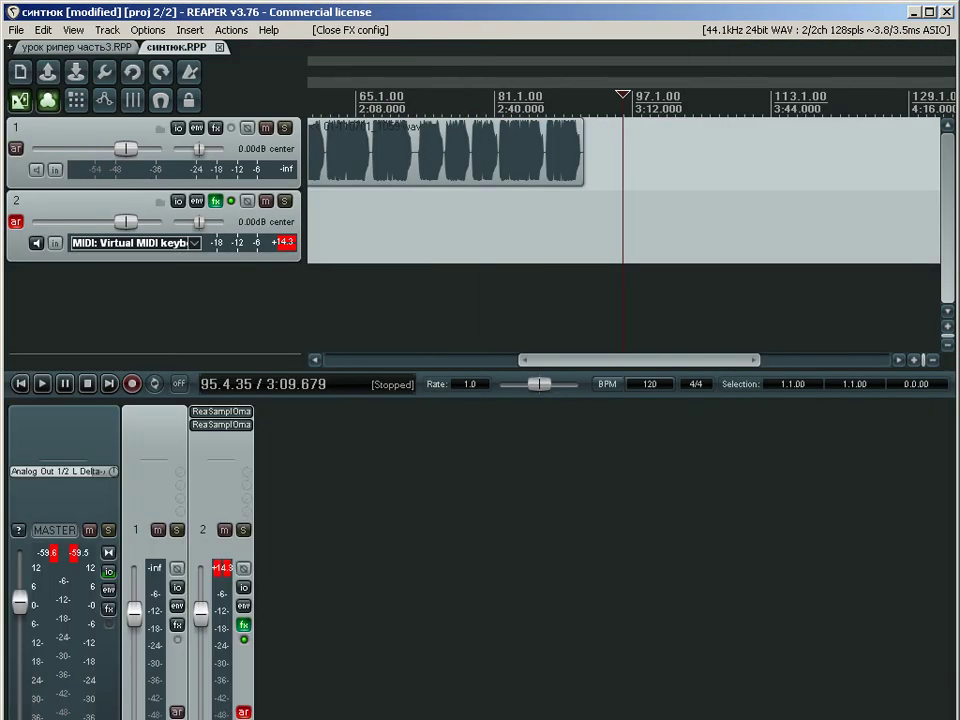
pyautogui.keyDown('shift'); pyautogui.click(220, 423); pyautogui.keyUp('shift')
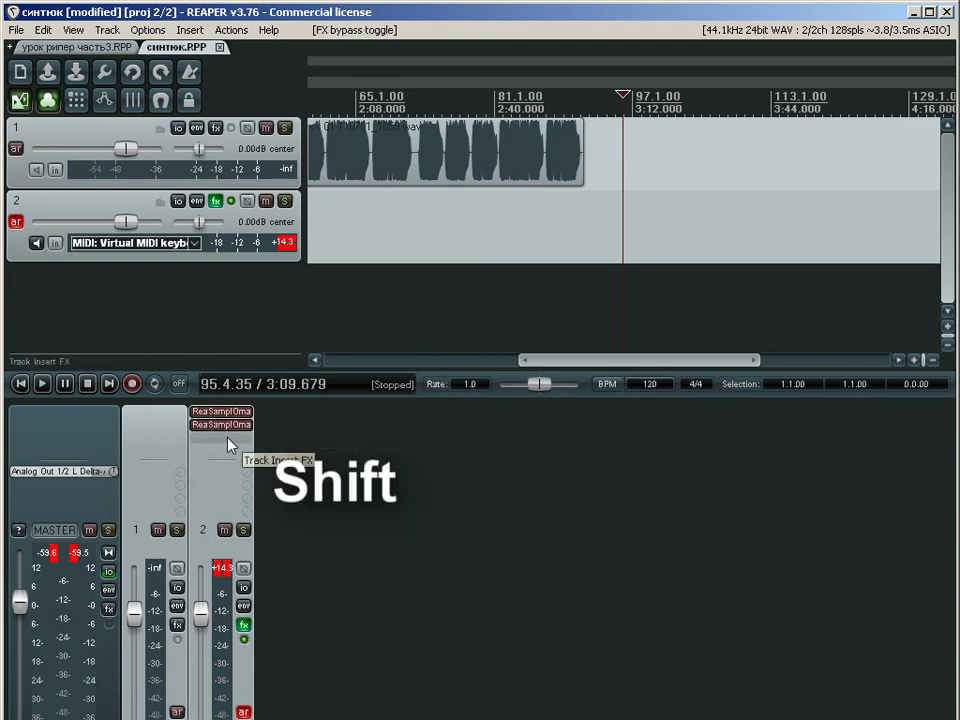
# - Check the VSTi category for track 2, then switch to Windows Explorer and locate Kontakt 4.dll in C:\Program Files\Steinberg\VstPlugIns
pyautogui.click(229, 446)
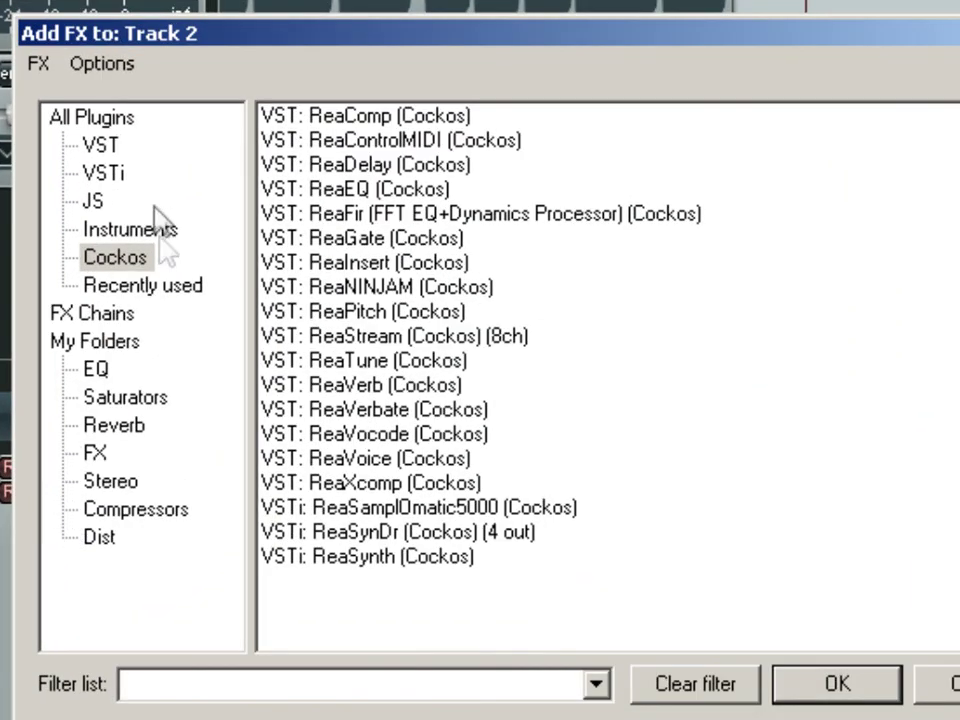
pyautogui.click(107, 180)
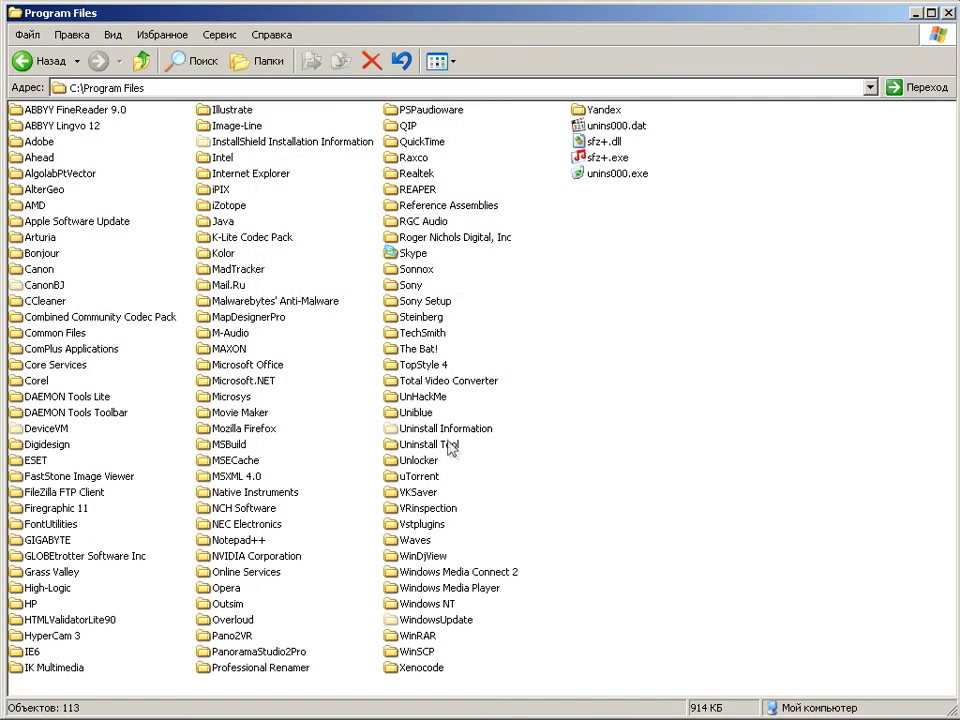
pyautogui.doubleClick(428, 317)
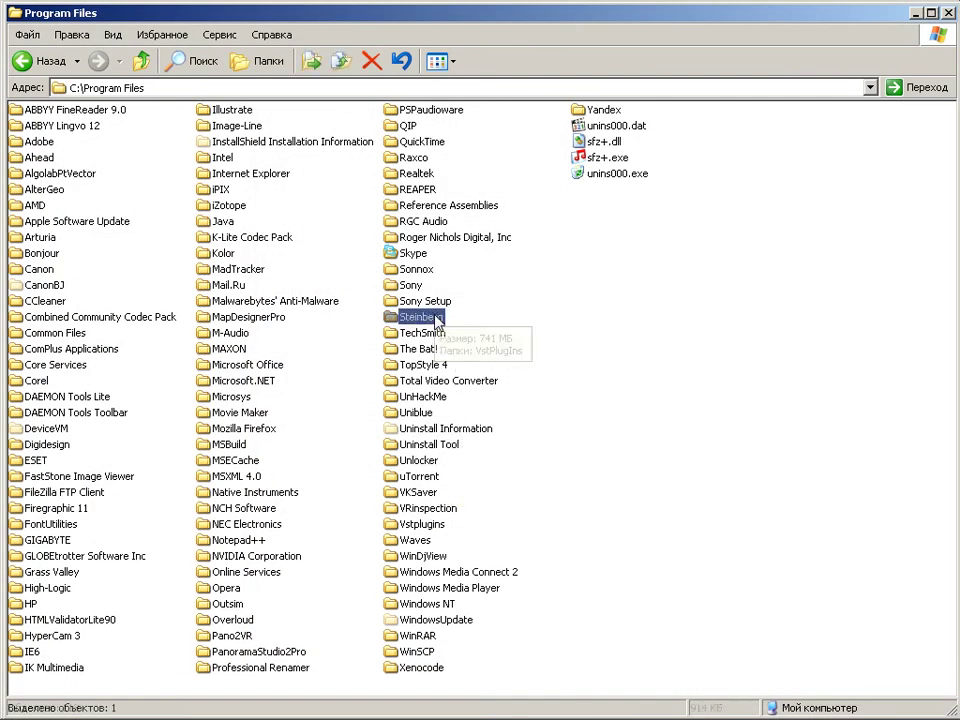
pyautogui.doubleClick(46, 114)
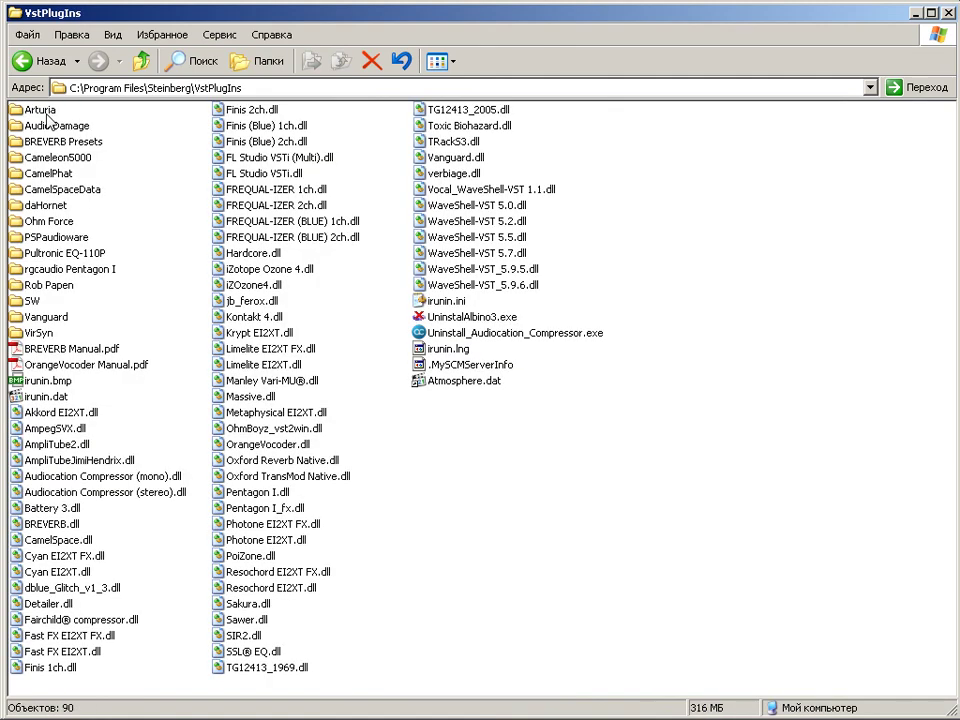
pyautogui.click(248, 317)
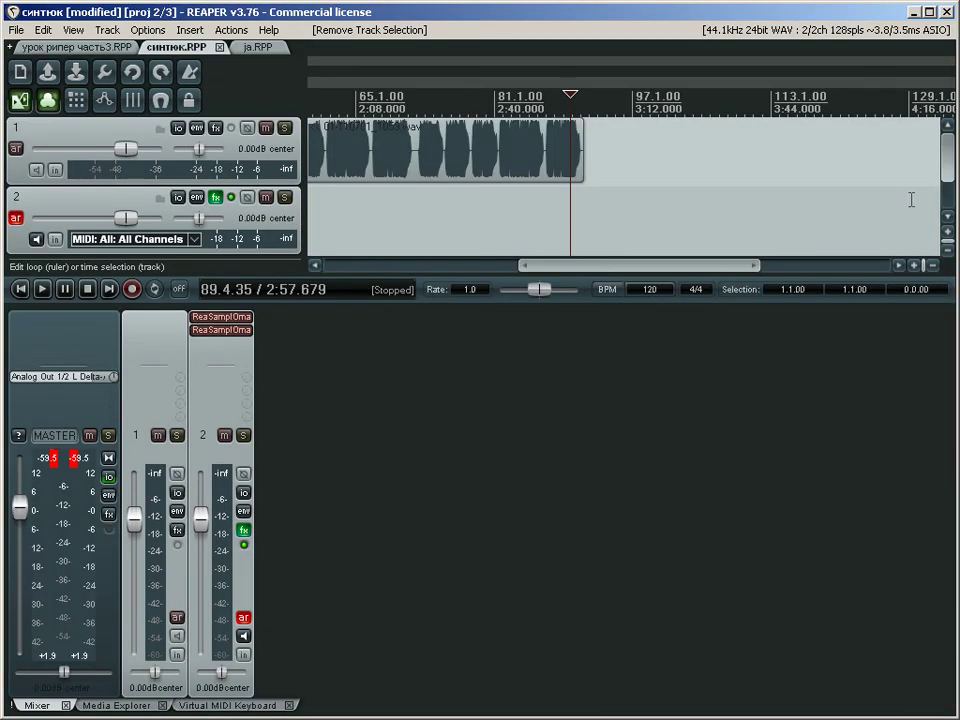
# - Switch back to REAPER, examine the VST plug-in settings in the preferences and close them
pyautogui.hotkey('ctrl', 'p')
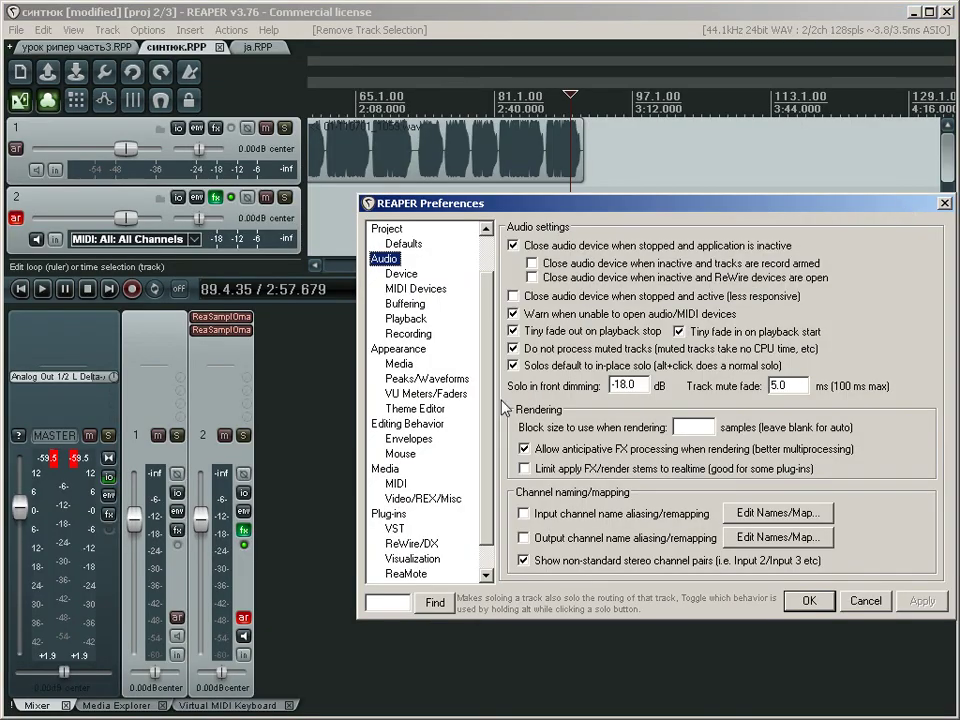
pyautogui.scroll(-1, 487, 395)
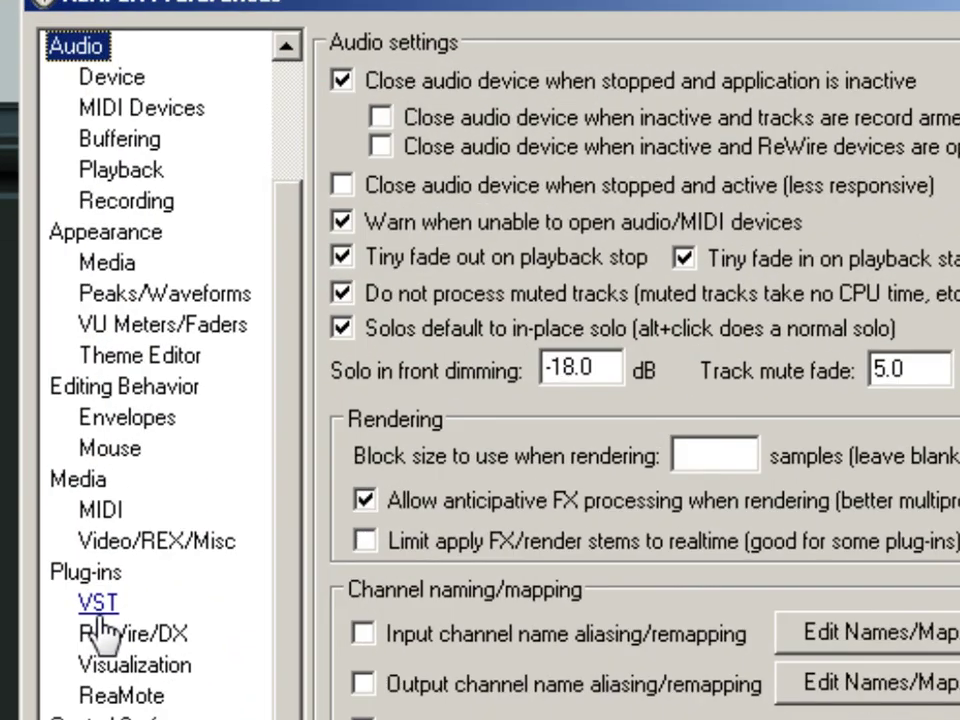
pyautogui.click(395, 500)
pyautogui.click(400, 192)
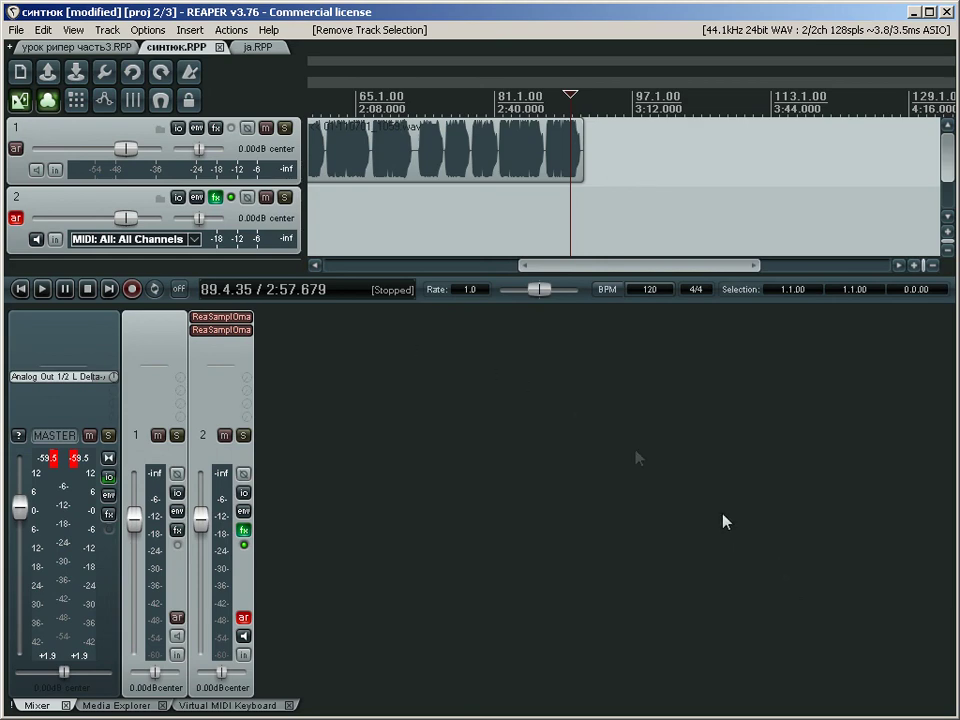
# - Add the VSTi Kontakt 4 (Native Instruments, 64 out) to track 2
pyautogui.click(246, 352)
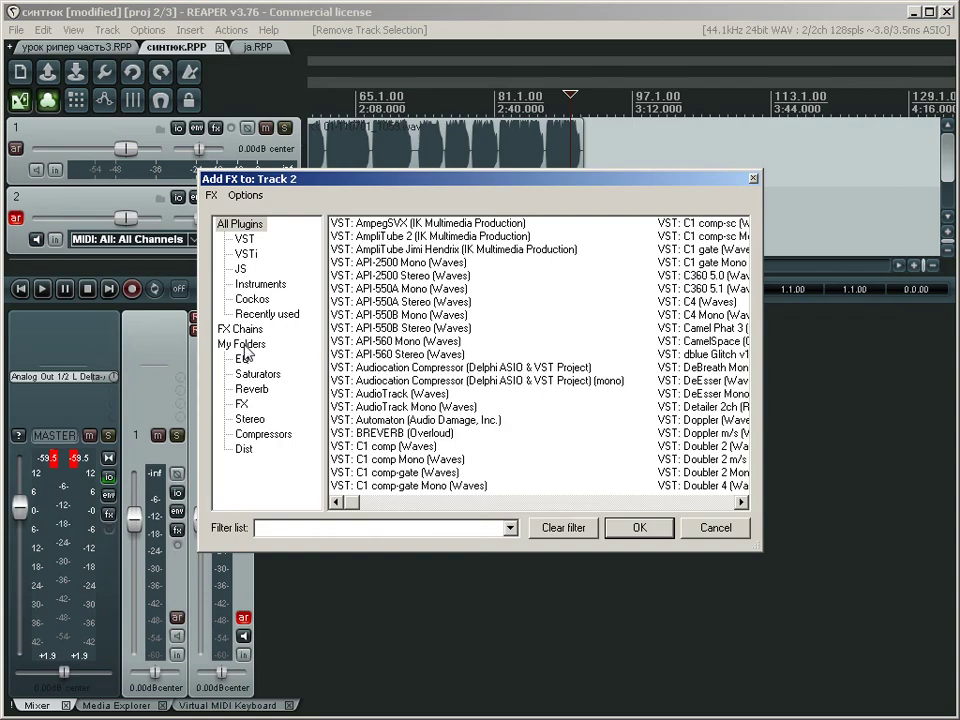
pyautogui.click(245, 255)
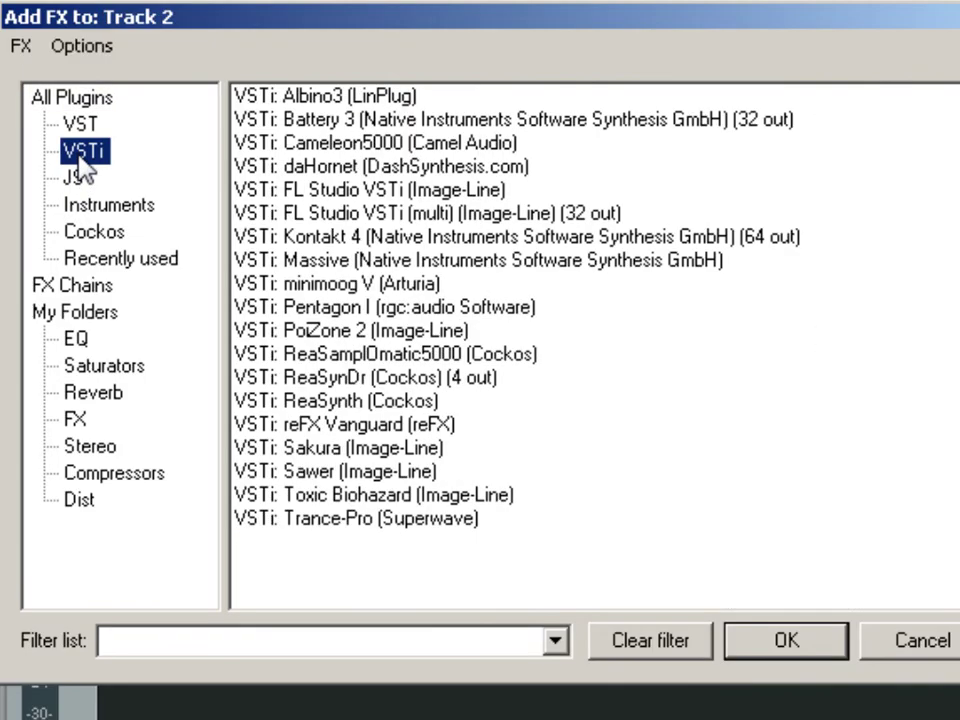
pyautogui.click(290, 240)
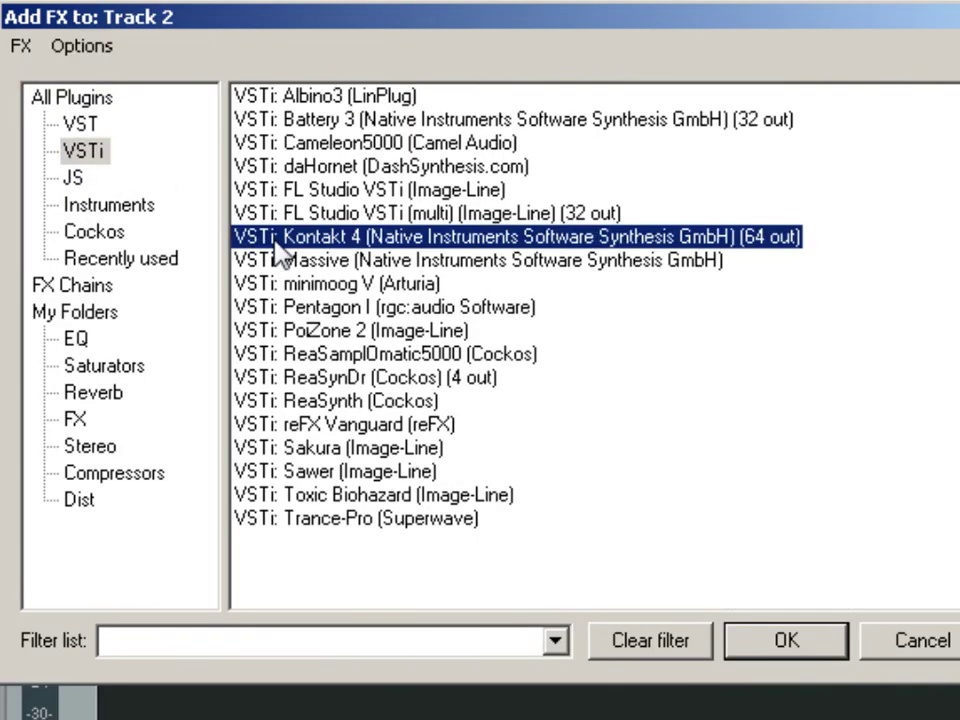
pyautogui.doubleClick(330, 242)
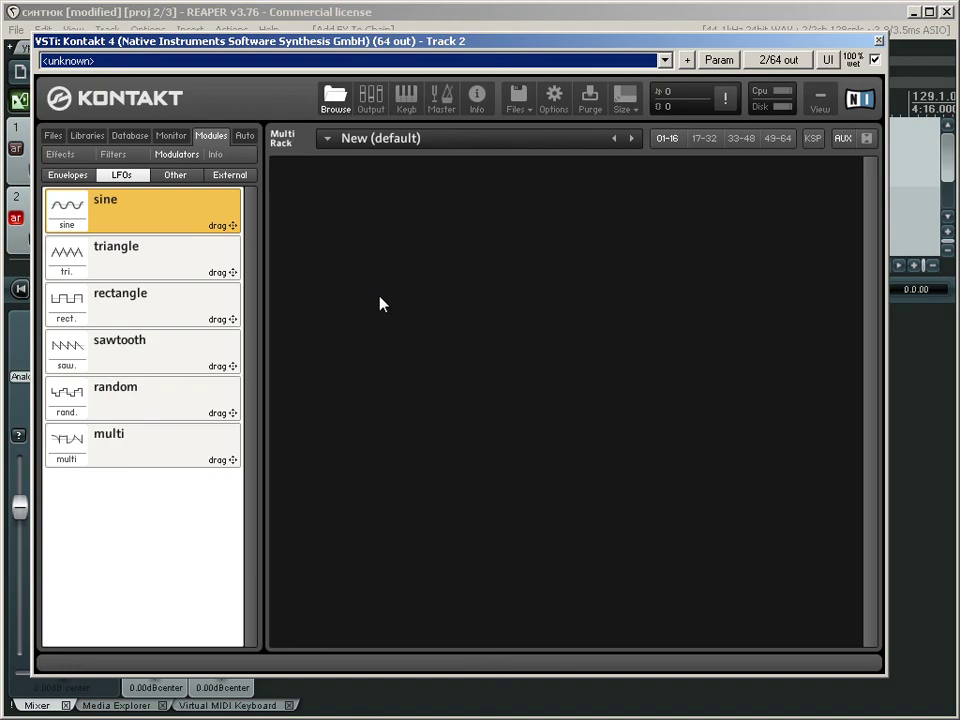
# - Load синтюк1.wav to синтюк7.wav and синтюк9.wav from the Media Explorer into Kontakt's empty rack as one new instrument
pyautogui.moveTo(436, 44); pyautogui.dragTo(790, 45)
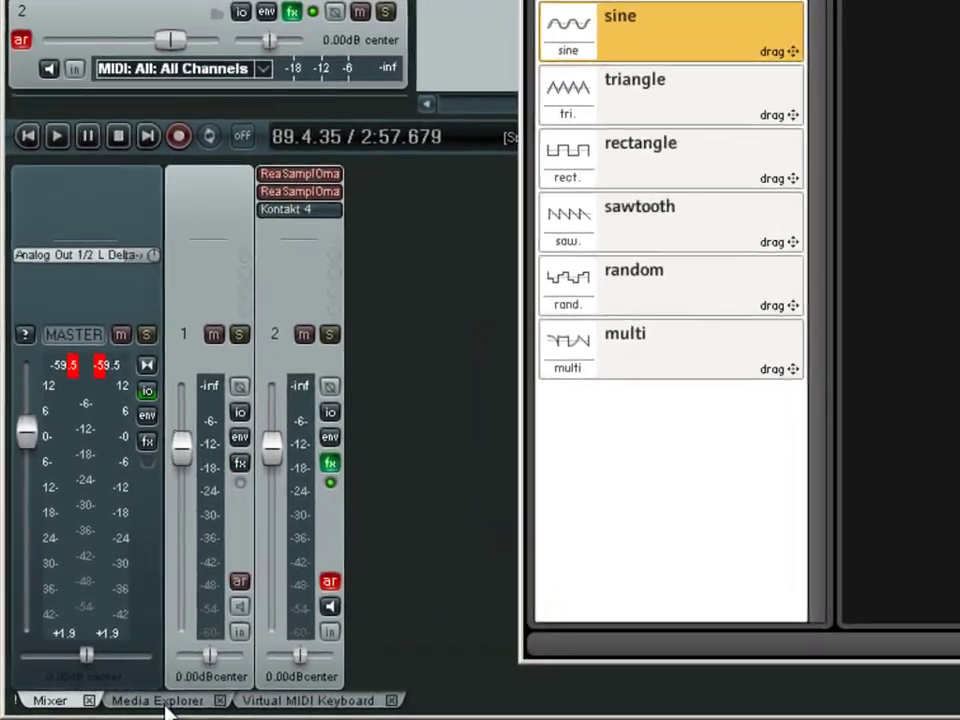
pyautogui.click(162, 701)
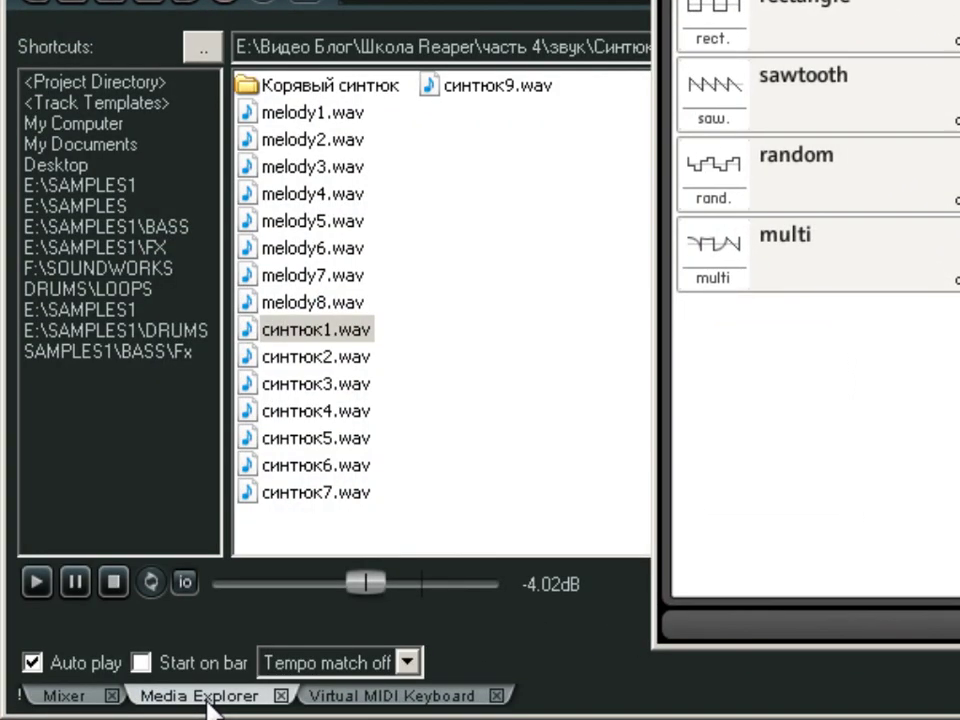
pyautogui.click(317, 330)
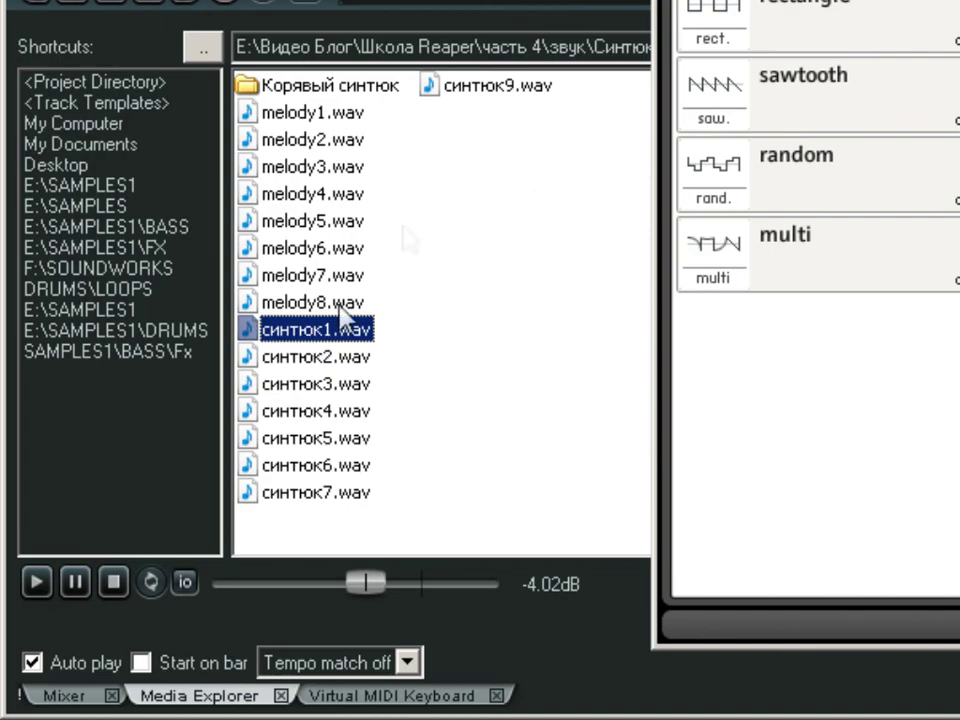
pyautogui.keyDown('shift'); pyautogui.click(463, 90); pyautogui.keyUp('shift')
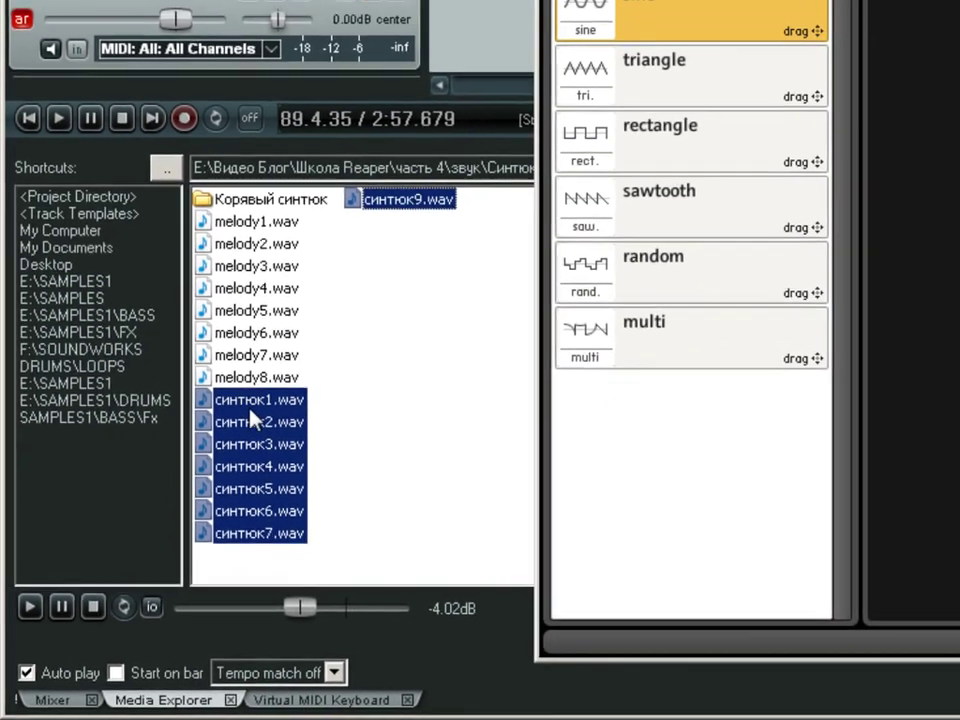
pyautogui.click(307, 335)
pyautogui.moveTo(210, 455); pyautogui.dragTo(791, 116)
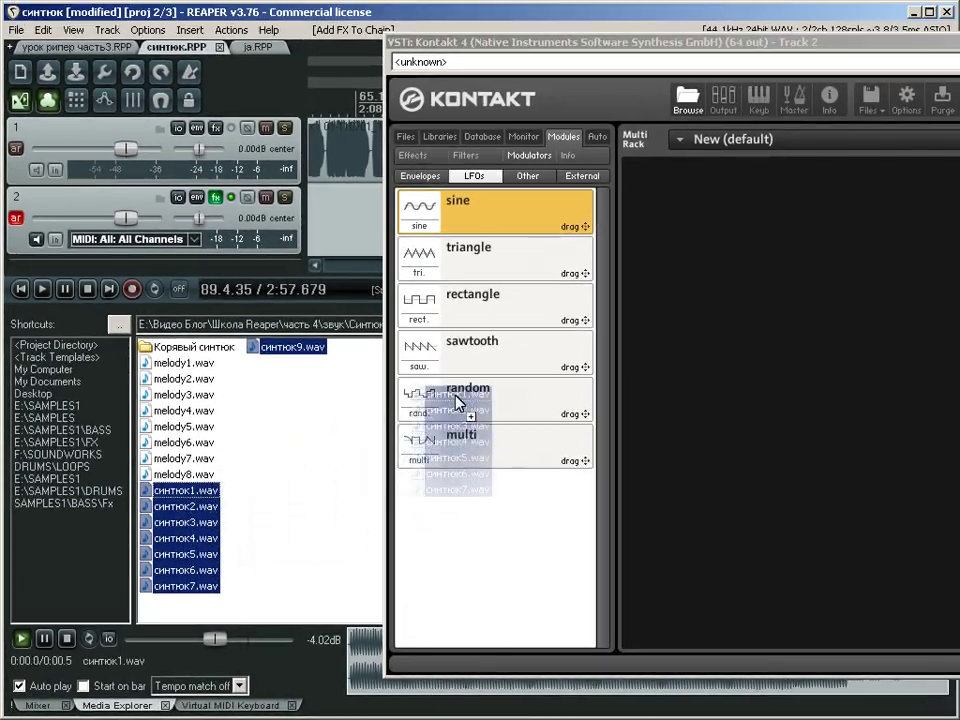
pyautogui.moveTo(680, 197); pyautogui.dragTo(679, 197)
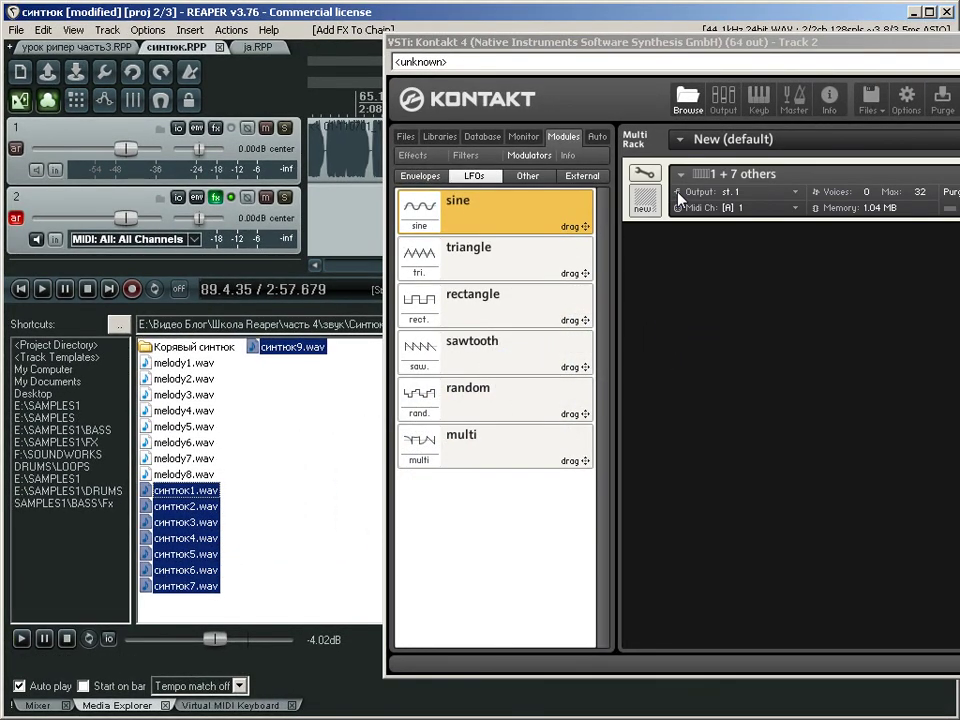
pyautogui.moveTo(670, 52); pyautogui.dragTo(343, 40)
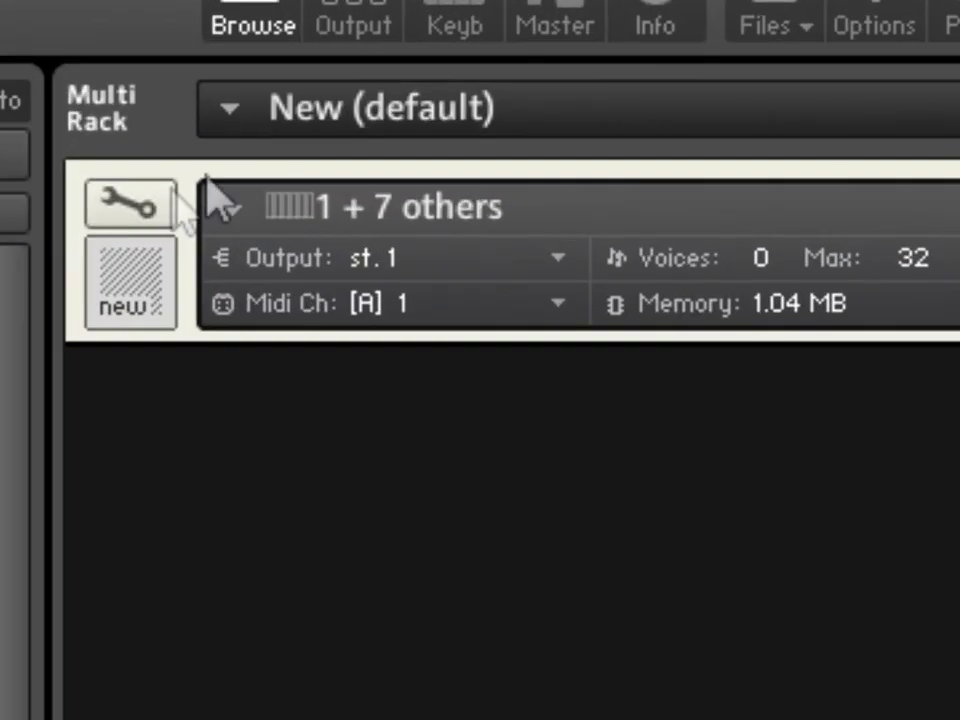
# - Open the new instrument for editing and show its Mapping Editor
pyautogui.click(291, 164)
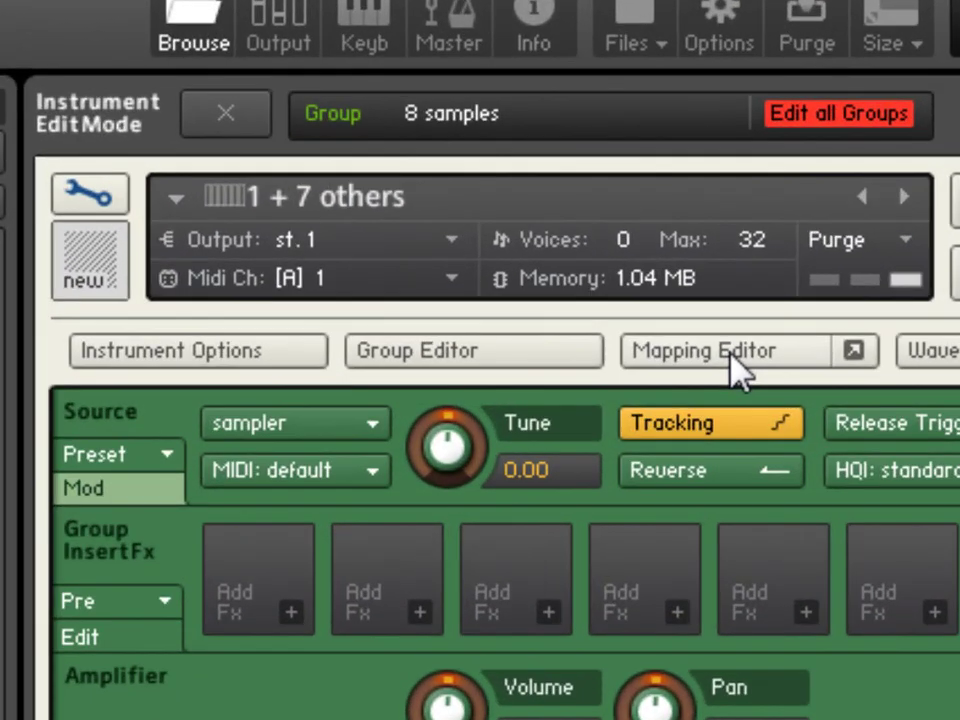
pyautogui.click(590, 235)
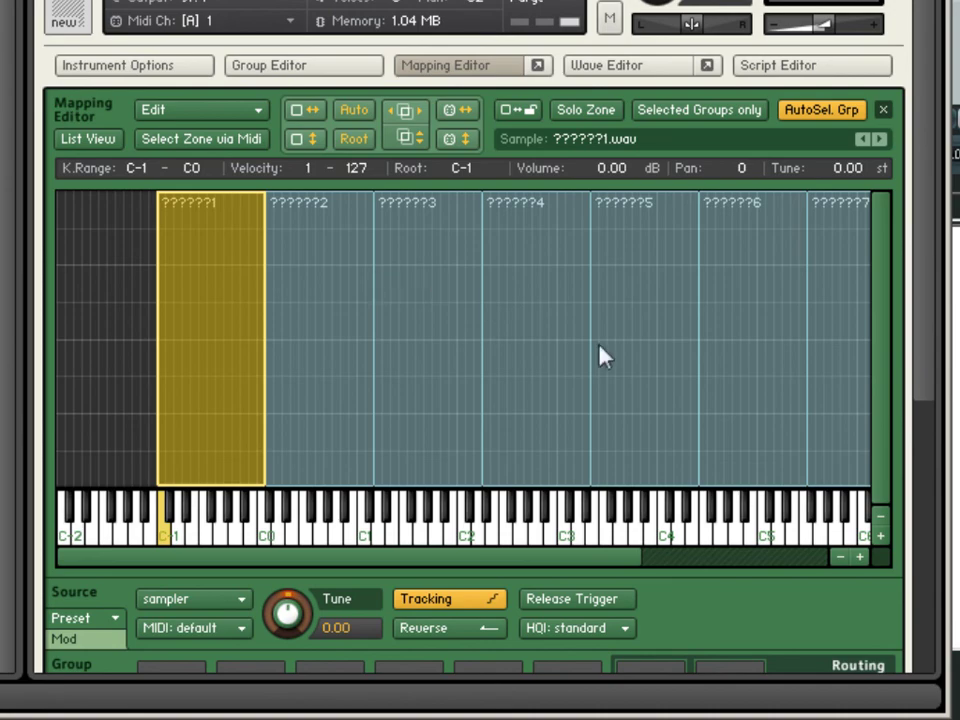
pyautogui.moveTo(521, 572)
pyautogui.mouseDown()
pyautogui.moveTo(693, 568)
pyautogui.moveTo(536, 568)
pyautogui.mouseUp()
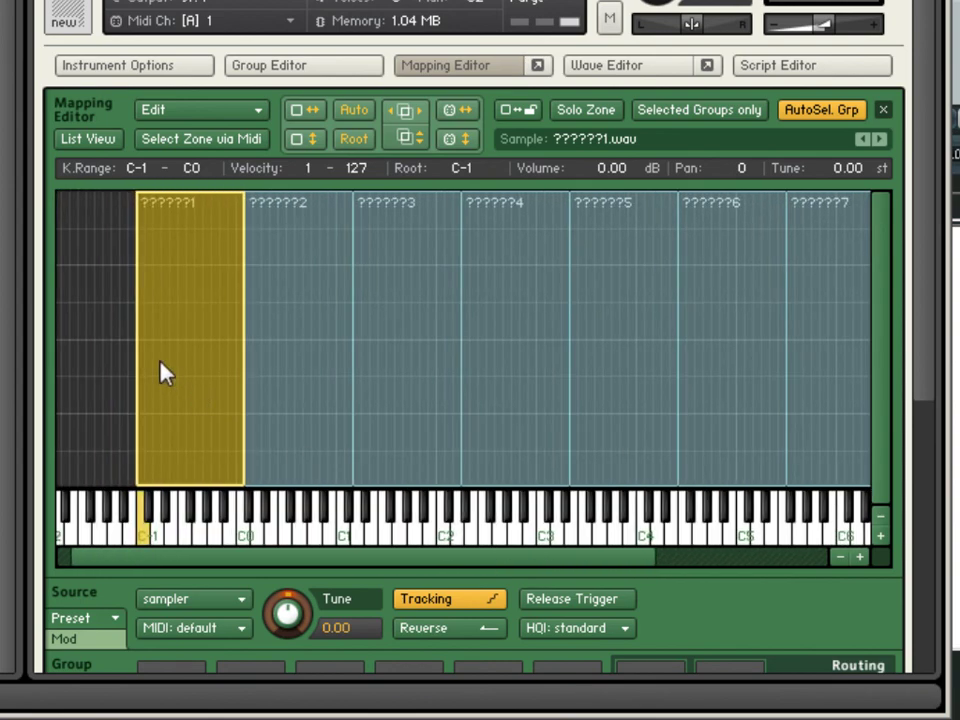
# - Map the sample 1 zone to C3–C#3 and the sample 2 zone to D3–D#3
pyautogui.moveTo(164, 369); pyautogui.dragTo(570, 372)
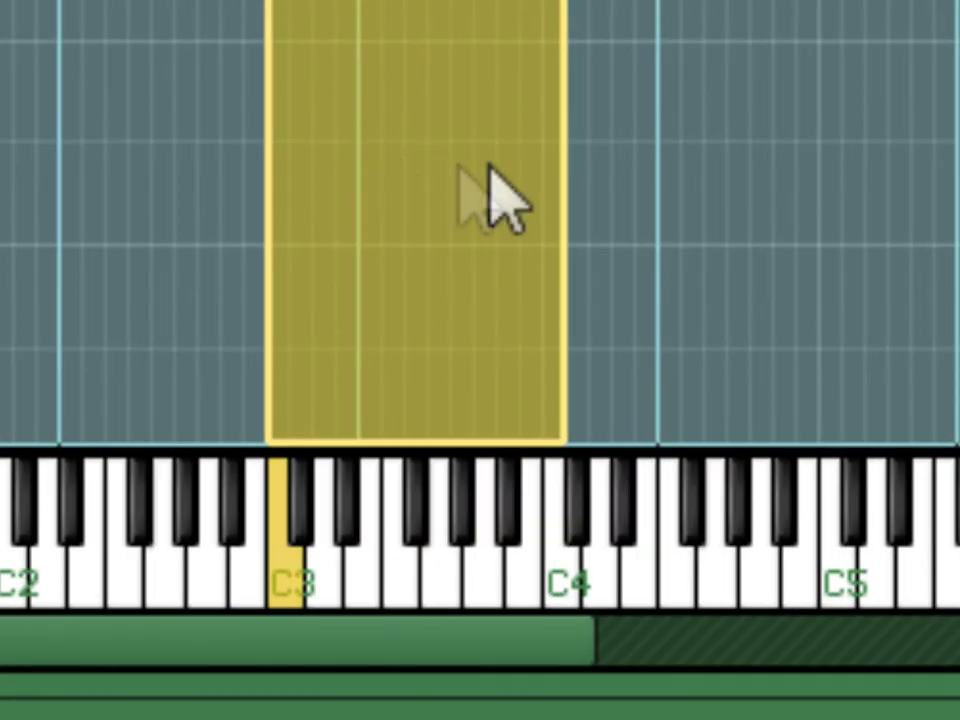
pyautogui.moveTo(553, 159); pyautogui.dragTo(300, 165)
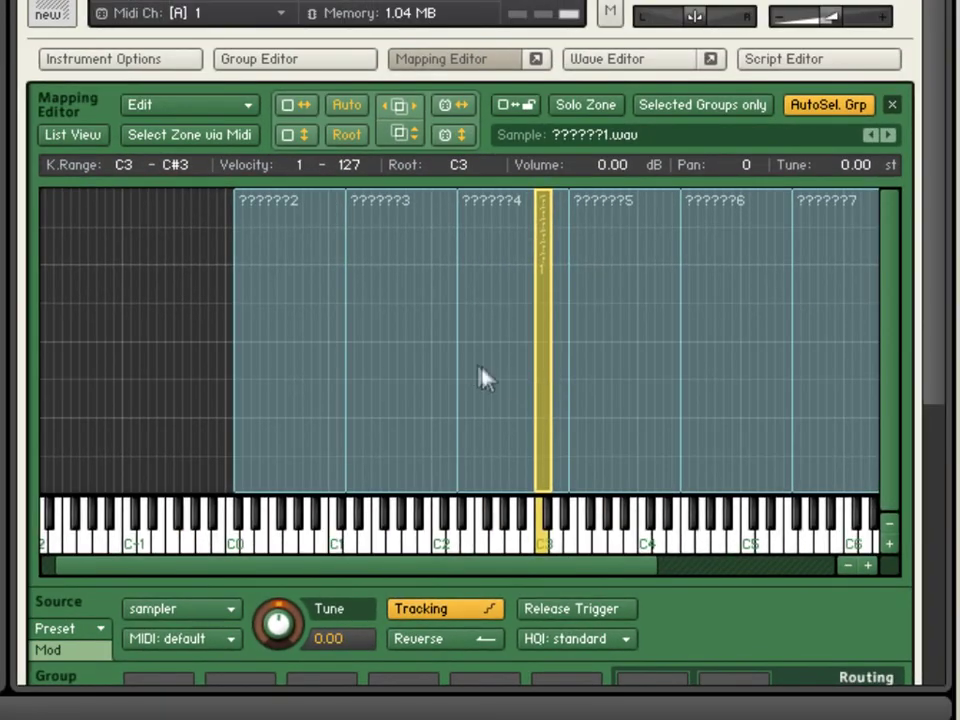
pyautogui.moveTo(287, 339); pyautogui.dragTo(607, 335)
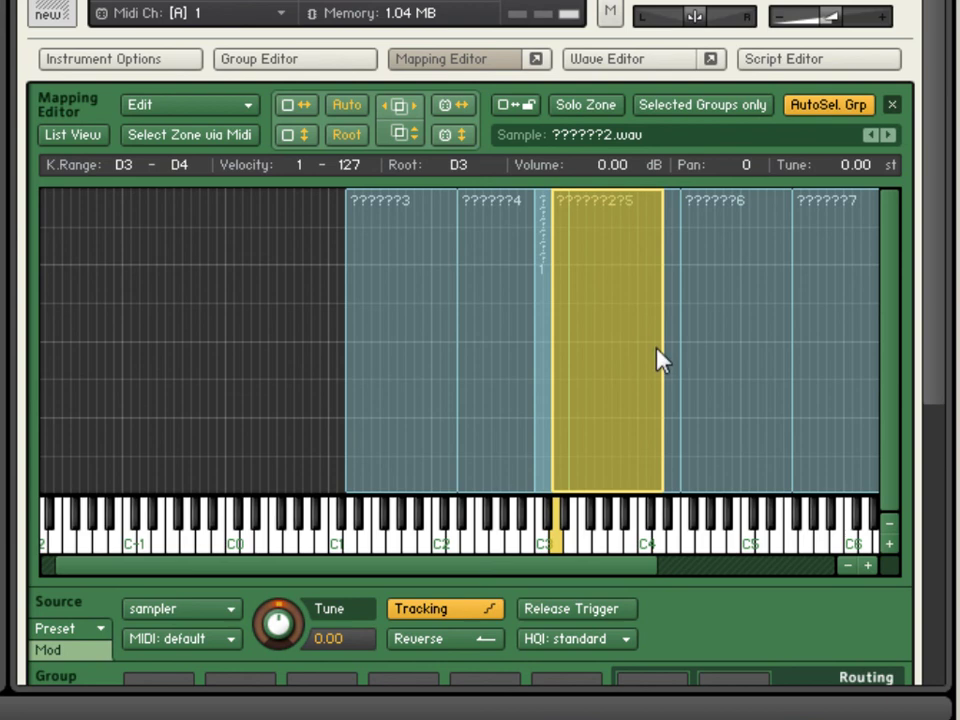
pyautogui.moveTo(656, 347); pyautogui.dragTo(563, 343)
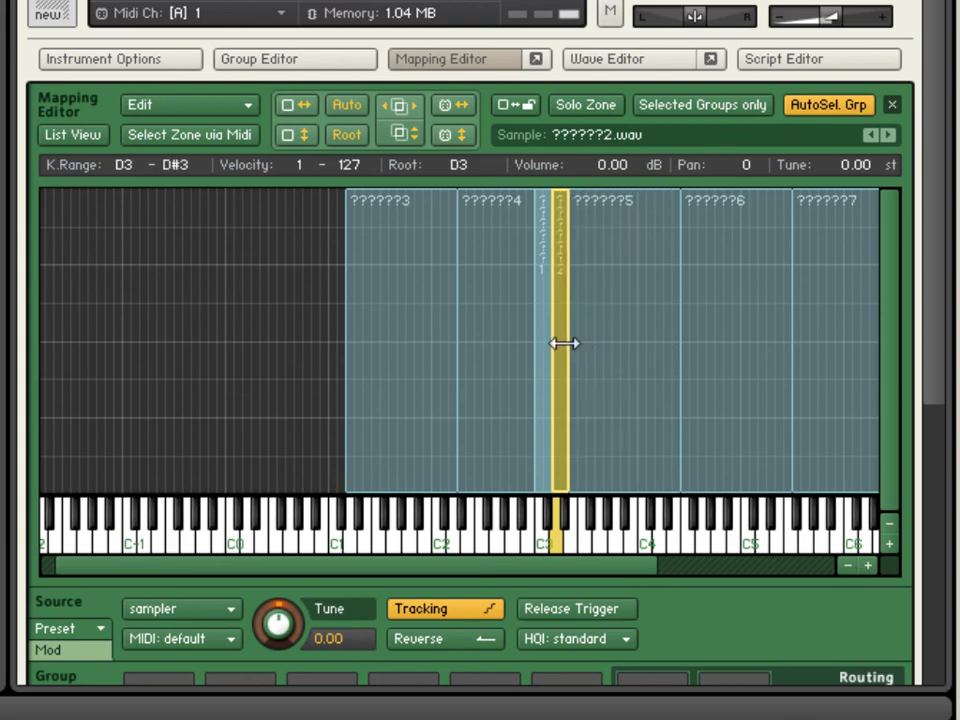
# - Arrange the zones of samples 3 to 7 and 9 side by side, two keys wide each, from E3 to D#4
pyautogui.moveTo(439, 349); pyautogui.dragTo(619, 343)
pyautogui.click(628, 349)
pyautogui.click(681, 339)
pyautogui.moveTo(681, 339); pyautogui.dragTo(643, 332)
pyautogui.moveTo(797, 345); pyautogui.dragTo(643, 354)
pyautogui.moveTo(745, 360); pyautogui.dragTo(647, 364)
pyautogui.hscroll(3, 729, 400)
pyautogui.moveTo(820, 400); pyautogui.dragTo(488, 392)
# - Audition the mapped zones on the editor's keyboard from C3 up to F#3
pyautogui.click(869, 567)
pyautogui.click(868, 568)
pyautogui.moveTo(435, 568); pyautogui.dragTo(552, 576)
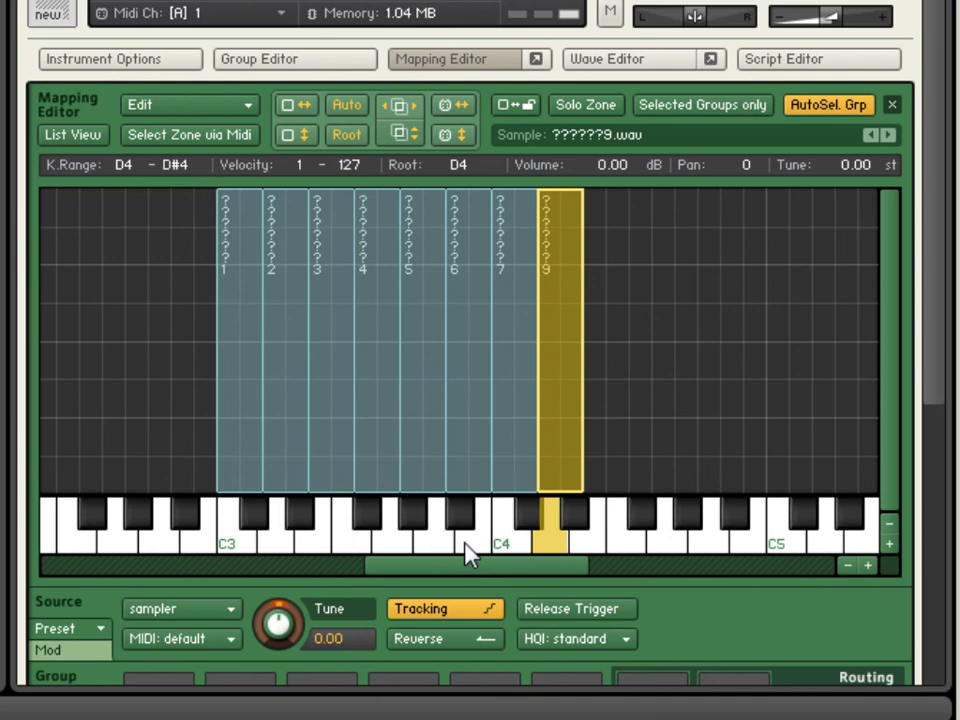
pyautogui.click(244, 431)
pyautogui.click(236, 549)
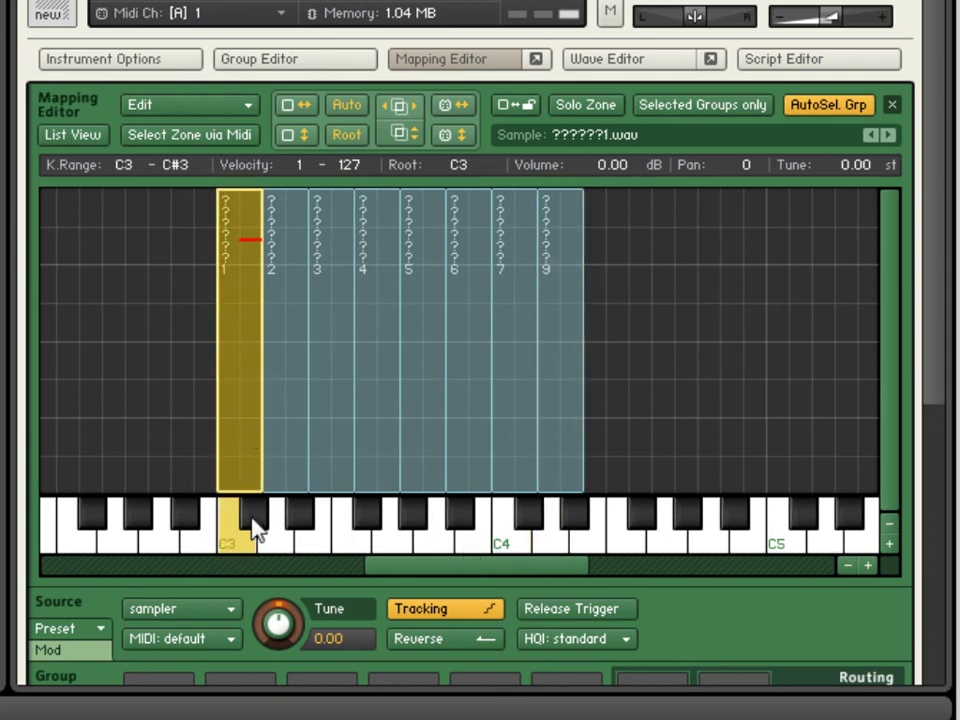
pyautogui.click(280, 539)
pyautogui.click(300, 526)
pyautogui.click(318, 545)
pyautogui.click(343, 540)
pyautogui.click(366, 527)
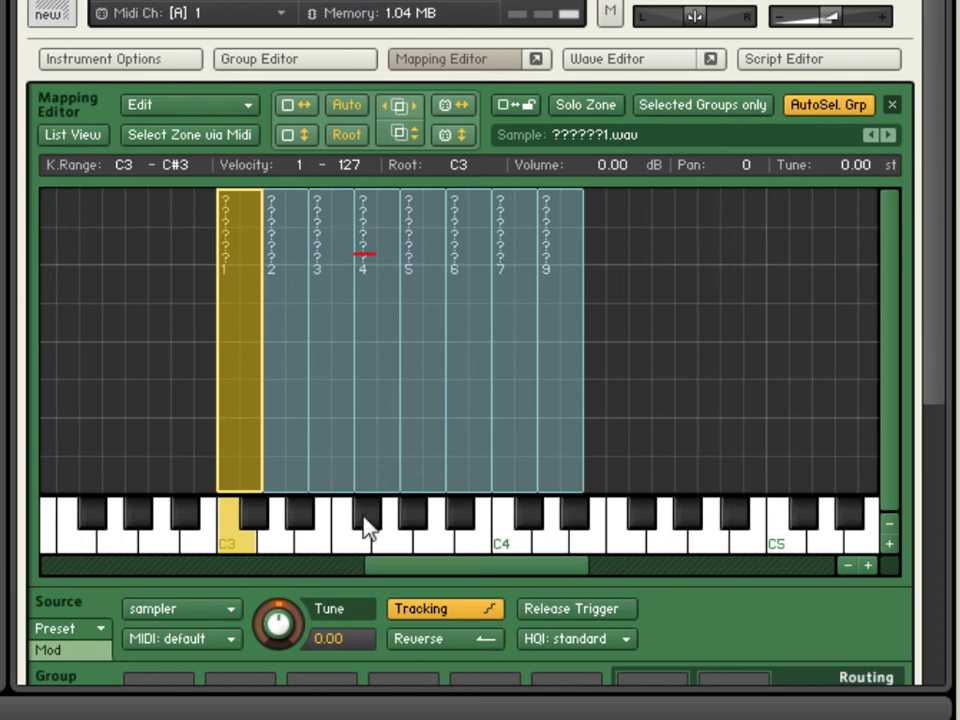
# - Narrow the sample 3 zone to E3 and shift zones 4 and 5 to F3–F#3 and G3–G#3, auditioning the keys
pyautogui.click(344, 478)
pyautogui.moveTo(338, 472)
pyautogui.mouseDown()
pyautogui.moveTo(326, 471)
pyautogui.moveTo(336, 473)
pyautogui.mouseUp()
pyautogui.click(364, 484)
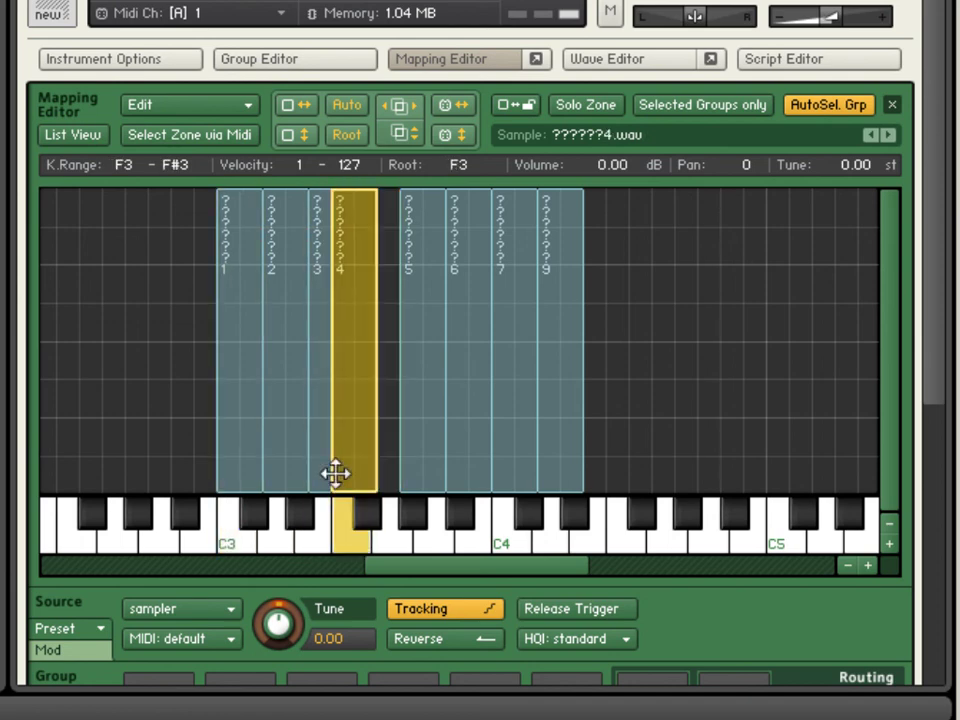
pyautogui.click(367, 527)
pyautogui.moveTo(409, 489); pyautogui.dragTo(378, 471)
pyautogui.click(392, 545)
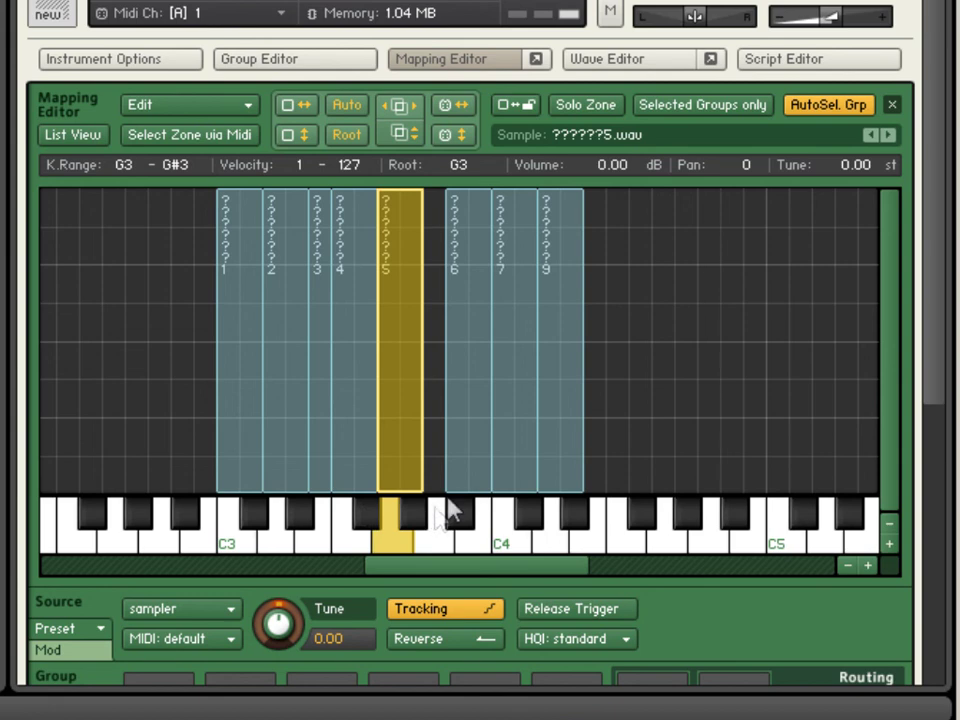
# - Fit zone 6 on A3 alone, zone 7 on A#3–B3 and zone 9 on C4–C#4, auditioning the keys
pyautogui.moveTo(450, 484); pyautogui.dragTo(435, 476)
pyautogui.click(443, 545)
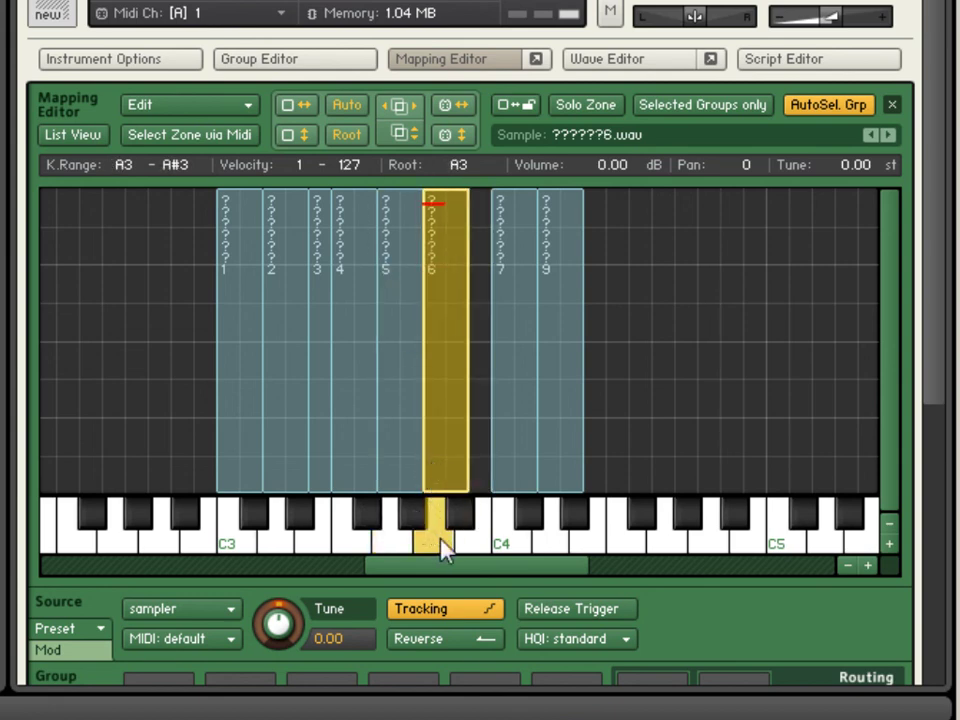
pyautogui.moveTo(514, 478); pyautogui.dragTo(486, 474)
pyautogui.click(480, 540)
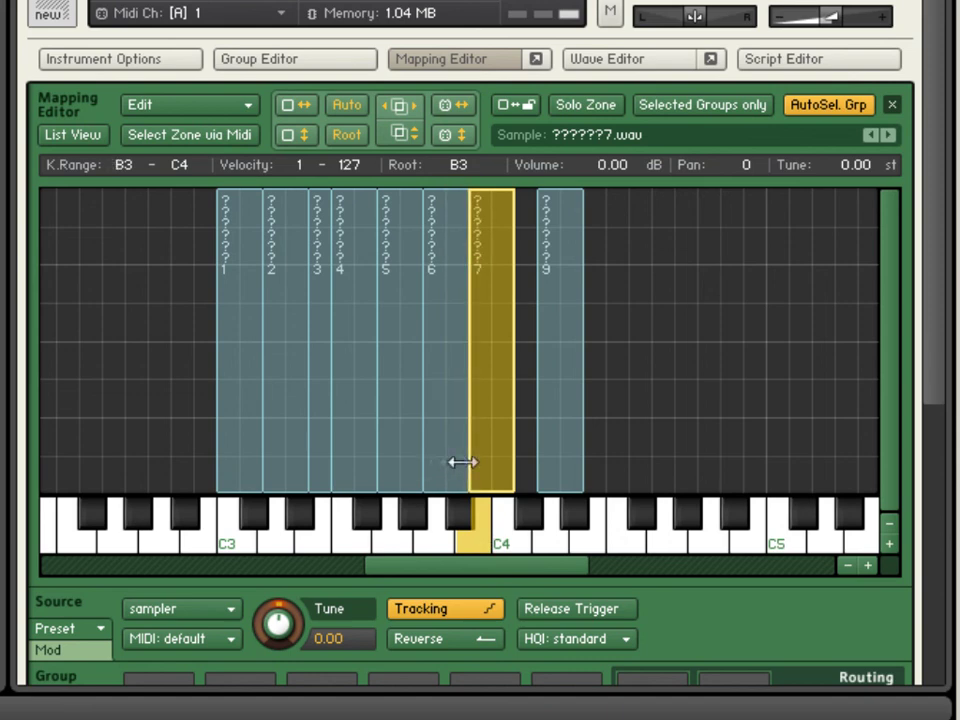
pyautogui.moveTo(480, 459); pyautogui.dragTo(457, 459)
pyautogui.moveTo(560, 470); pyautogui.dragTo(515, 470)
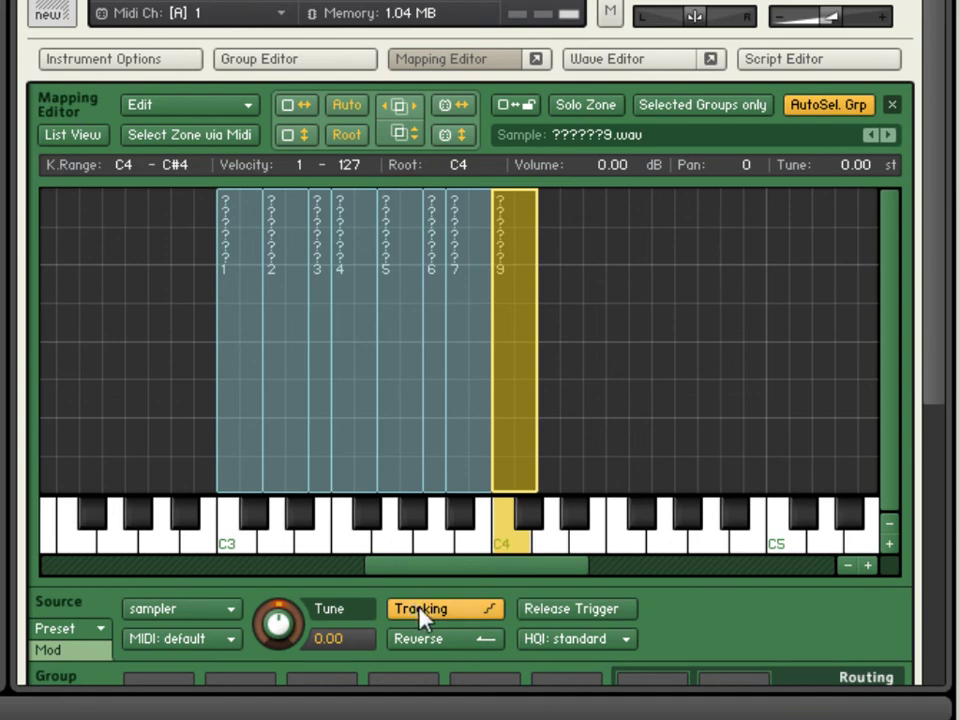
# - Try the sampler source with Tracking off while auditioning several keys, and turn Tracking back on
pyautogui.click(420, 614)
pyautogui.click(392, 527)
pyautogui.click(277, 560)
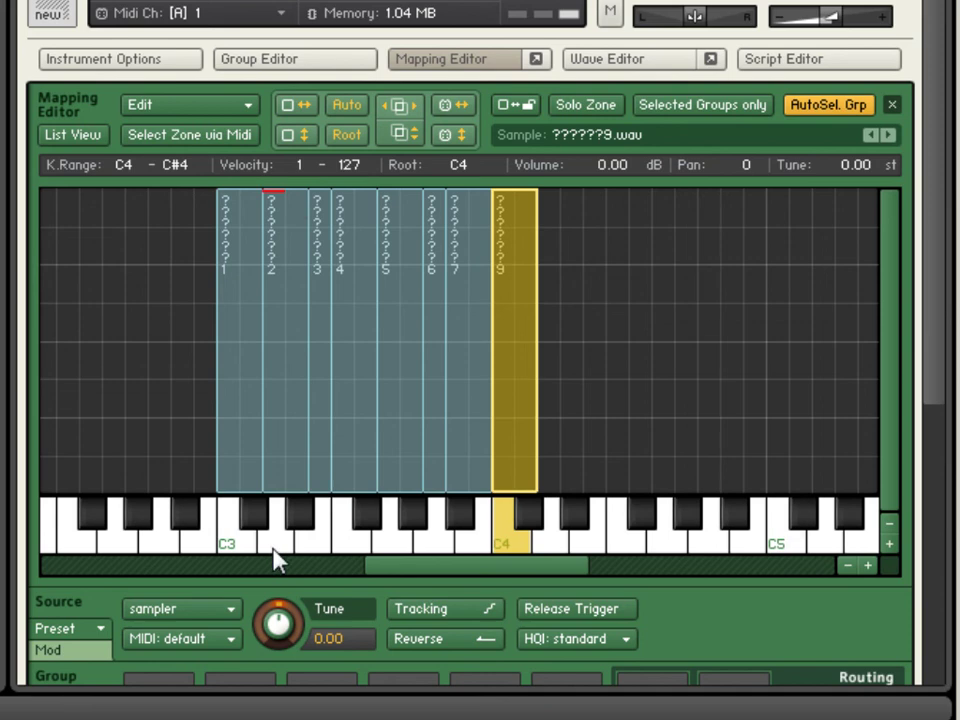
pyautogui.click(318, 532)
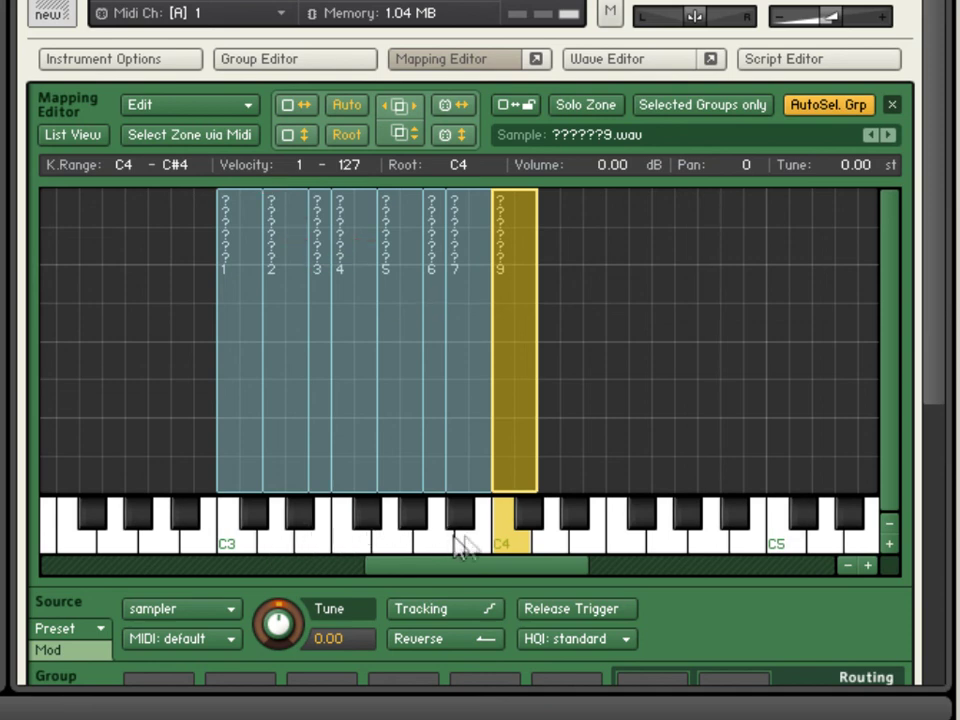
pyautogui.click(343, 540)
pyautogui.click(402, 612)
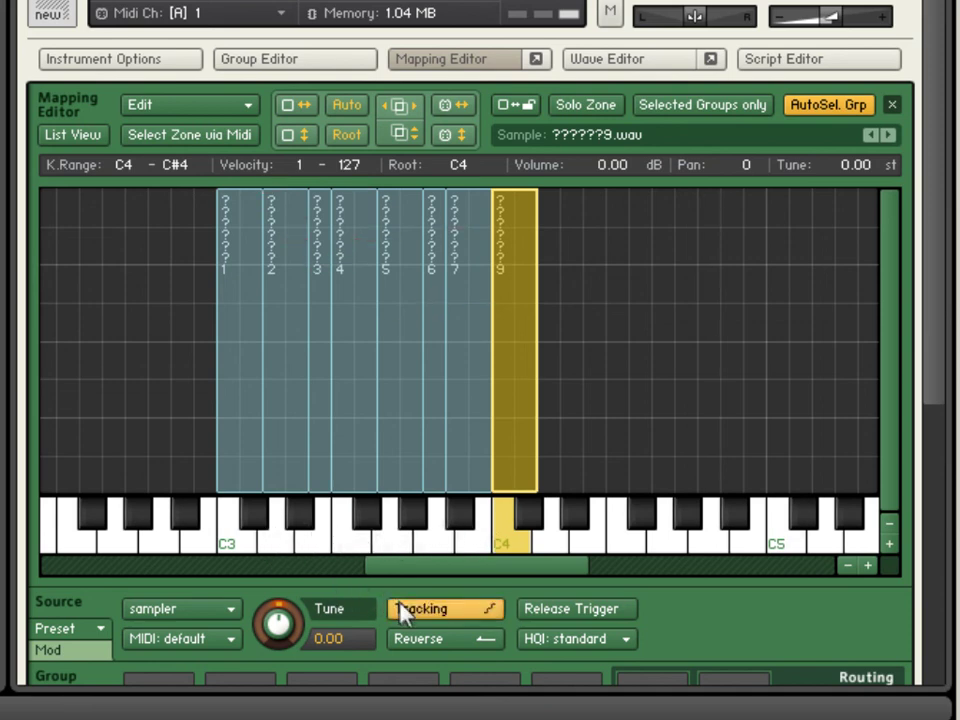
# - Try the sampler source with Reverse on while auditioning several keys, and turn Reverse back off
pyautogui.click(431, 642)
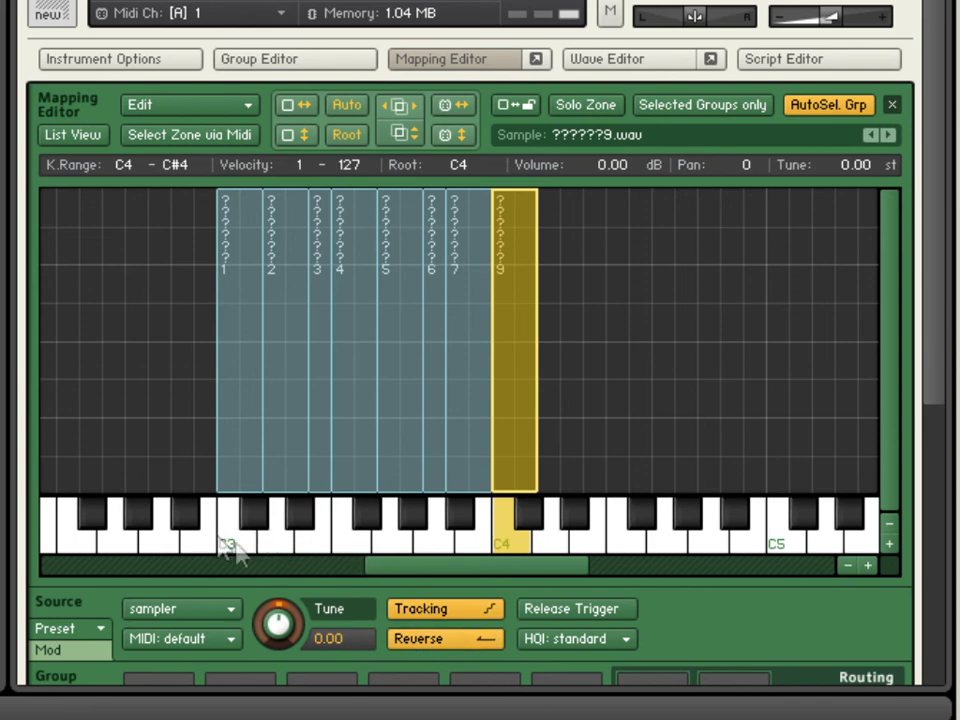
pyautogui.click(276, 546)
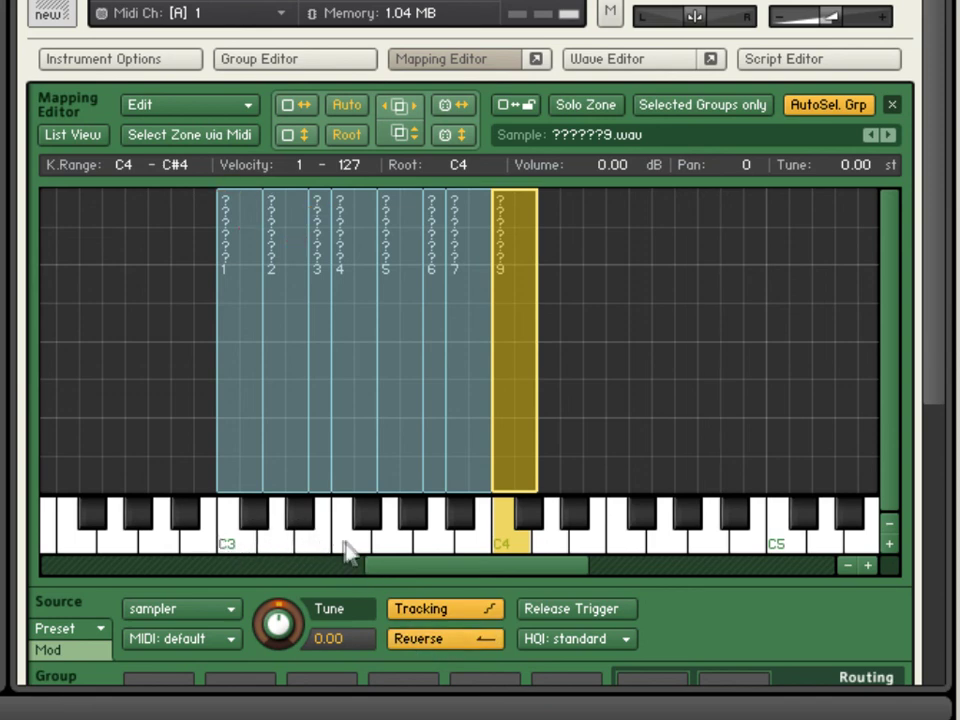
pyautogui.click(412, 522)
pyautogui.click(462, 520)
pyautogui.click(466, 545)
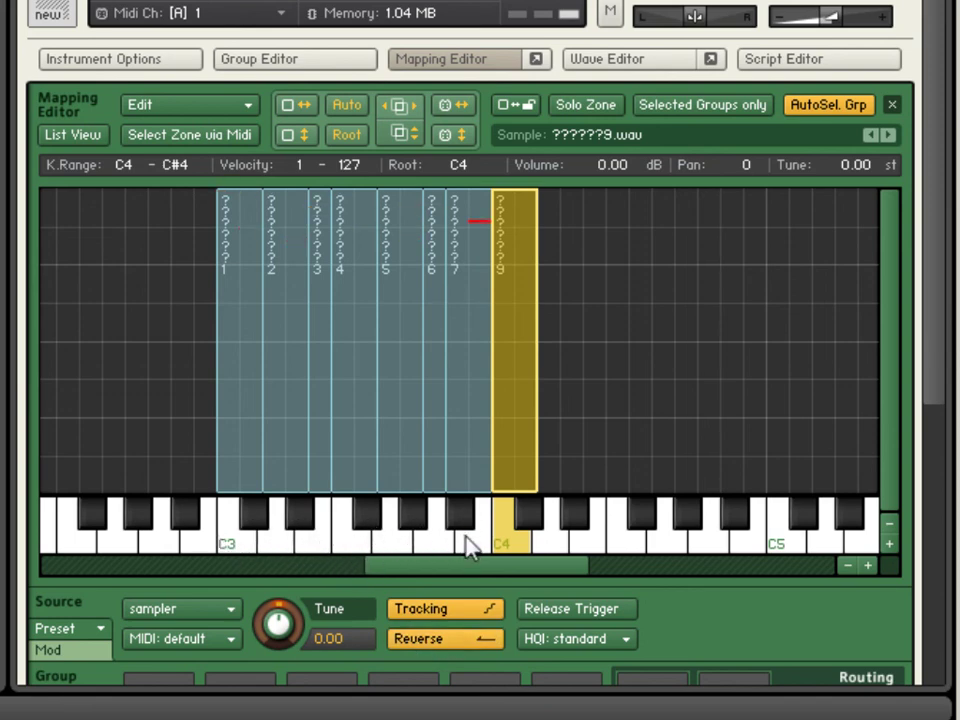
pyautogui.click(425, 637)
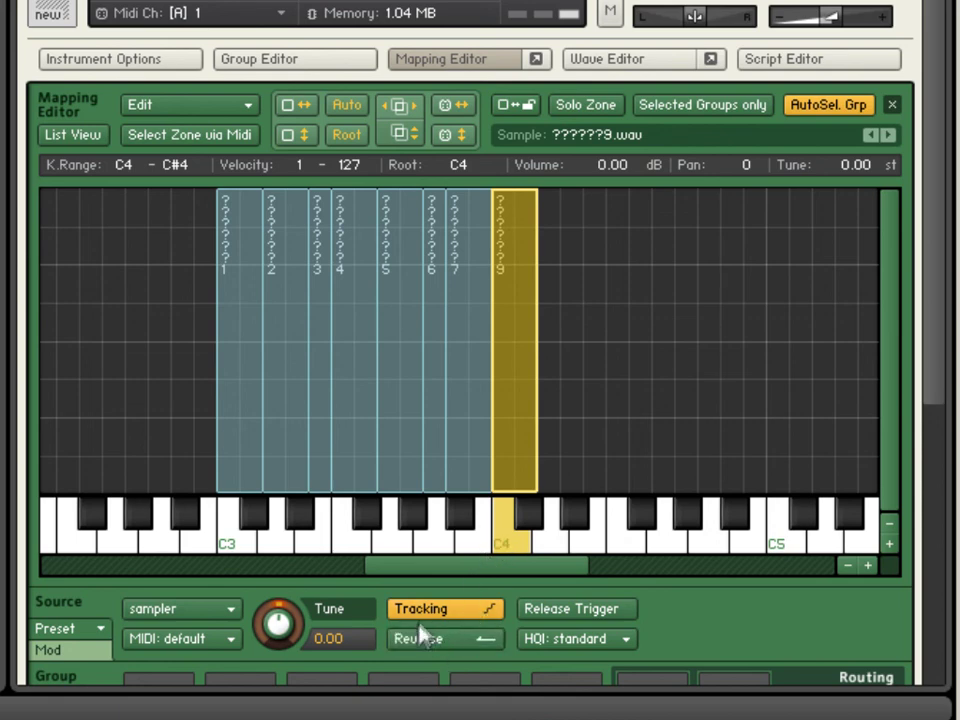
# - Select the sample 5 zone, try a source Tune of -14.00 and reset it to 0.00
pyautogui.click(400, 400)
pyautogui.moveTo(277, 626); pyautogui.dragTo(285, 686)
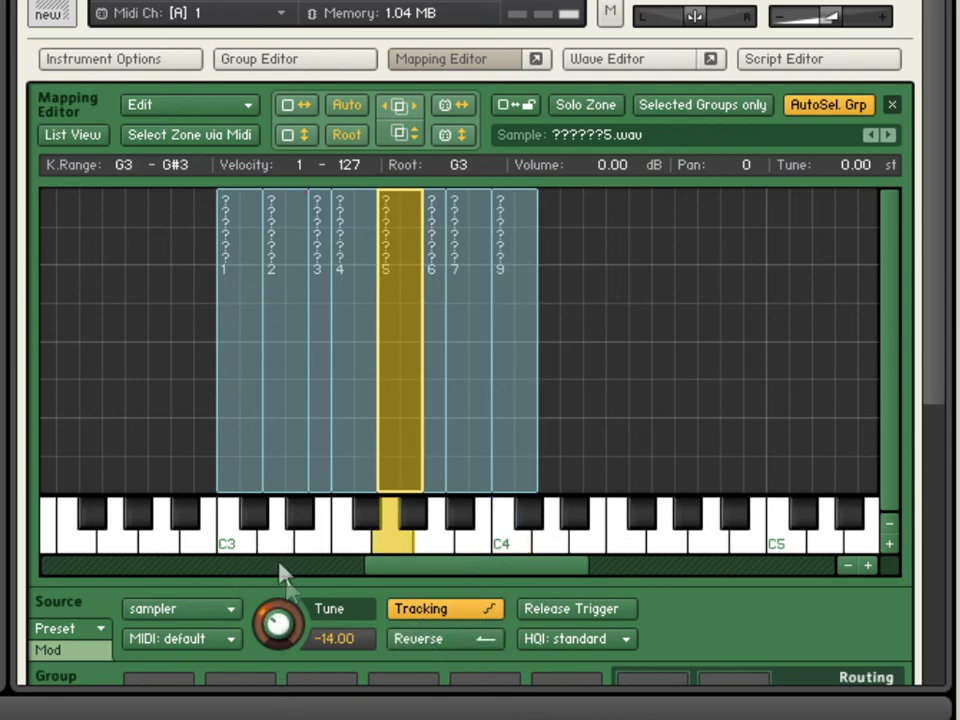
pyautogui.moveTo(306, 620); pyautogui.dragTo(290, 685)
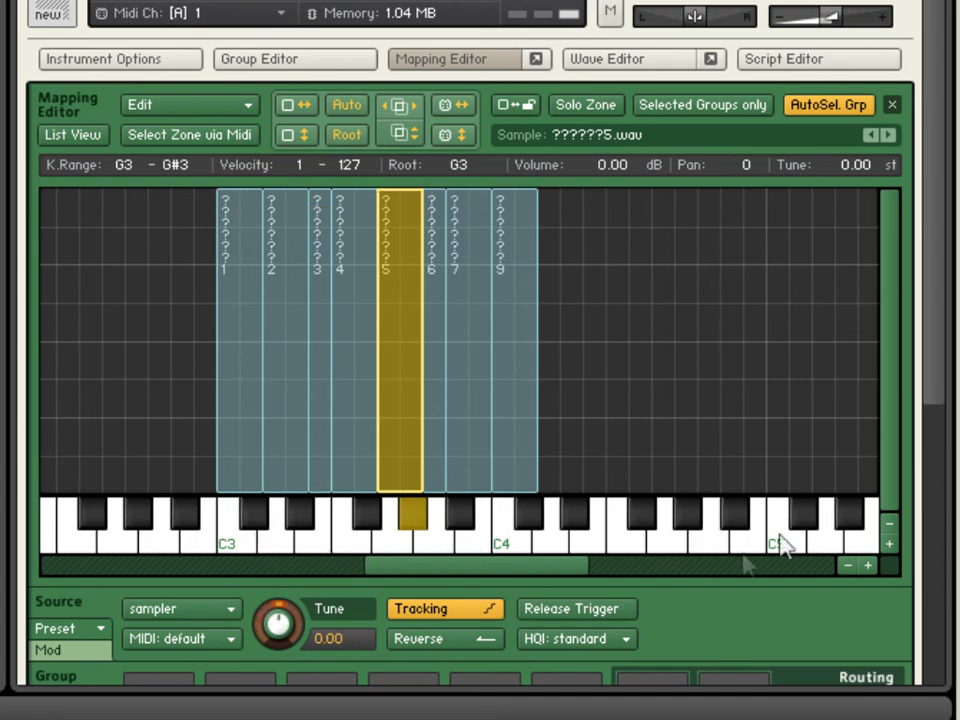
# - Extend the sample 1 zone's key range down to C-2
pyautogui.click(848, 567)
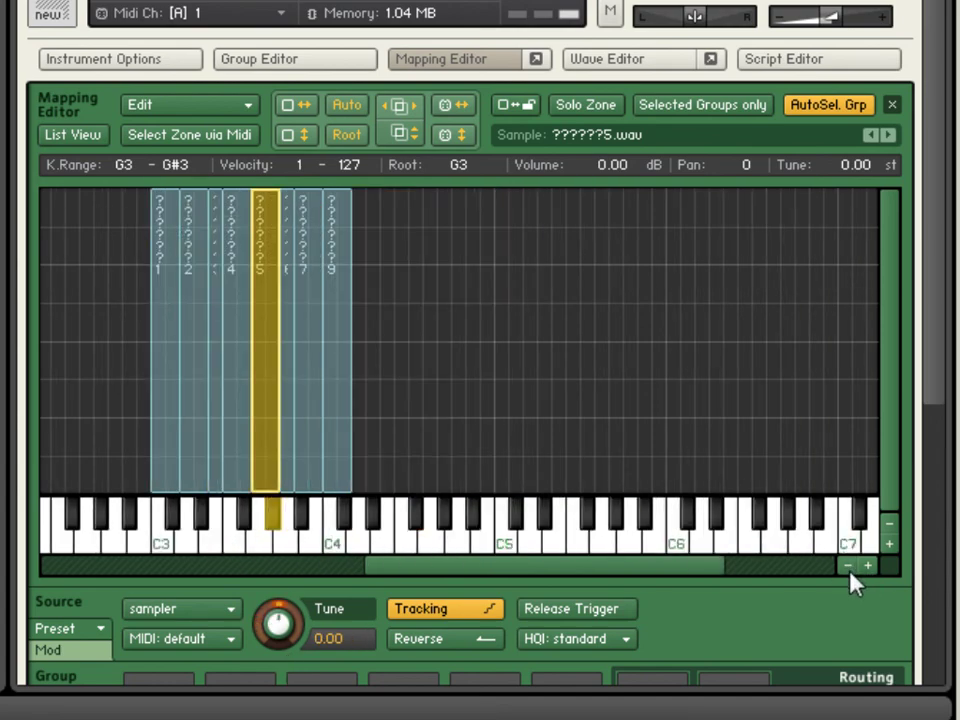
pyautogui.click(868, 567)
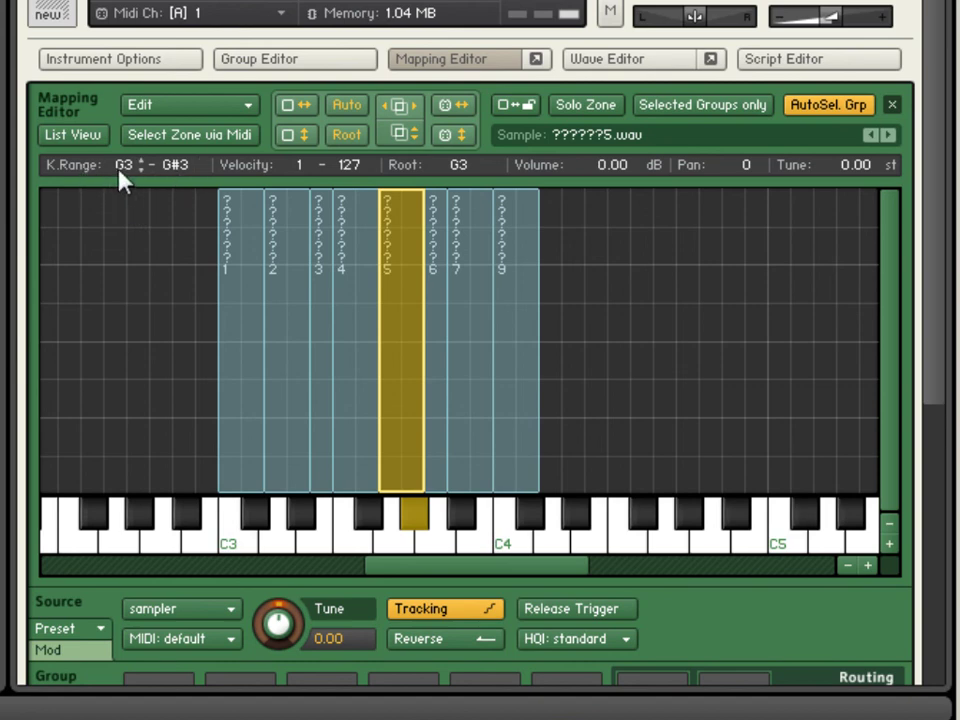
pyautogui.click(245, 280)
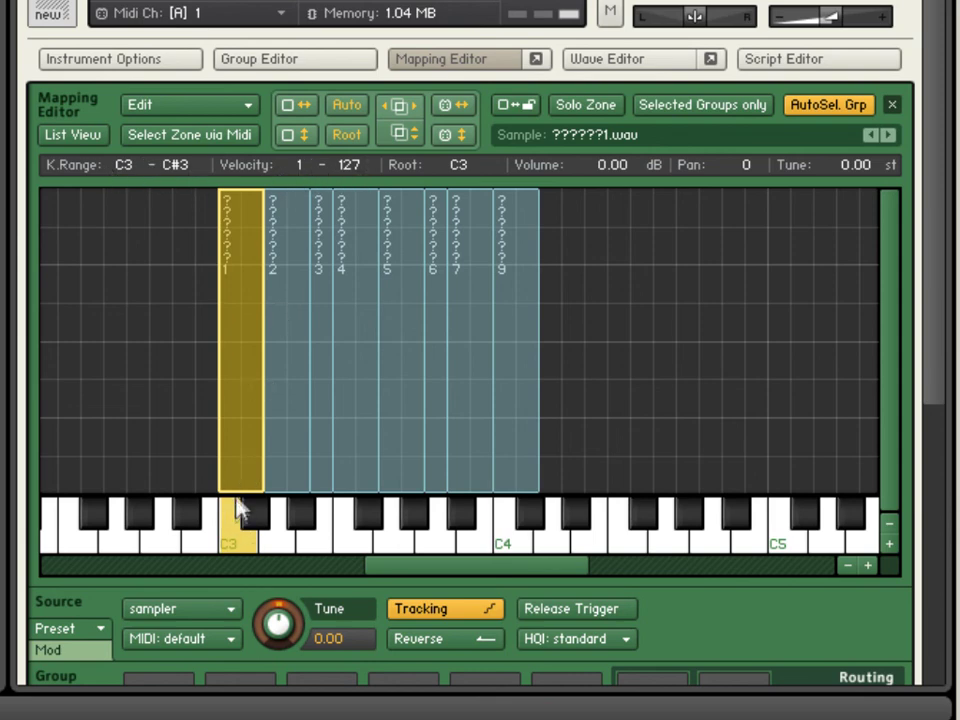
pyautogui.moveTo(238, 487); pyautogui.dragTo(253, 504)
pyautogui.click(846, 566)
pyautogui.moveTo(413, 580); pyautogui.dragTo(250, 580)
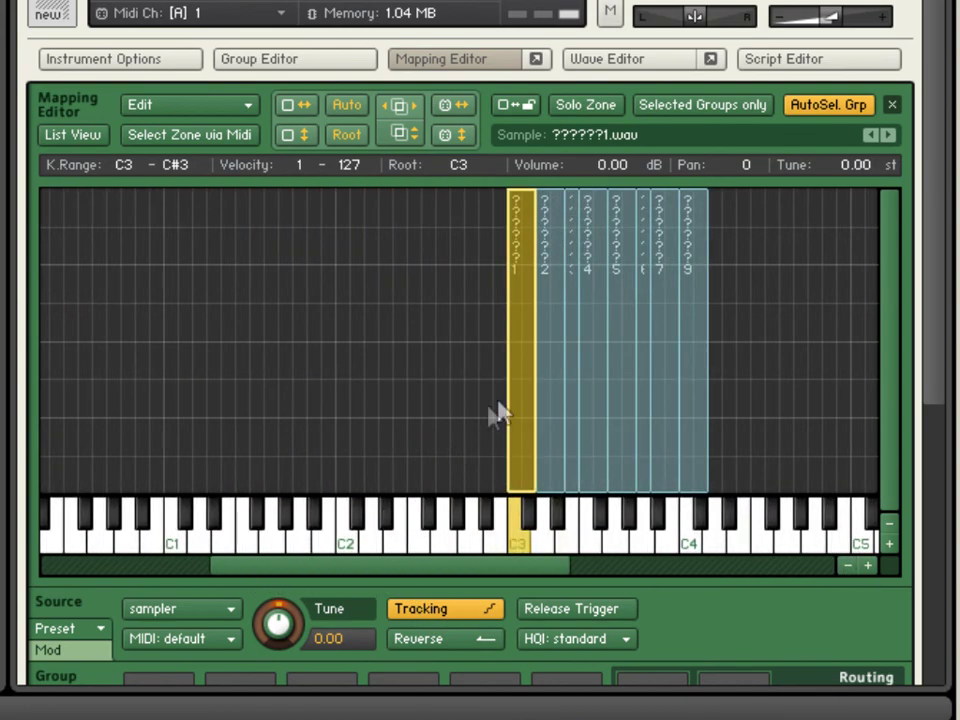
pyautogui.moveTo(510, 398); pyautogui.dragTo(40, 398)
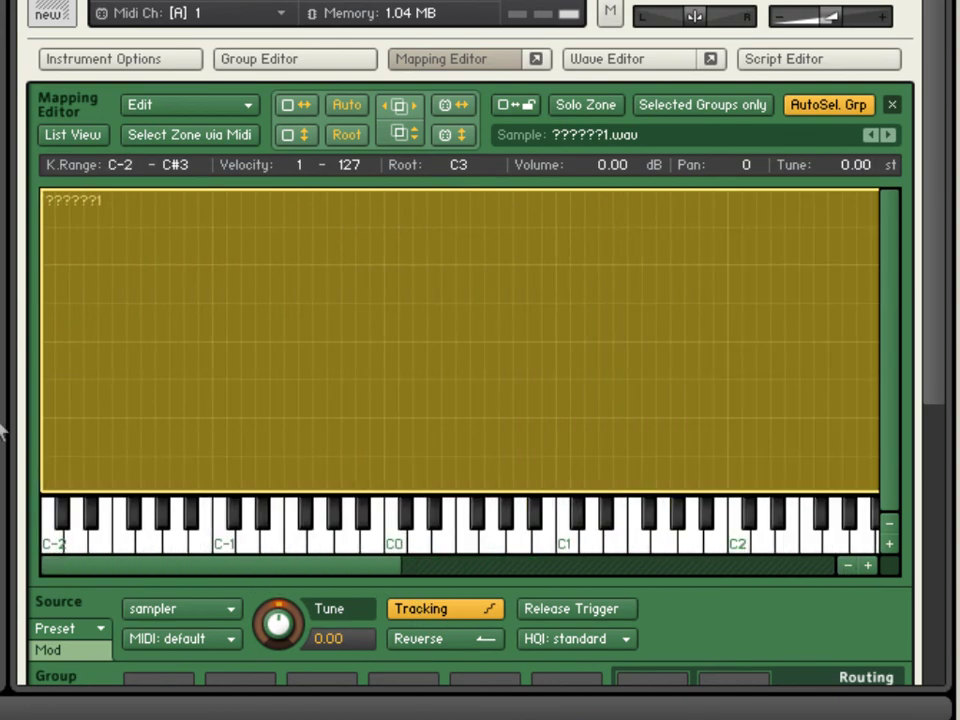
# - Extend the sample 9 zone's key range up to G8
pyautogui.moveTo(214, 576); pyautogui.dragTo(498, 582)
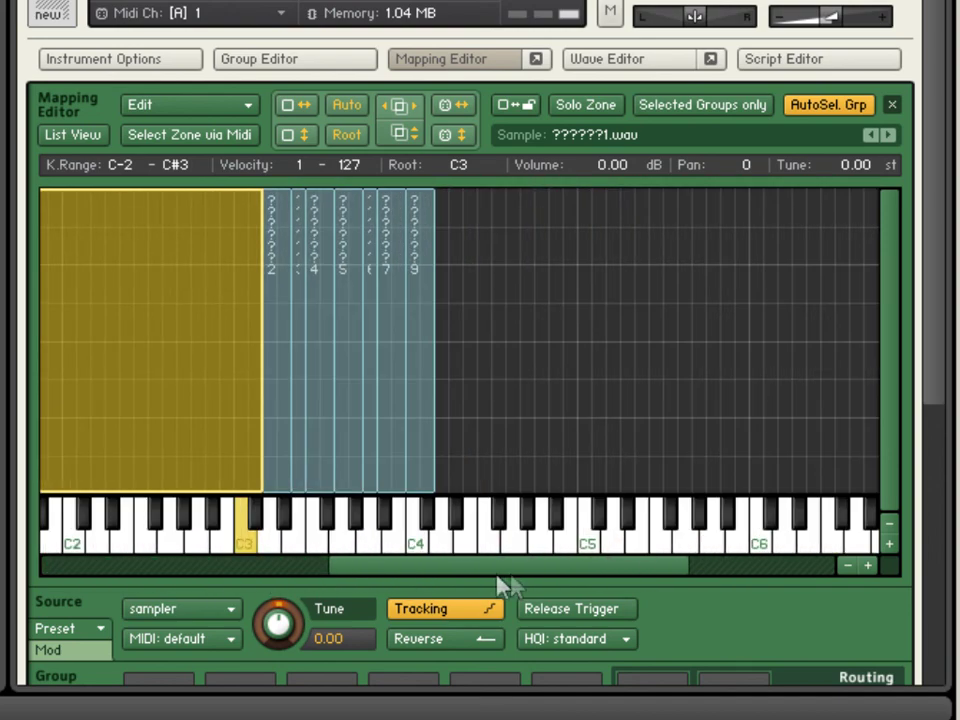
pyautogui.click(437, 450)
pyautogui.click(426, 444)
pyautogui.moveTo(430, 435); pyautogui.dragTo(868, 376)
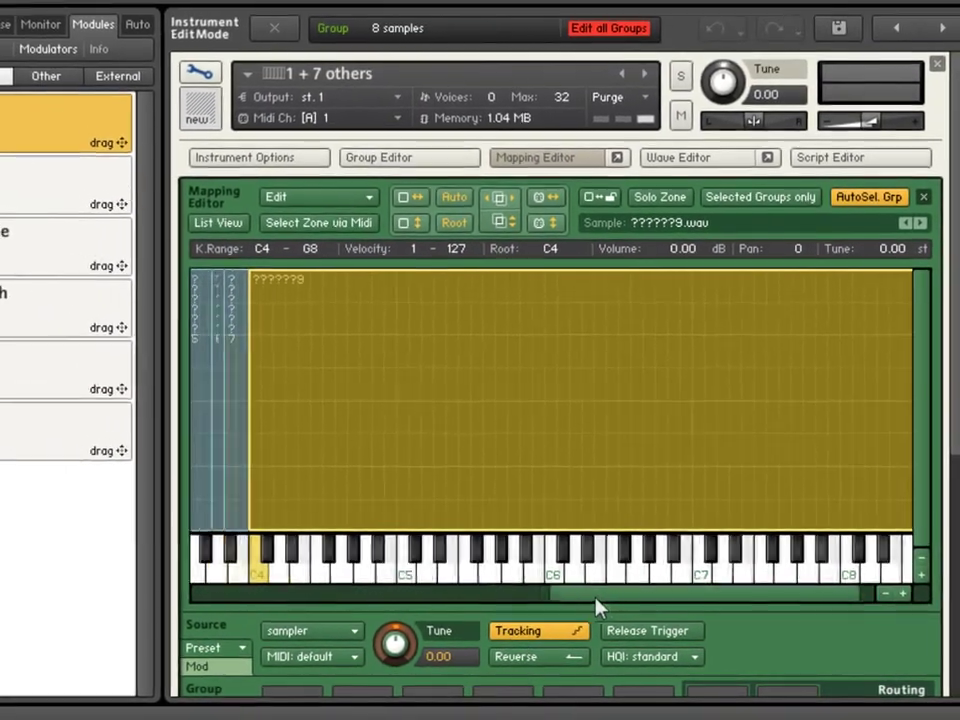
pyautogui.moveTo(597, 607); pyautogui.dragTo(482, 611)
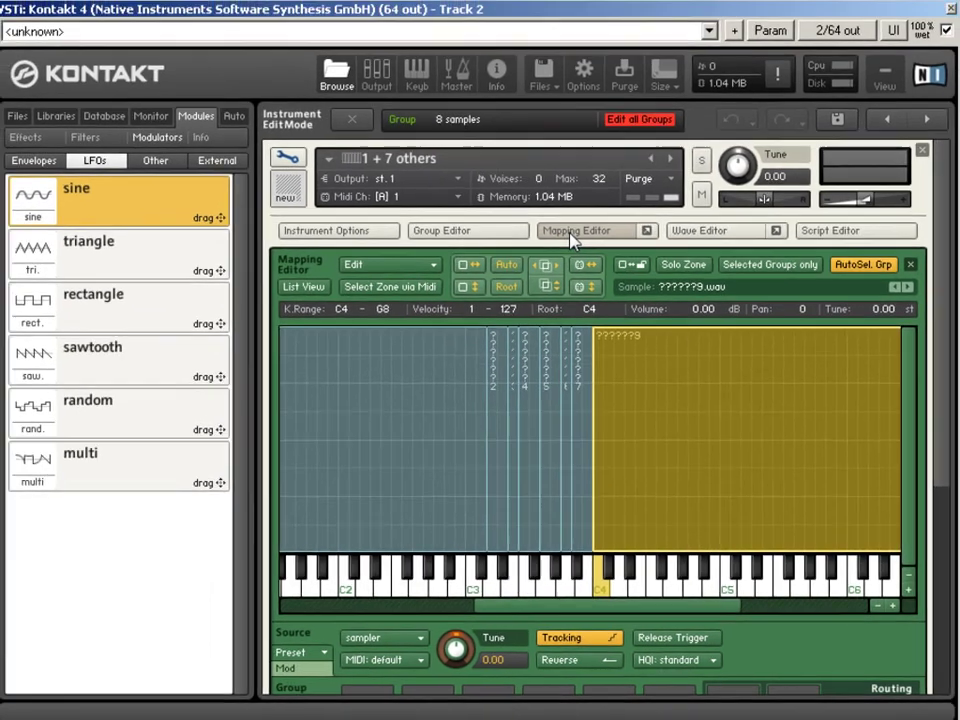
# - Close the mapping editor and display the envelope modulators in the module browser
pyautogui.click(566, 220)
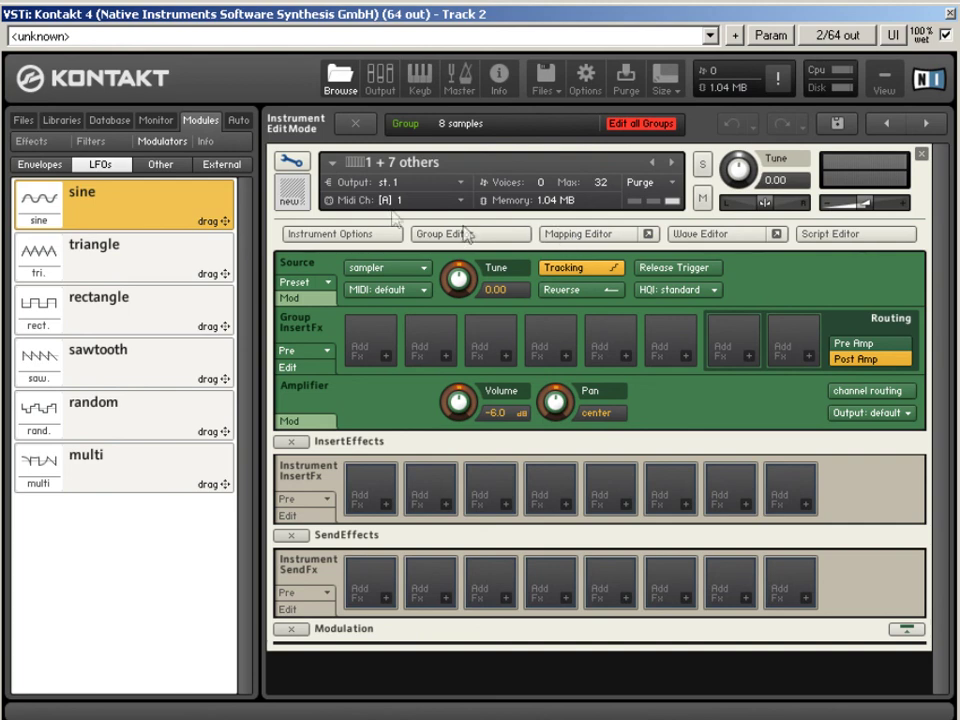
pyautogui.click(23, 121)
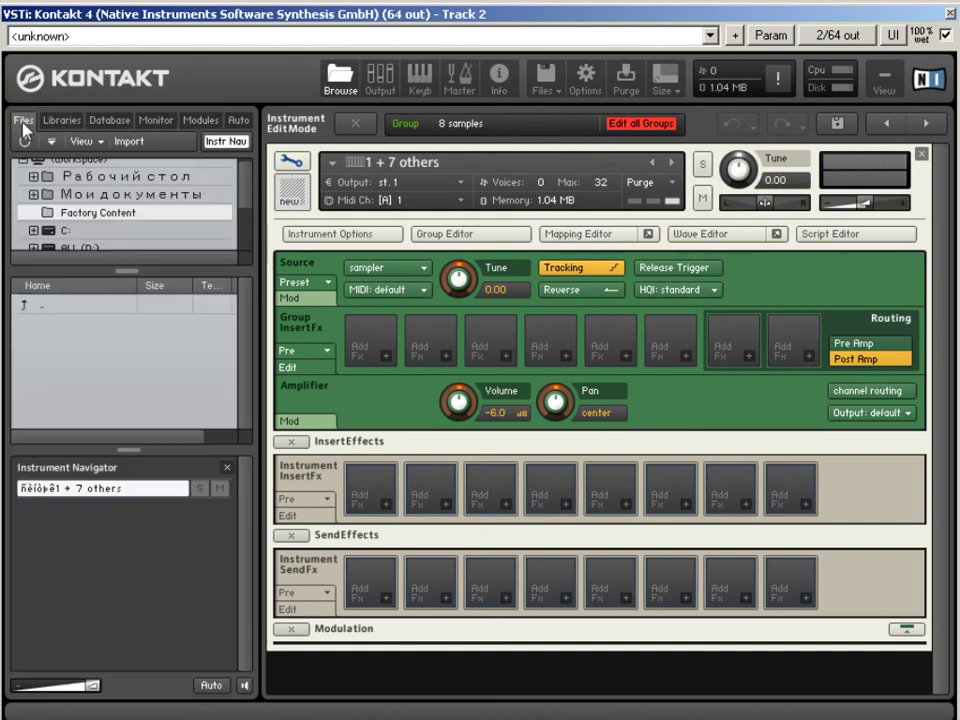
pyautogui.click(202, 124)
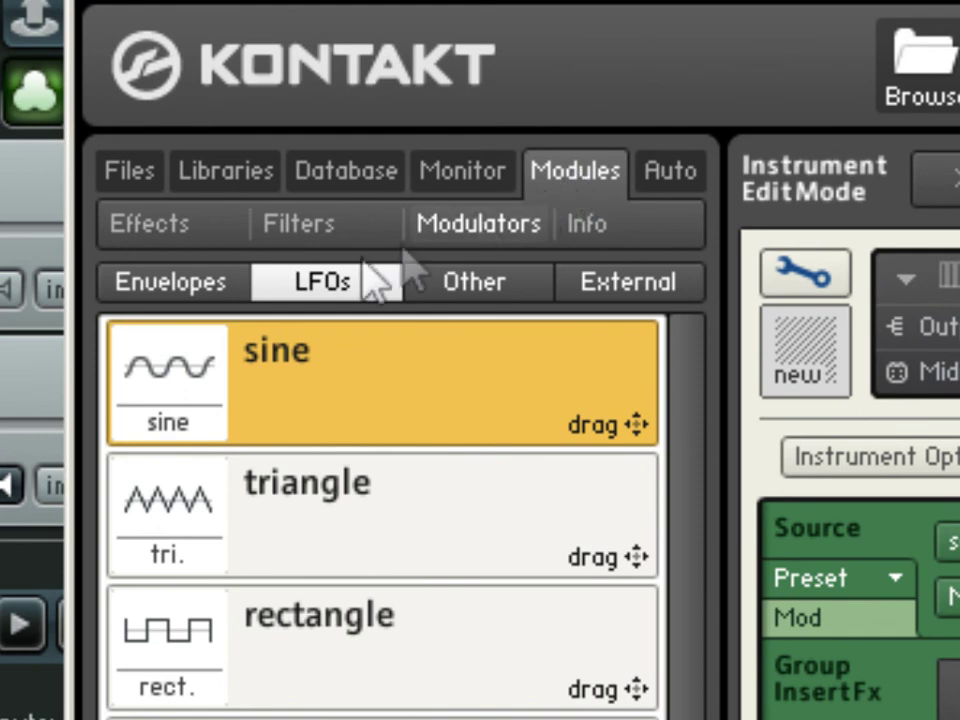
pyautogui.click(211, 283)
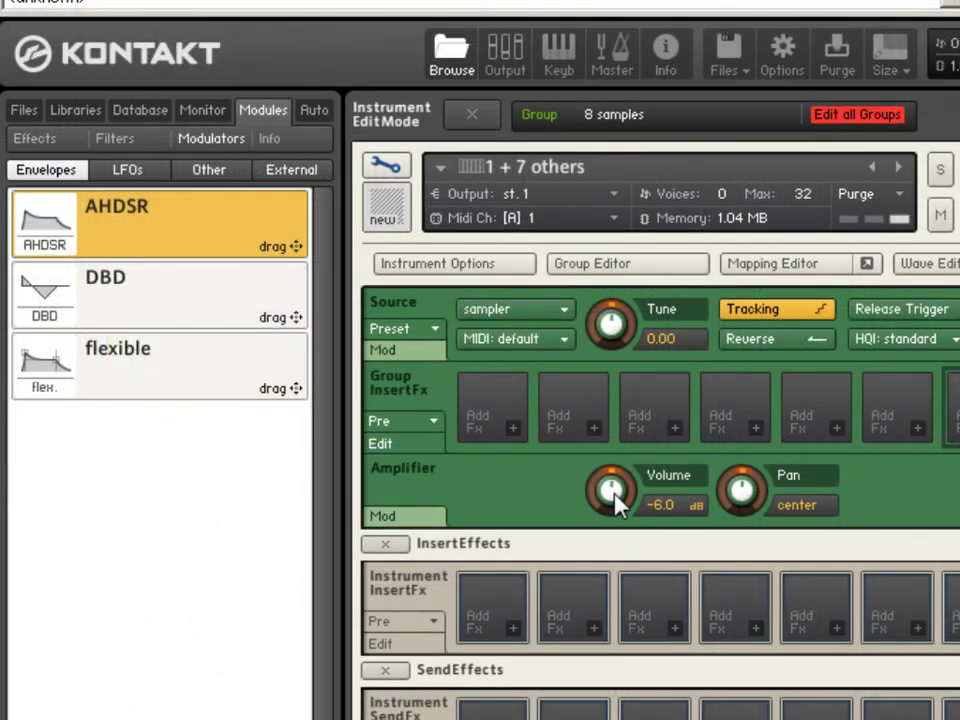
# - Set the amplifier Volume to -3.9 dB and assign an AHDSR envelope to it
pyautogui.moveTo(617, 501); pyautogui.dragTo(590, 487)
pyautogui.moveTo(580, 492); pyautogui.dragTo(634, 467)
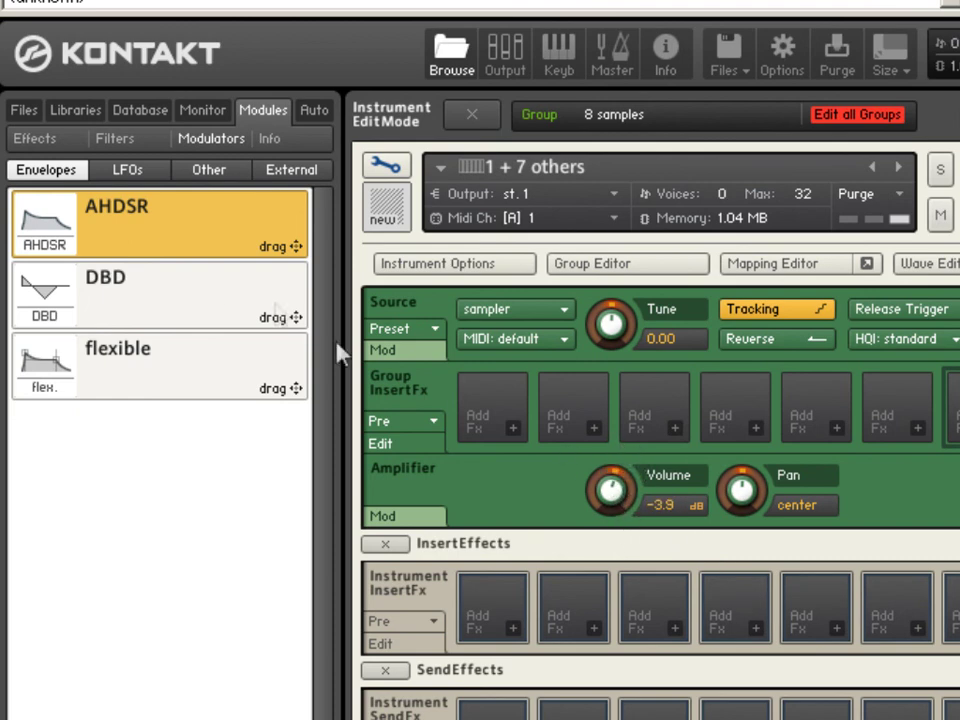
pyautogui.moveTo(65, 237); pyautogui.dragTo(612, 494)
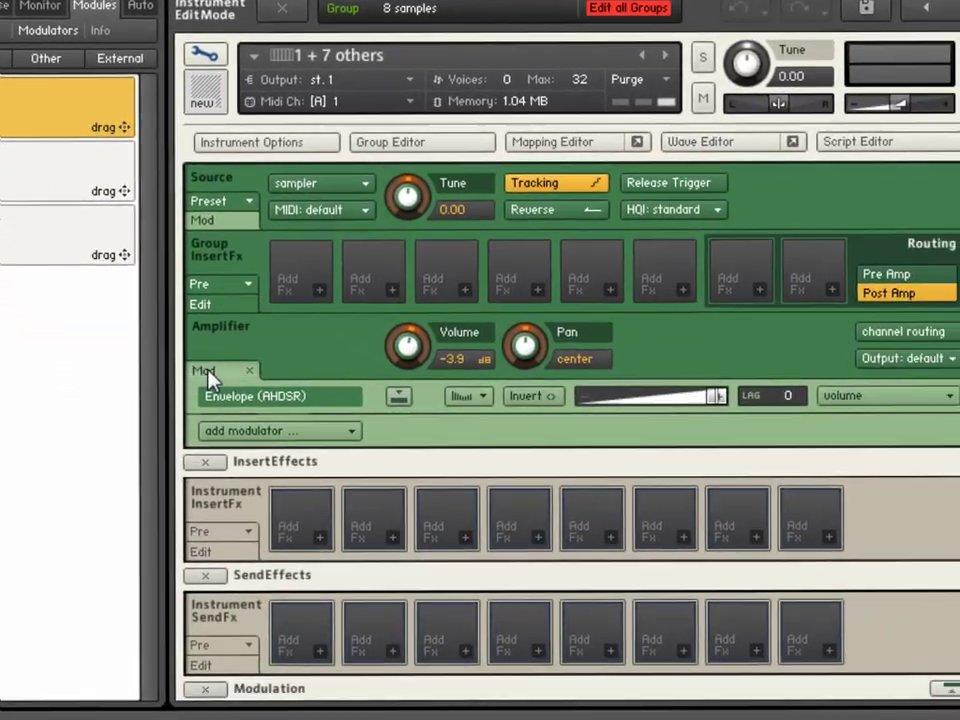
pyautogui.click(322, 467)
pyautogui.click(322, 467)
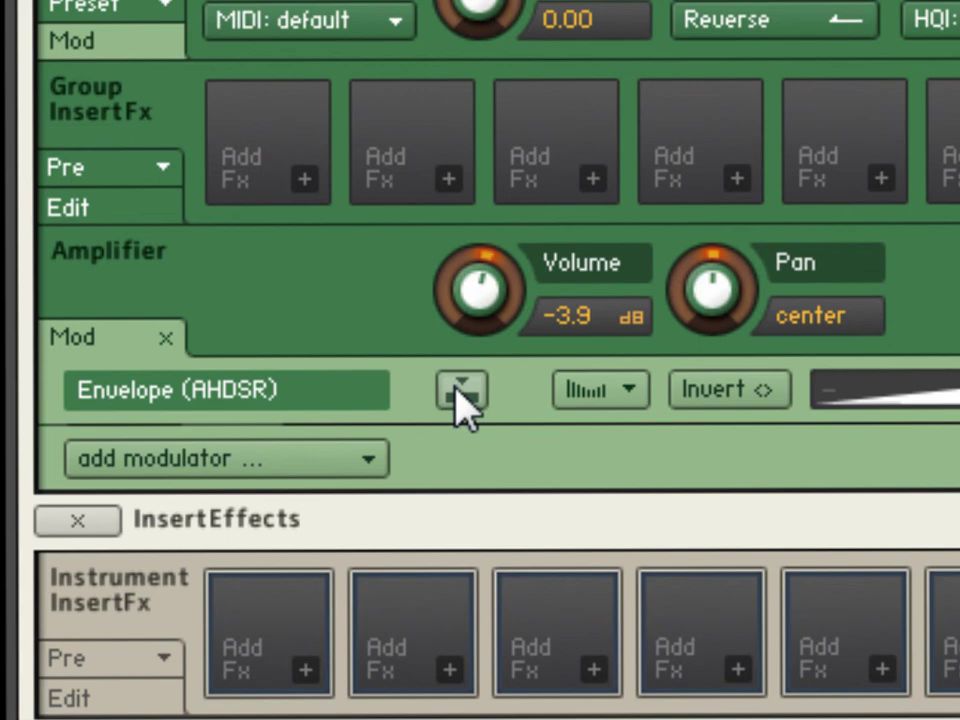
# - Open the volume AHDSR envelope's settings and set Attack to 1.4 ms and Release to 18.2 ms
pyautogui.click(460, 391)
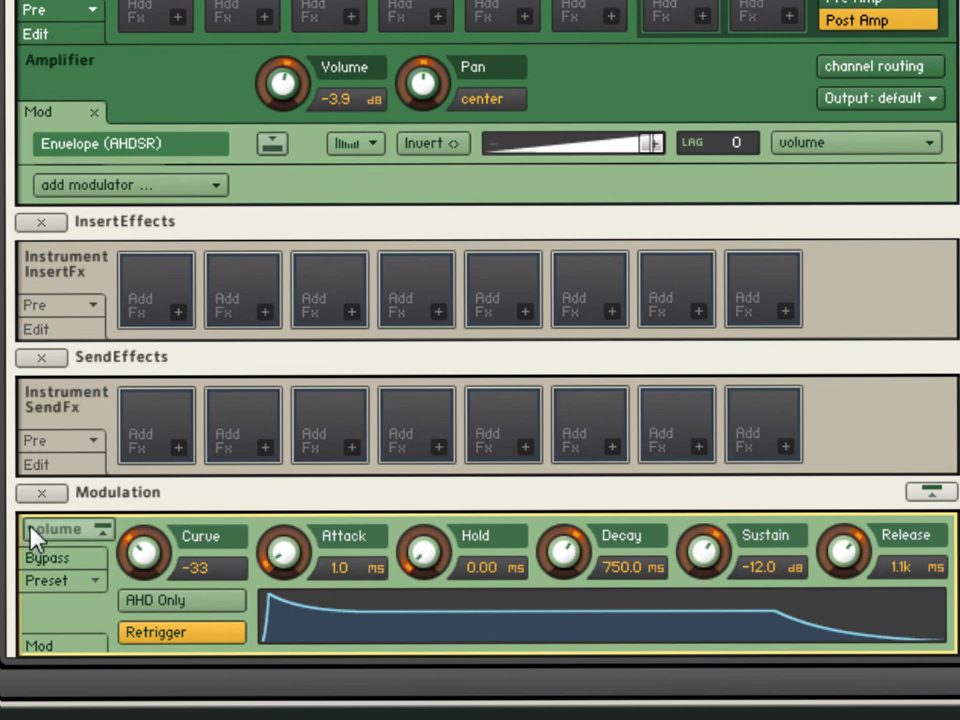
pyautogui.moveTo(284, 555)
pyautogui.mouseDown()
pyautogui.moveTo(285, 574)
pyautogui.moveTo(283, 540)
pyautogui.mouseUp()
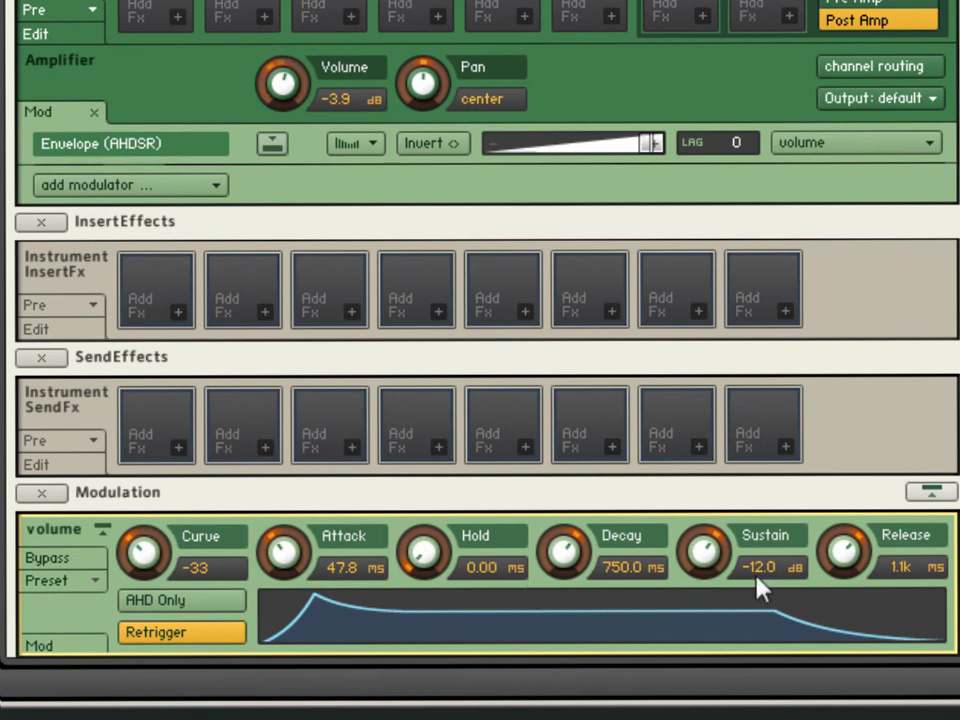
pyautogui.moveTo(866, 560); pyautogui.dragTo(835, 510)
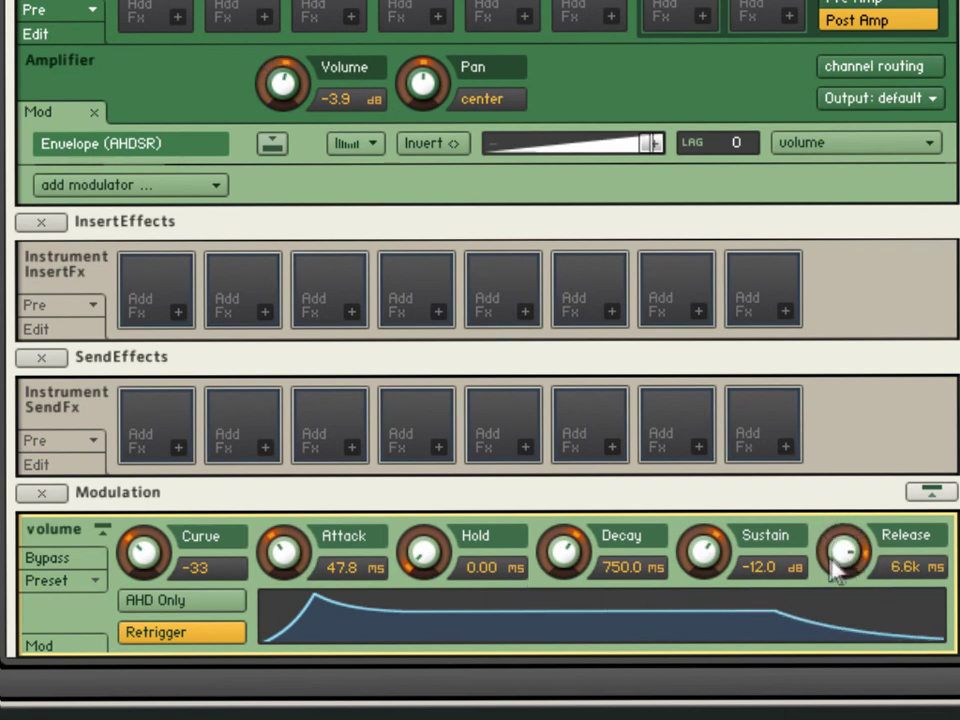
pyautogui.moveTo(840, 557); pyautogui.dragTo(838, 719)
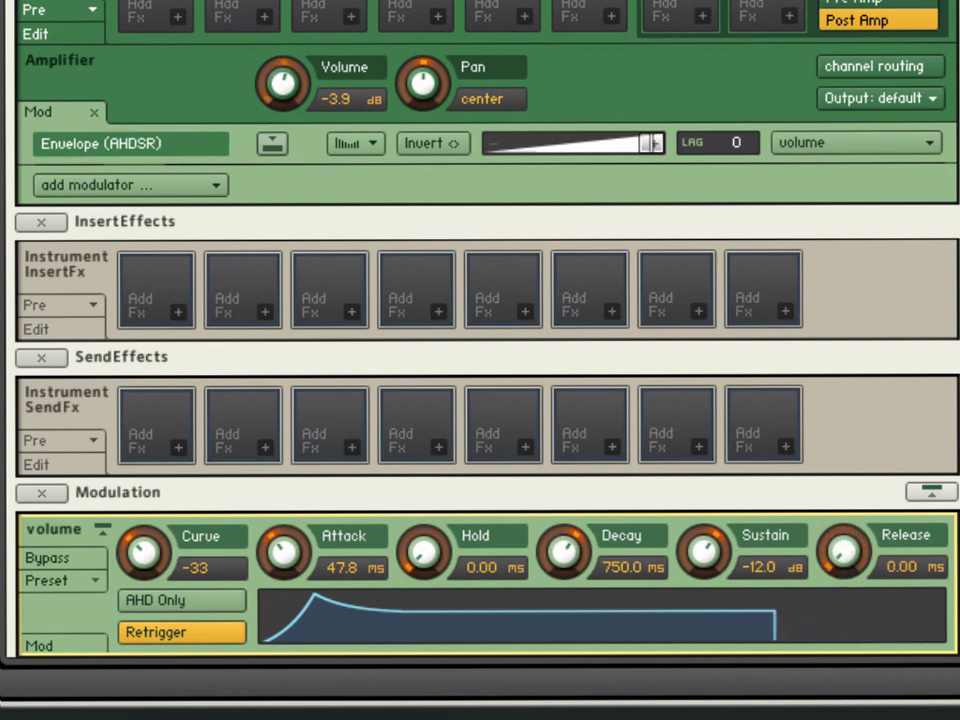
pyautogui.moveTo(315, 563); pyautogui.dragTo(288, 640)
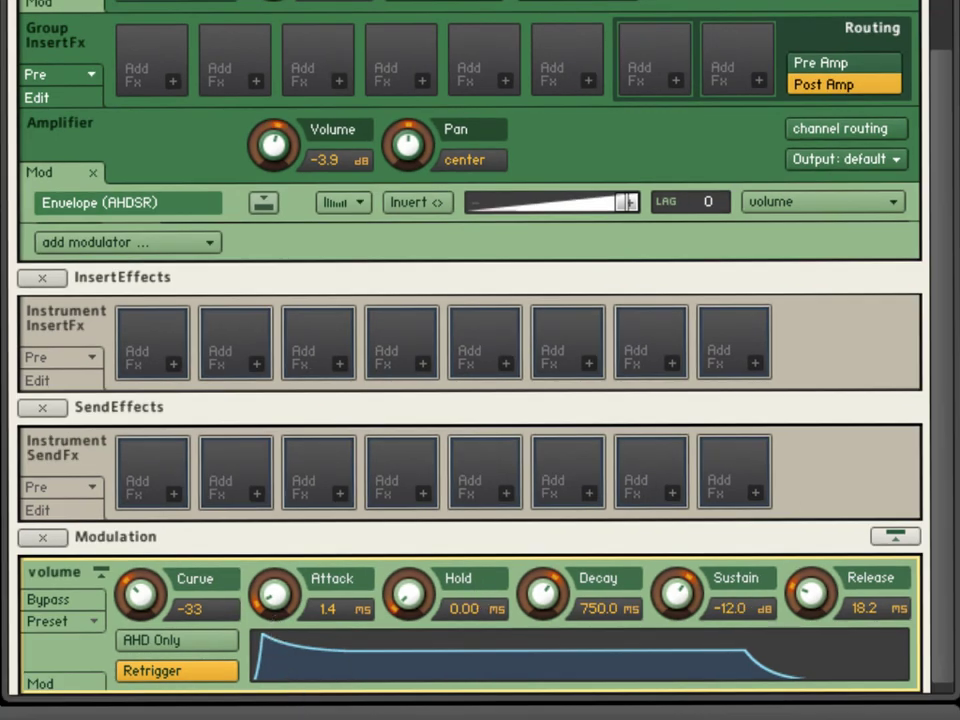
# - Set the volume envelope's Hold to 0.00 ms, Decay to 25.0k ms and Sustain to 0.0 dB
pyautogui.moveTo(407, 594); pyautogui.dragTo(452, 712)
pyautogui.moveTo(549, 604); pyautogui.dragTo(493, 364)
pyautogui.moveTo(662, 585); pyautogui.dragTo(559, 456)
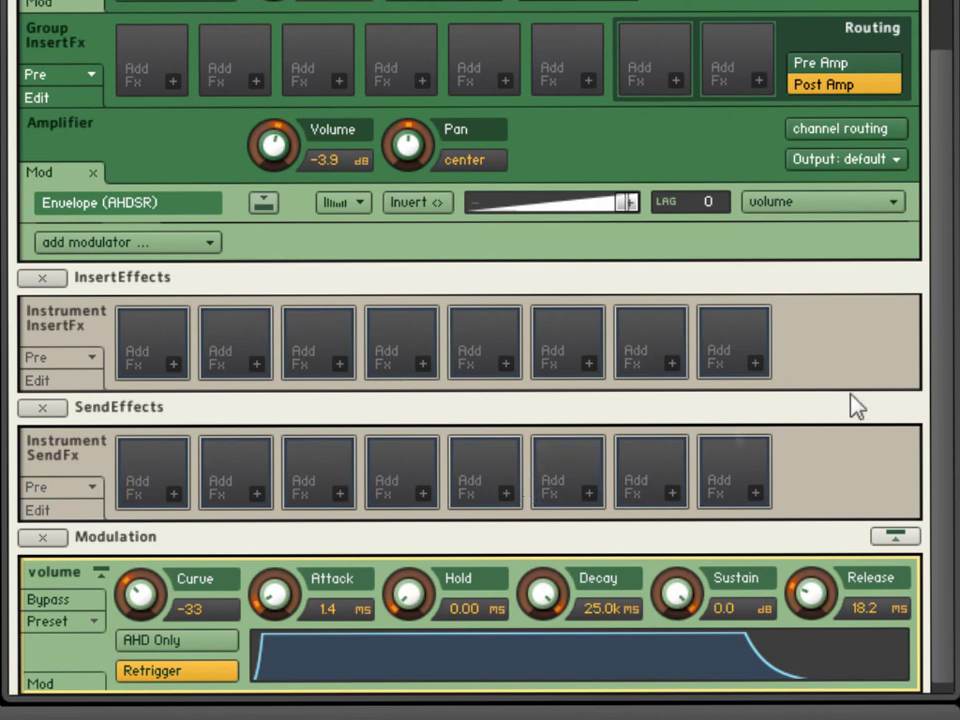
# - Return to the zone mapping and open the sample 1 zone in the wave editor
pyautogui.moveTo(945, 373); pyautogui.dragTo(917, 210)
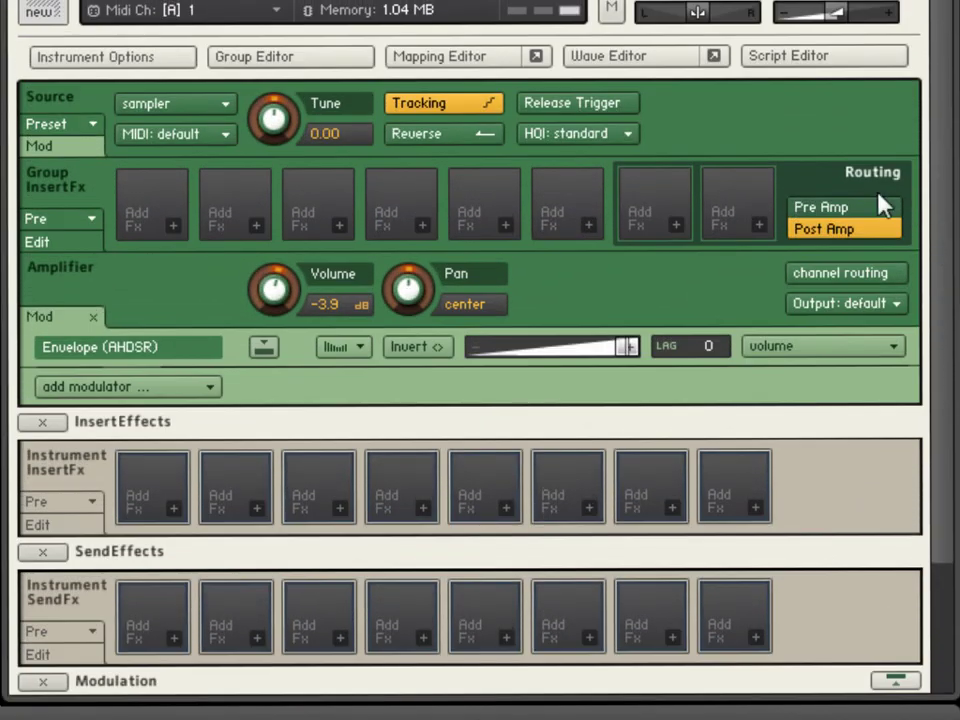
pyautogui.click(446, 60)
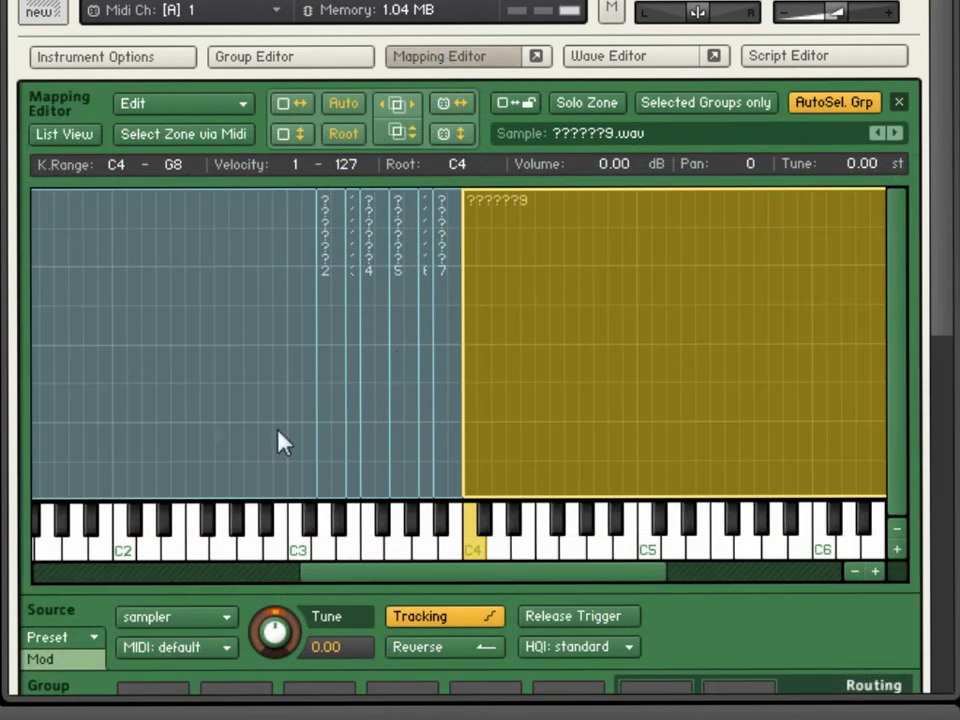
pyautogui.click(212, 428)
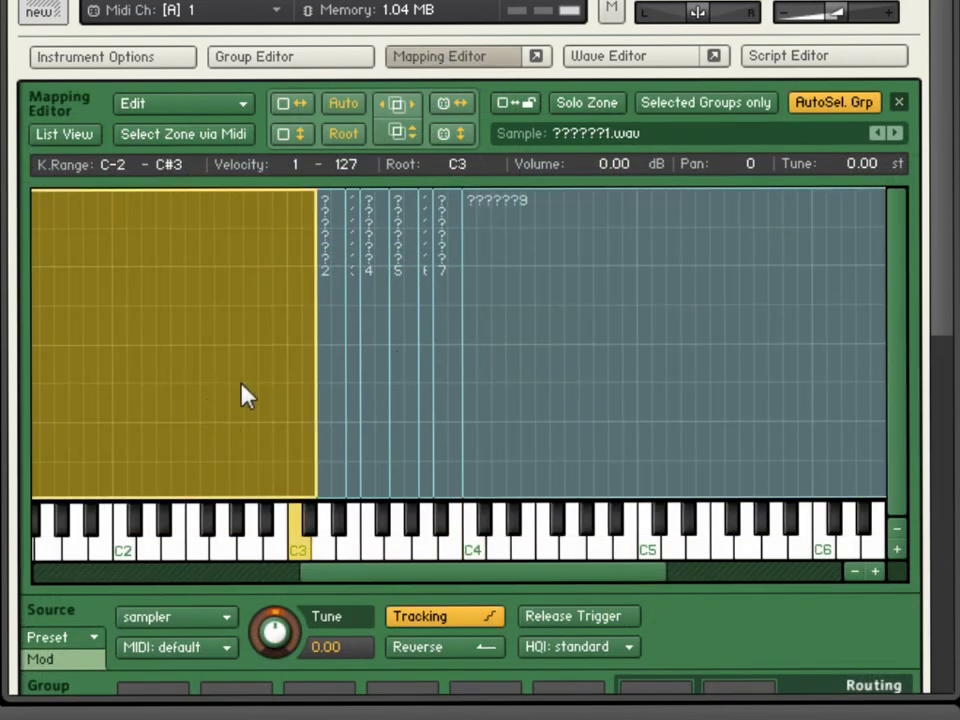
pyautogui.doubleClick(248, 395)
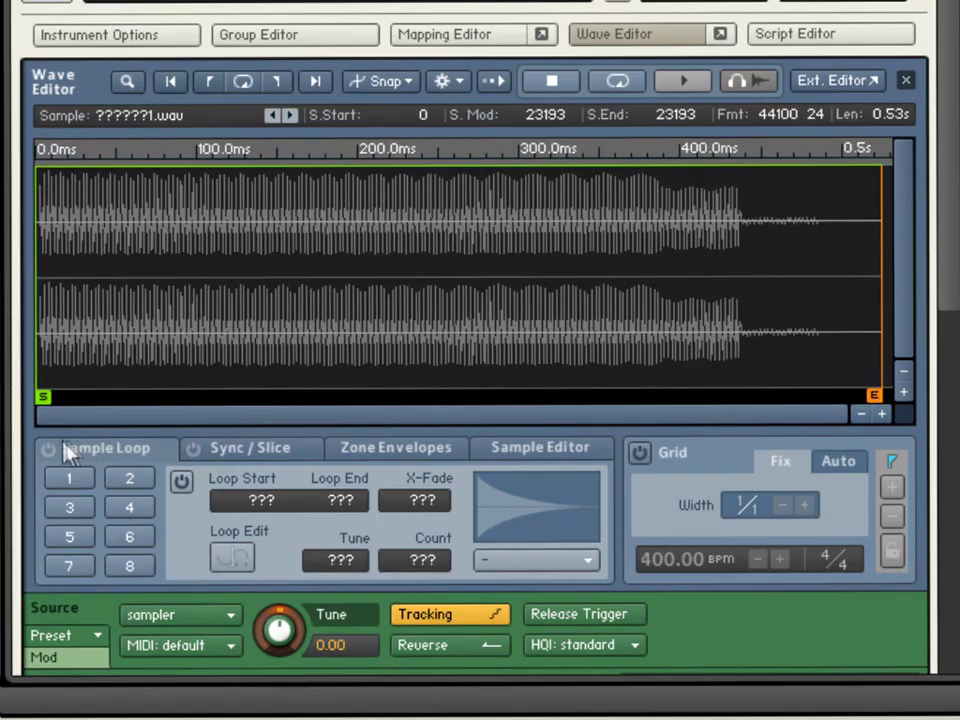
# - Enable loop 1 on sample 1, set it from 8360 to 16193 and audition the loop
pyautogui.click(87, 398)
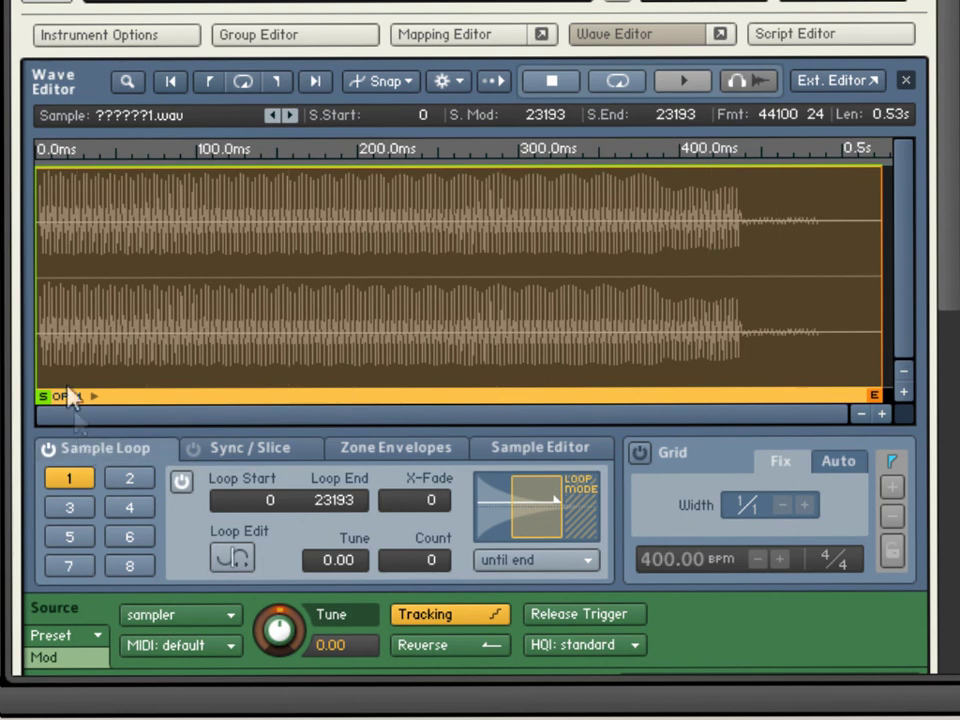
pyautogui.moveTo(39, 325); pyautogui.dragTo(296, 331)
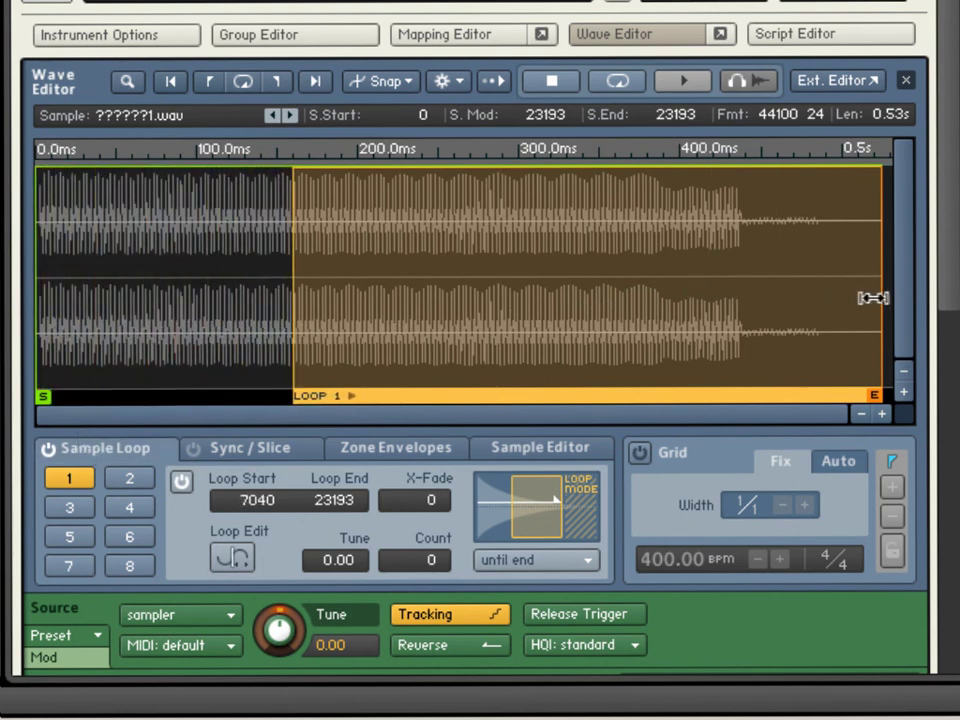
pyautogui.moveTo(877, 306); pyautogui.dragTo(625, 306)
pyautogui.moveTo(290, 297); pyautogui.dragTo(338, 306)
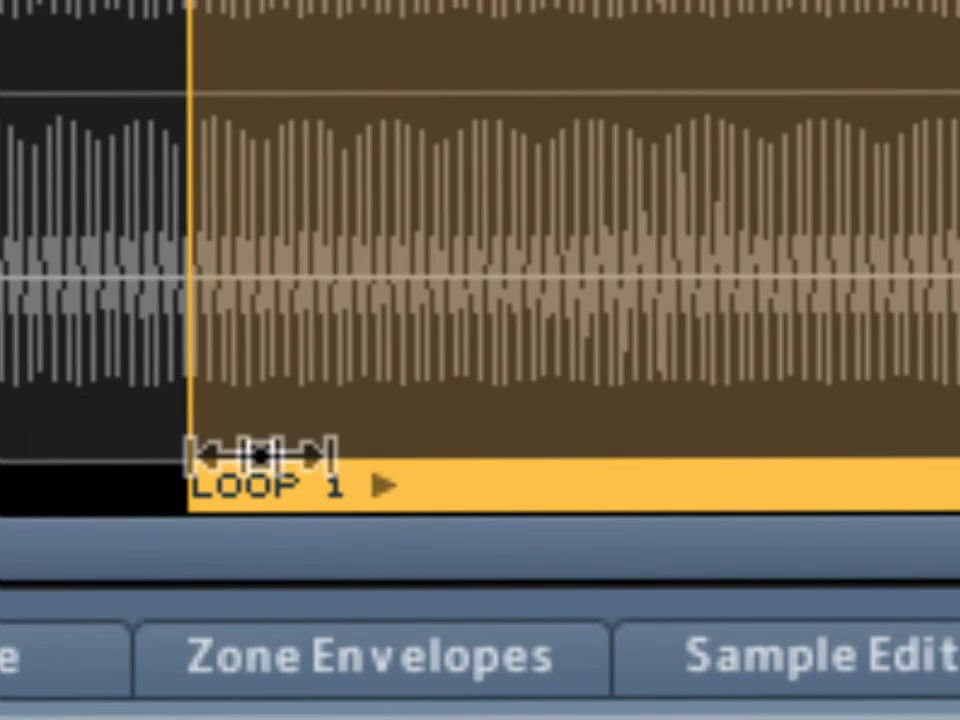
pyautogui.click(383, 487)
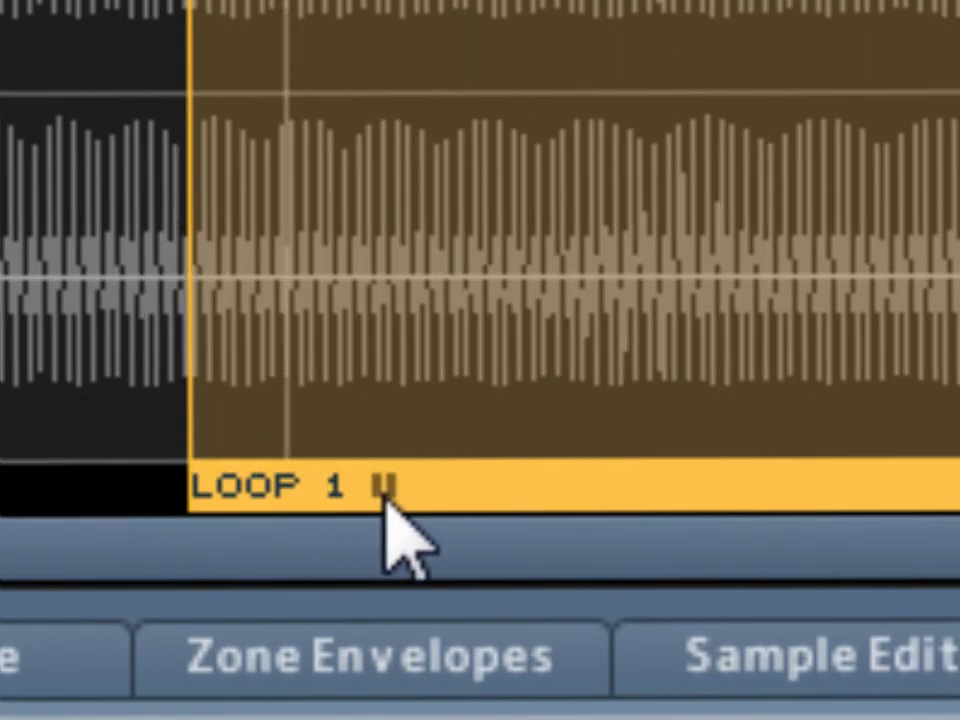
pyautogui.click(384, 490)
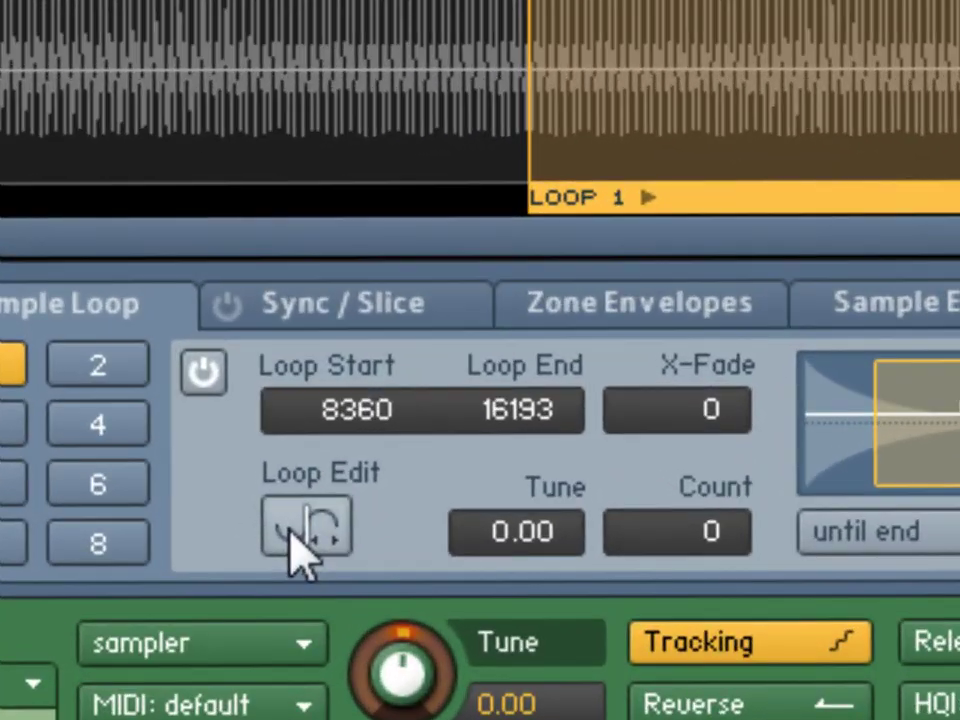
# - Align the waveforms at the loop seam in Loop Edit with Loop Start at 8284, and audition the loop
pyautogui.click(292, 532)
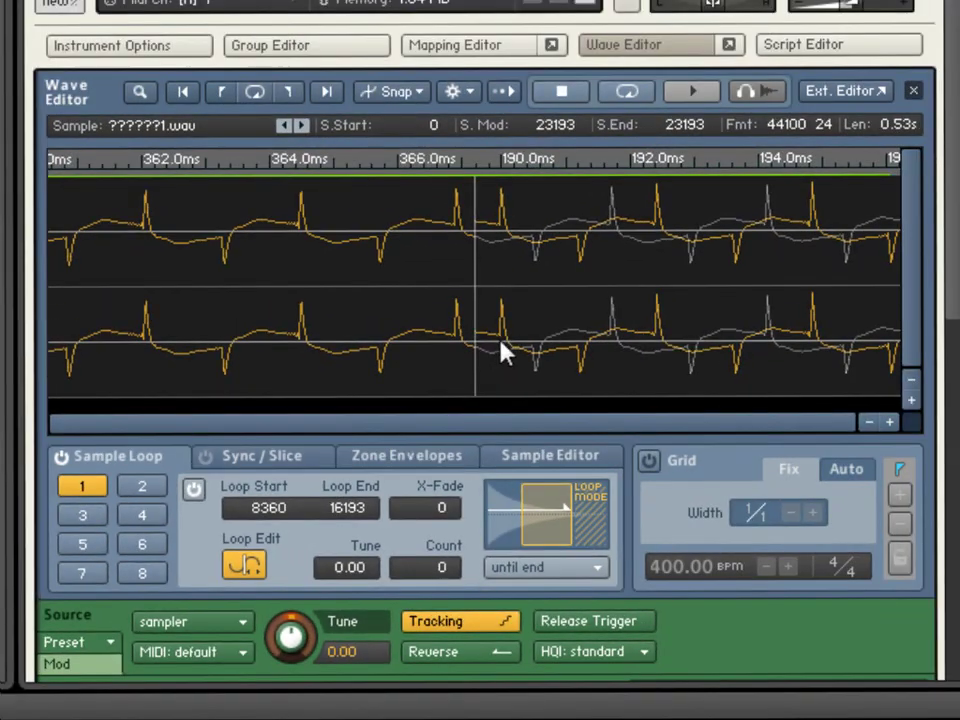
pyautogui.moveTo(503, 350); pyautogui.dragTo(640, 347)
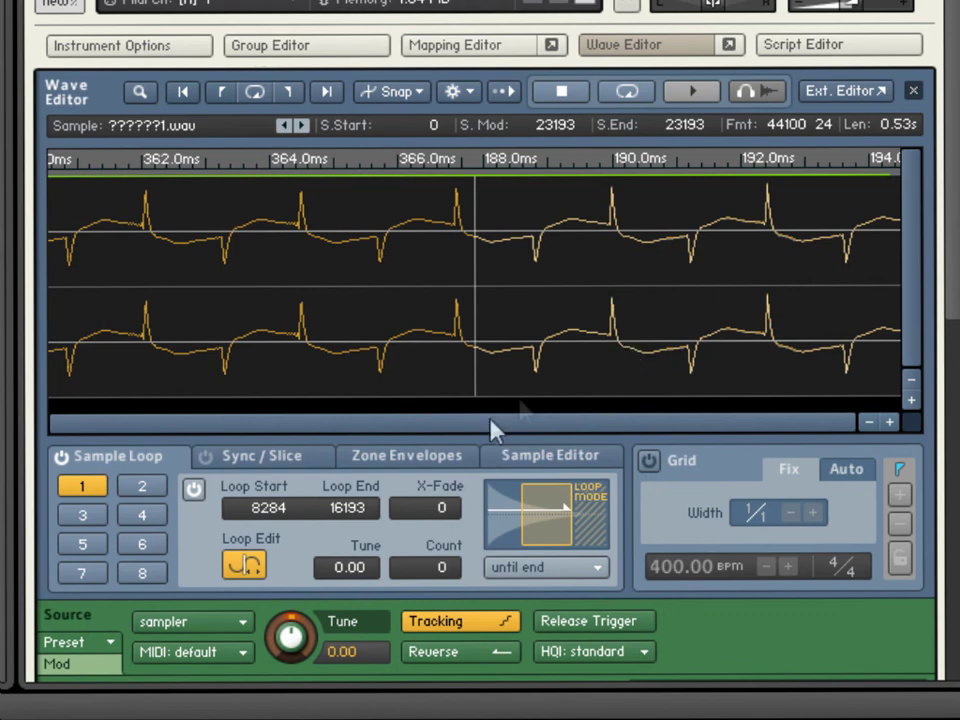
pyautogui.click(241, 567)
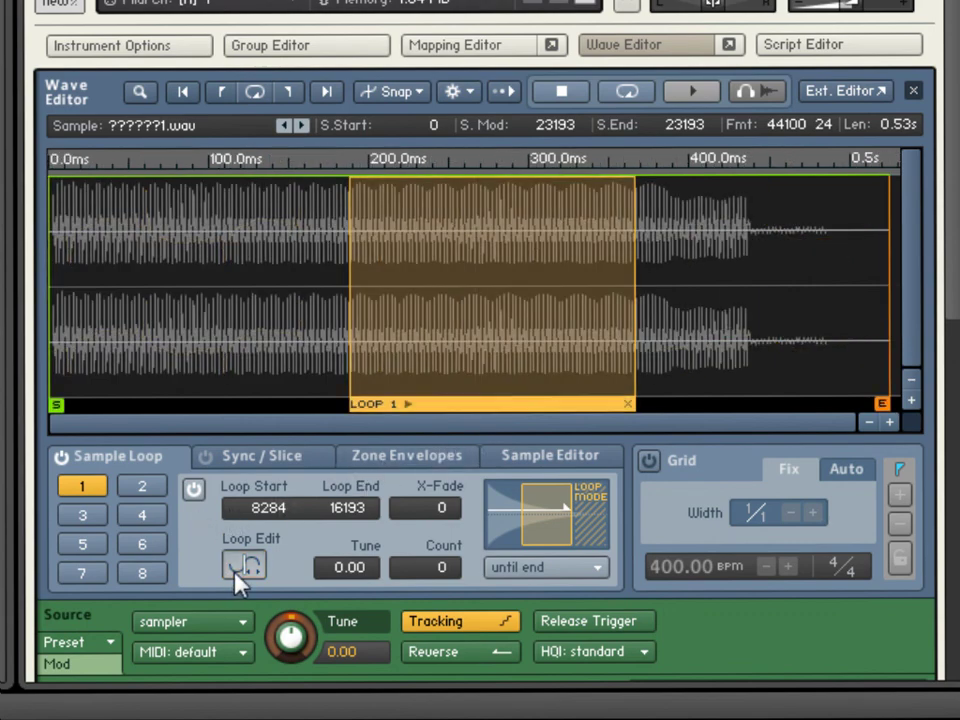
pyautogui.click(409, 404)
# - Try a sample start of 6720 for sample 1 and reset it to 0
pyautogui.moveTo(57, 405)
pyautogui.mouseDown()
pyautogui.moveTo(188, 407)
pyautogui.moveTo(57, 405)
pyautogui.mouseUp()
pyautogui.moveTo(881, 410)
pyautogui.mouseDown()
pyautogui.moveTo(836, 407)
pyautogui.moveTo(909, 407)
pyautogui.mouseUp()
pyautogui.moveTo(56, 413); pyautogui.dragTo(301, 407)
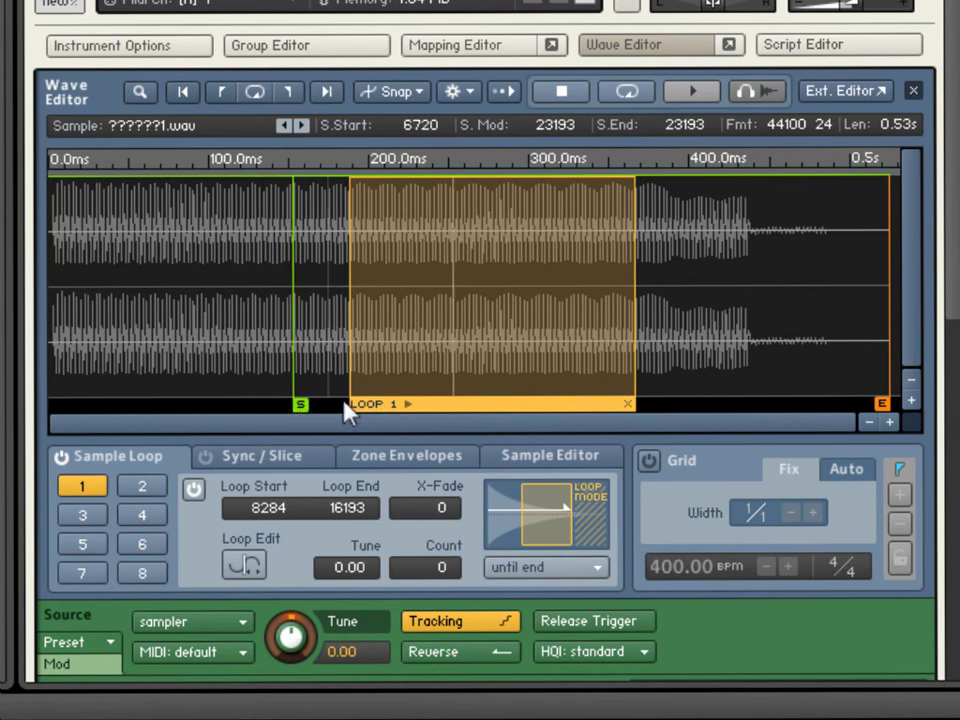
pyautogui.moveTo(303, 412)
pyautogui.mouseDown()
pyautogui.moveTo(195, 410)
pyautogui.moveTo(757, 408)
pyautogui.moveTo(40, 416)
pyautogui.mouseUp()
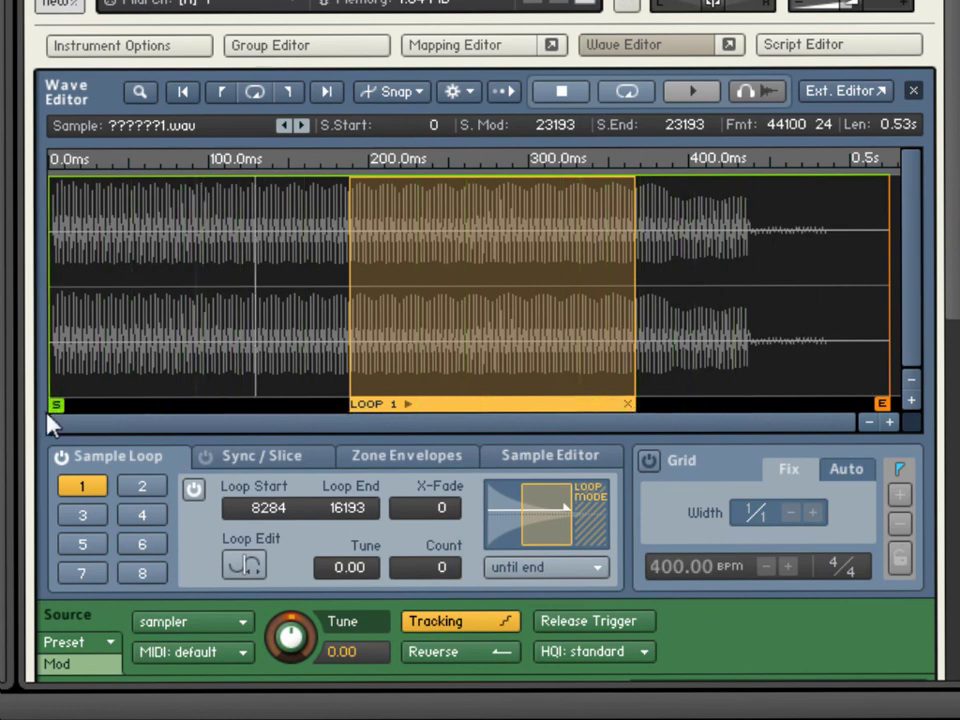
# - Open the sample 2 zone in the wave editor, enable loop 1 and set it from 6422 to 12915
pyautogui.click(492, 48)
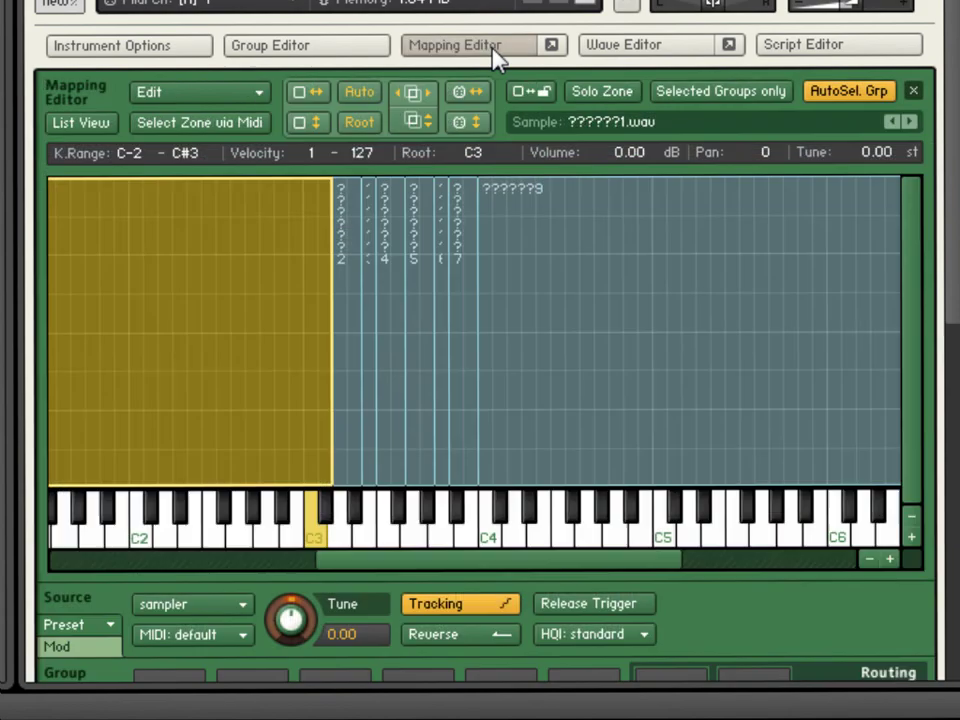
pyautogui.doubleClick(352, 283)
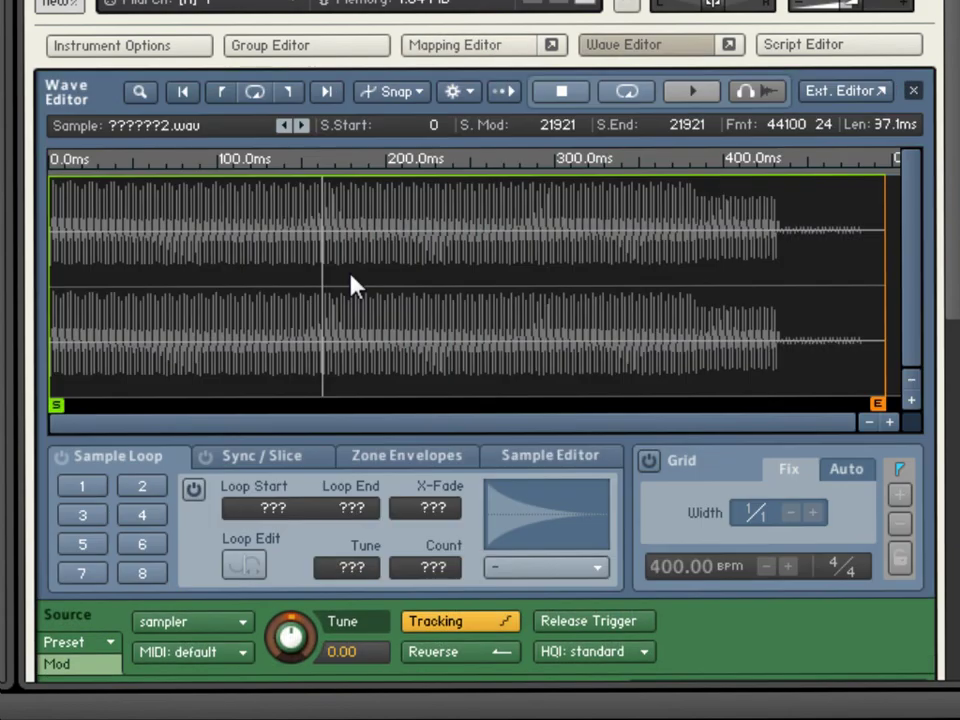
pyautogui.click(61, 458)
pyautogui.moveTo(50, 326); pyautogui.dragTo(340, 326)
pyautogui.moveTo(884, 300); pyautogui.dragTo(660, 300)
pyautogui.moveTo(340, 300); pyautogui.dragTo(294, 300)
pyautogui.moveTo(663, 302); pyautogui.dragTo(540, 303)
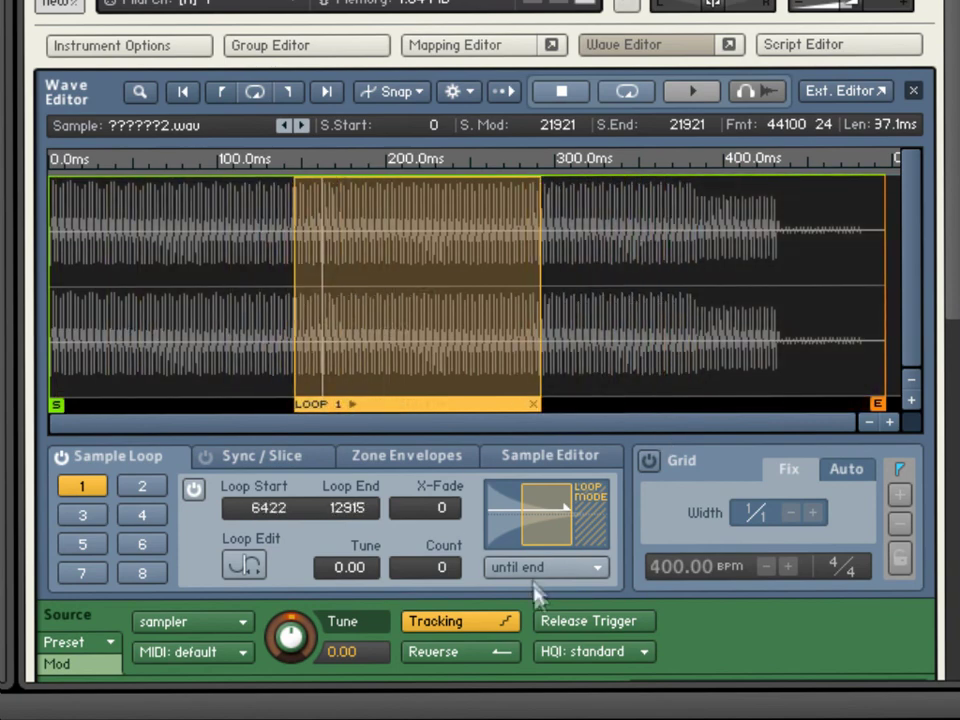
# - Align sample 2's loop seam in Loop Edit with Loop Start at 6433, keeping the loop mode at until end
pyautogui.click(244, 566)
pyautogui.click(244, 566)
pyautogui.click(545, 567)
pyautogui.click(527, 622)
pyautogui.click(545, 567)
pyautogui.click(560, 598)
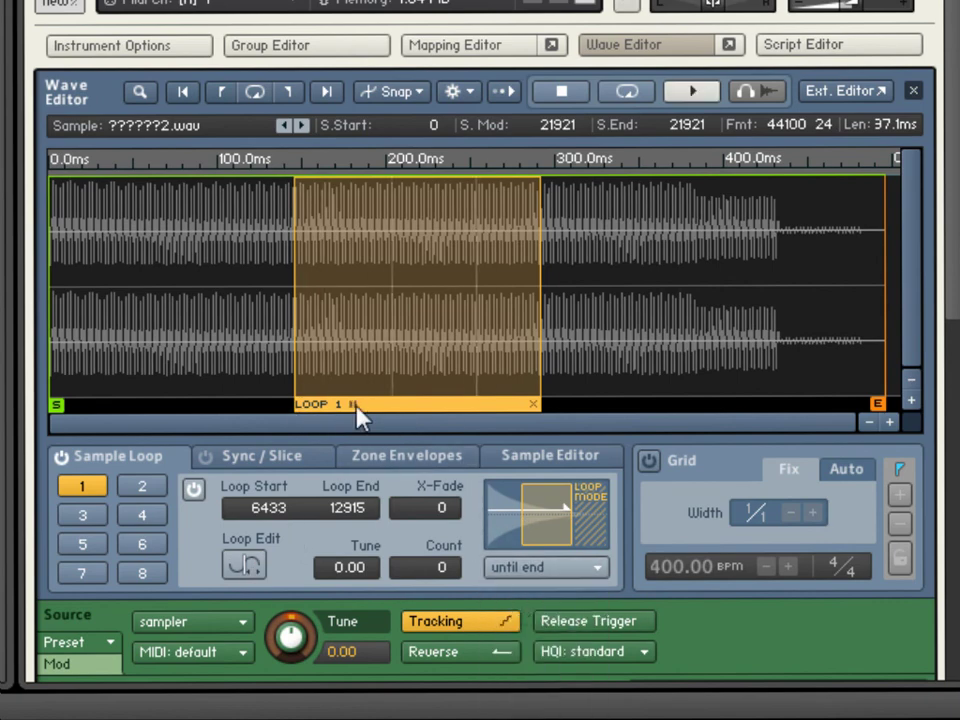
# - Open the sample 3 zone in the wave editor, enable loop 1 and place it over the steady middle section
pyautogui.click(455, 44)
pyautogui.doubleClick(370, 362)
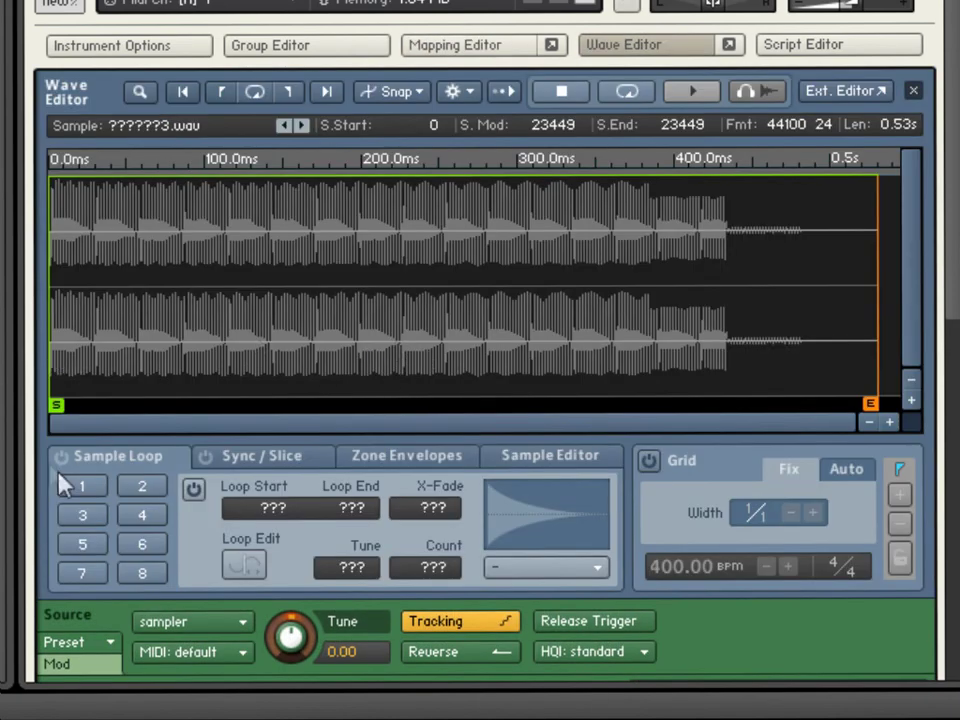
pyautogui.click(70, 482)
pyautogui.moveTo(47, 332); pyautogui.dragTo(272, 336)
pyautogui.moveTo(872, 320); pyautogui.dragTo(618, 316)
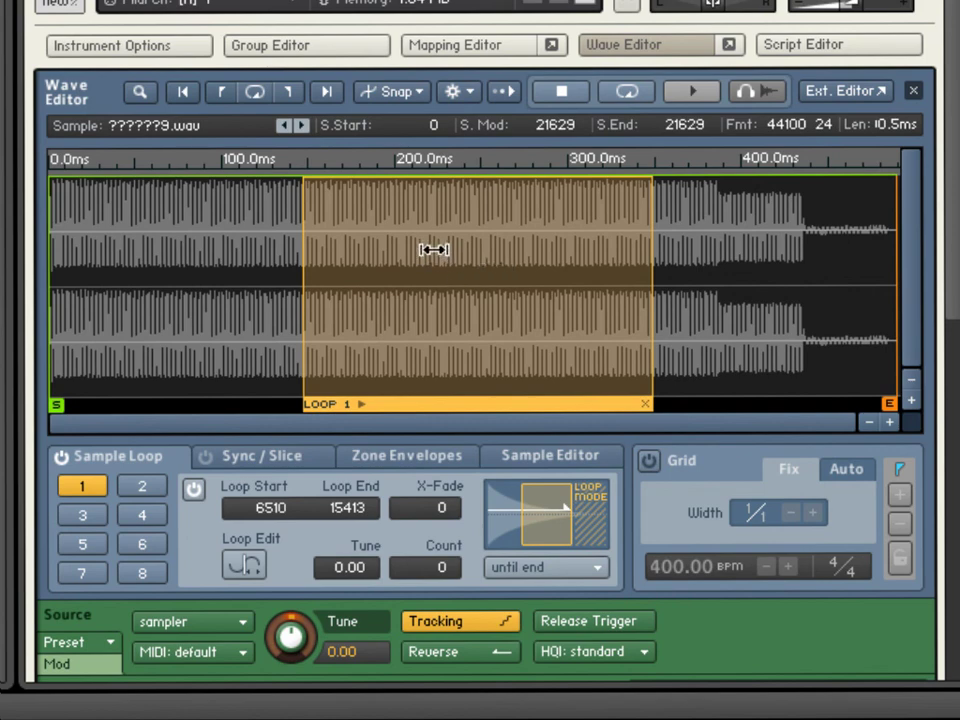
# - Leave the wave editor and set the volume envelope's attack to 258.9 ms and release to 1.9k ms
pyautogui.click(676, 50)
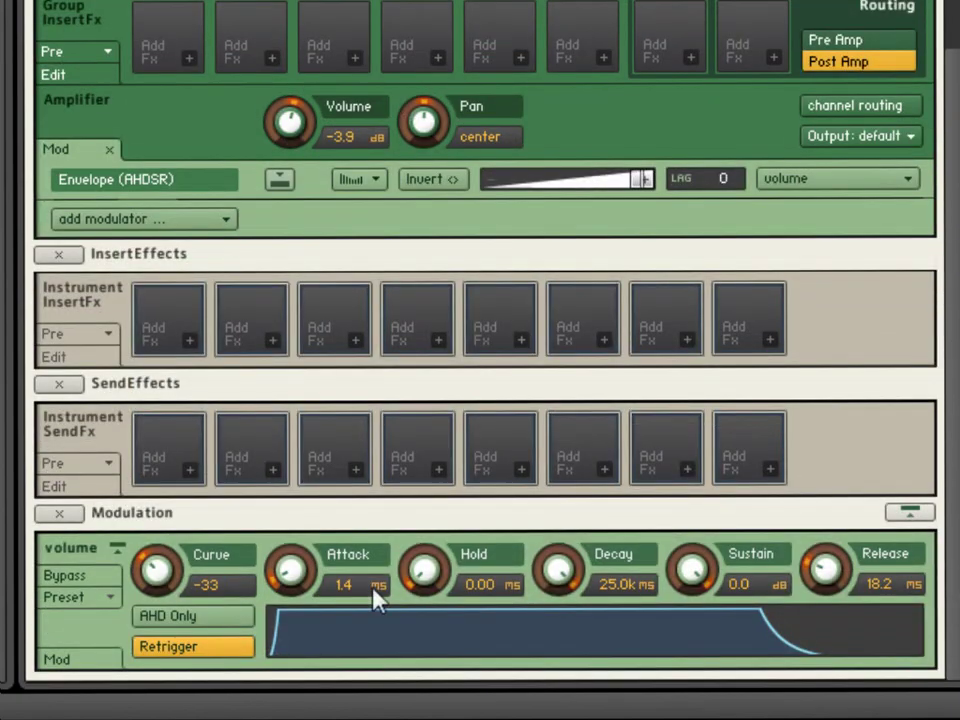
pyautogui.moveTo(298, 585); pyautogui.dragTo(285, 459)
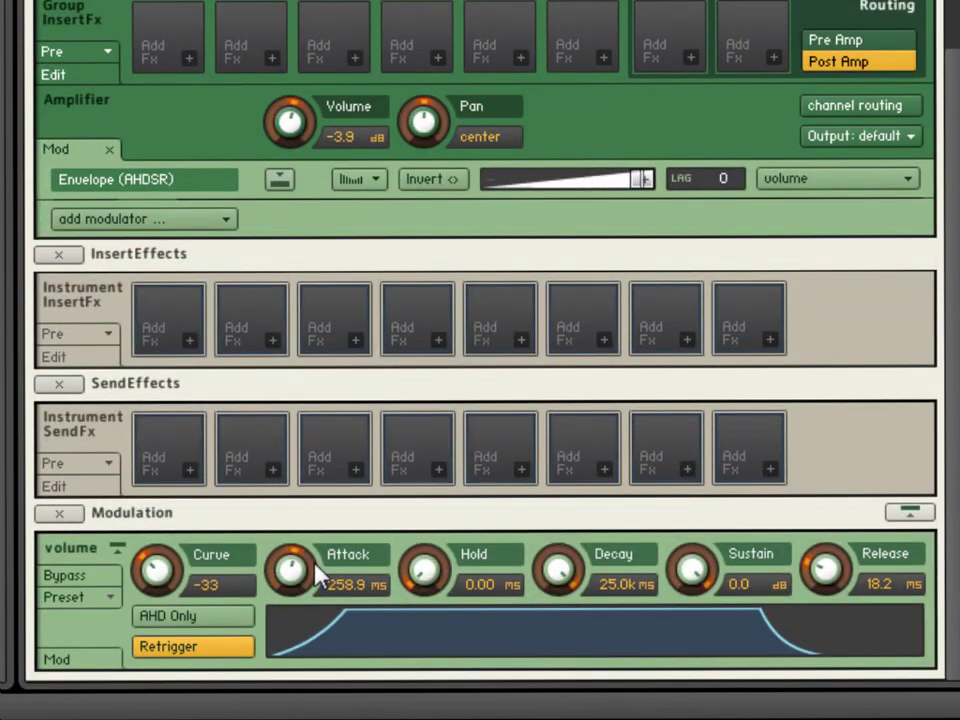
pyautogui.moveTo(834, 579); pyautogui.dragTo(808, 493)
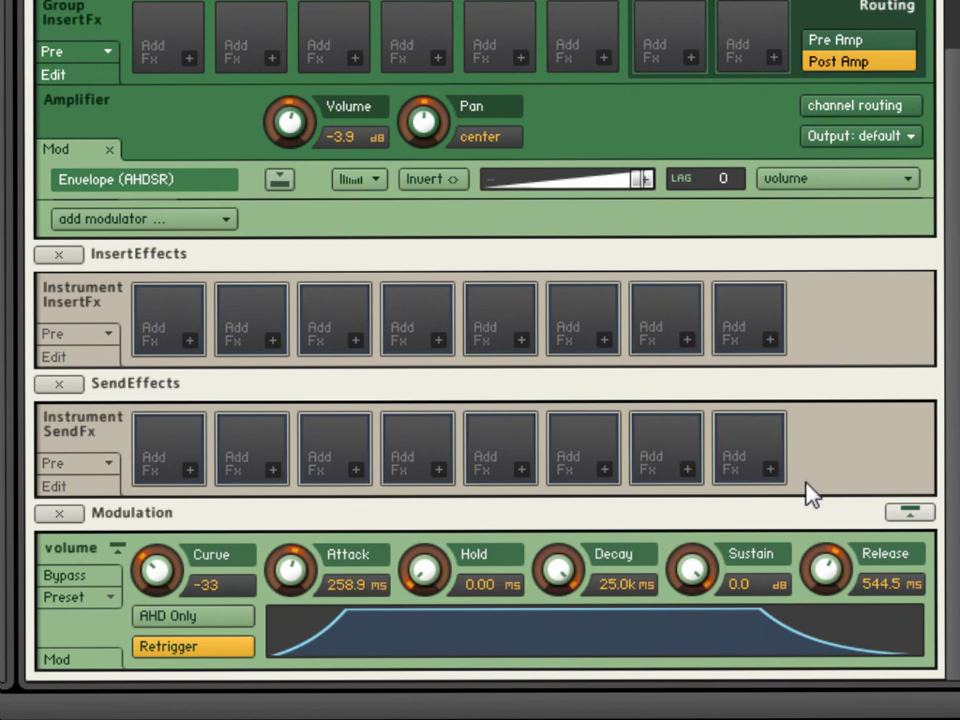
pyautogui.moveTo(825, 568); pyautogui.dragTo(810, 546)
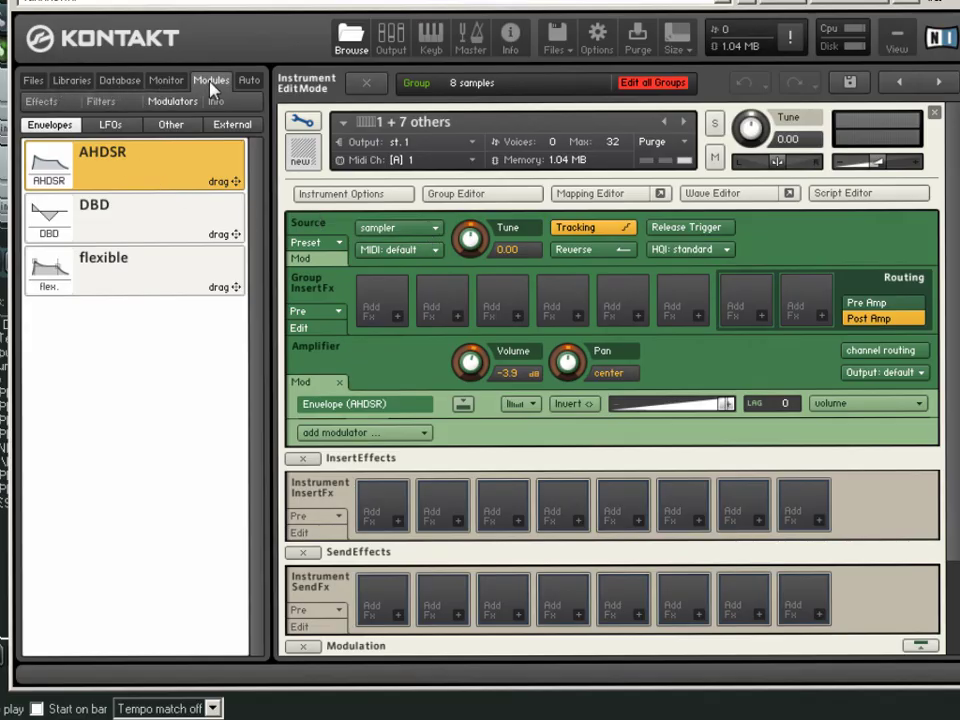
# - Insert a 4-pole BP sampler filter in the first Group InsertFx slot
pyautogui.click(100, 104)
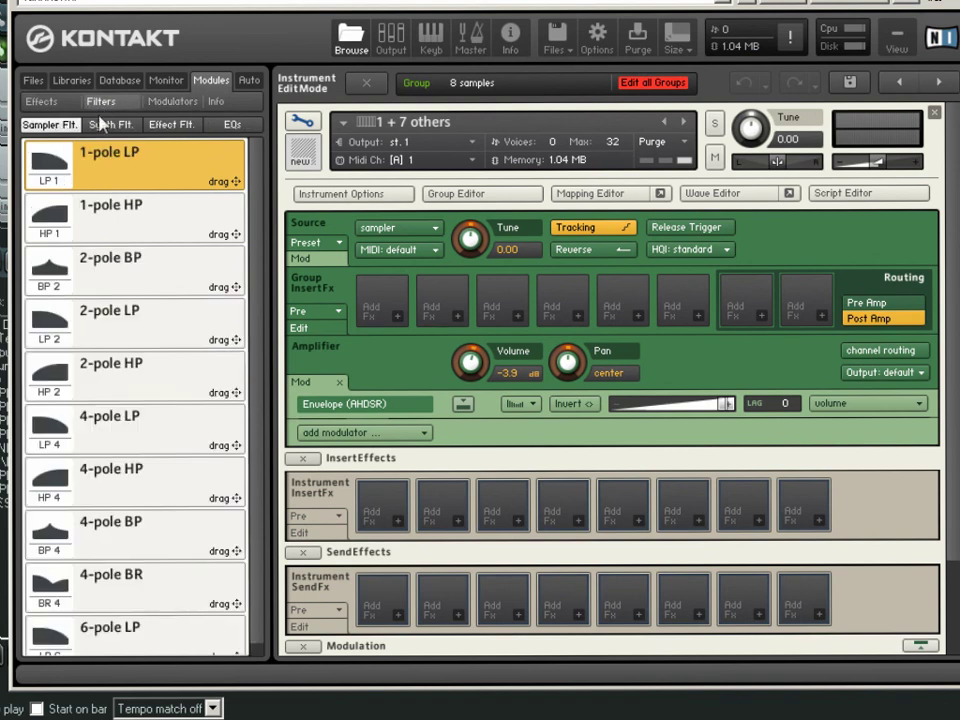
pyautogui.click(72, 540)
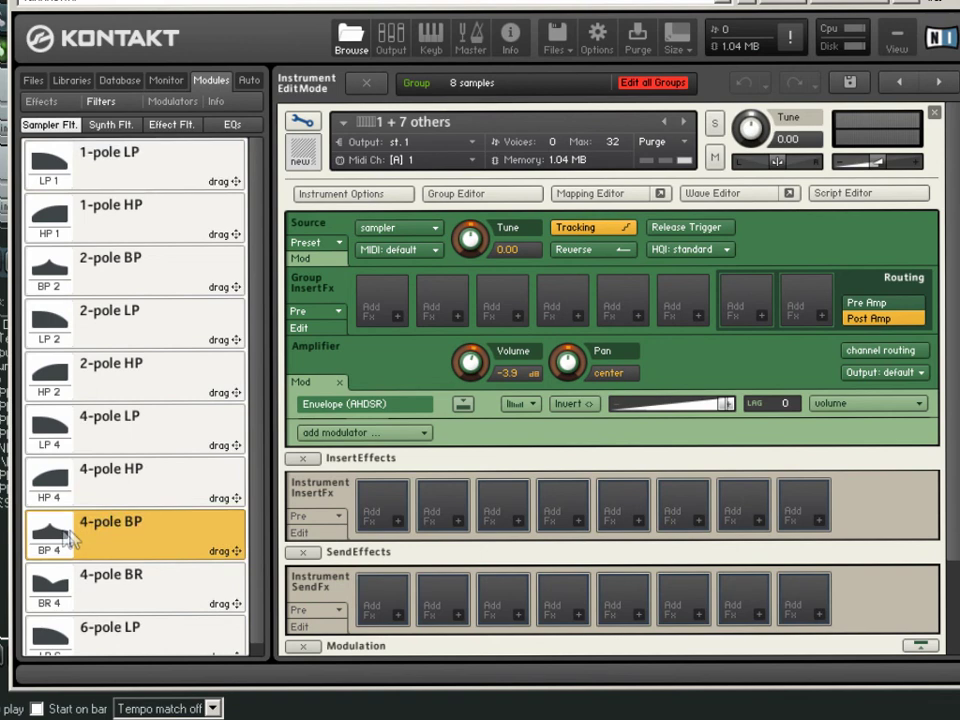
pyautogui.moveTo(72, 540); pyautogui.dragTo(388, 312)
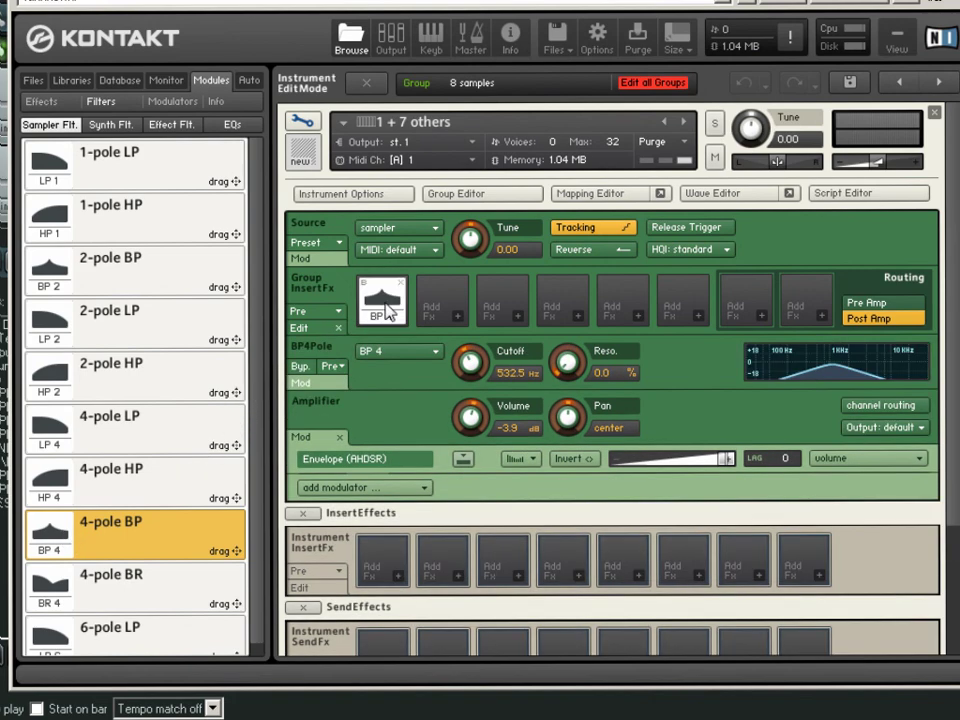
# - Set the band-pass filter's cutoff to 797.1 Hz and its resonance to 24.0%
pyautogui.moveTo(466, 372); pyautogui.dragTo(435, 365)
pyautogui.moveTo(567, 363); pyautogui.dragTo(540, 310)
pyautogui.moveTo(470, 362); pyautogui.dragTo(465, 412)
pyautogui.moveTo(472, 368); pyautogui.dragTo(459, 307)
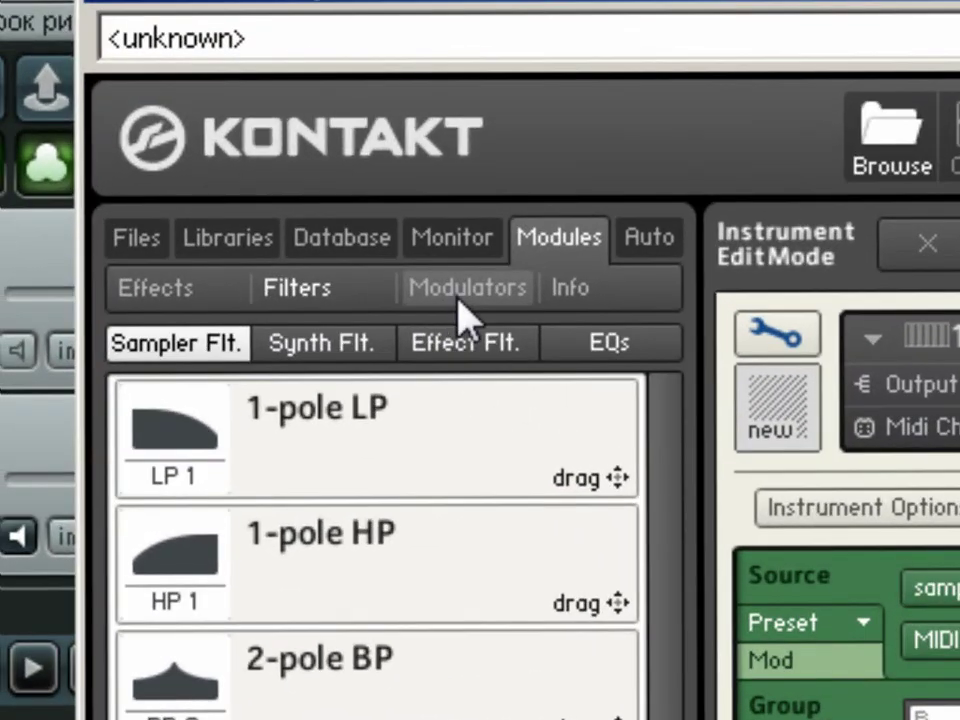
# - Assign a sine LFO modulator to the band-pass filter's cutoff
pyautogui.click(378, 238)
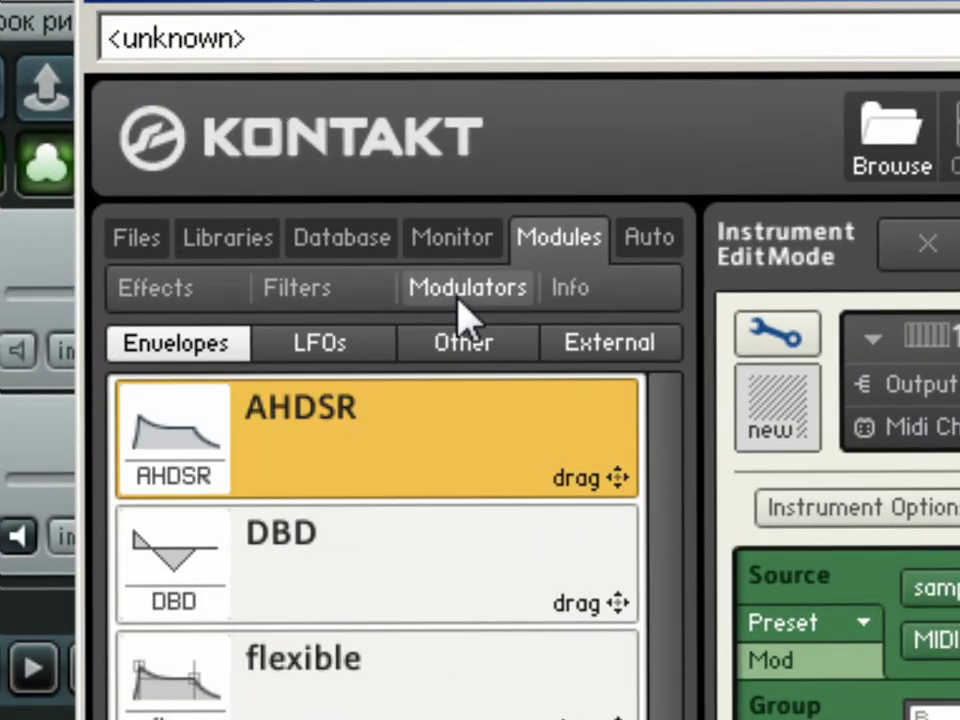
pyautogui.click(350, 344)
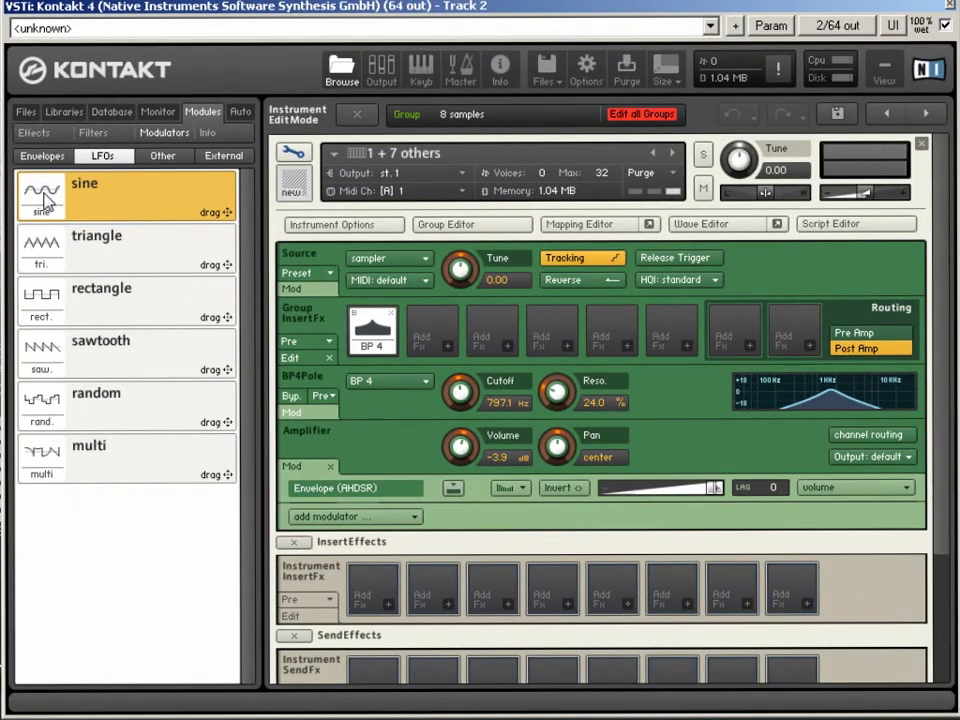
pyautogui.moveTo(45, 200); pyautogui.dragTo(458, 398)
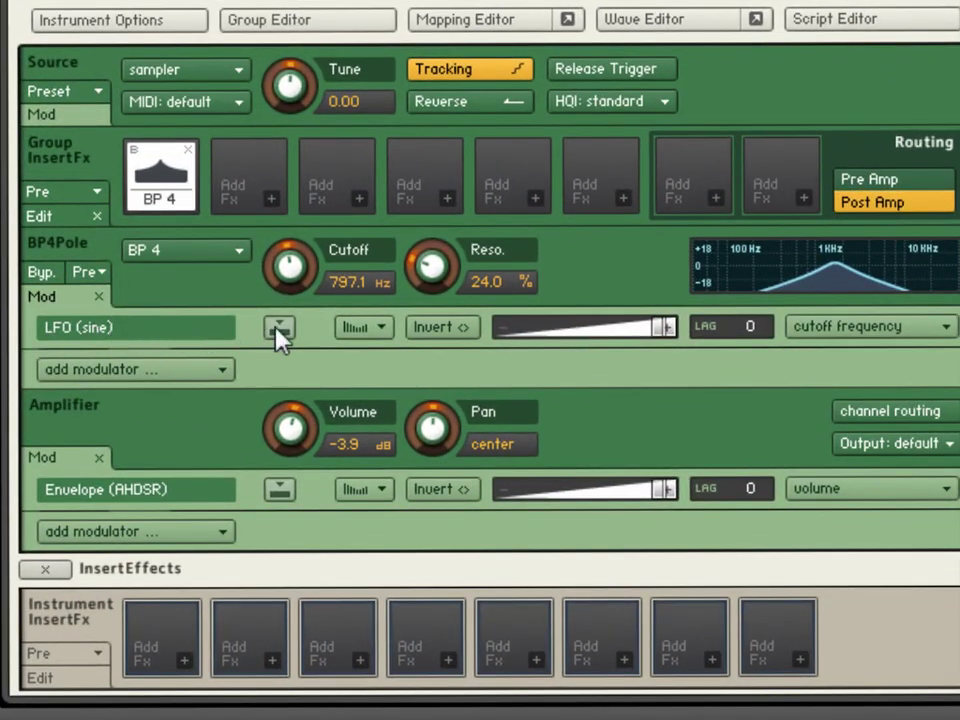
# - Set the cutoff LFO's frequency to 0.21 Hz and reduce its modulation amount on the cutoff frequency
pyautogui.scroll(-6, 277, 330)
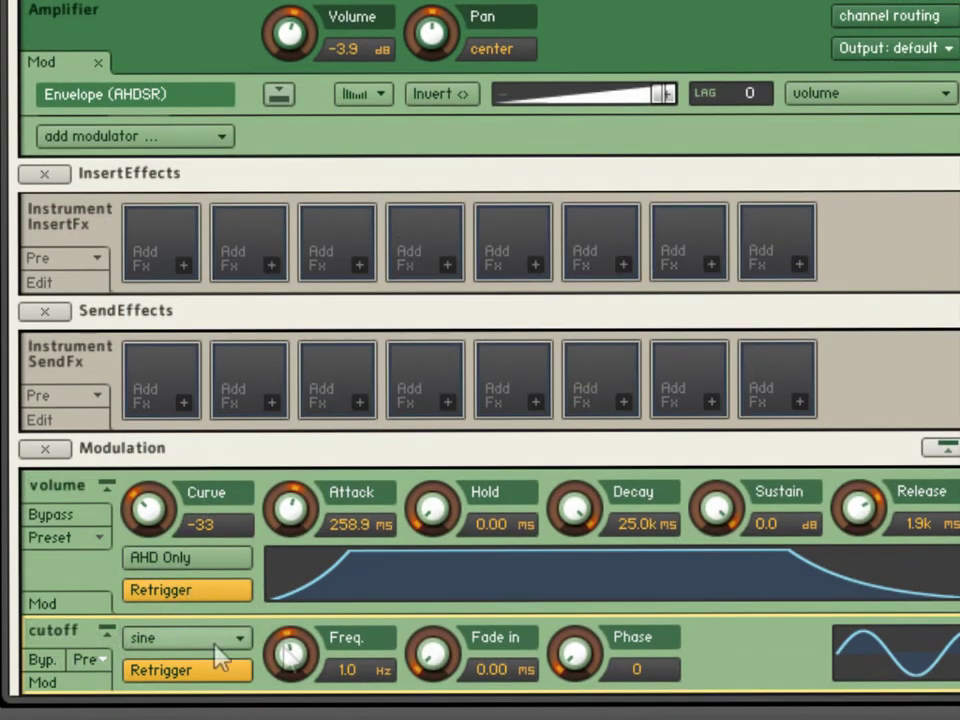
pyautogui.moveTo(340, 675); pyautogui.dragTo(304, 707)
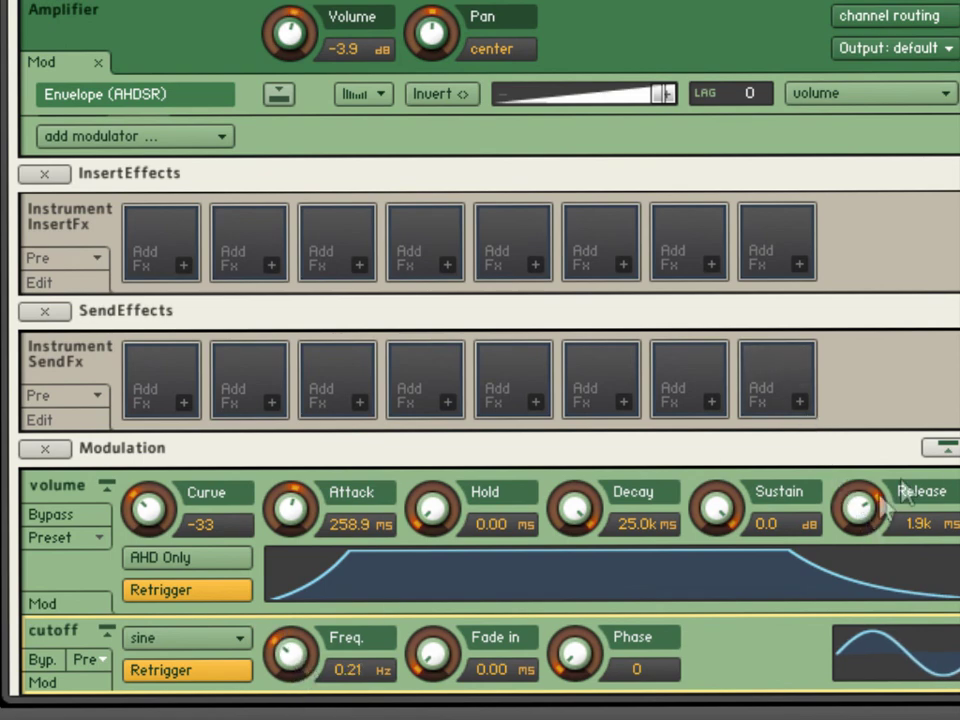
pyautogui.scroll(1, 480, 350)
pyautogui.scroll(5, 480, 350)
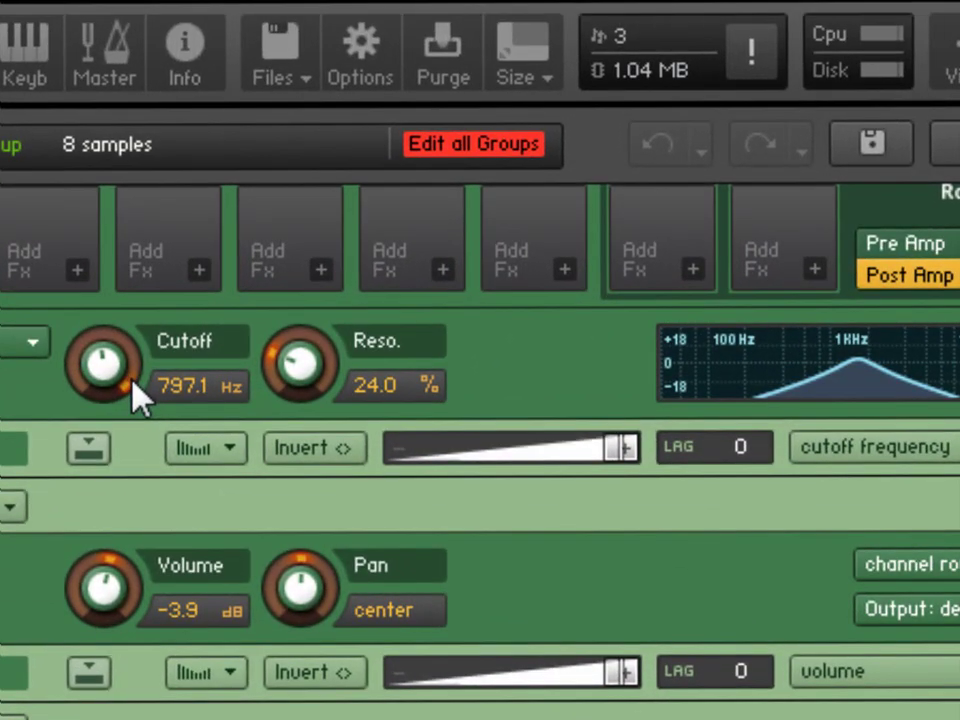
pyautogui.moveTo(612, 449); pyautogui.dragTo(495, 450)
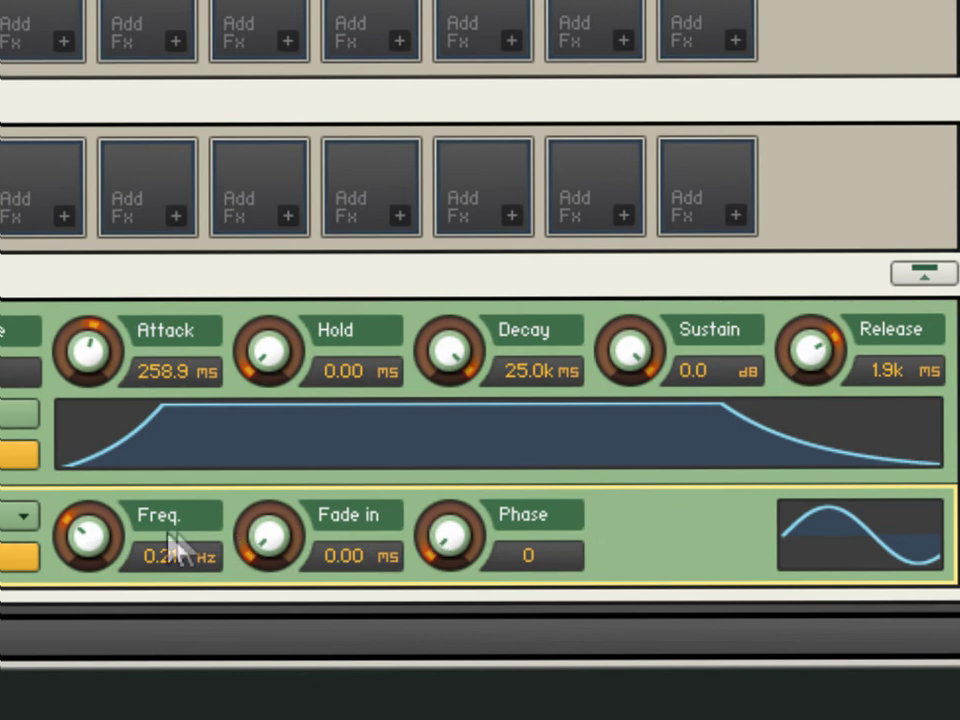
# - Raise the cutoff LFO's frequency to 1.6 Hz and adjust its fade-in time, trying 1.3k ms
pyautogui.moveTo(75, 505); pyautogui.dragTo(45, 466)
pyautogui.moveTo(276, 534); pyautogui.dragTo(199, 242)
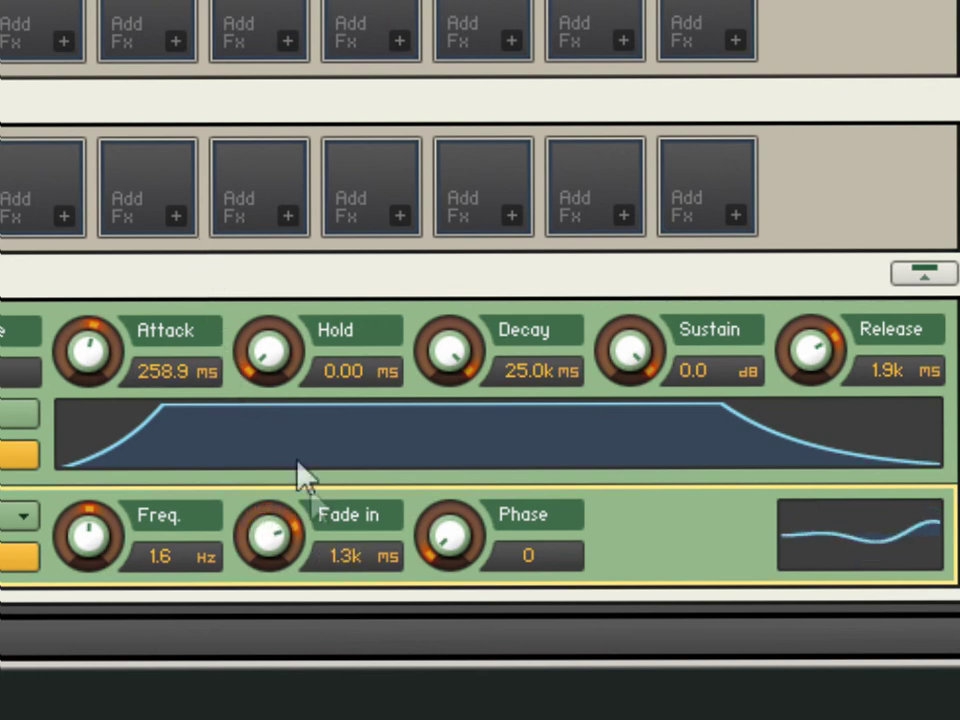
pyautogui.moveTo(292, 555); pyautogui.dragTo(251, 514)
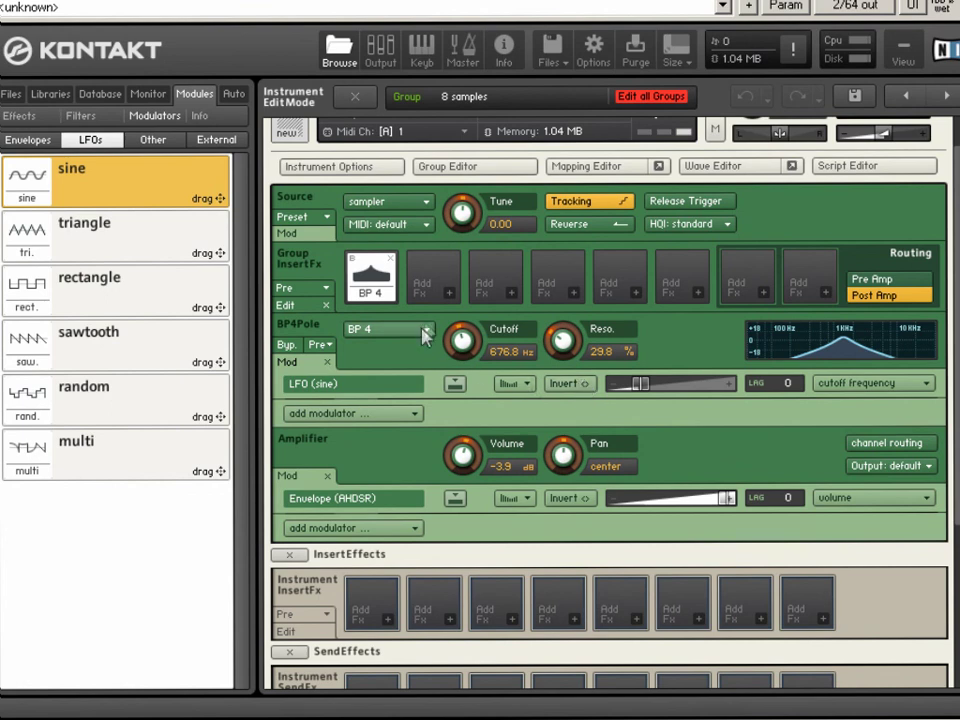
# - Insert a Rotator effect in the second Group InsertFx slot
pyautogui.click(451, 299)
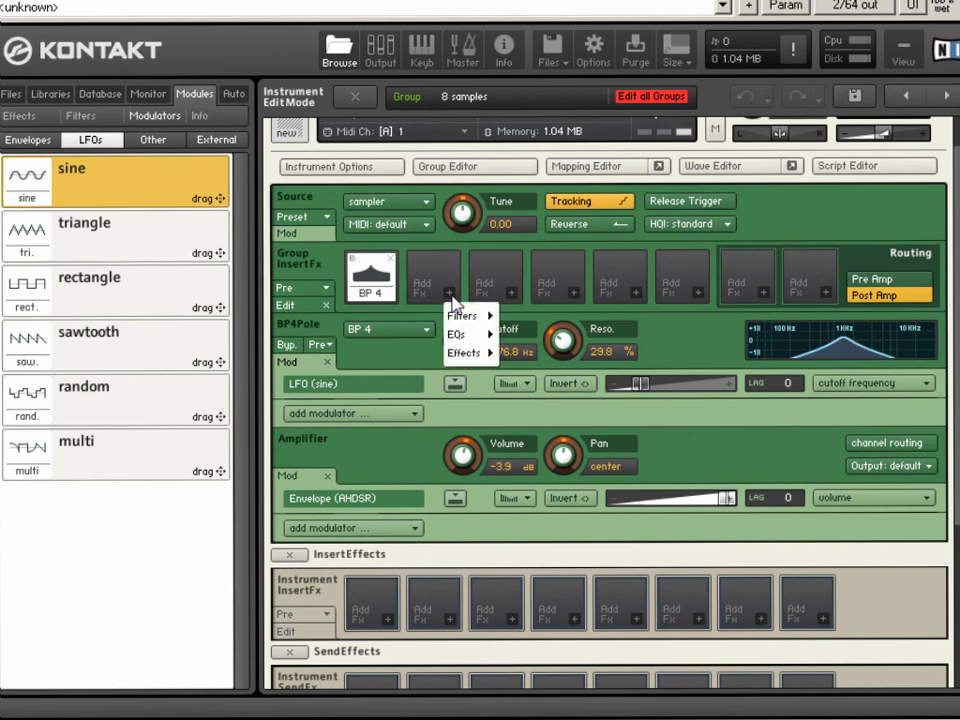
pyautogui.moveTo(466, 318)
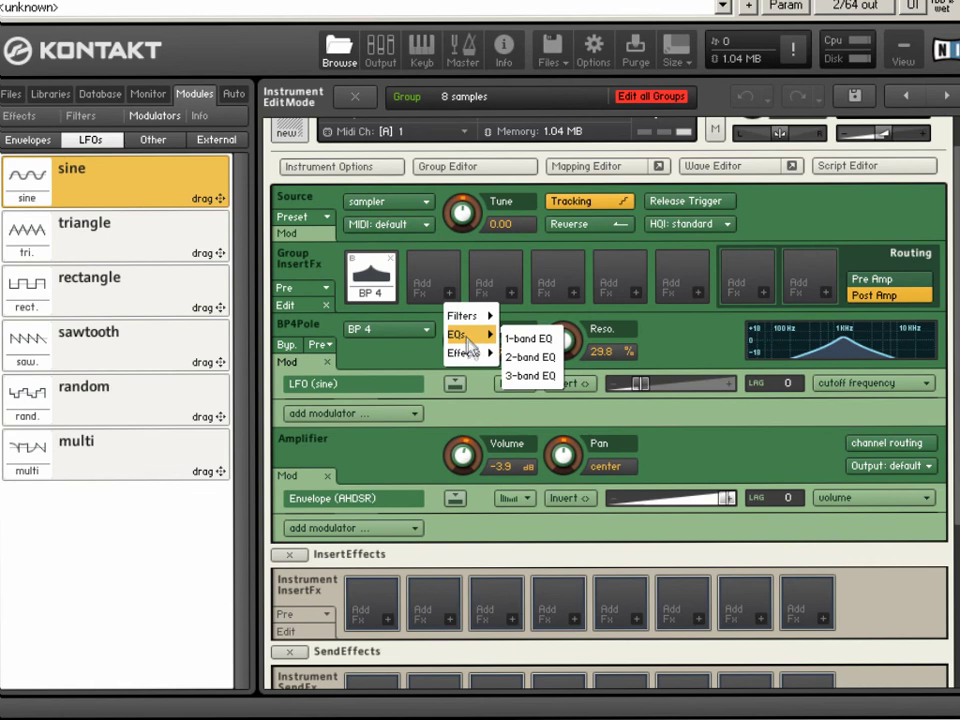
pyautogui.moveTo(476, 358)
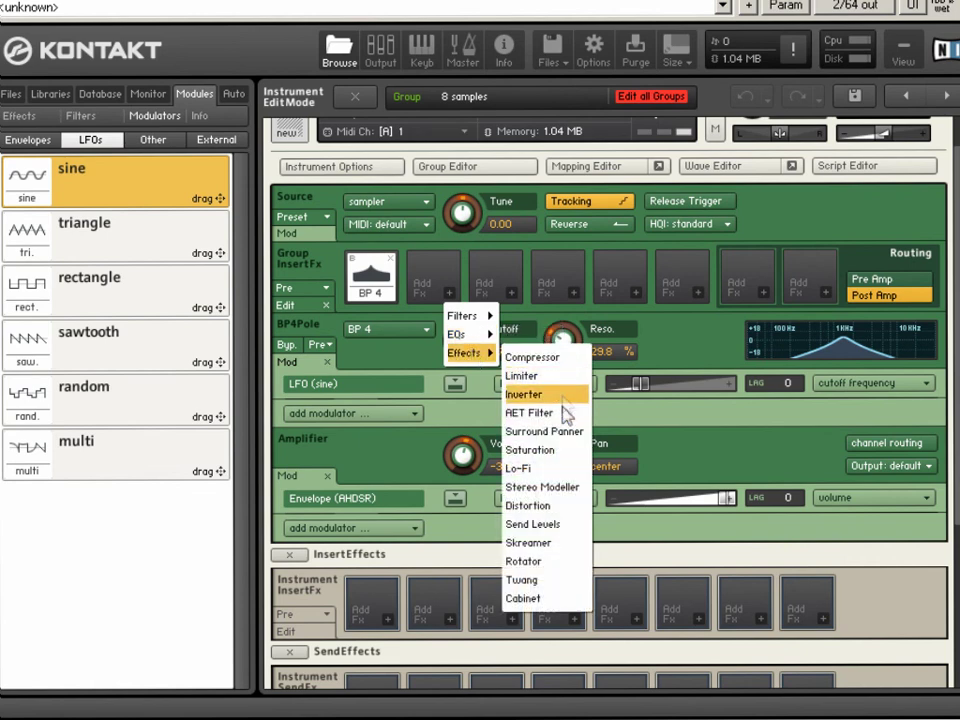
pyautogui.click(525, 562)
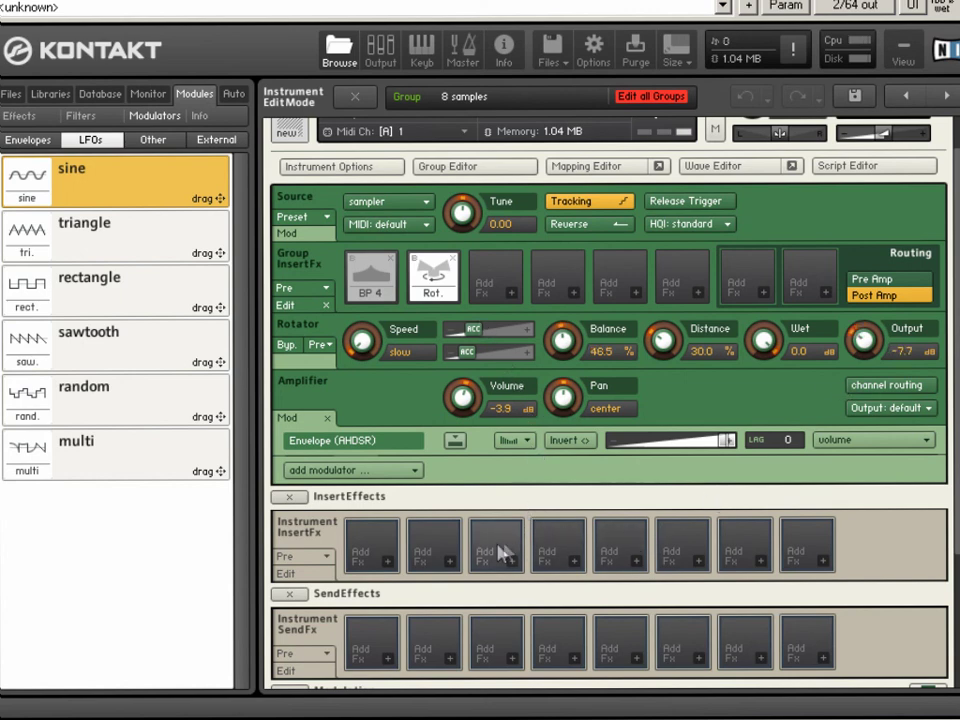
# - Insert a Delay effect in the first Instrument InsertFx slot
pyautogui.click(387, 563)
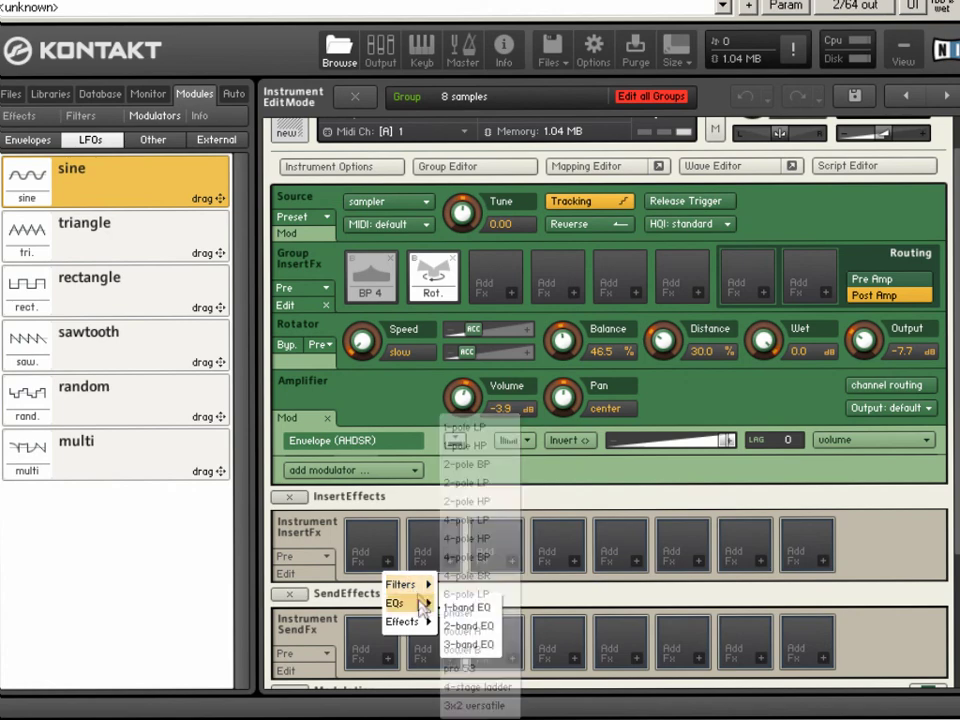
pyautogui.moveTo(404, 621)
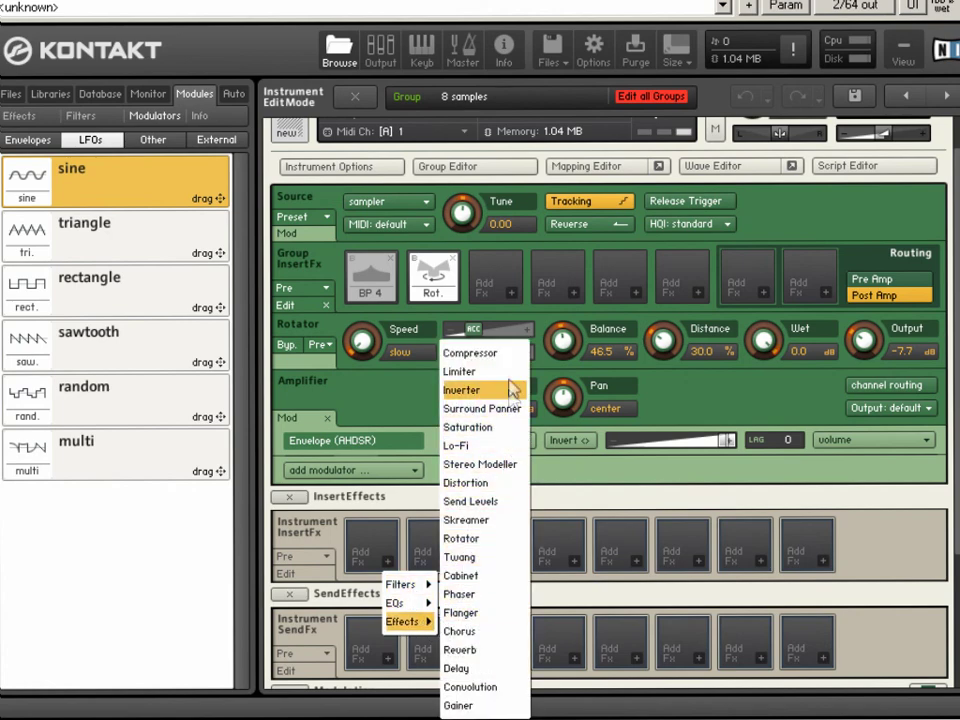
pyautogui.click(470, 668)
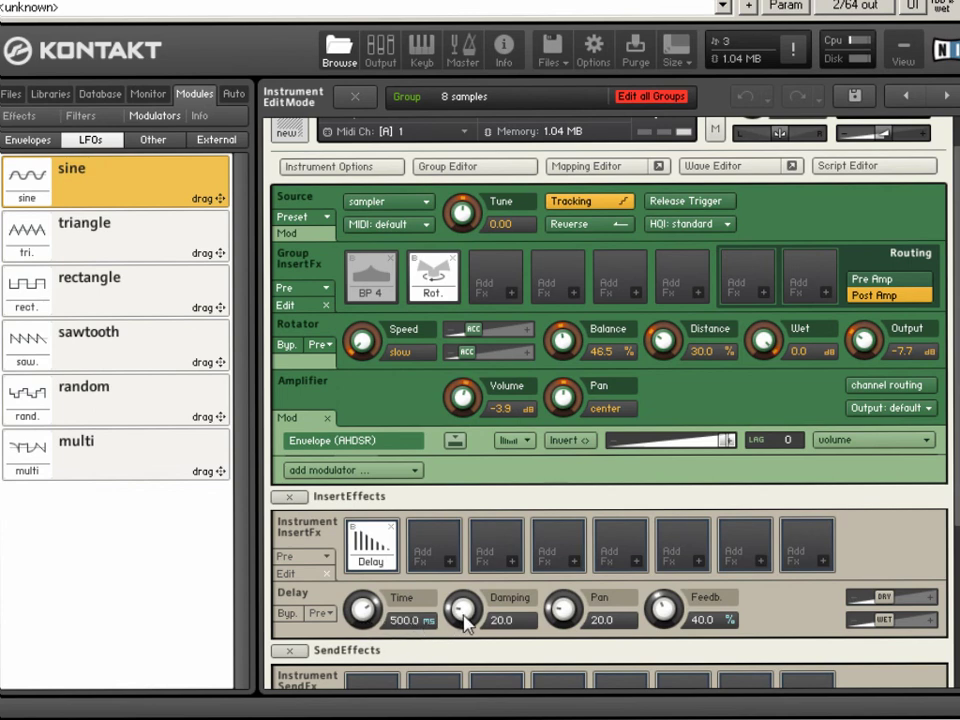
# - Set the delay's feedback to 52.4% and time to 717.2 ms, and lower its wet level slightly
pyautogui.moveTo(664, 608); pyautogui.dragTo(671, 596)
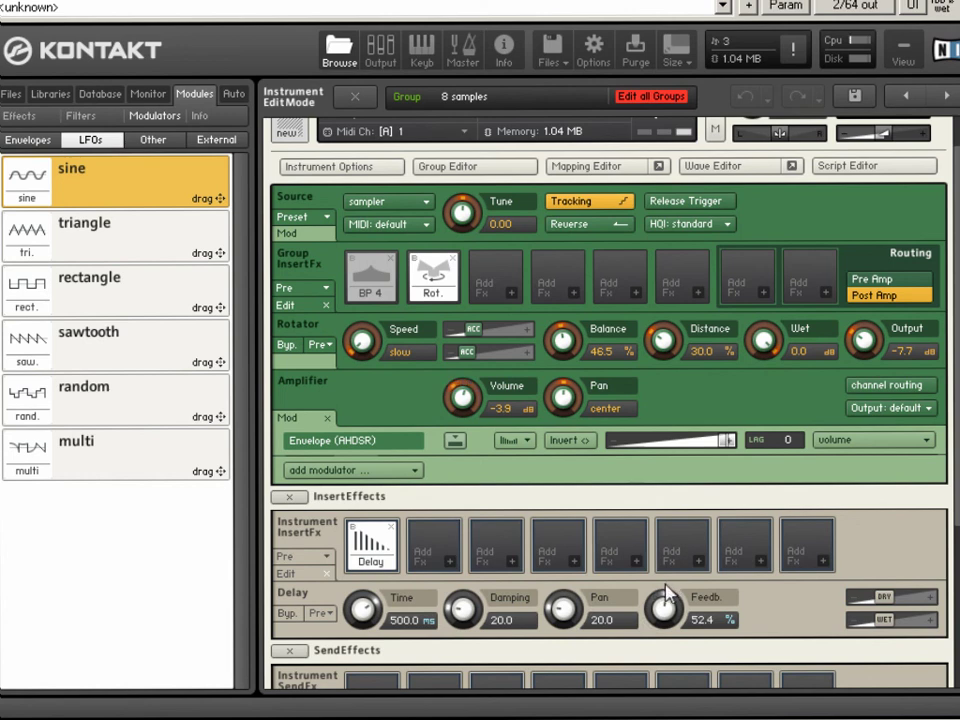
pyautogui.moveTo(363, 612); pyautogui.dragTo(366, 606)
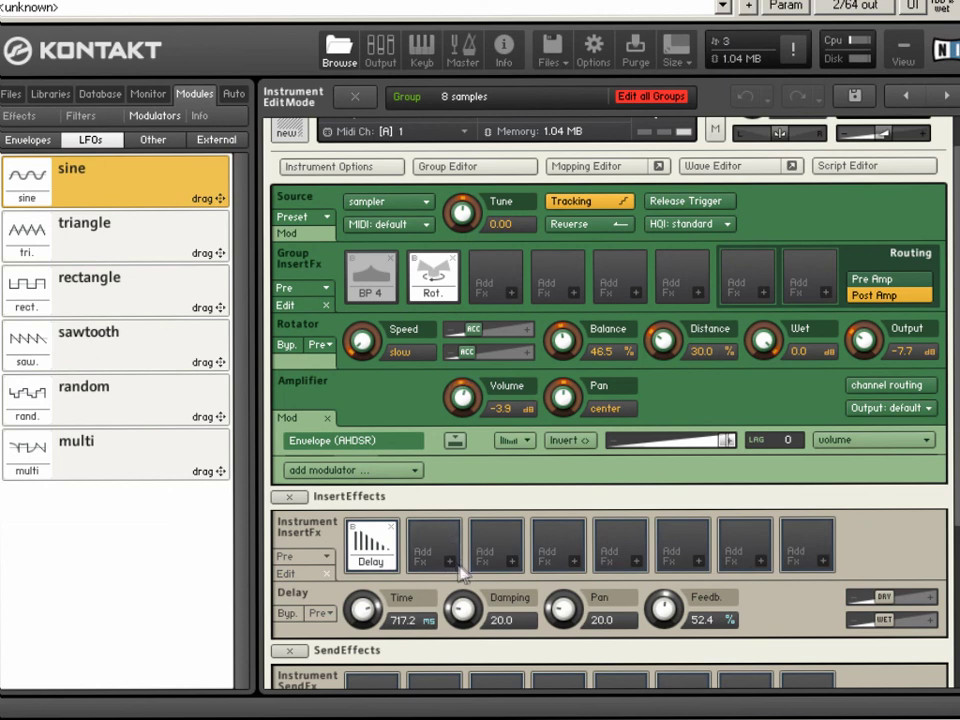
pyautogui.moveTo(885, 621); pyautogui.dragTo(882, 618)
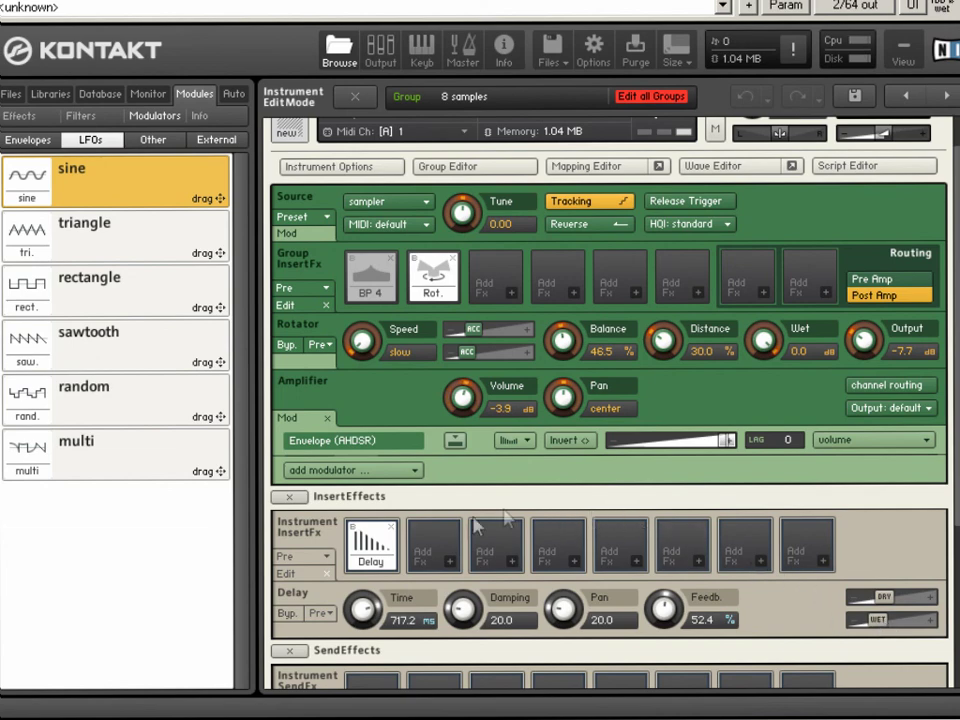
# - Insert a Chorus effect in the second Instrument InsertFx slot and set its depth to 21.0
pyautogui.click(450, 563)
pyautogui.moveTo(474, 612)
pyautogui.click(534, 631)
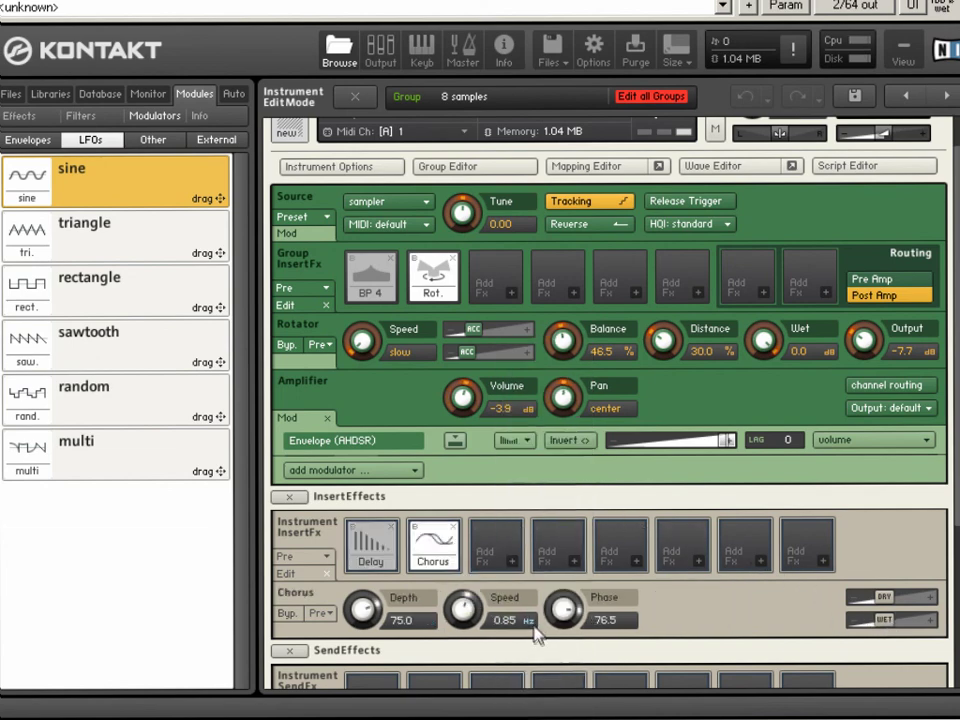
# - Insert a Reverb effect in the third Instrument InsertFx slot
pyautogui.click(514, 574)
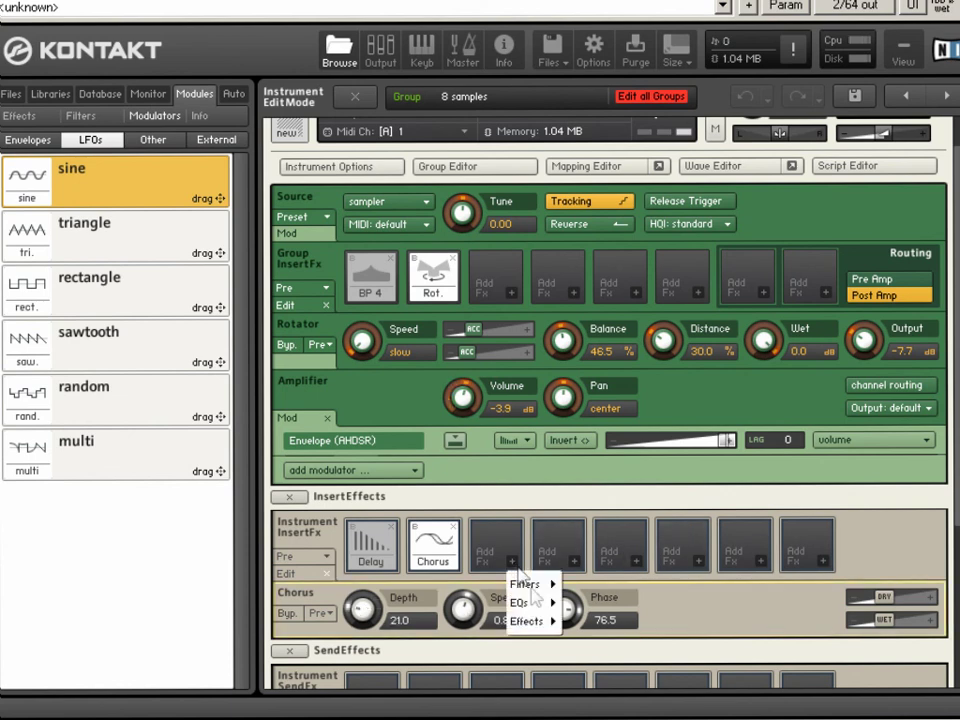
pyautogui.moveTo(545, 632)
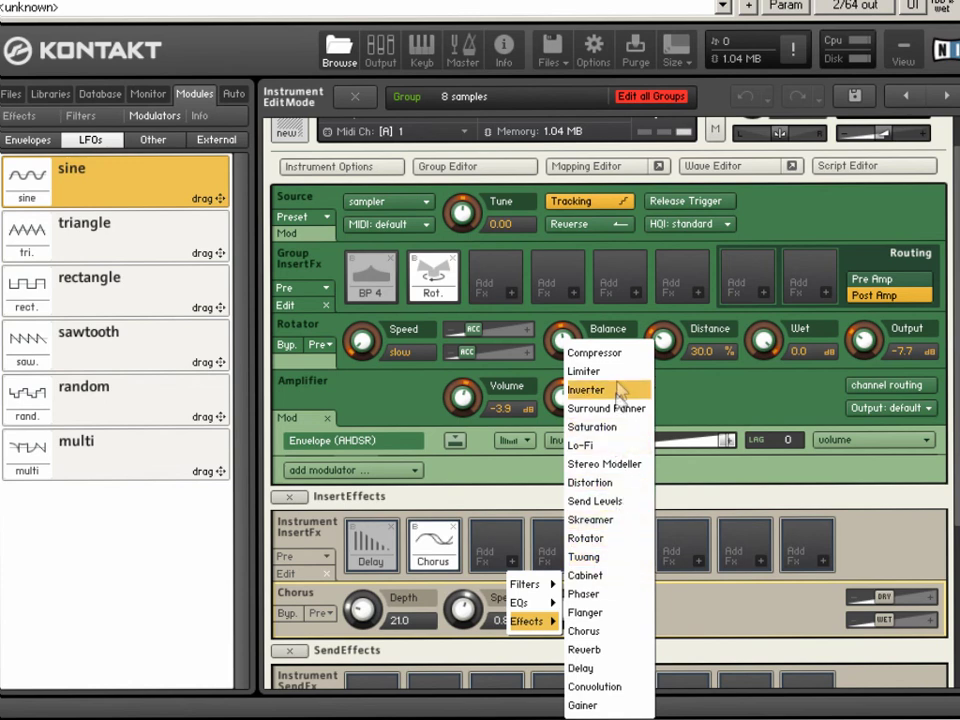
pyautogui.click(606, 649)
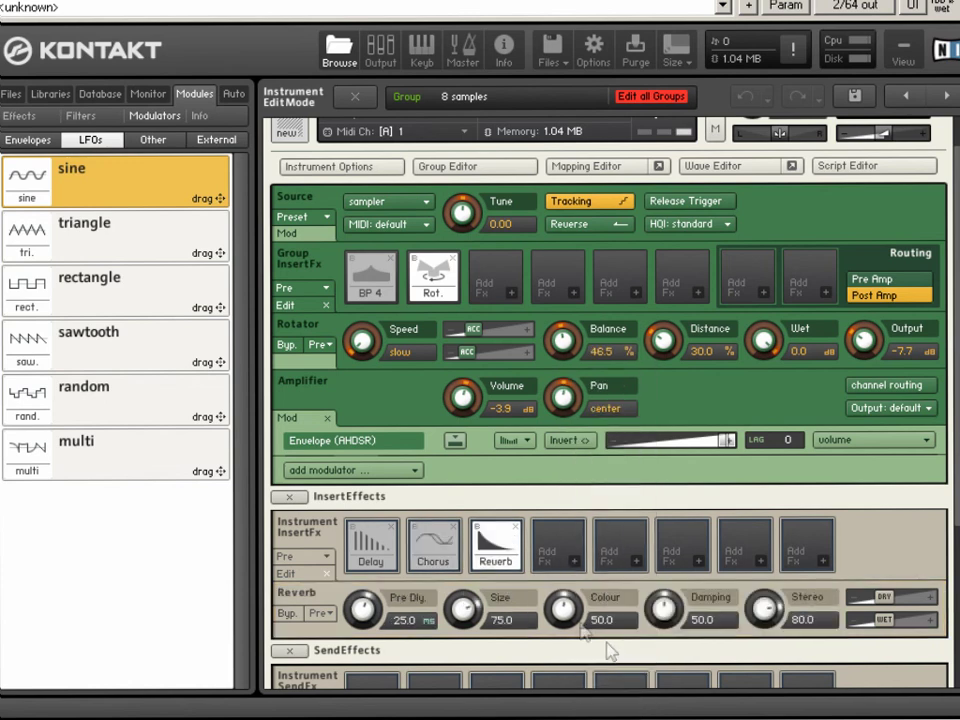
# - Set the reverb's size to 100.0, colour to 88.1 and stereo to 29.9, and lower its dry level slightly
pyautogui.moveTo(461, 611); pyautogui.dragTo(437, 519)
pyautogui.moveTo(562, 608); pyautogui.dragTo(568, 671)
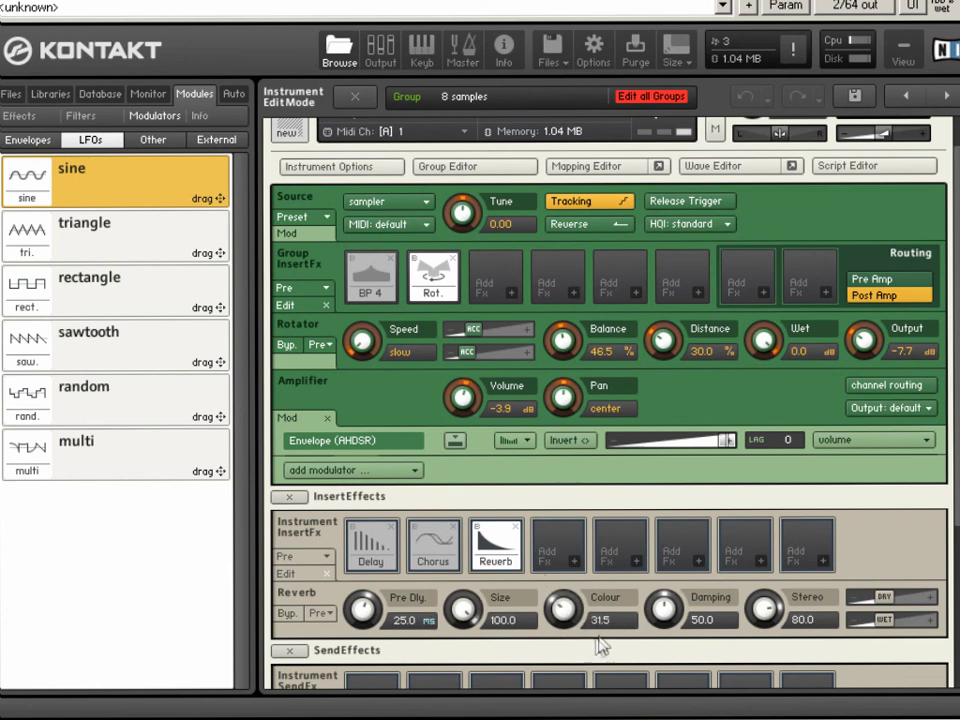
pyautogui.moveTo(761, 606); pyautogui.dragTo(761, 719)
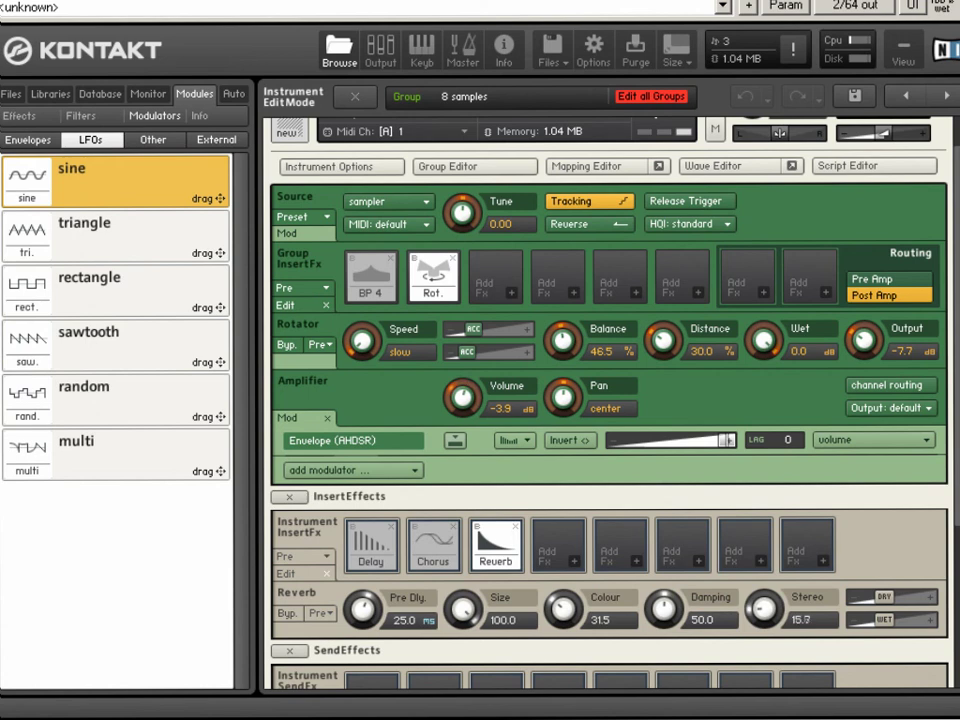
pyautogui.moveTo(883, 597)
pyautogui.mouseDown()
pyautogui.moveTo(873, 600)
pyautogui.moveTo(878, 608)
pyautogui.mouseUp()
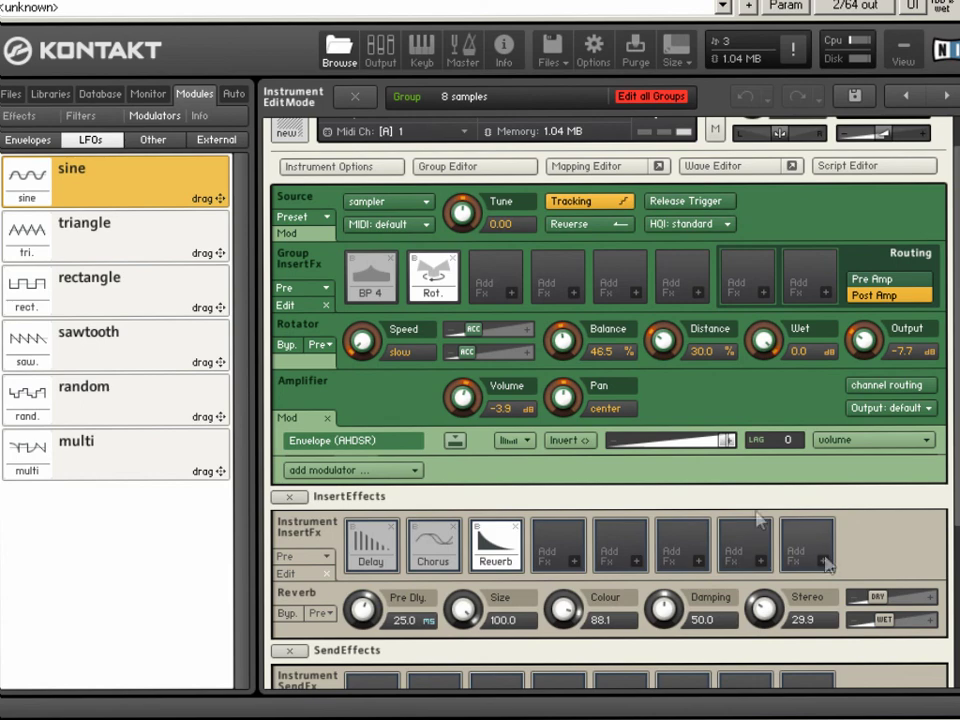
# - Open the zone envelopes of the sample in the Wave Editor and add a Tune envelope
pyautogui.click(706, 170)
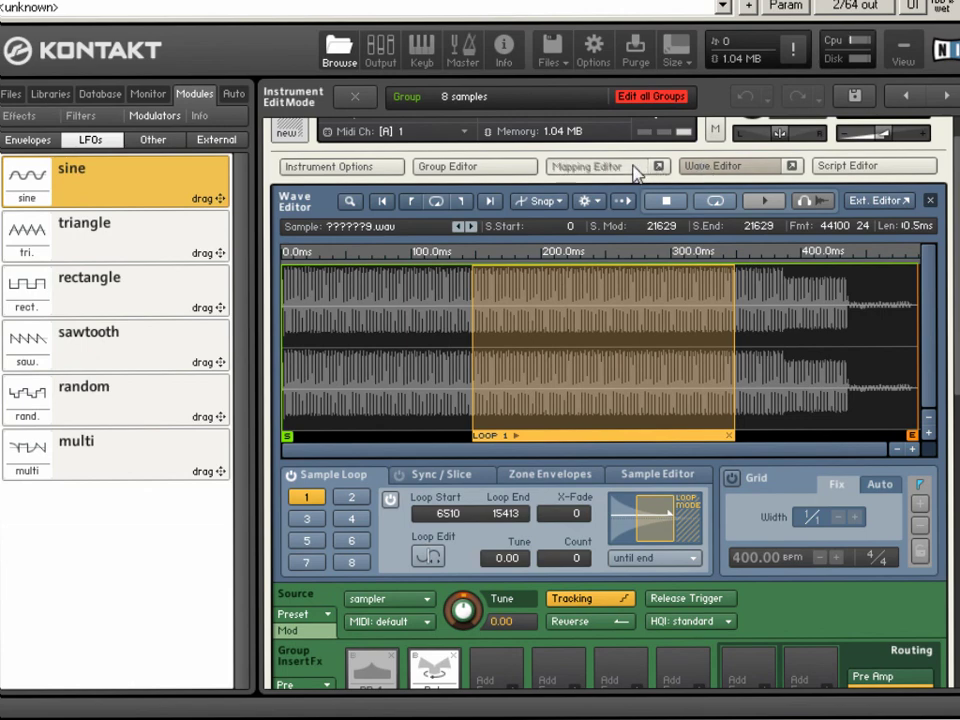
pyautogui.click(636, 170)
pyautogui.click(708, 170)
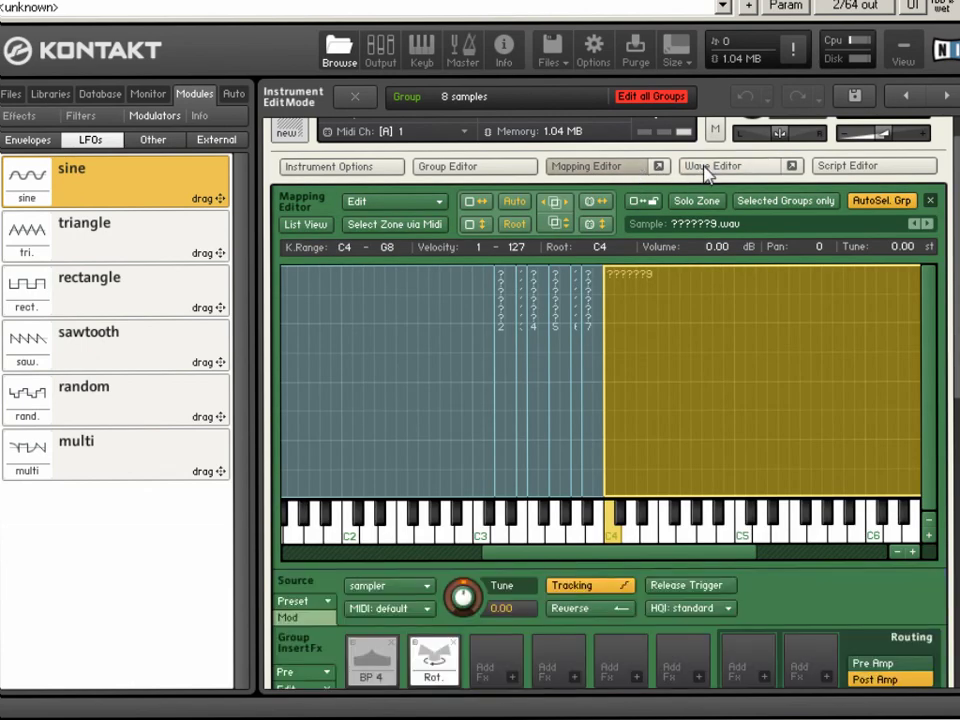
pyautogui.click(708, 170)
pyautogui.click(610, 166)
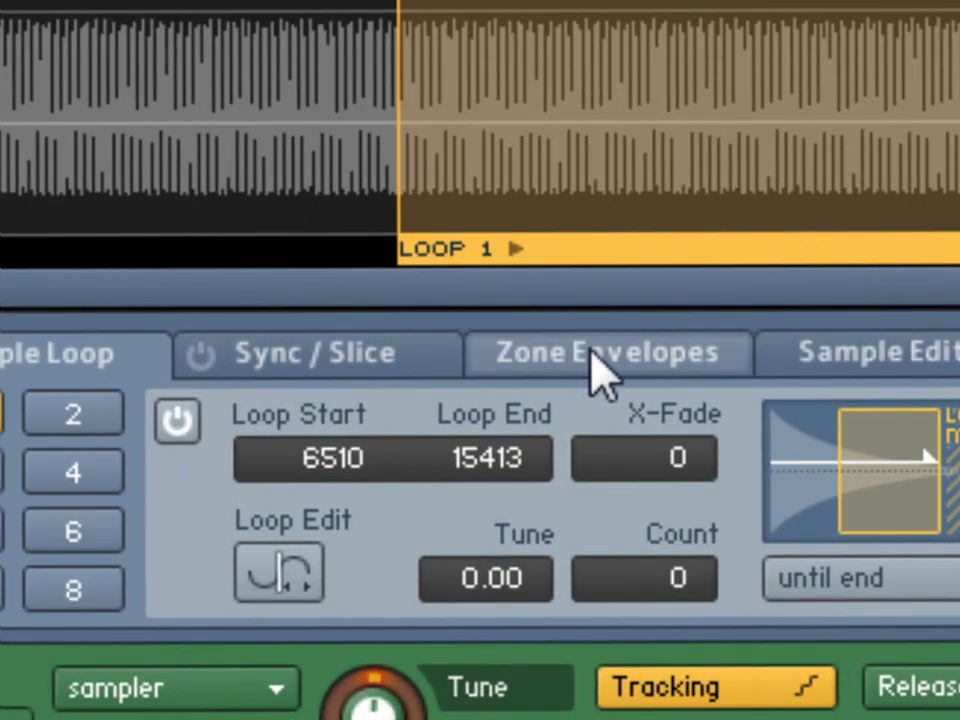
pyautogui.click(569, 420)
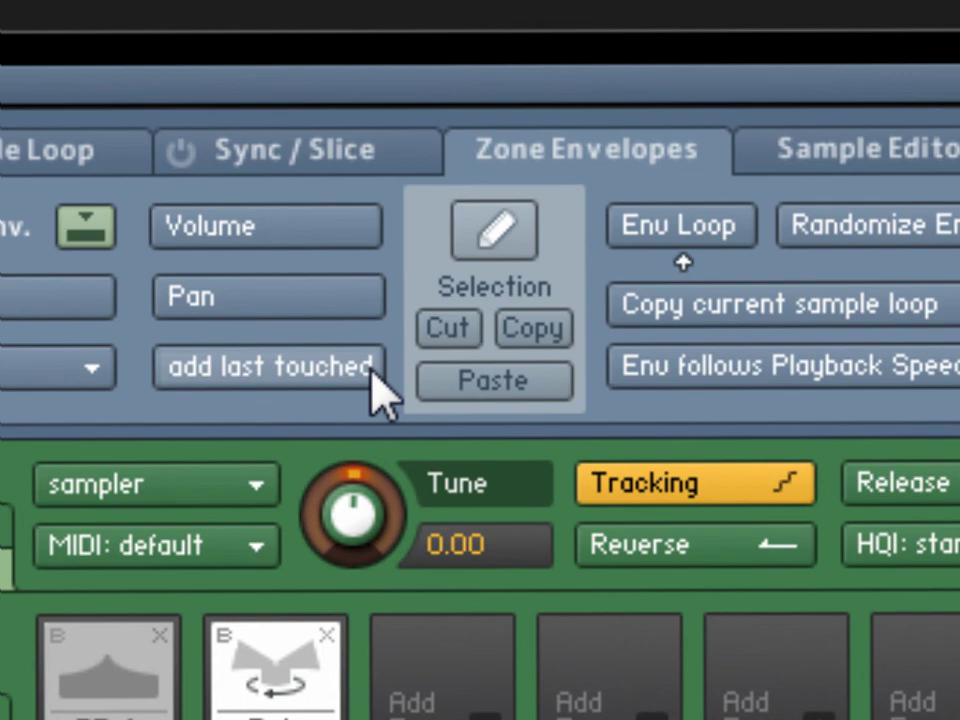
pyautogui.click(361, 516)
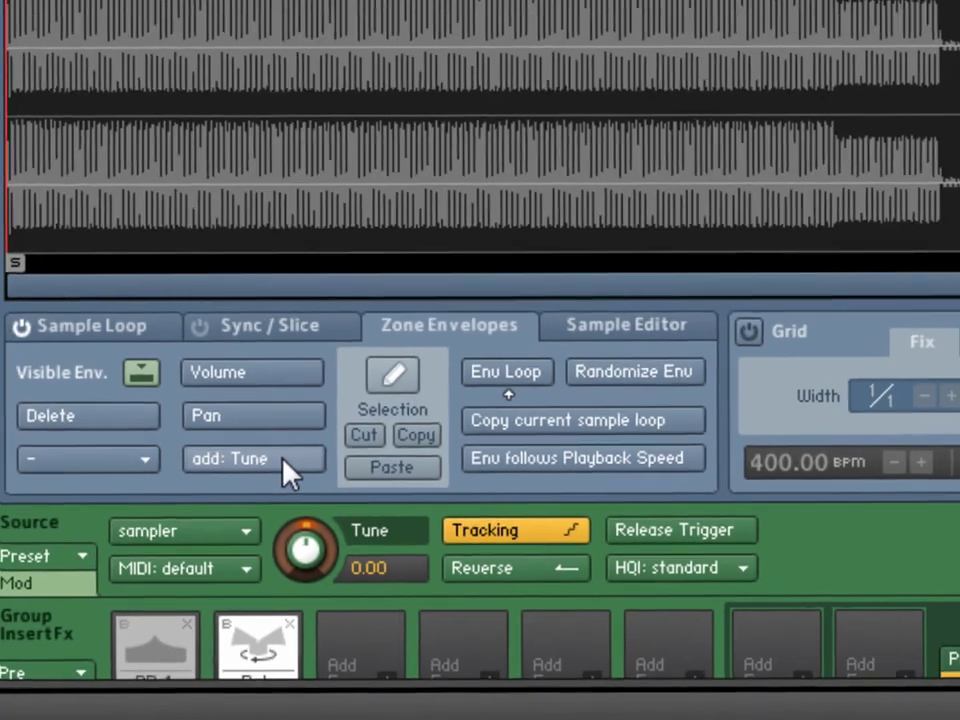
pyautogui.click(303, 427)
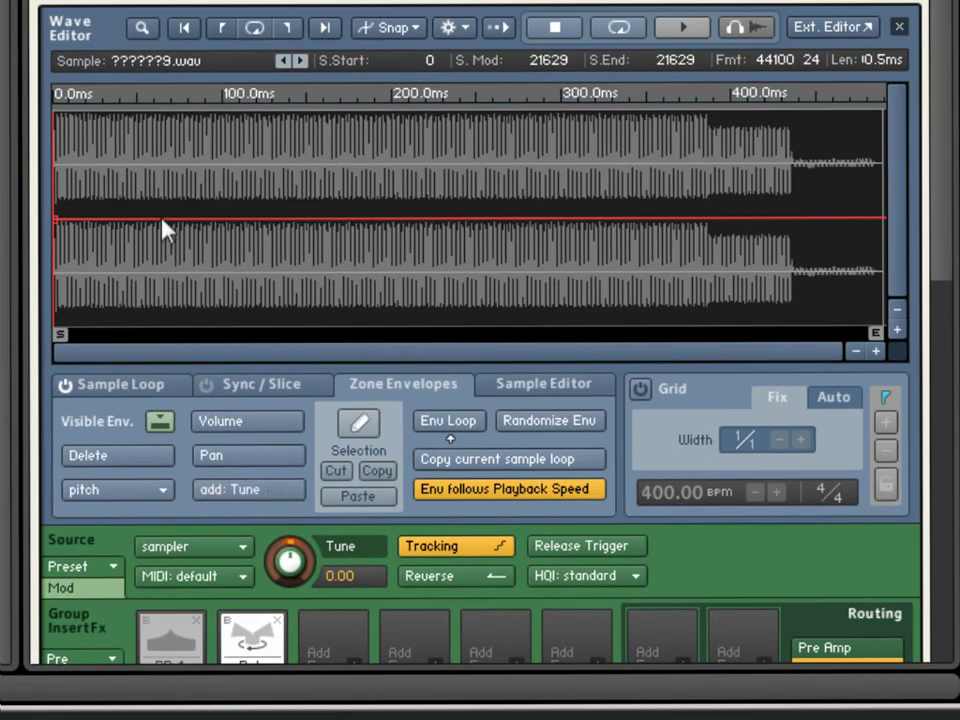
# - Shape the pitch envelope with a minimum at about 135 ms and a maximum at about 250 ms, curving the segments between points
pyautogui.moveTo(163, 218); pyautogui.dragTo(156, 336)
pyautogui.moveTo(255, 330); pyautogui.dragTo(424, 90)
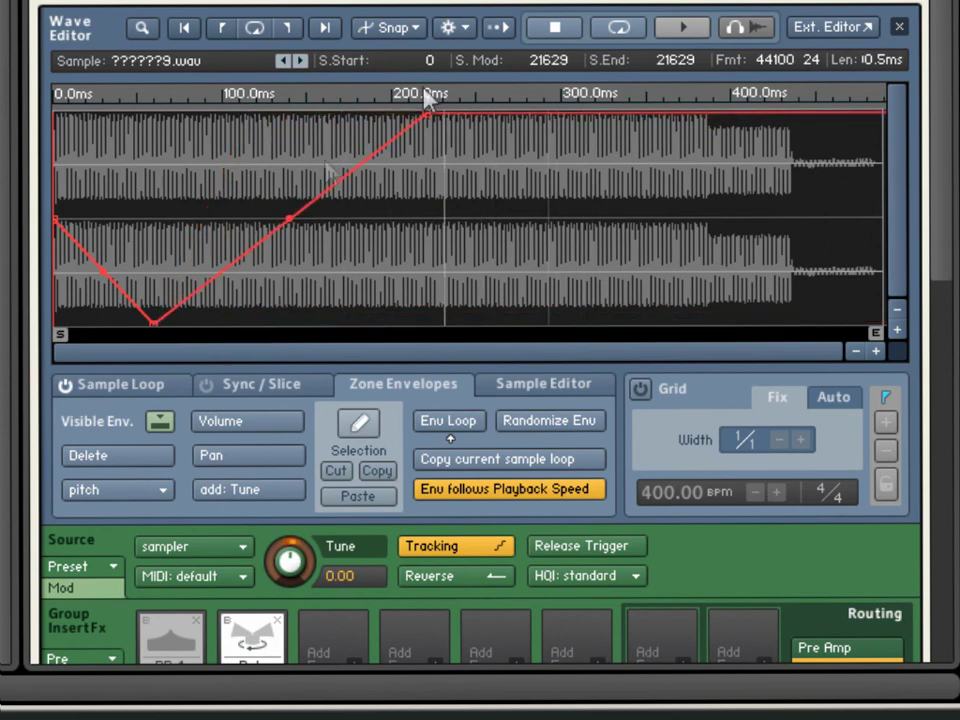
pyautogui.moveTo(156, 327); pyautogui.dragTo(282, 337)
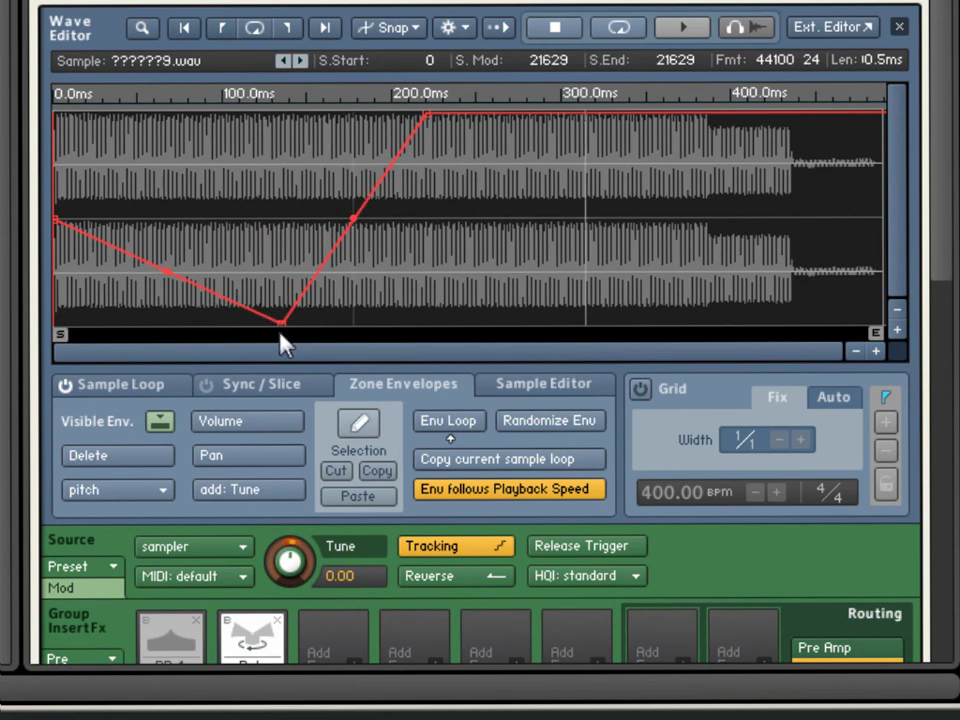
pyautogui.moveTo(429, 120); pyautogui.dragTo(473, 122)
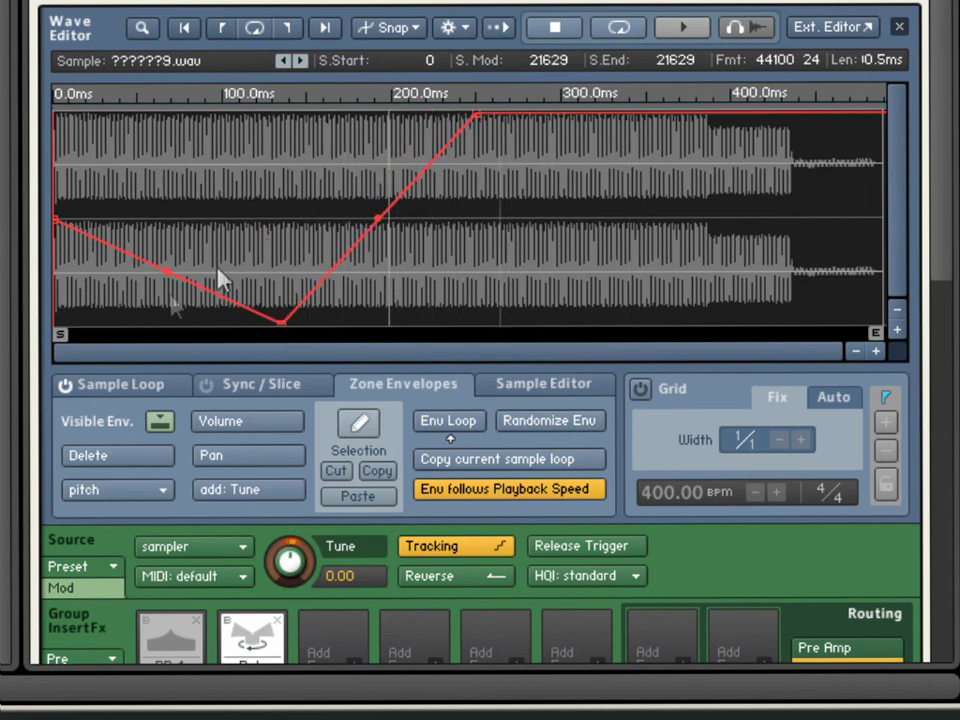
pyautogui.moveTo(160, 280); pyautogui.dragTo(162, 302)
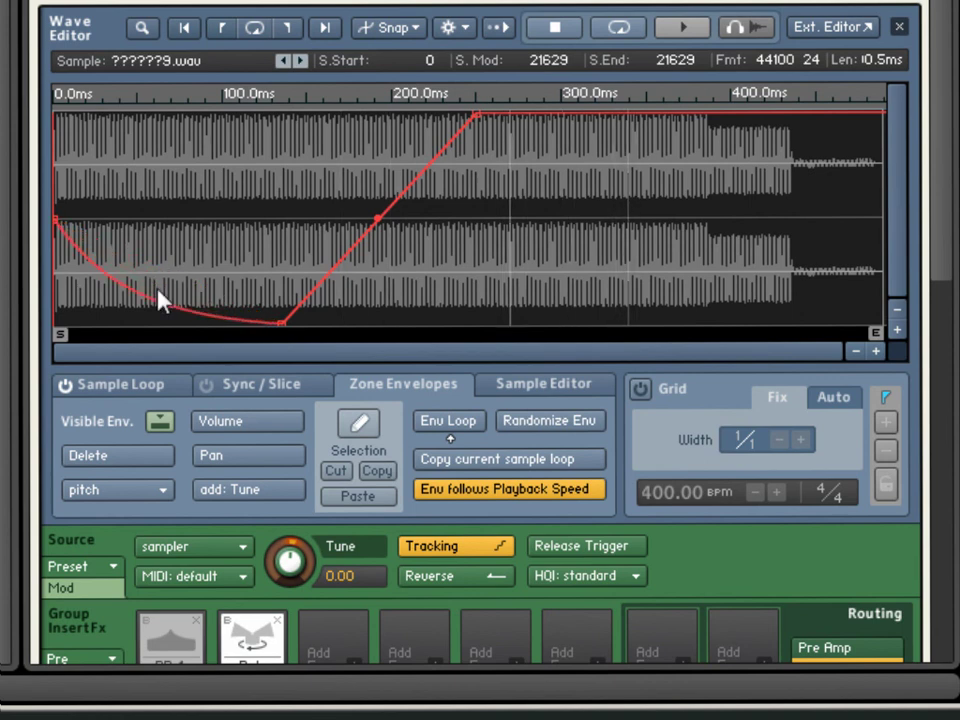
pyautogui.moveTo(379, 219); pyautogui.dragTo(398, 258)
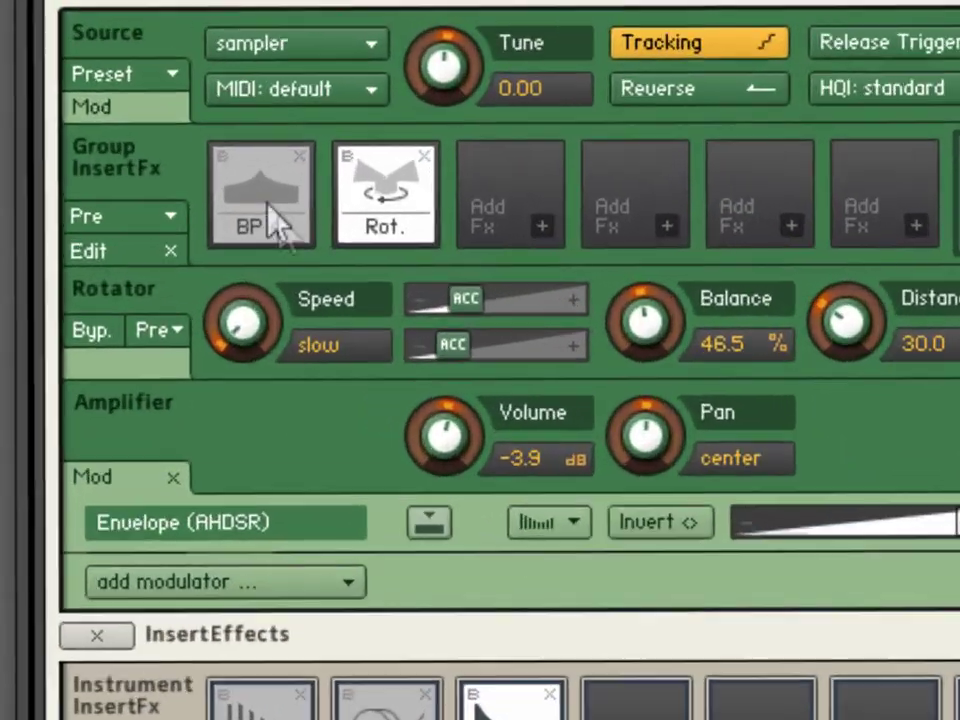
# - Show the BP 4 filter's settings in the Group InsertFx chain and close the Kontakt 4 plug-in window
pyautogui.click(262, 200)
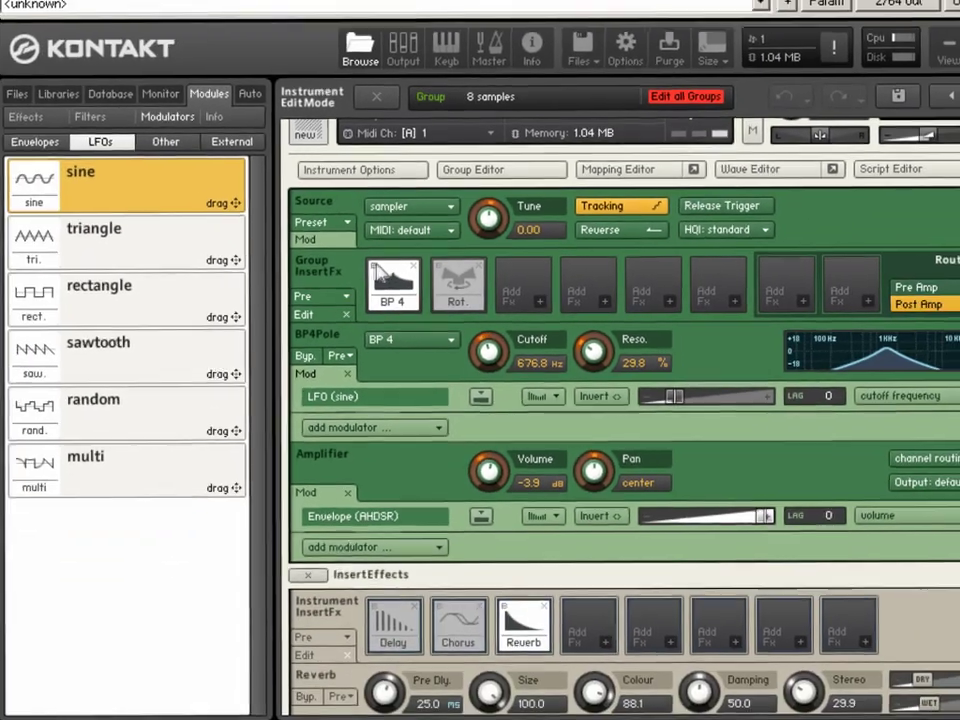
pyautogui.click(368, 260)
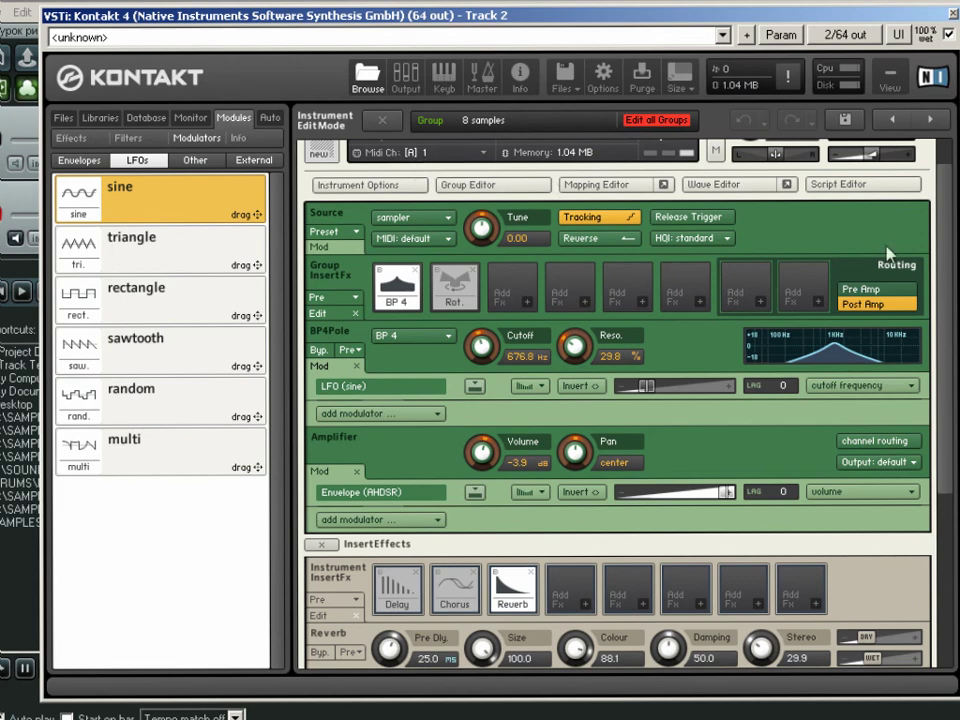
pyautogui.scroll(1, 944, 305)
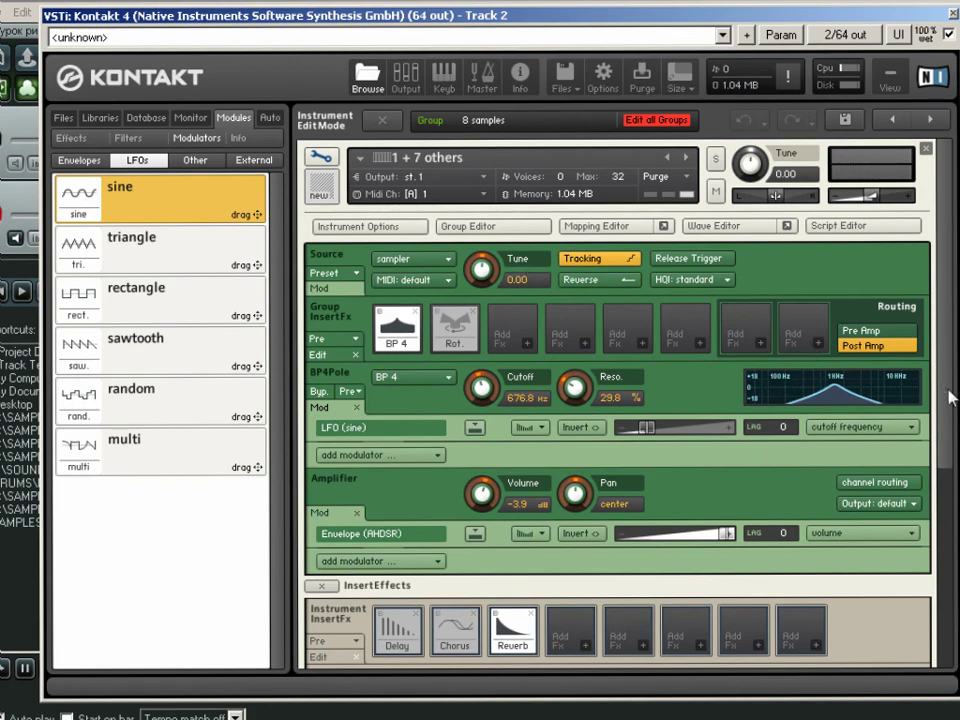
pyautogui.moveTo(950, 397); pyautogui.dragTo(953, 475)
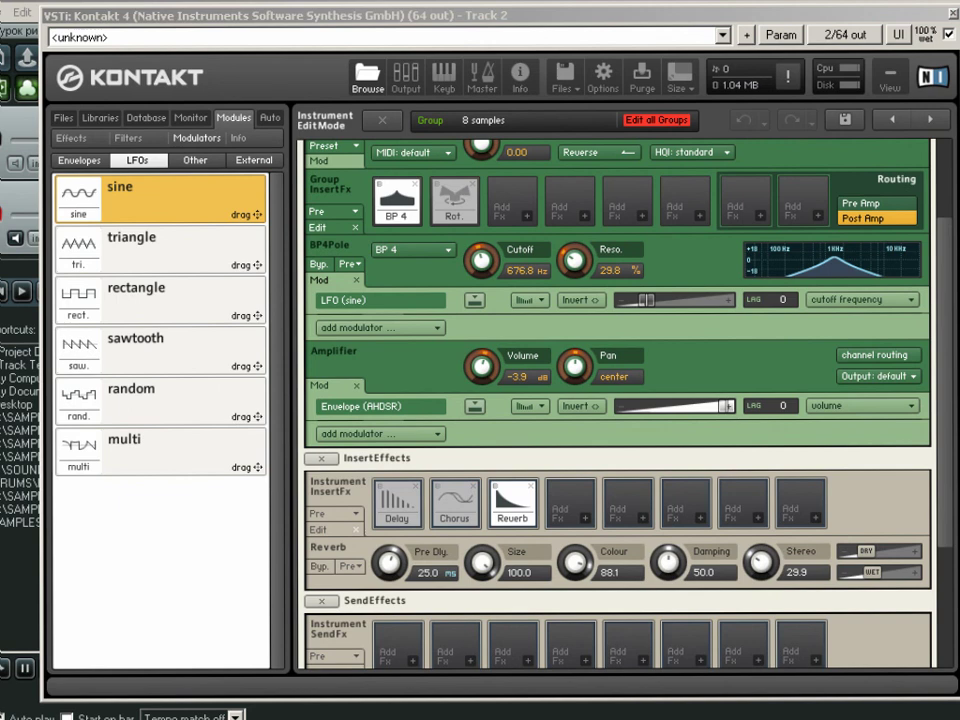
pyautogui.click(953, 14)
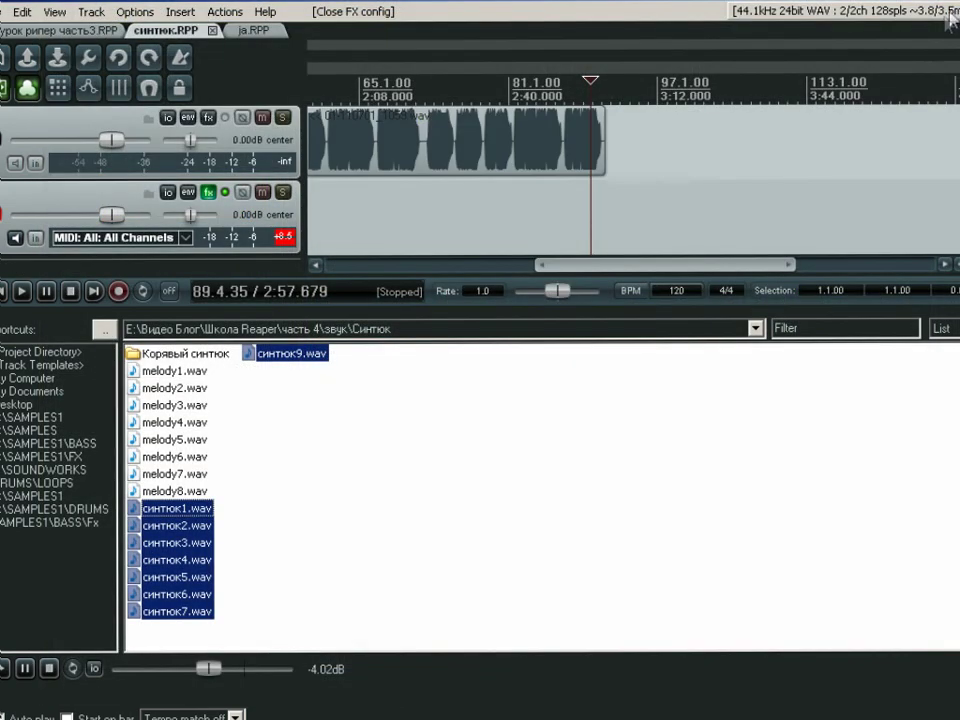